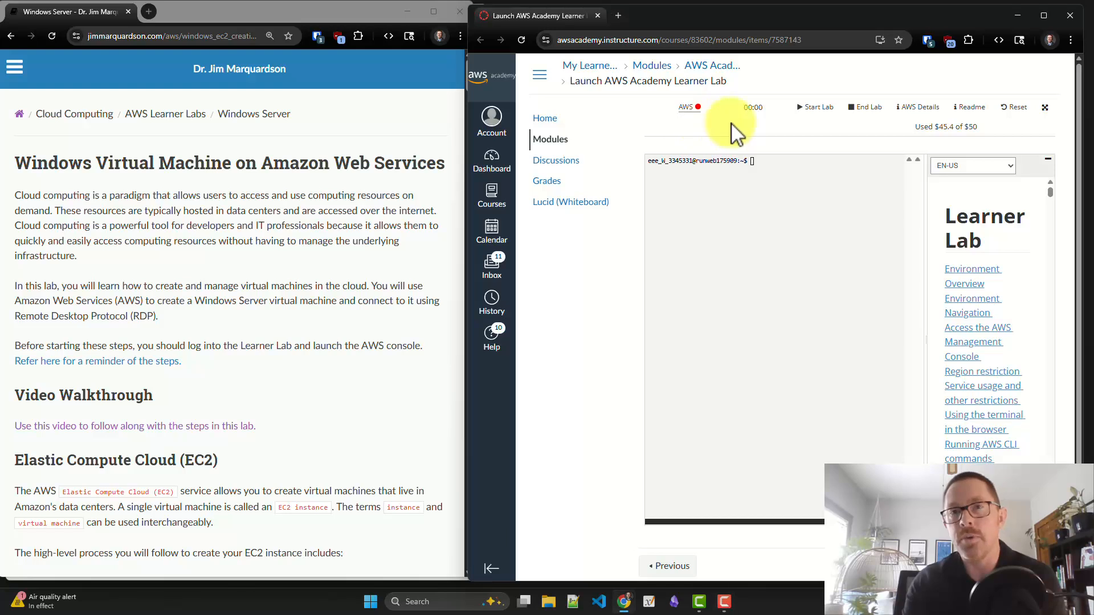
Step: Start the AWS Academy Learner Lab and open the AWS Management Console once the lab is running
left_click(371, 169)
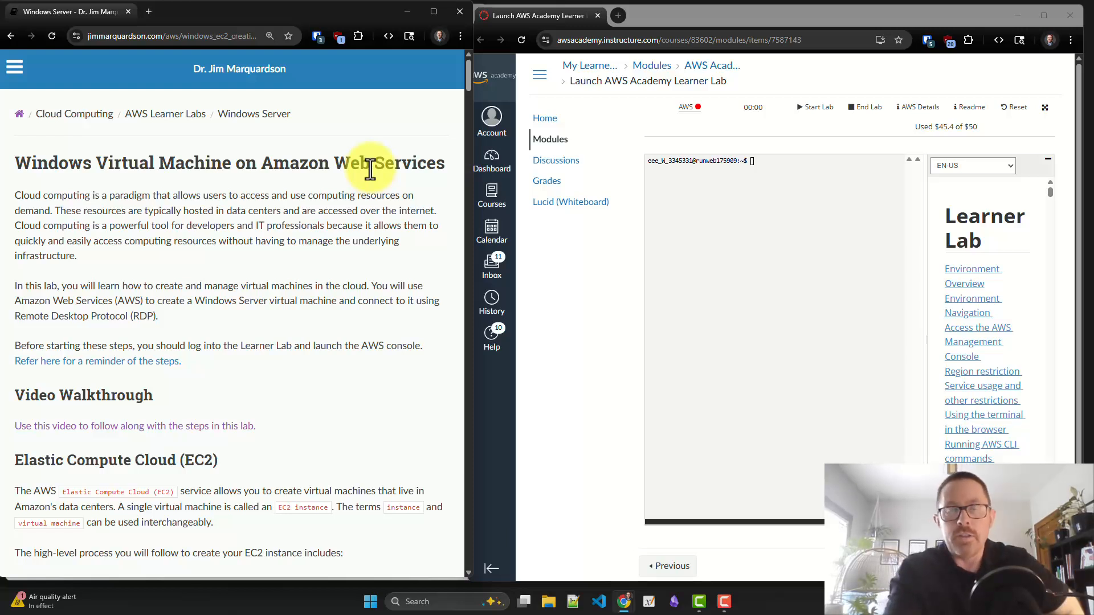
left_click(811, 114)
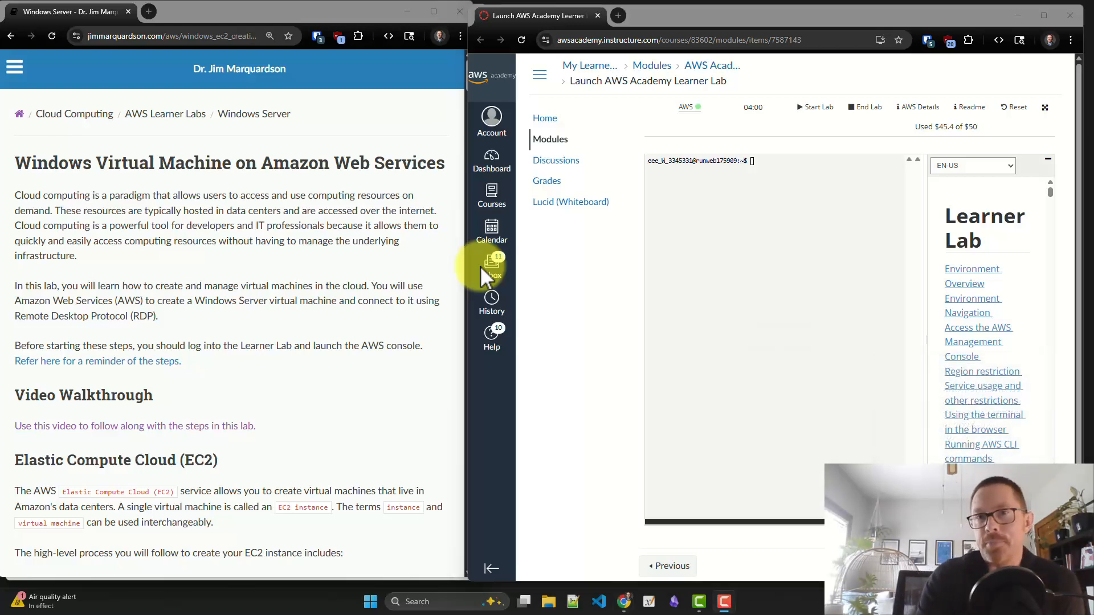
left_click(688, 108)
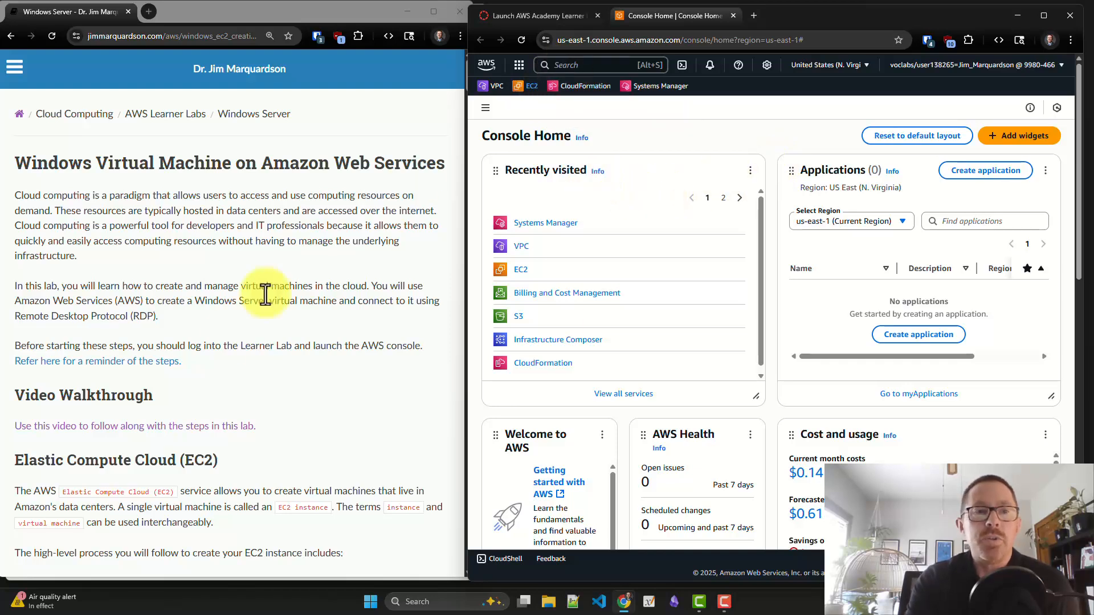
Step: Search the AWS services for "ec2", open the EC2 dashboard and dismiss the default landing page notice
scroll(232, 342, "down", 3)
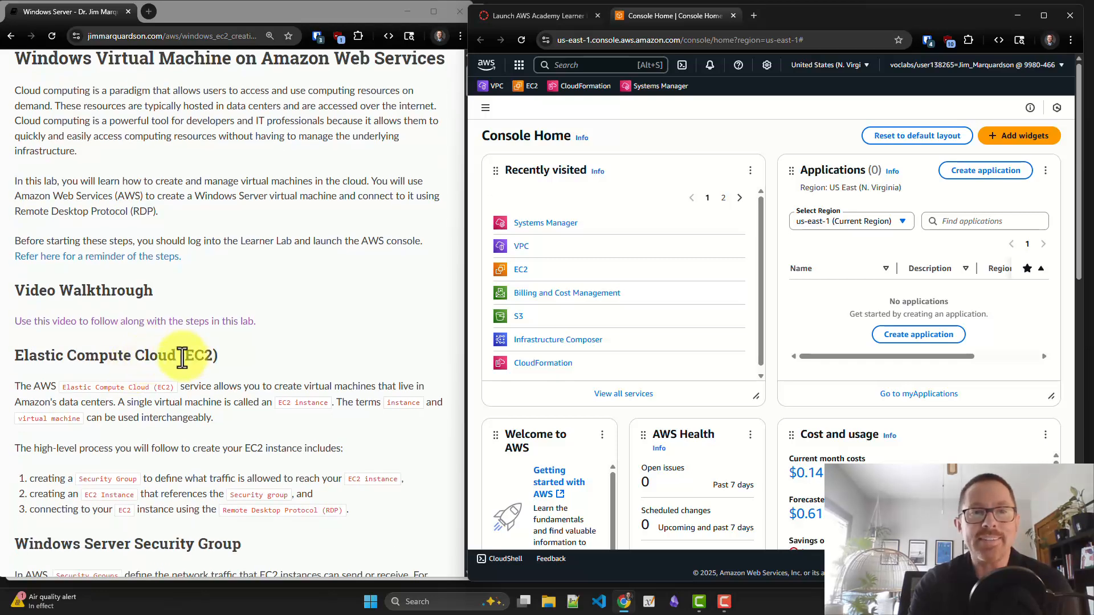
scroll(183, 358, "down", 5)
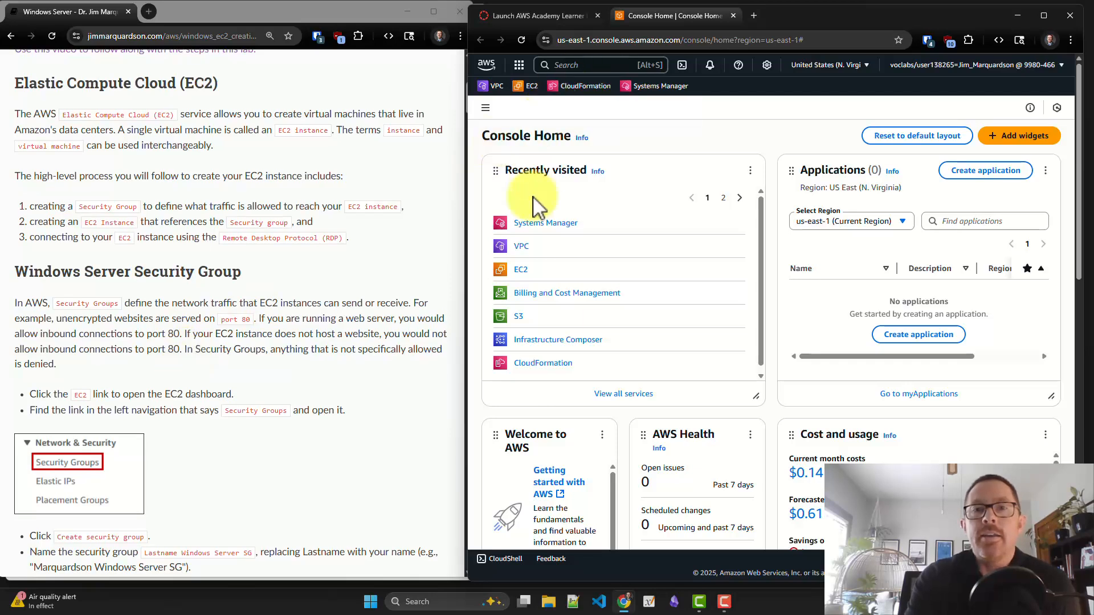
left_click(348, 267)
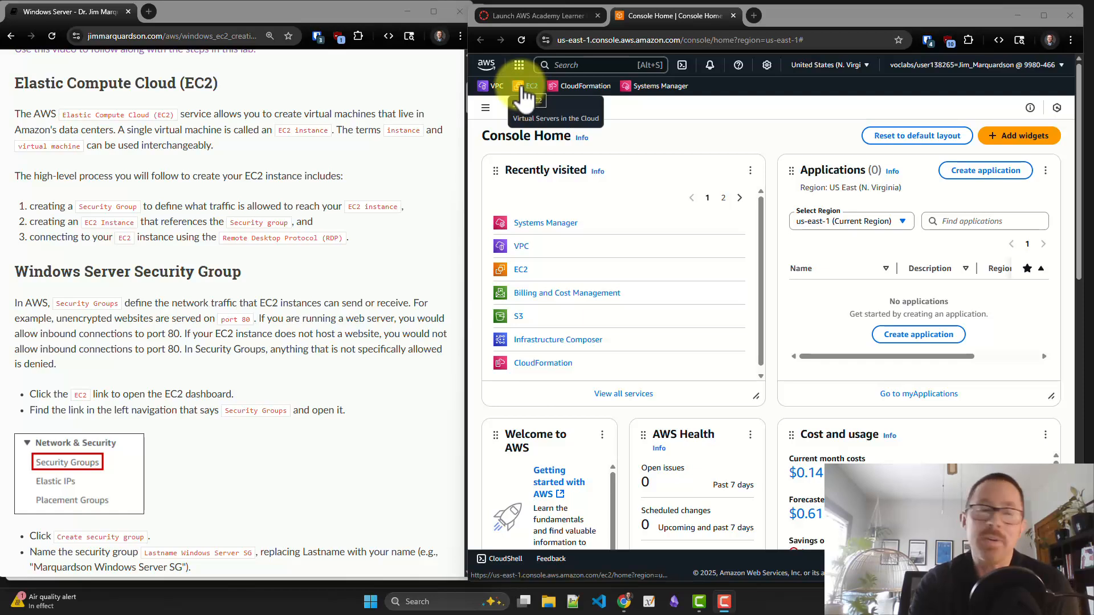
left_click(557, 66)
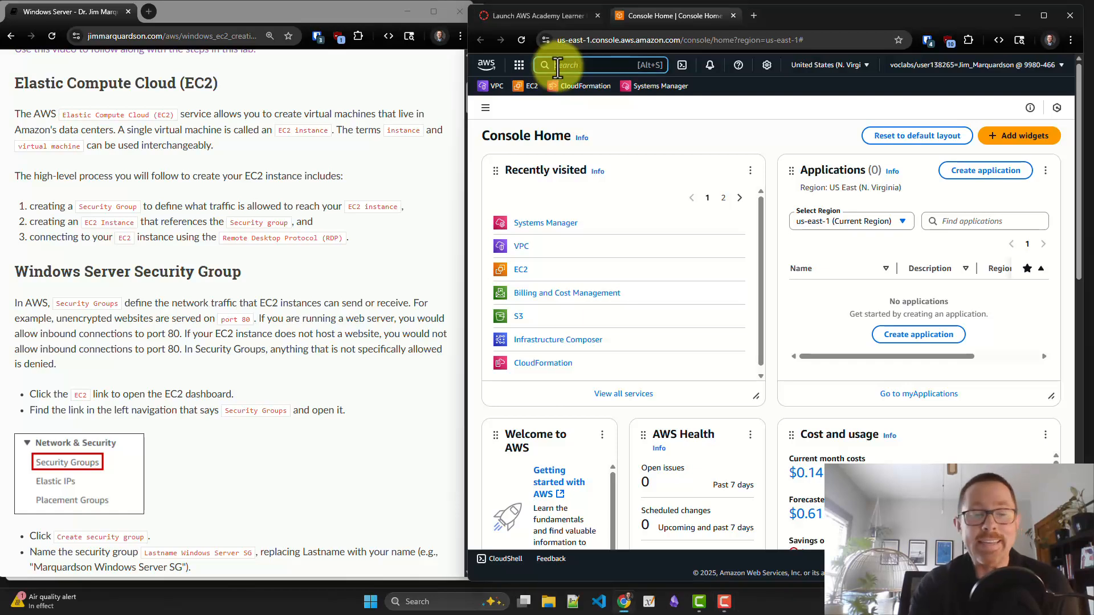
type("ec2")
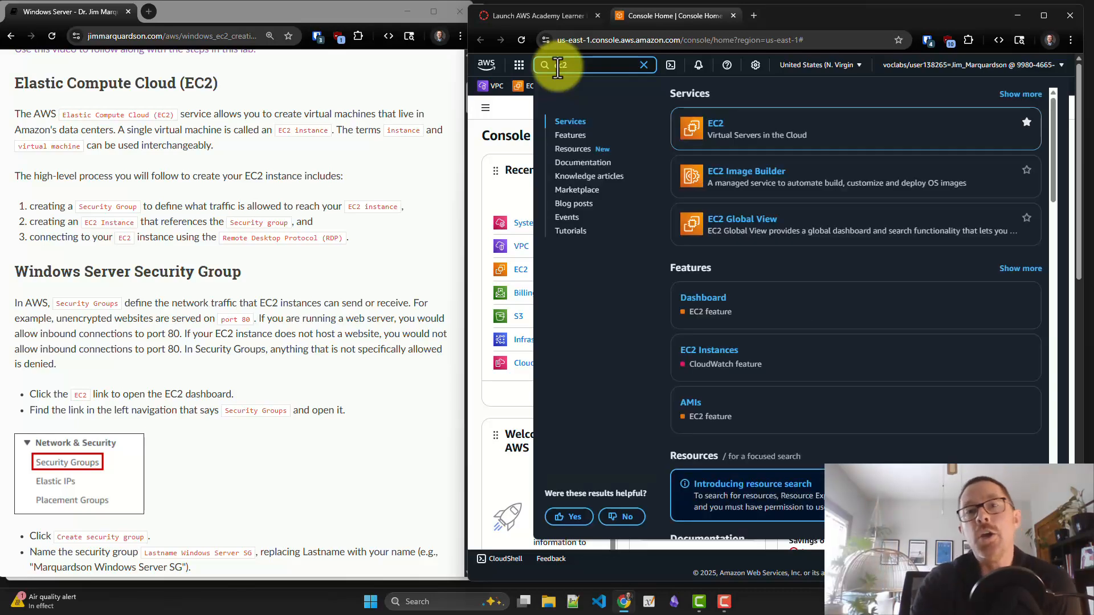
mouse_move(712, 116)
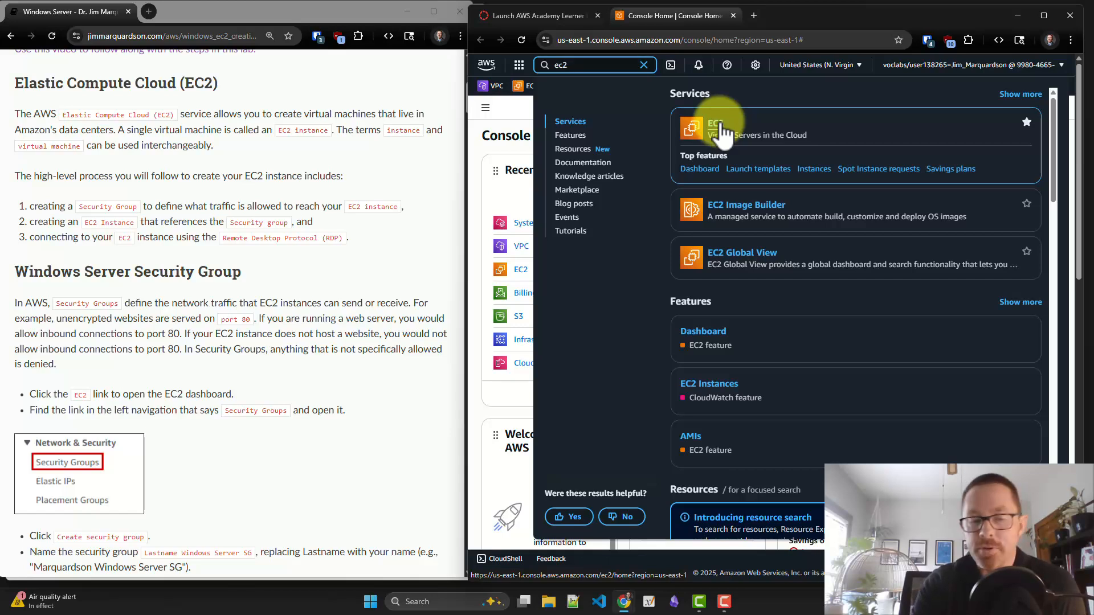
left_click(720, 131)
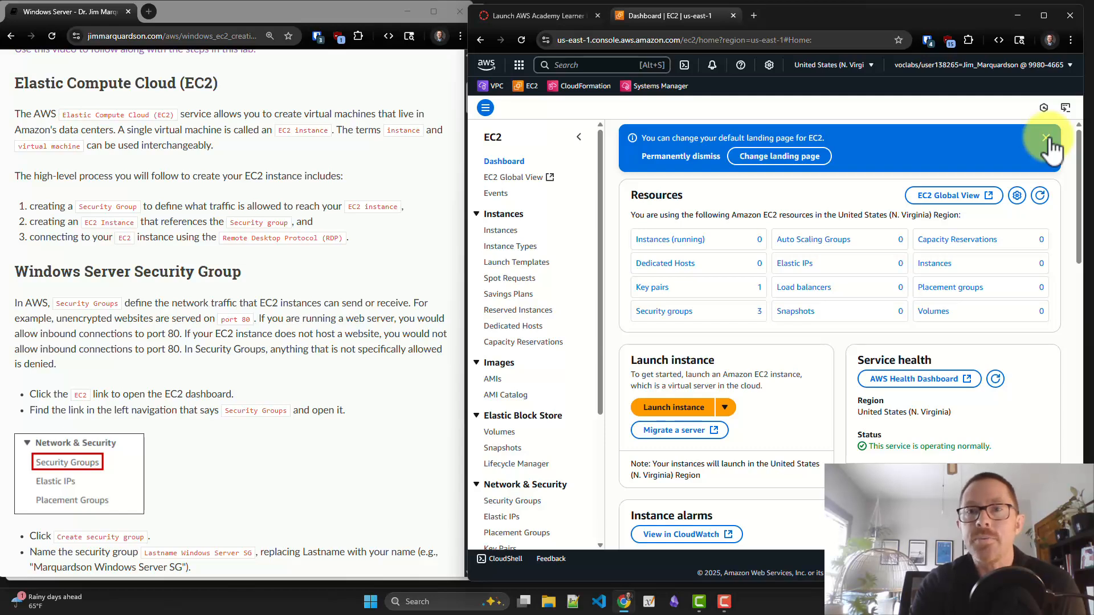
left_click(1046, 139)
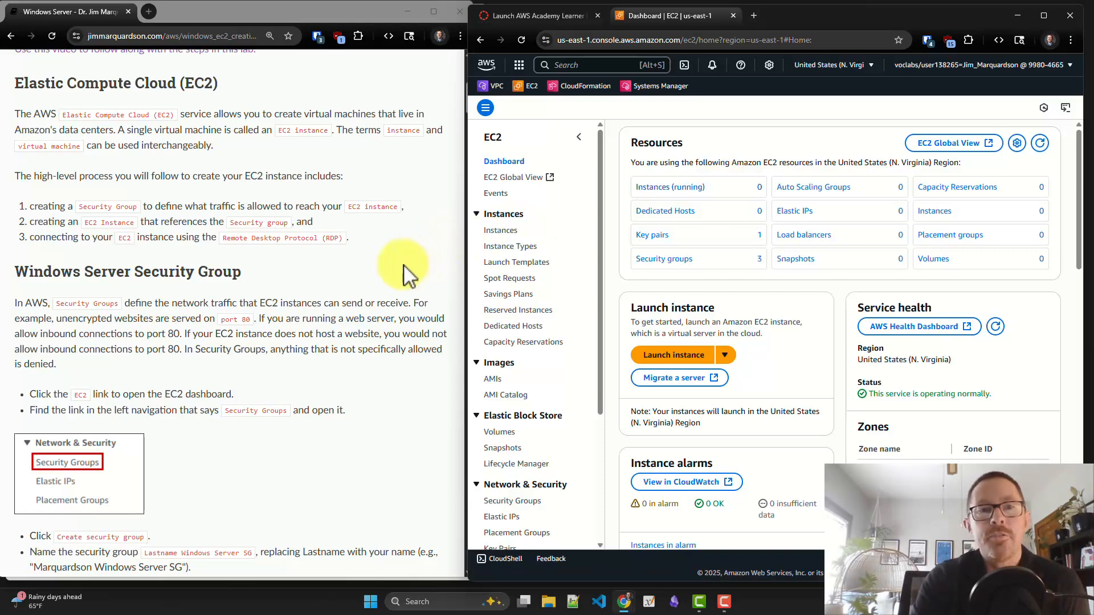
Step: Open the Security Groups list in the Network & Security section of EC2
scroll(278, 328, "down", 2)
scroll(278, 326, "down", 3)
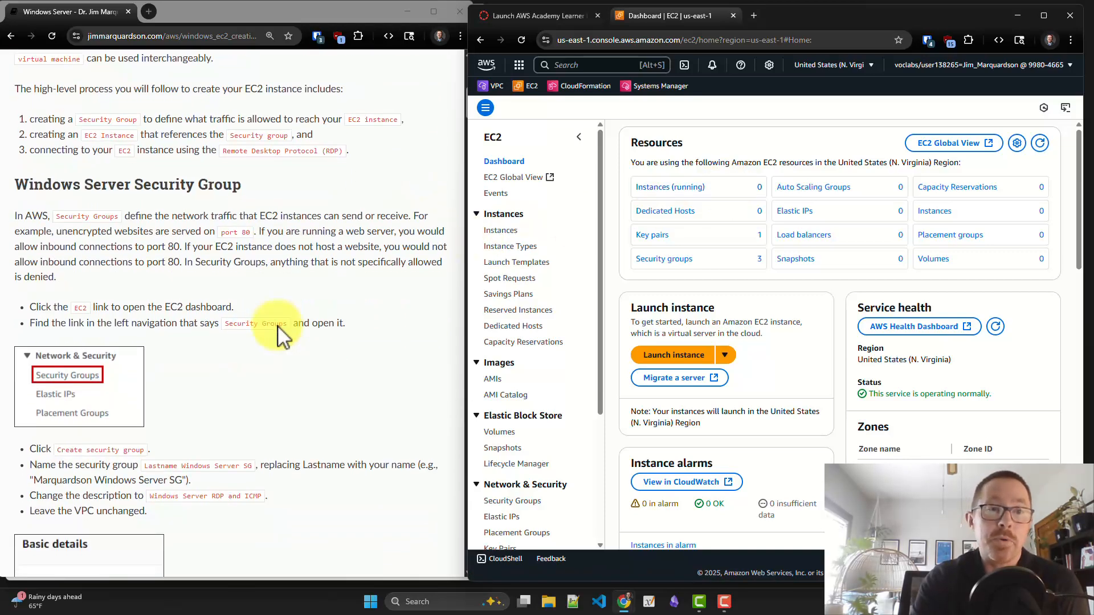
scroll(278, 327, "down", 2)
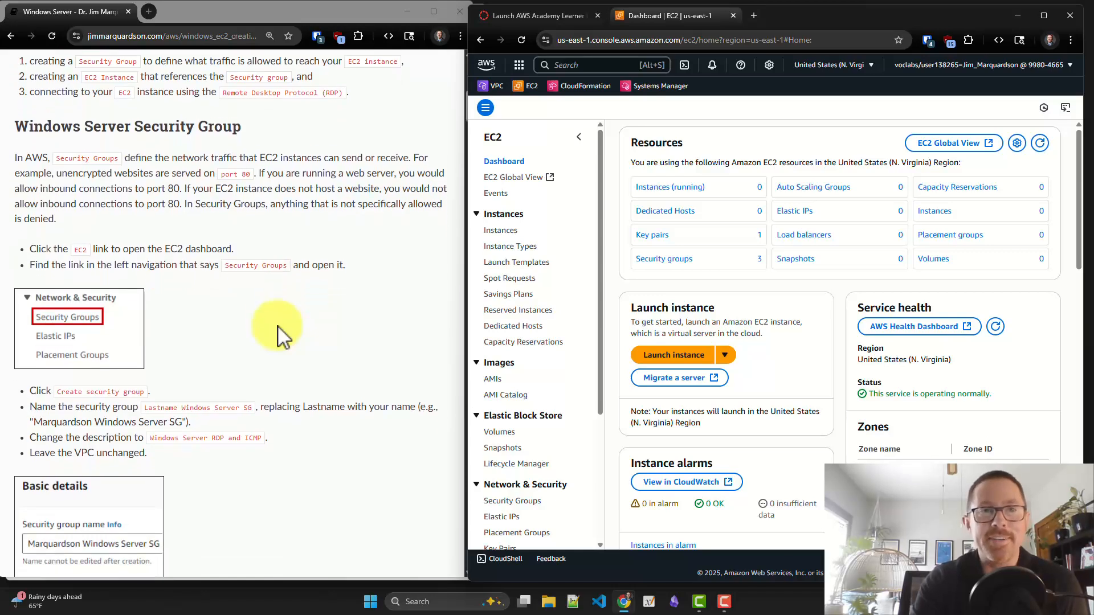
scroll(278, 330, "down", 1)
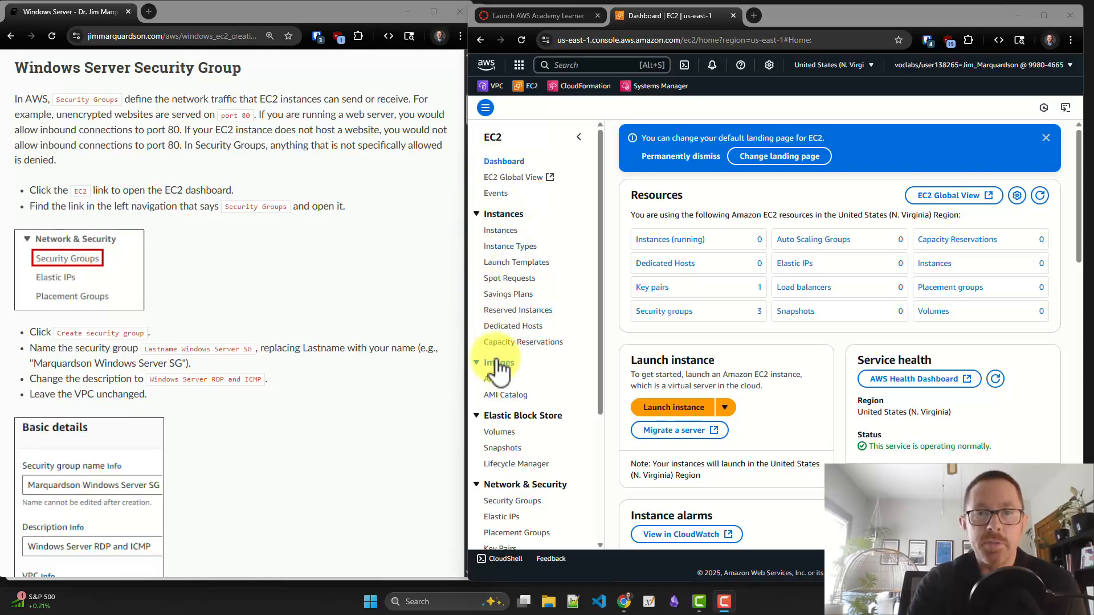
scroll(498, 369, "down", 2)
scroll(515, 356, "down", 2)
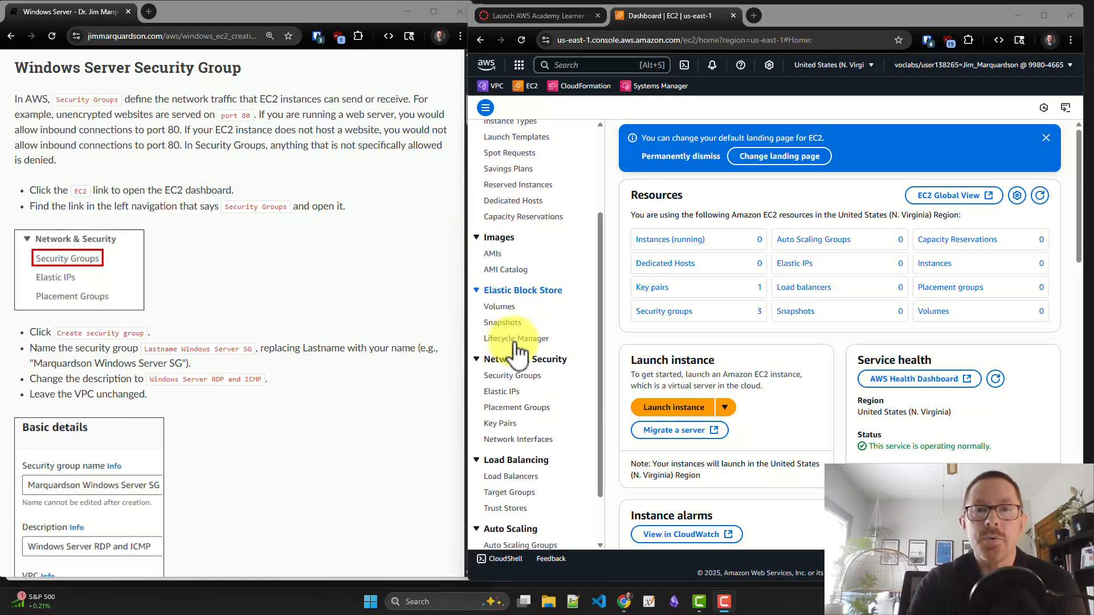
scroll(516, 352, "down", 1)
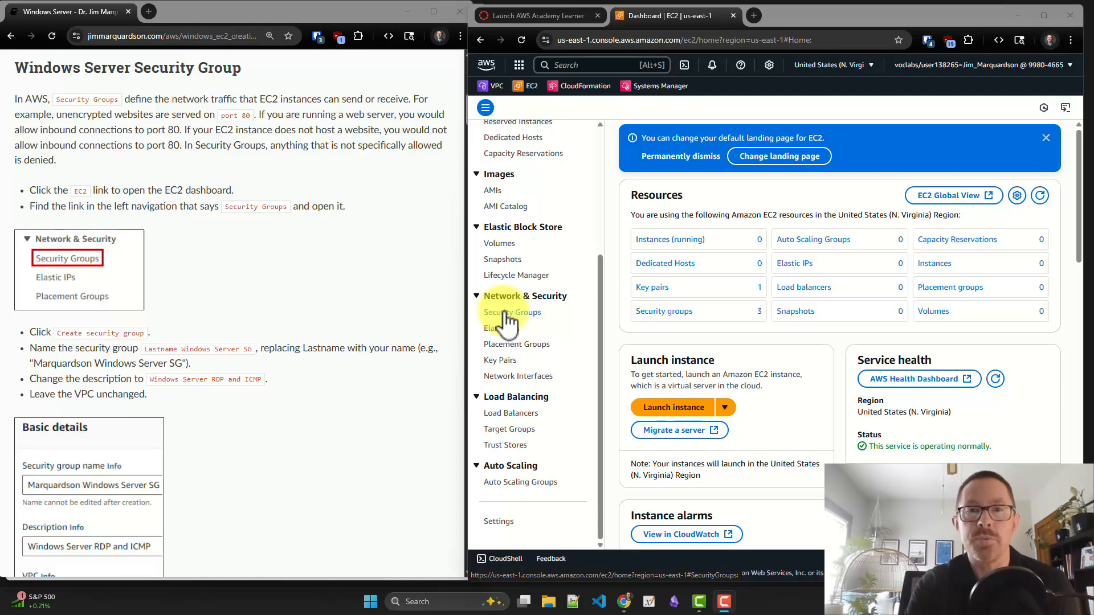
left_click(507, 315)
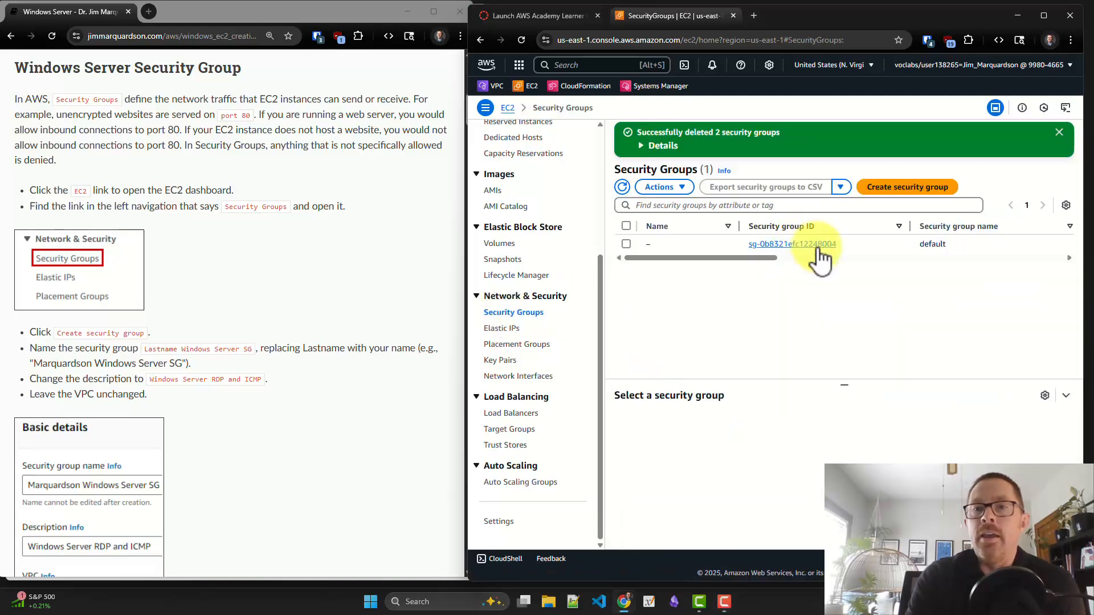
Step: Start a new security group named with the owner's last name plus "Windows Server SG" and described as "Windows Server RDP and ICMP"
left_click(789, 258)
left_click(770, 258)
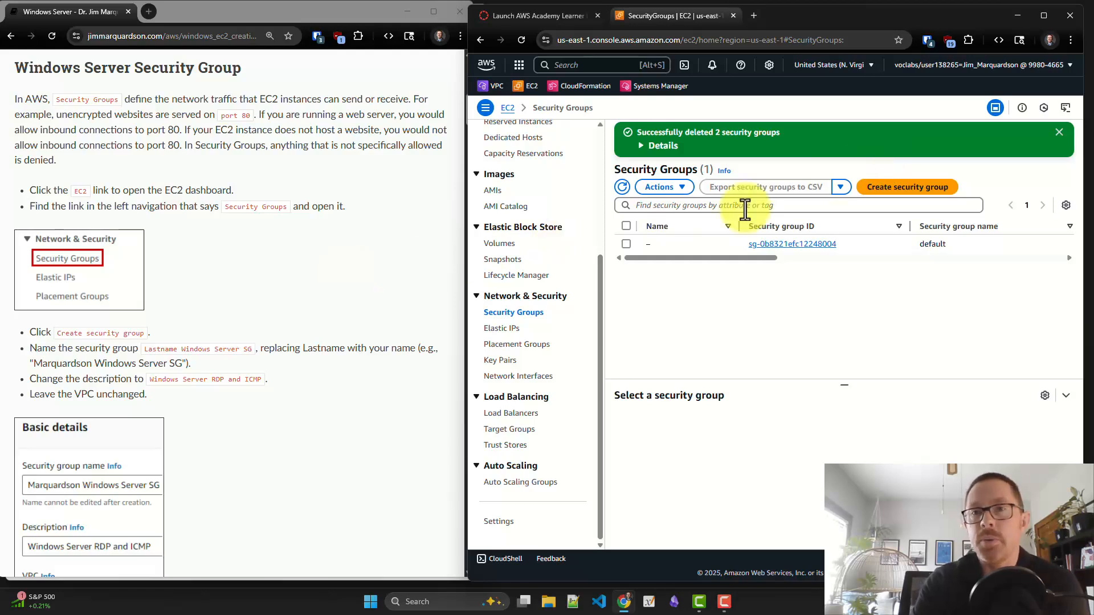
left_click(878, 188)
scroll(699, 197, "down", 1)
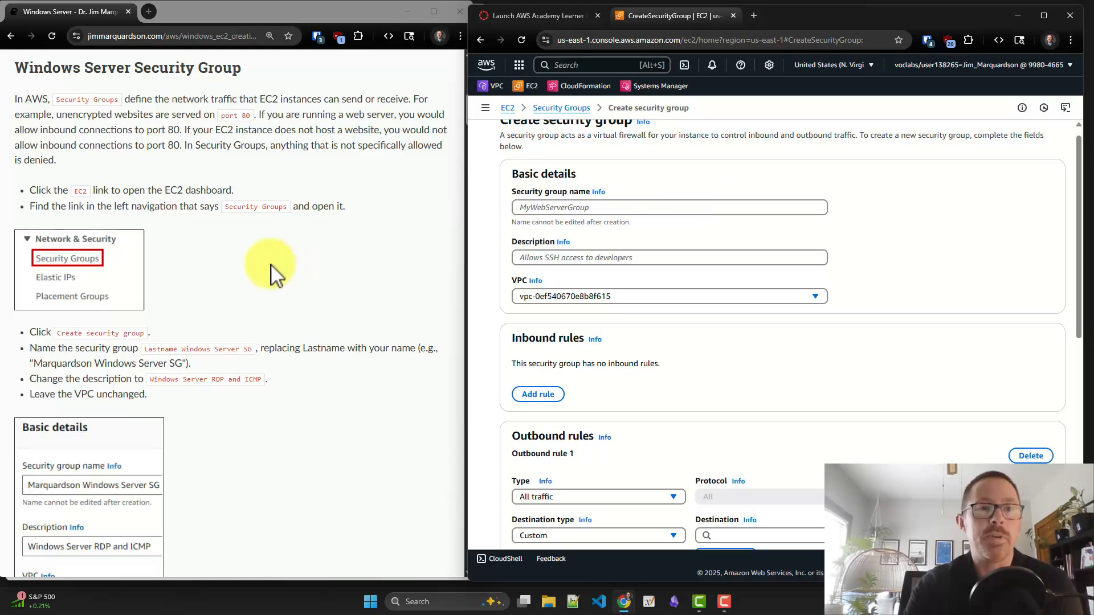
scroll(272, 267, "down", 2)
scroll(273, 267, "down", 1)
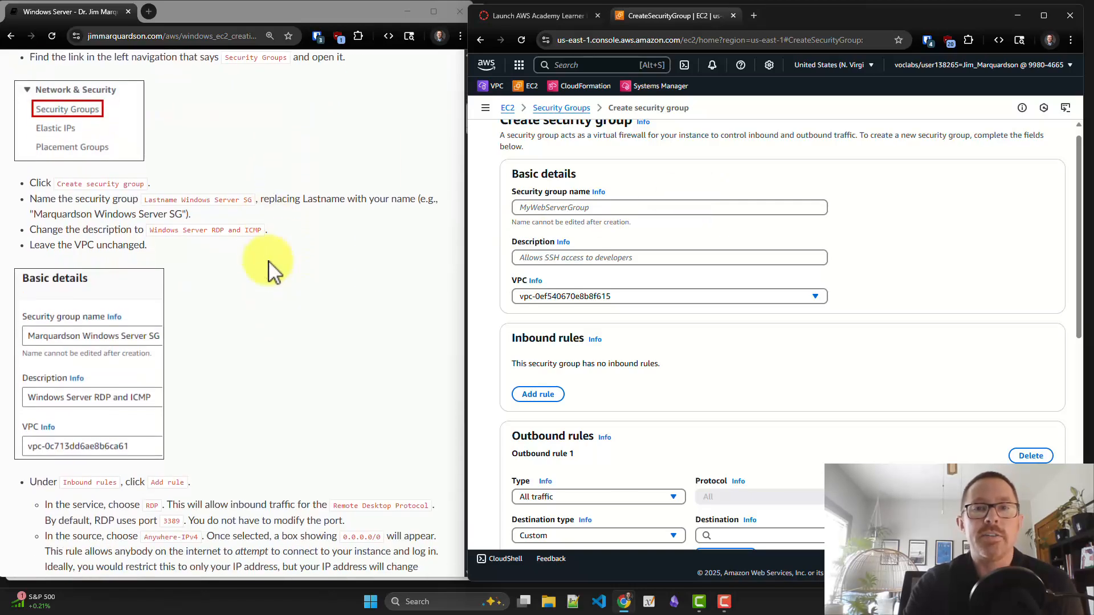
left_click(530, 207)
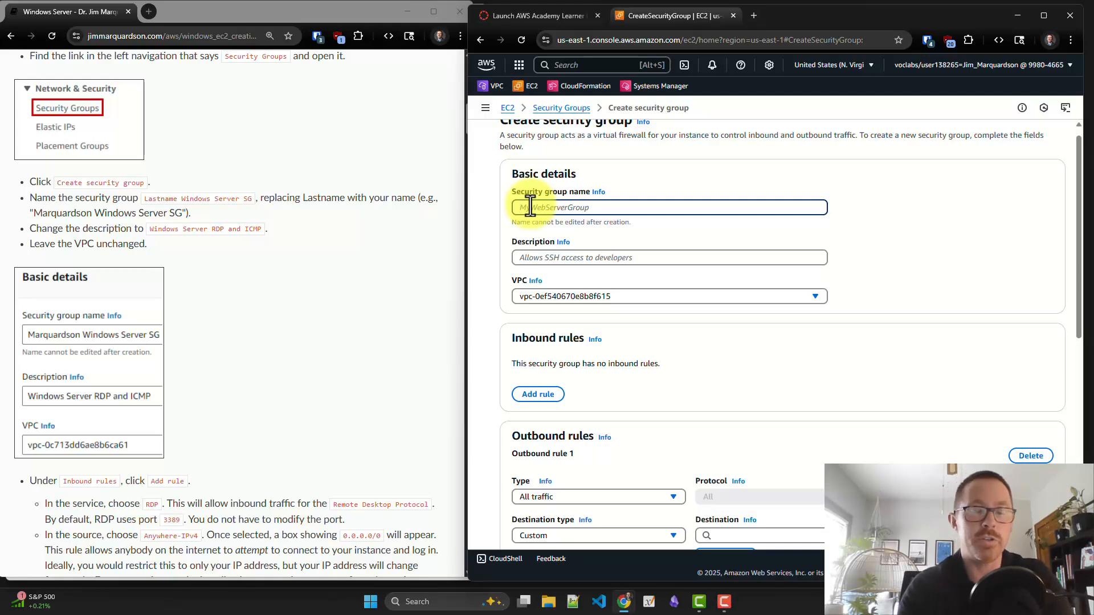
type("Marquardson Windows Server SG")
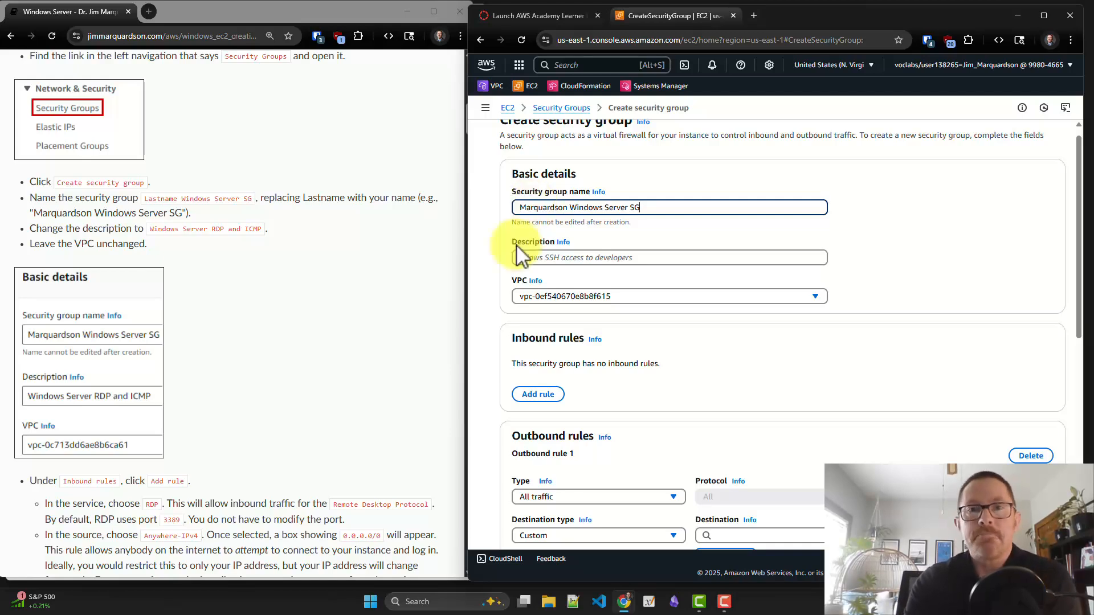
left_click(583, 257)
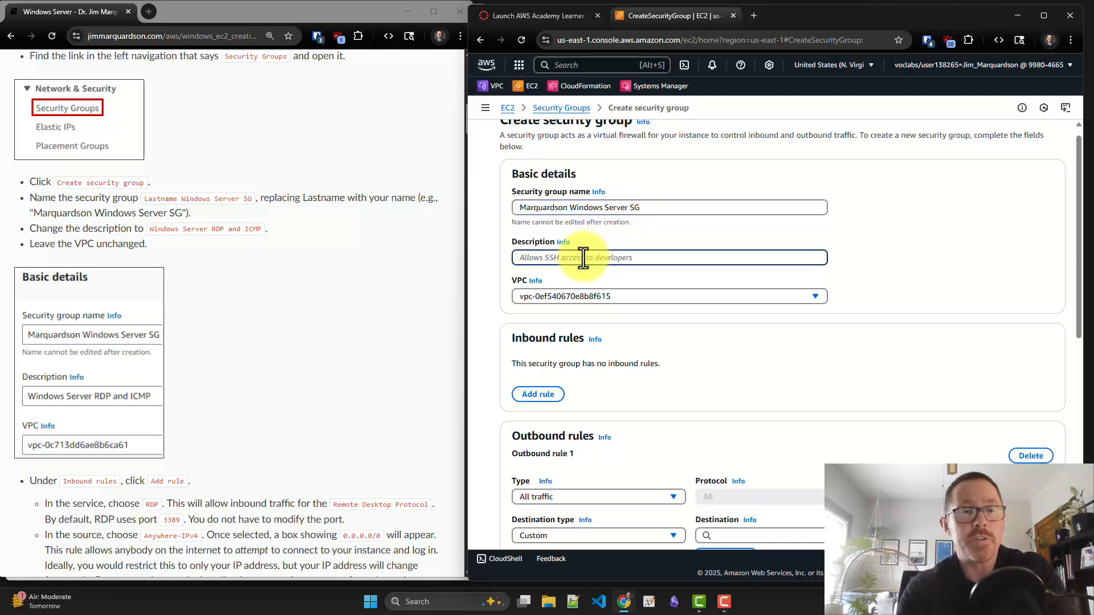
type("Windows Server RDP and ICMP")
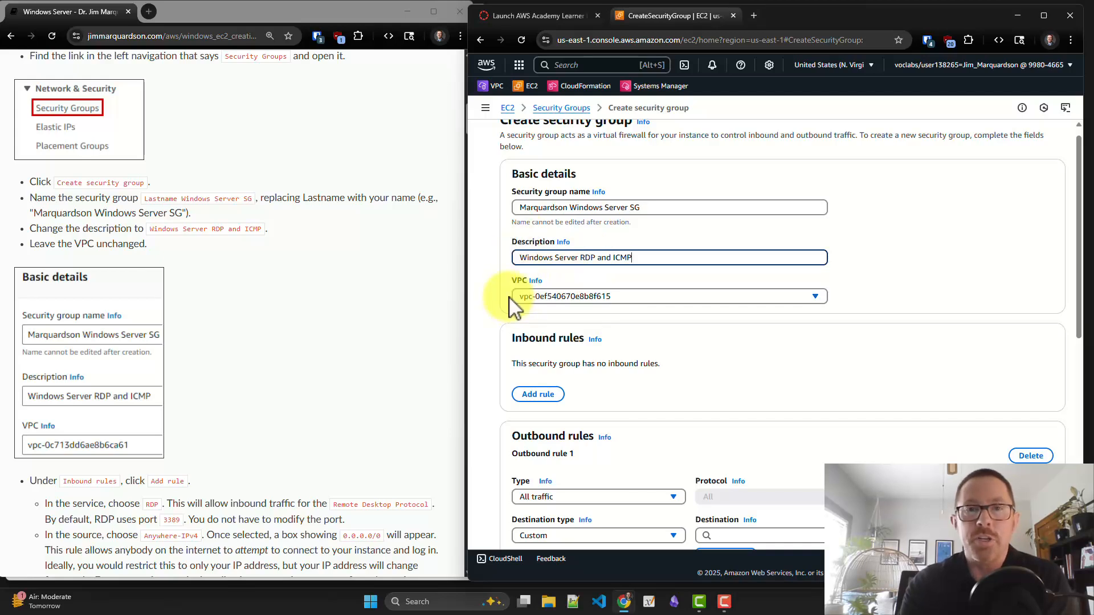
Step: Examine the default outbound and inbound rules of the new security group
scroll(510, 302, "down", 2)
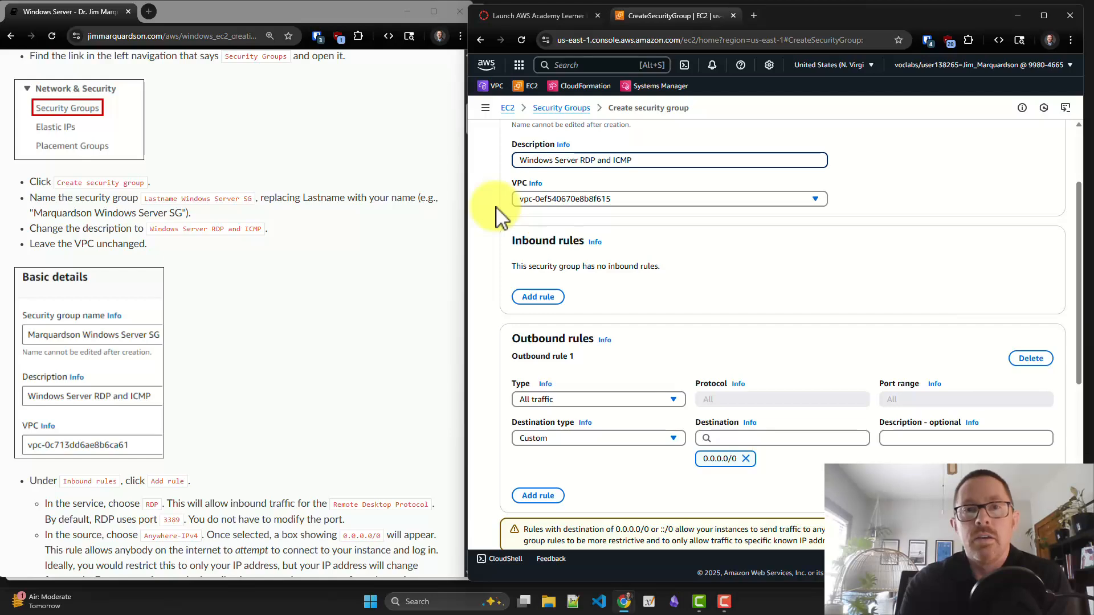
scroll(495, 217, "down", 1)
scroll(501, 217, "down", 1)
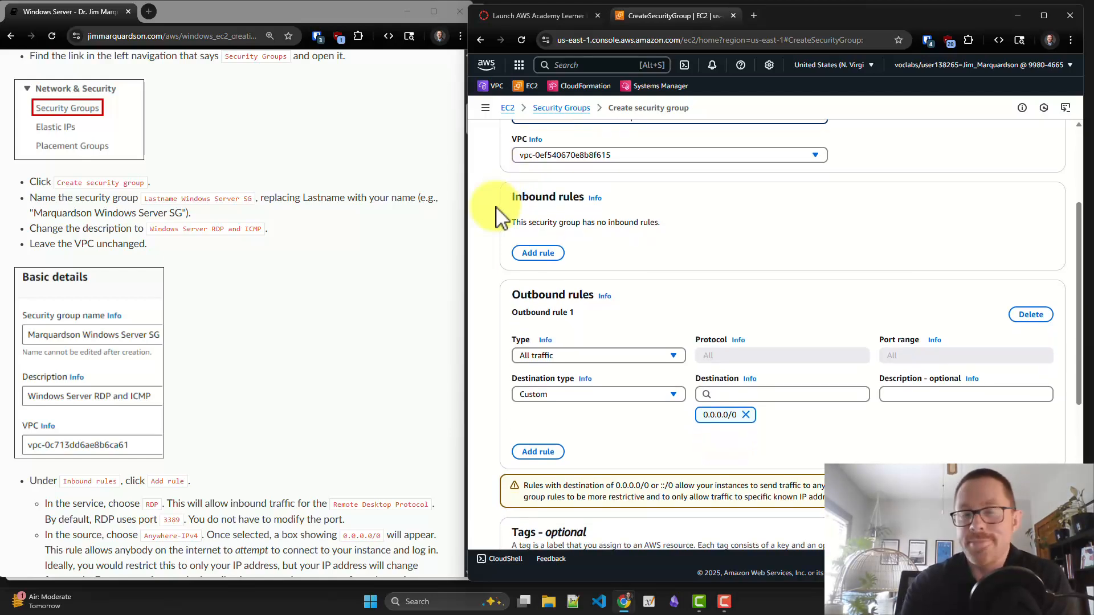
scroll(496, 217, "down", 1)
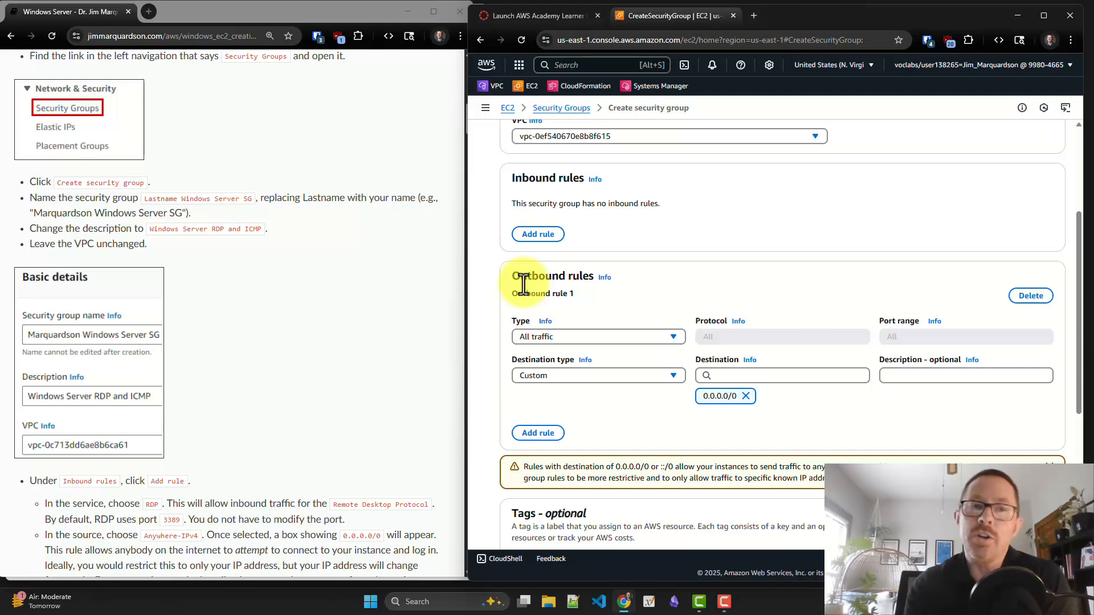
left_click_drag(523, 285, 559, 283)
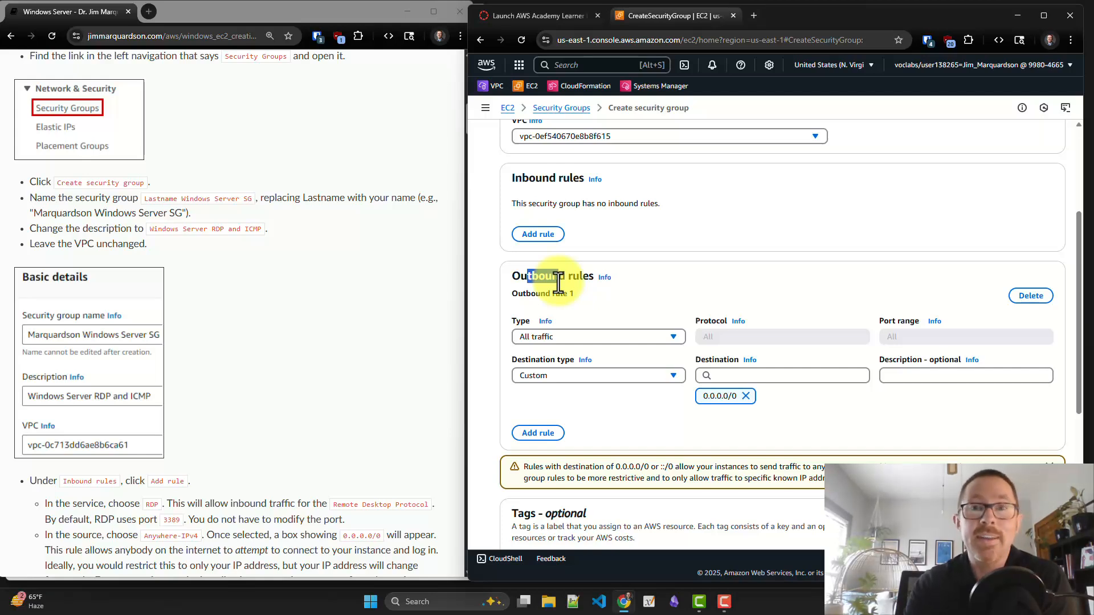
scroll(558, 283, "up", 1)
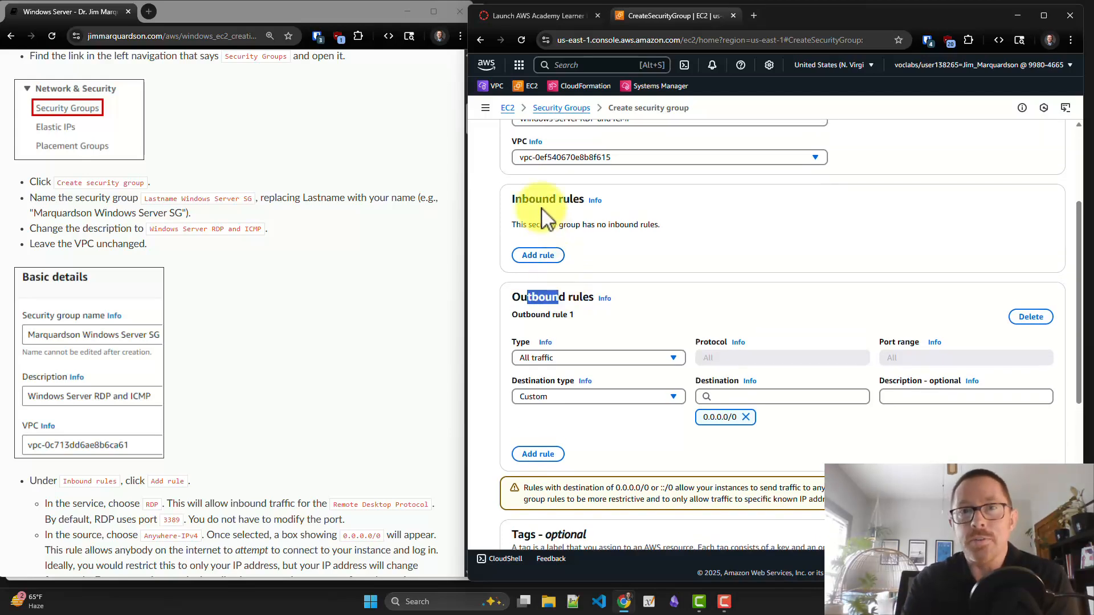
scroll(542, 209, "up", 1)
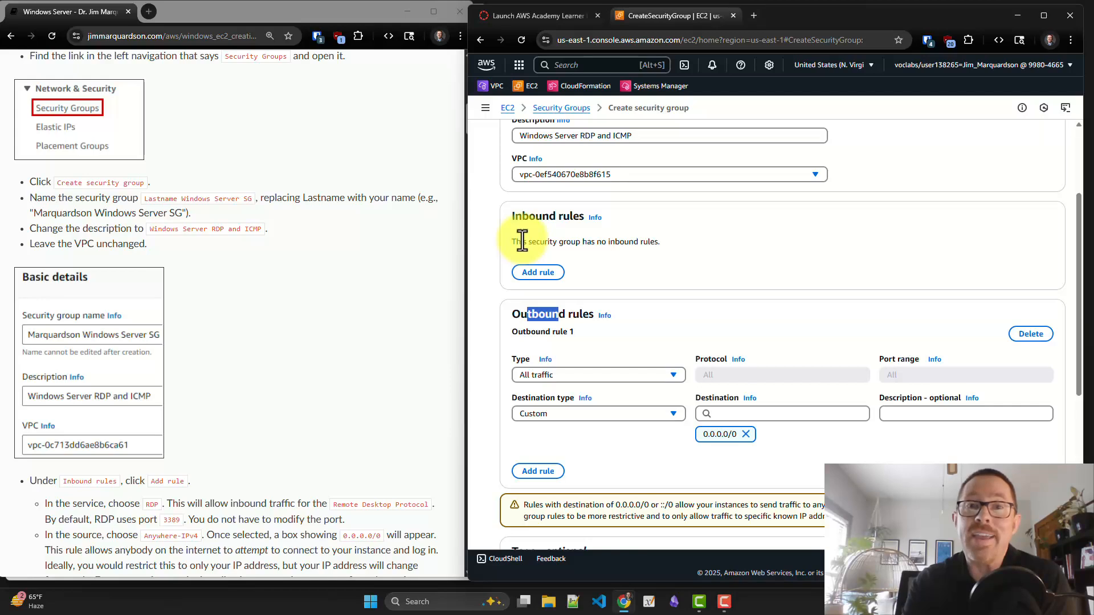
left_click_drag(521, 242, 568, 245)
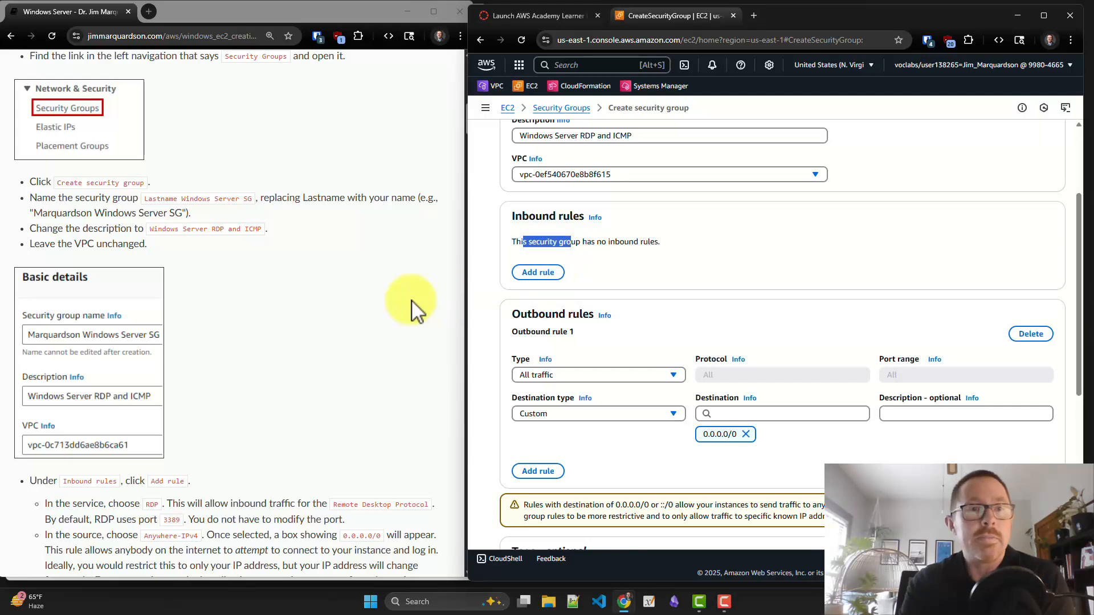
Step: Add an inbound rule of type RDP to the new security group, following the written instructions
scroll(313, 339, "down", 4)
scroll(313, 339, "down", 3)
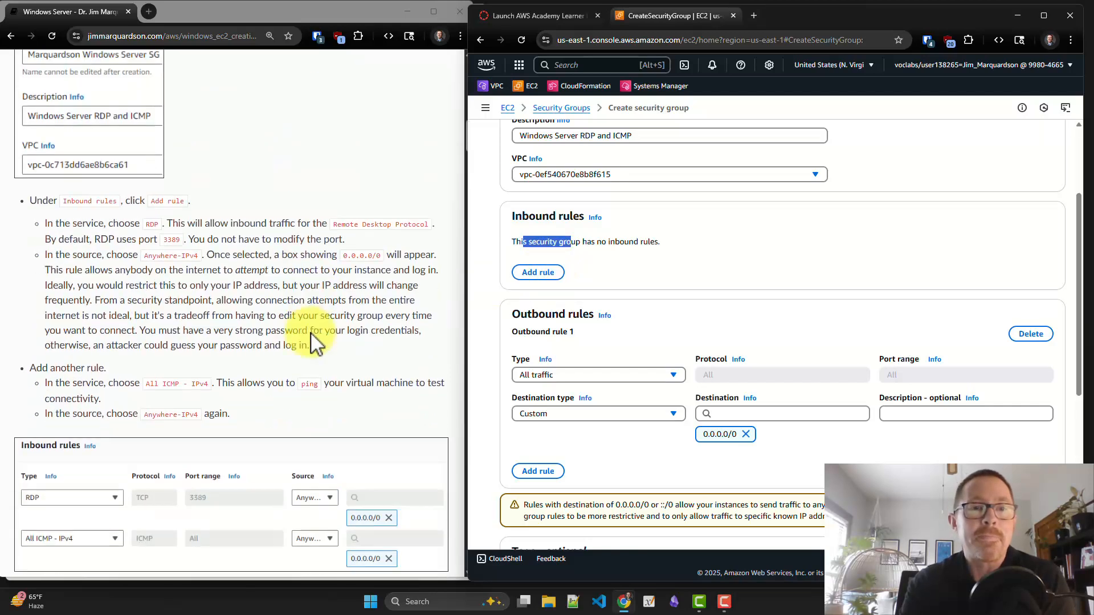
scroll(313, 339, "down", 1)
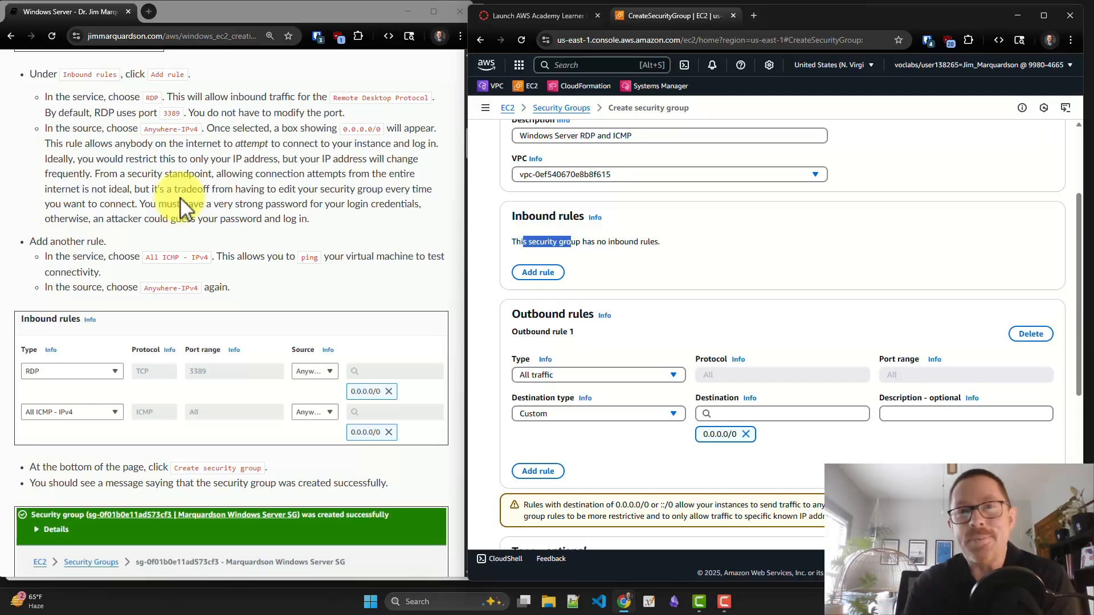
left_click(538, 274)
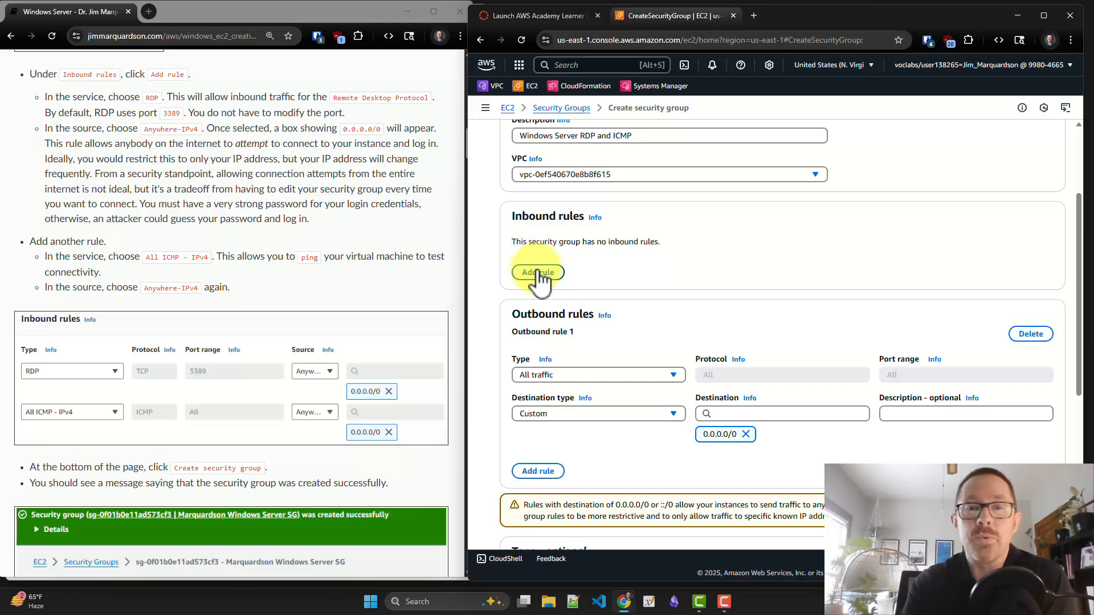
left_click(538, 273)
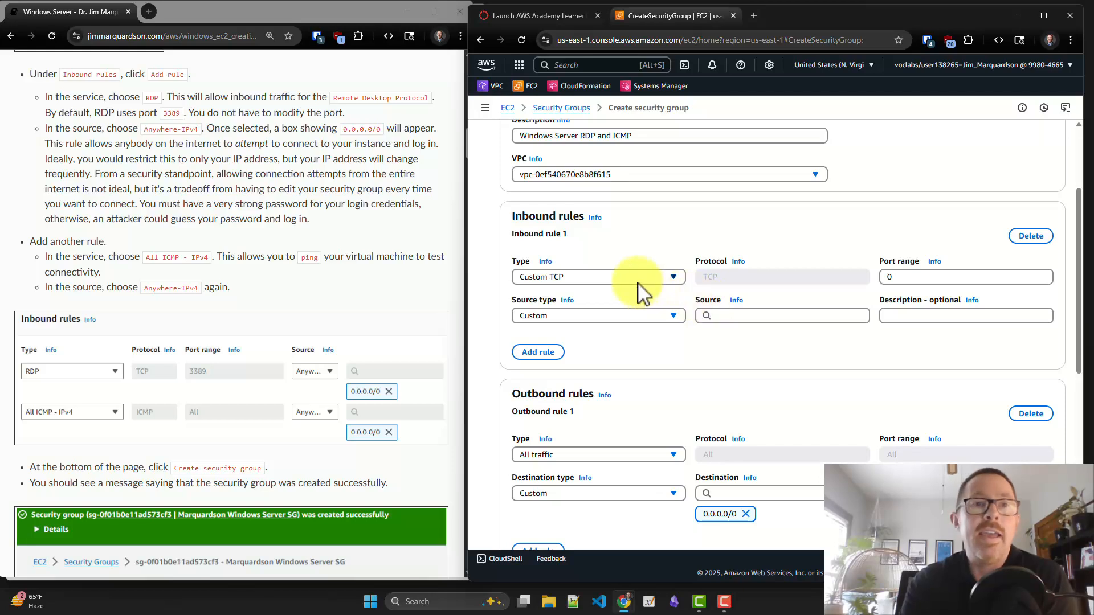
left_click(605, 290)
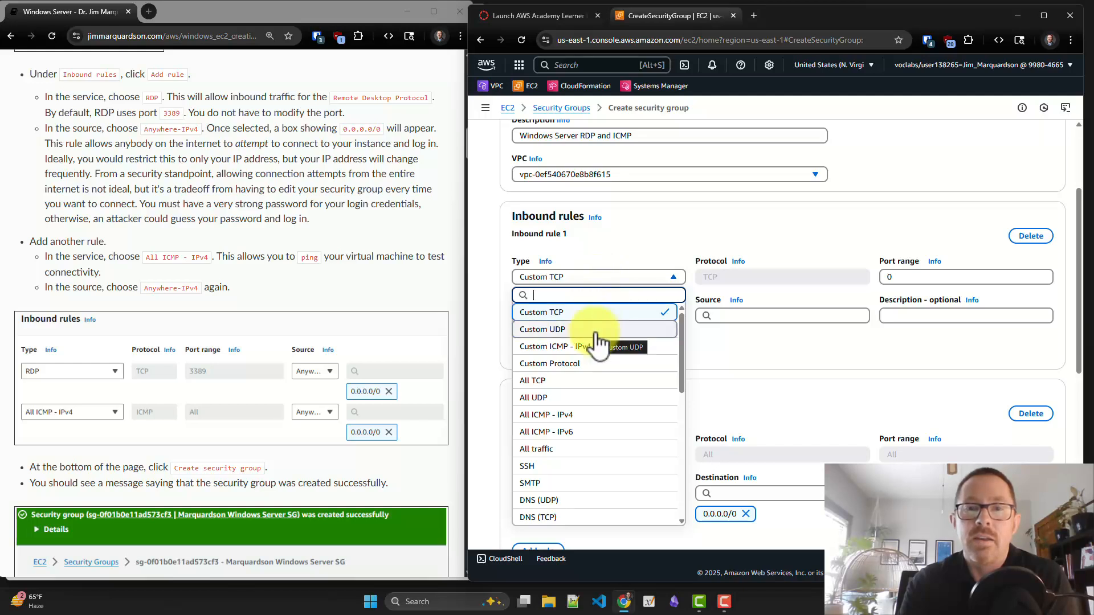
scroll(598, 342, "down", 1)
scroll(599, 342, "down", 5)
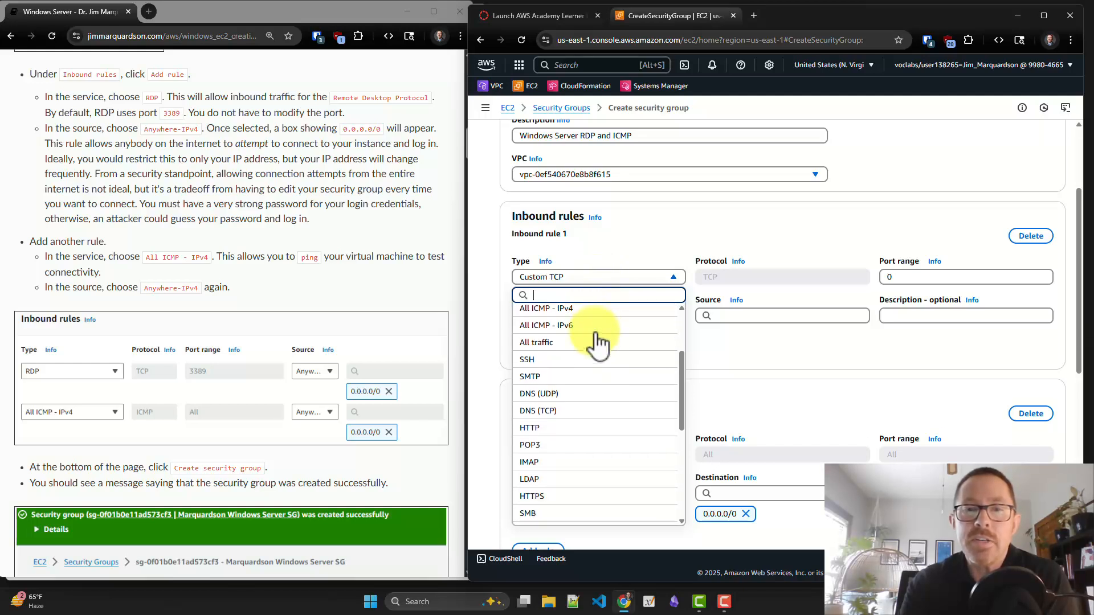
scroll(598, 342, "down", 5)
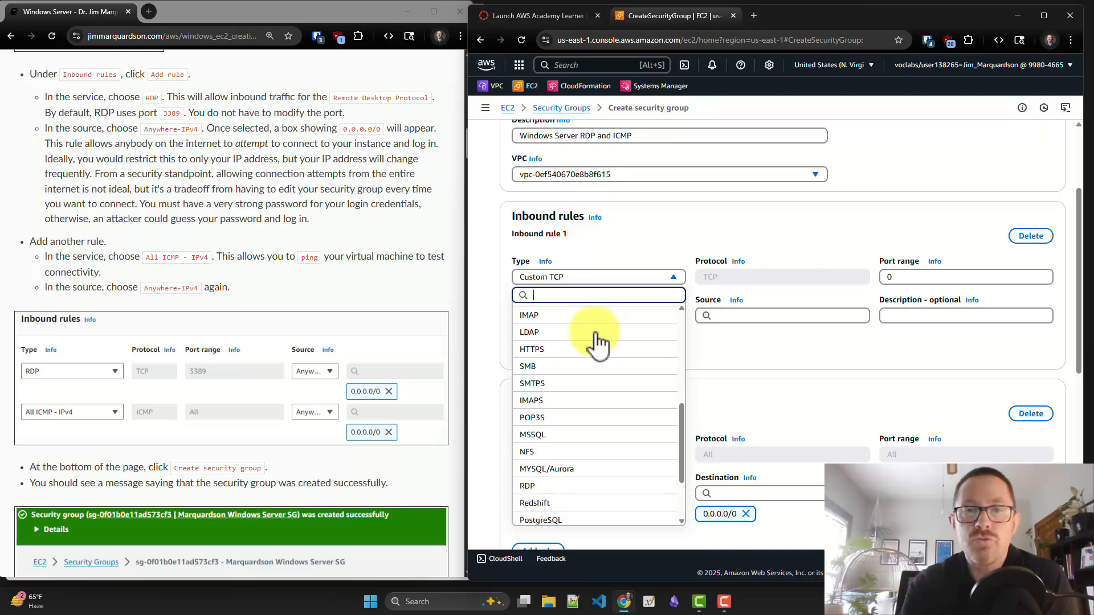
scroll(595, 342, "down", 1)
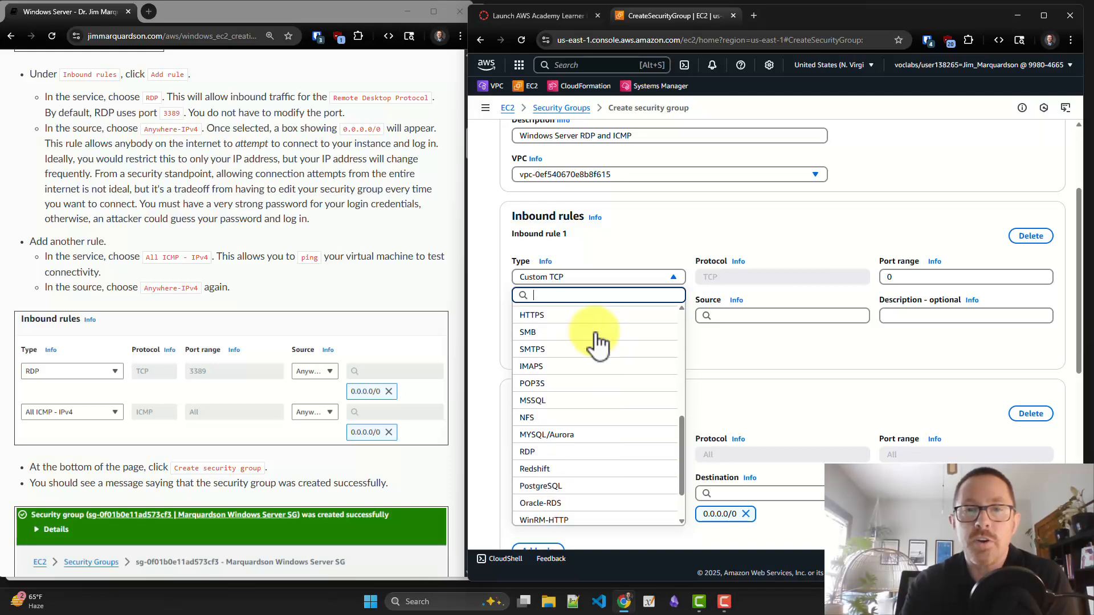
left_click(543, 456)
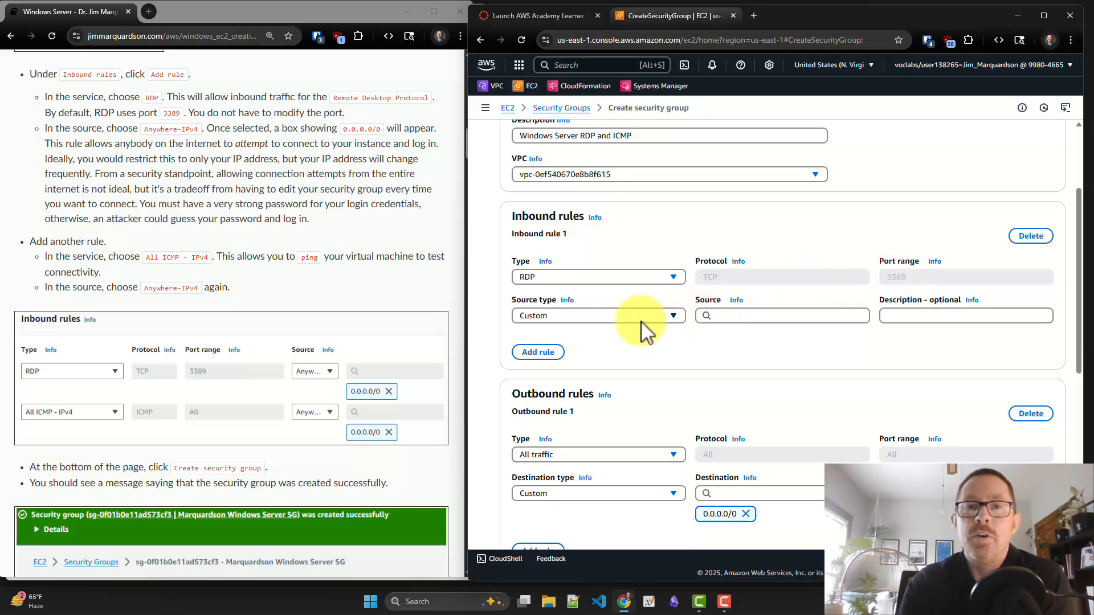
Step: Set the source type of the RDP inbound rule to Anywhere-IPv4 and read the notice about open sources
left_click(553, 315)
left_click(553, 315)
left_click(553, 315)
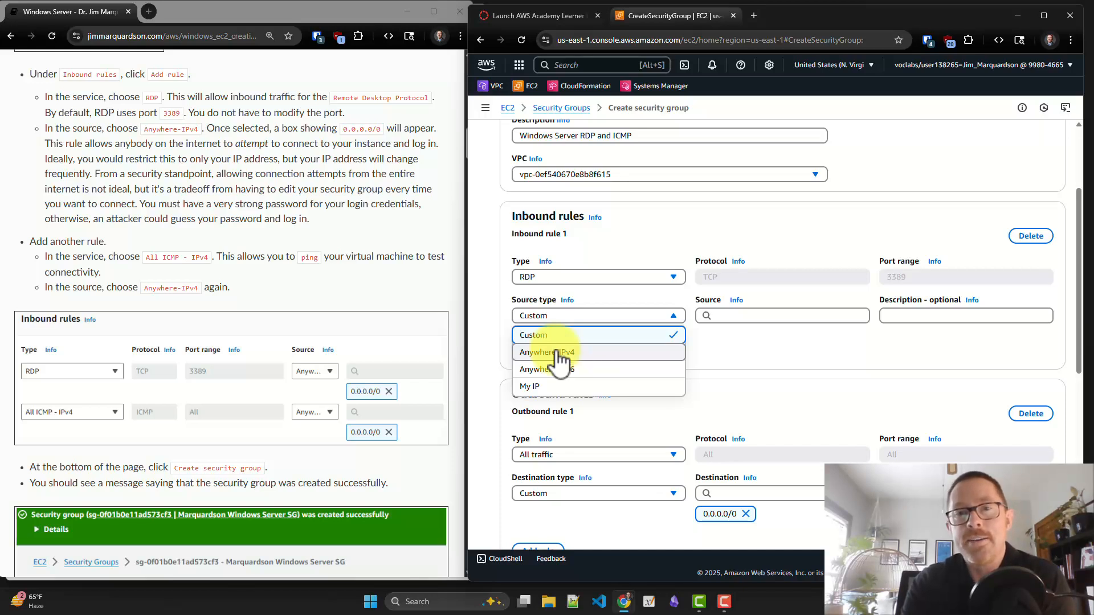
left_click(558, 353)
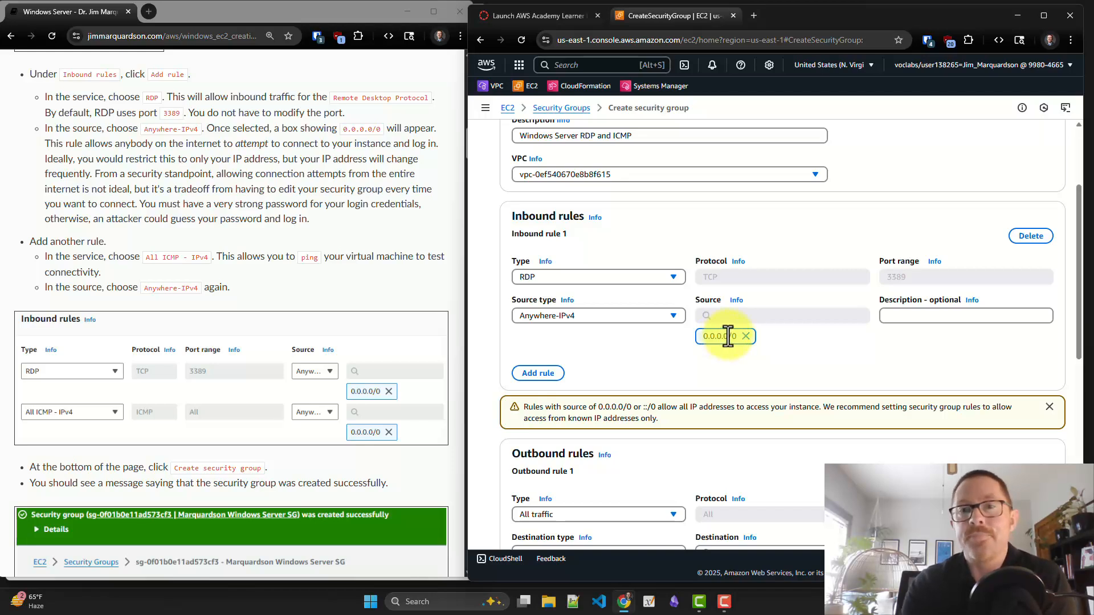
scroll(729, 336, "down", 1)
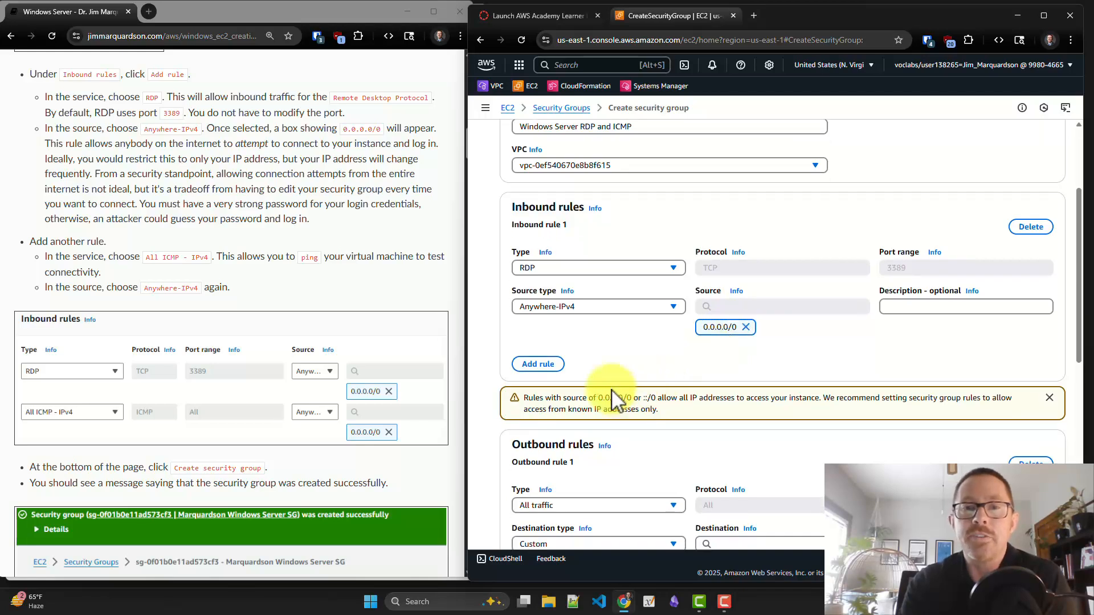
left_click_drag(567, 399, 585, 408)
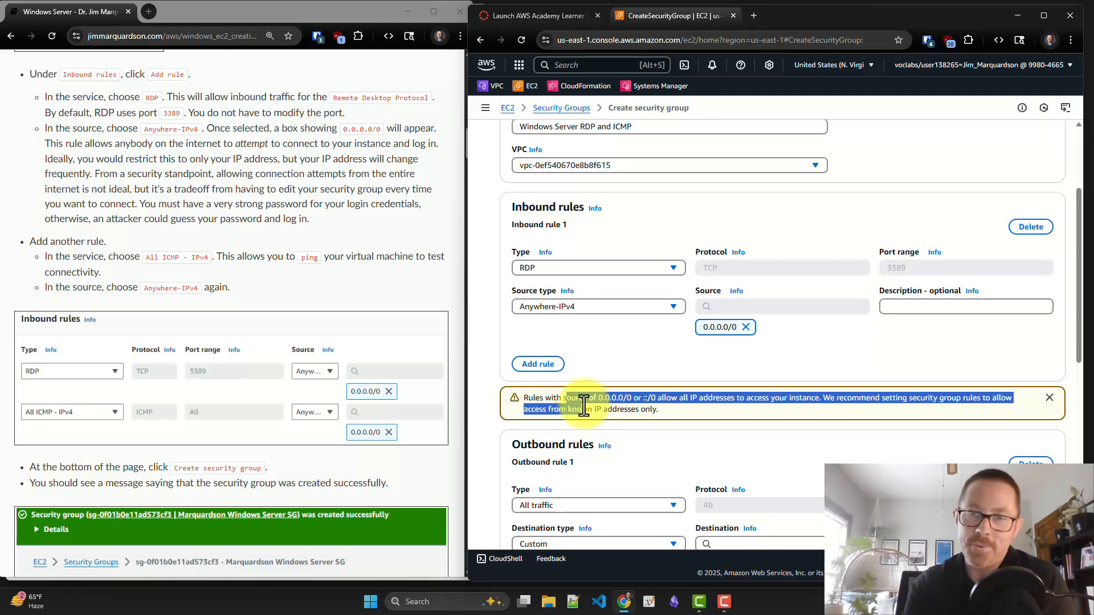
left_click(584, 409)
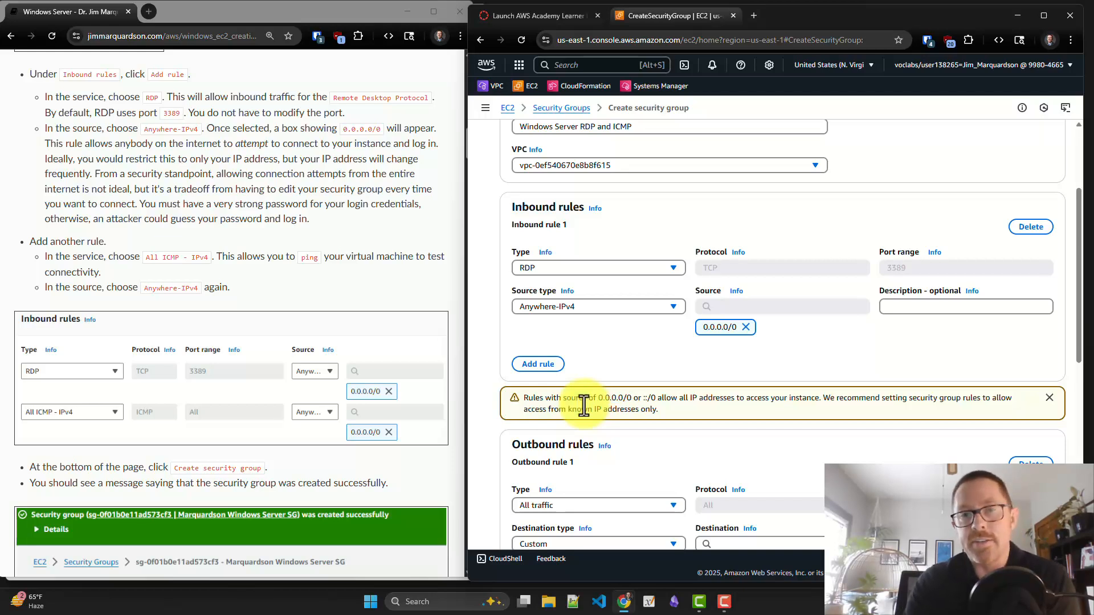
Step: Add a second inbound rule of type All ICMP - IPv4 with the source type Anywhere-IPv4
scroll(584, 404, "down", 1)
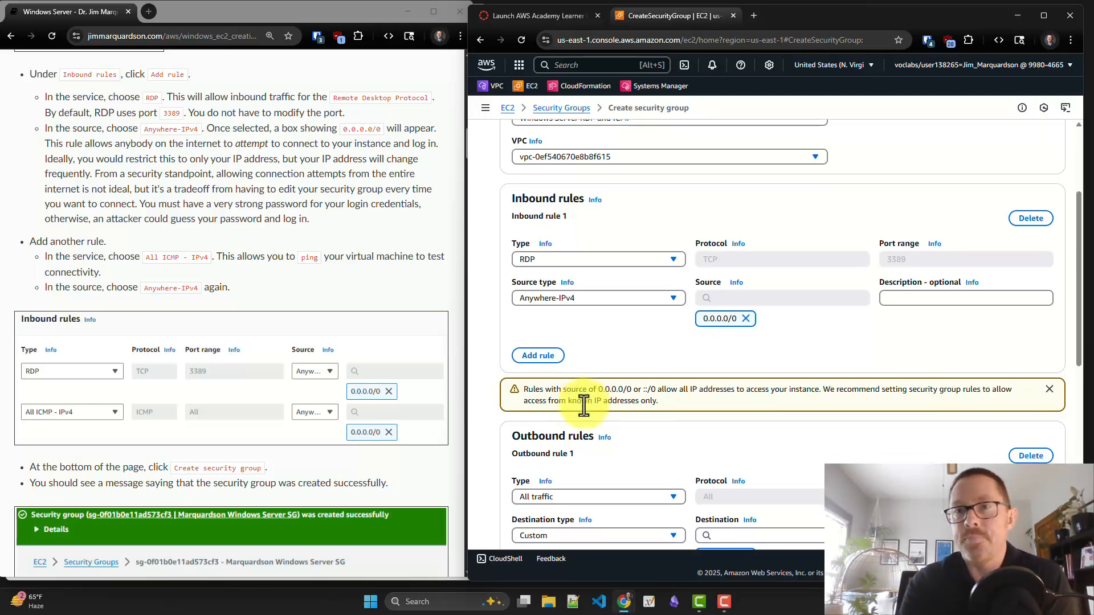
left_click(539, 356)
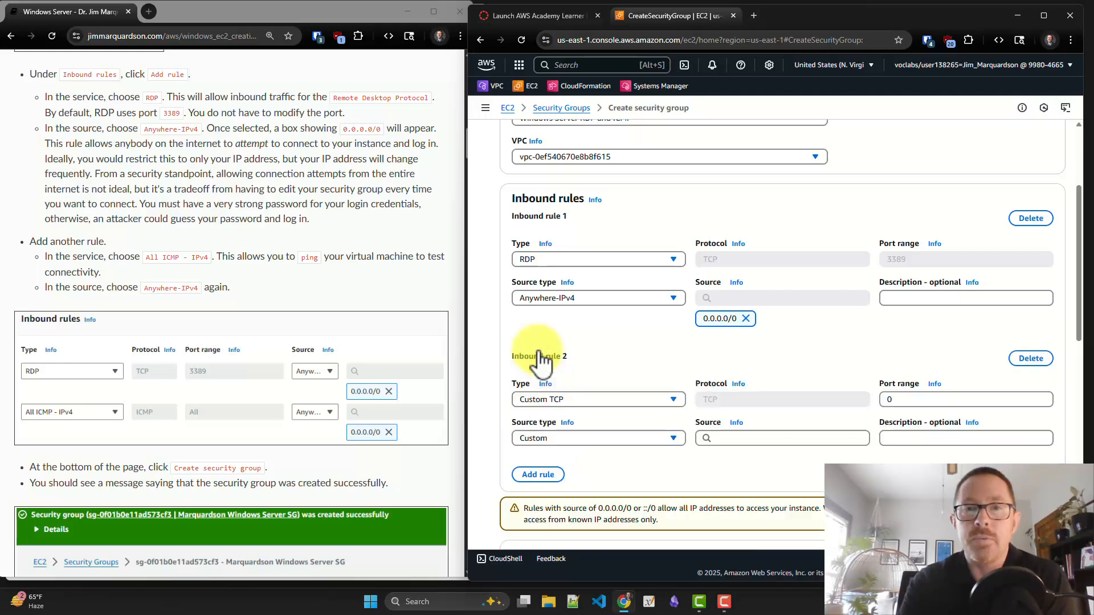
scroll(538, 359, "down", 1)
scroll(540, 356, "down", 1)
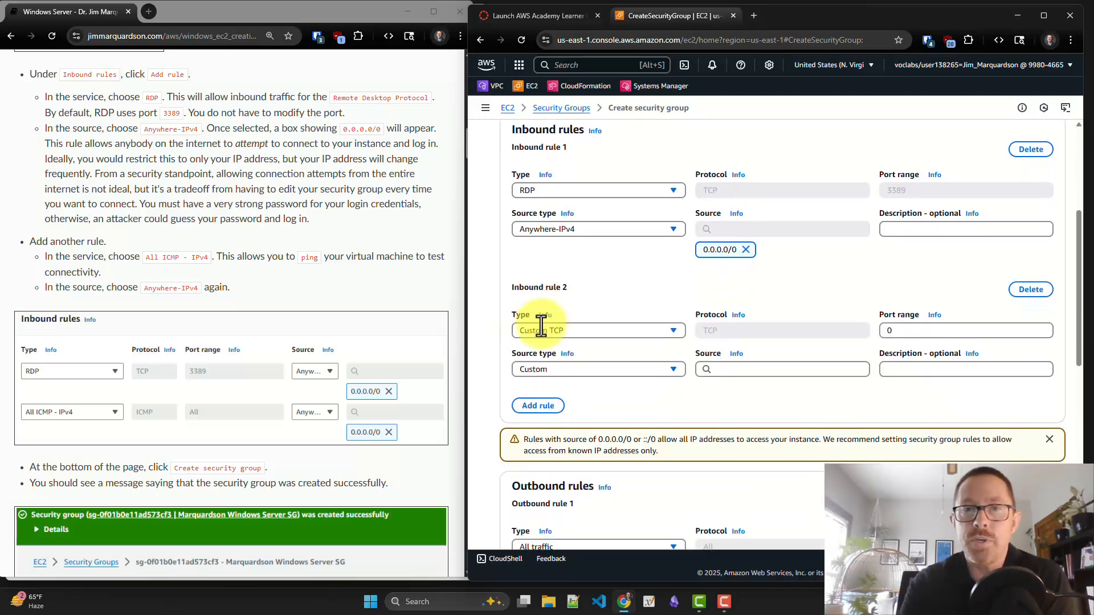
left_click(564, 329)
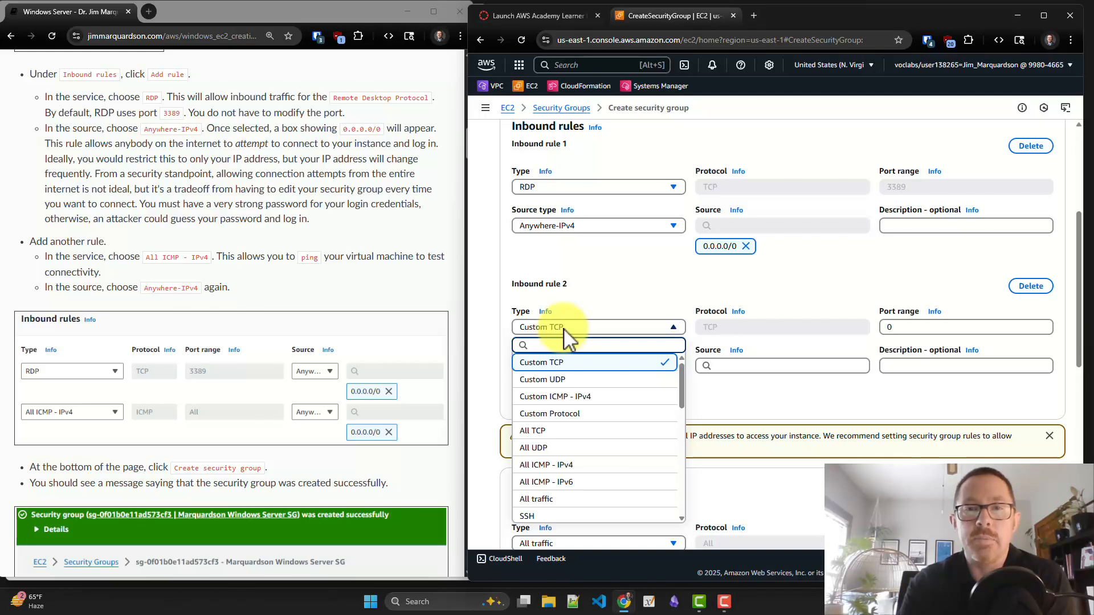
scroll(582, 403, "down", 1)
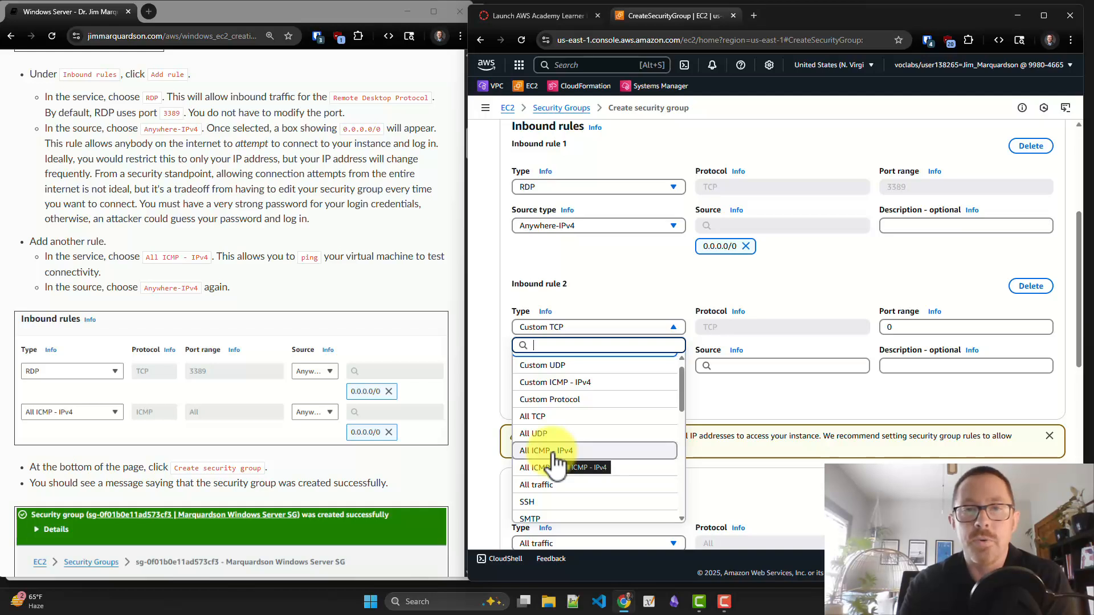
left_click(553, 450)
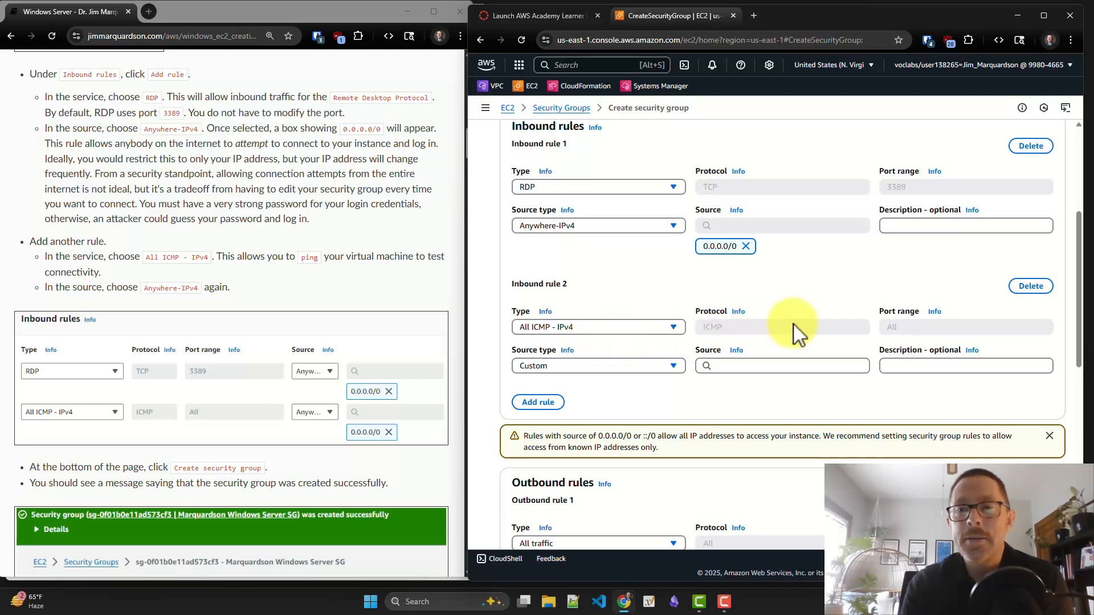
left_click(664, 371)
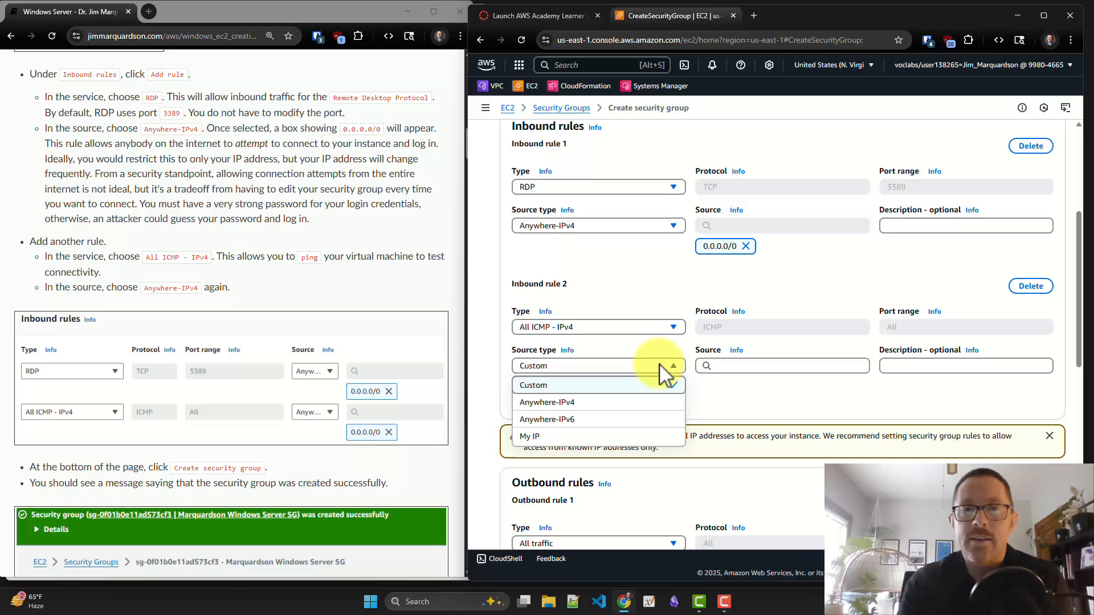
left_click(607, 403)
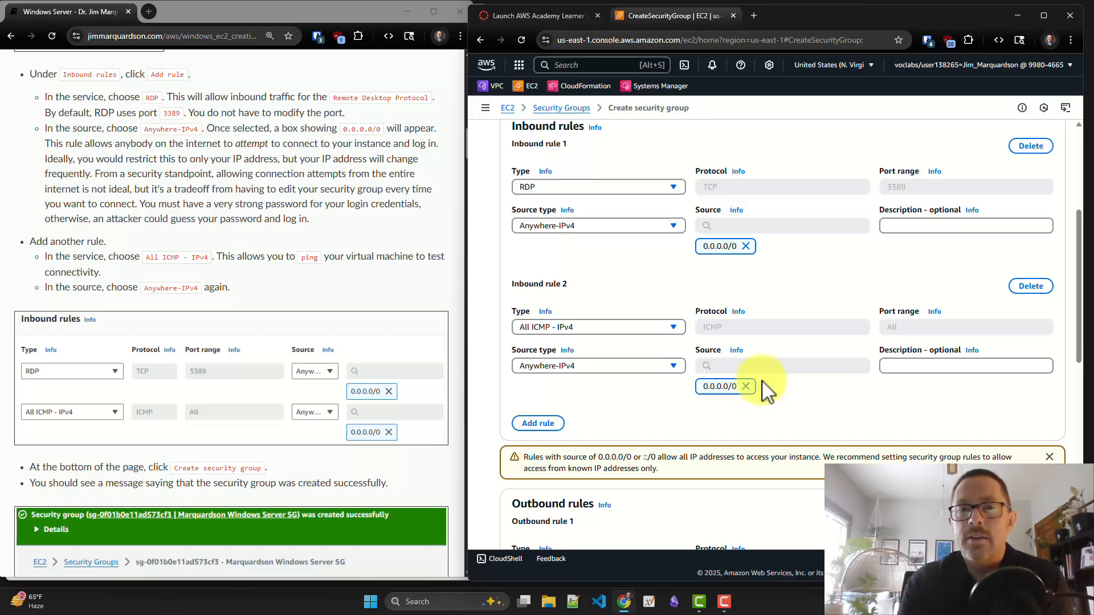
Step: Review the basic details, inbound rules and outbound rule, and create the security group
scroll(766, 392, "up", 1)
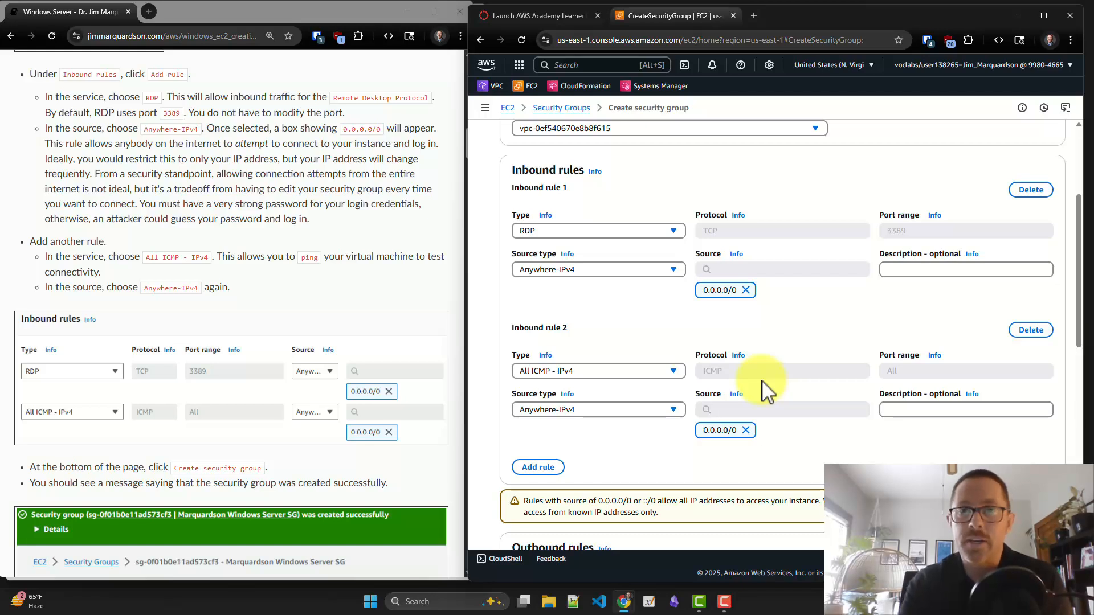
scroll(766, 392, "up", 4)
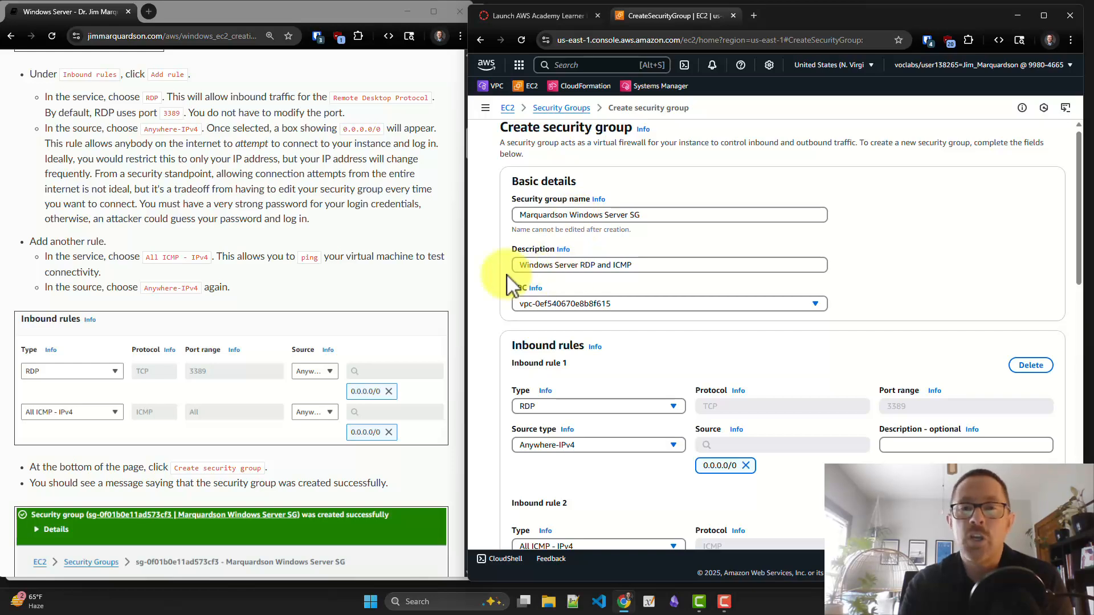
scroll(518, 284, "down", 1)
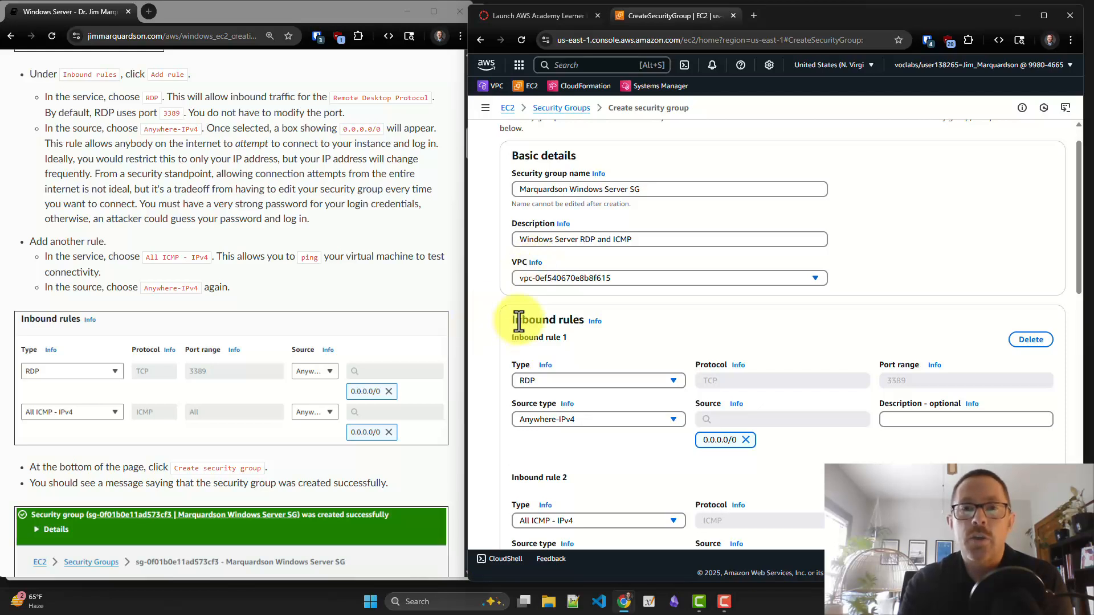
scroll(519, 319, "down", 4)
scroll(519, 319, "down", 1)
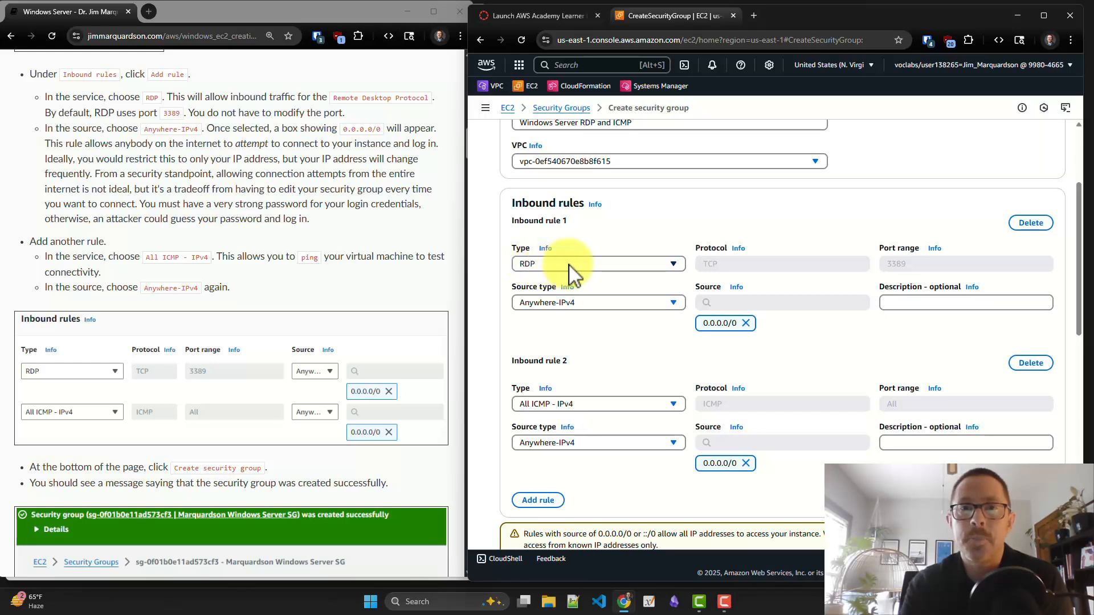
scroll(570, 269, "down", 1)
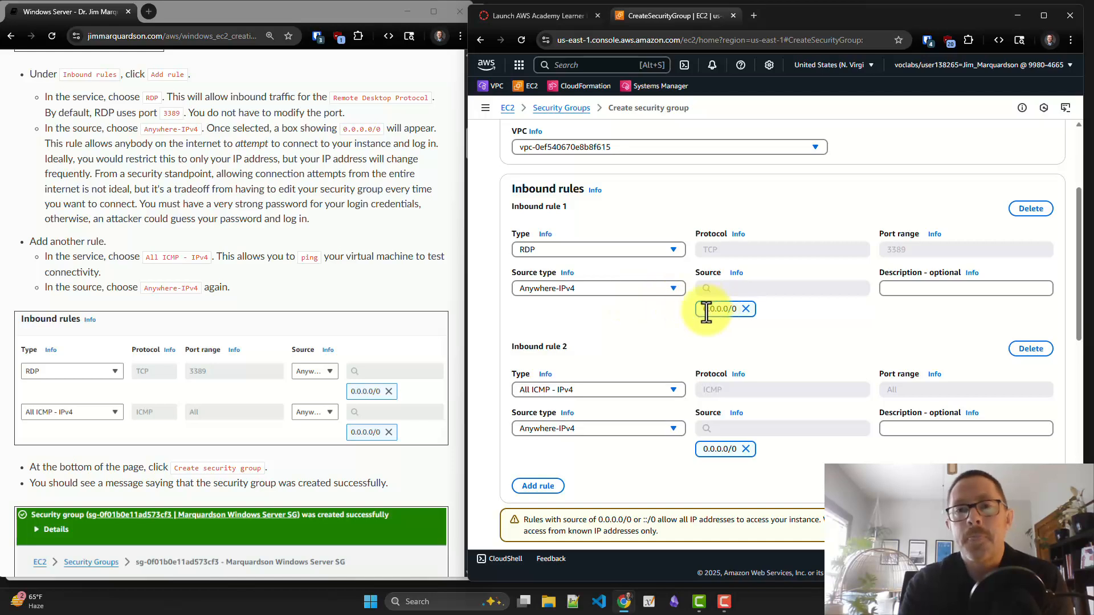
scroll(654, 324, "down", 2)
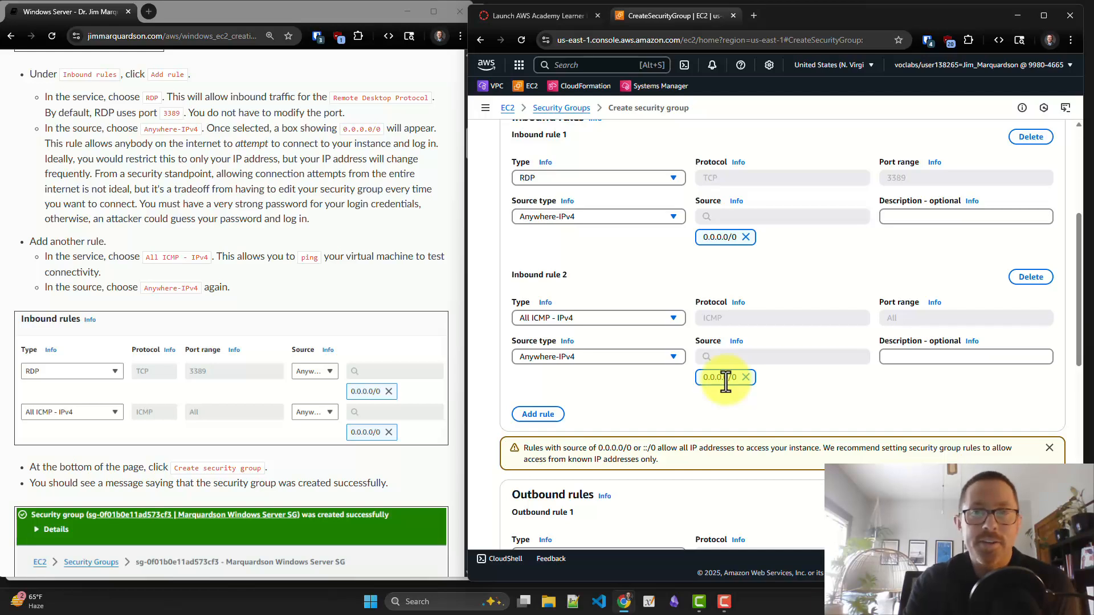
scroll(725, 381, "down", 5)
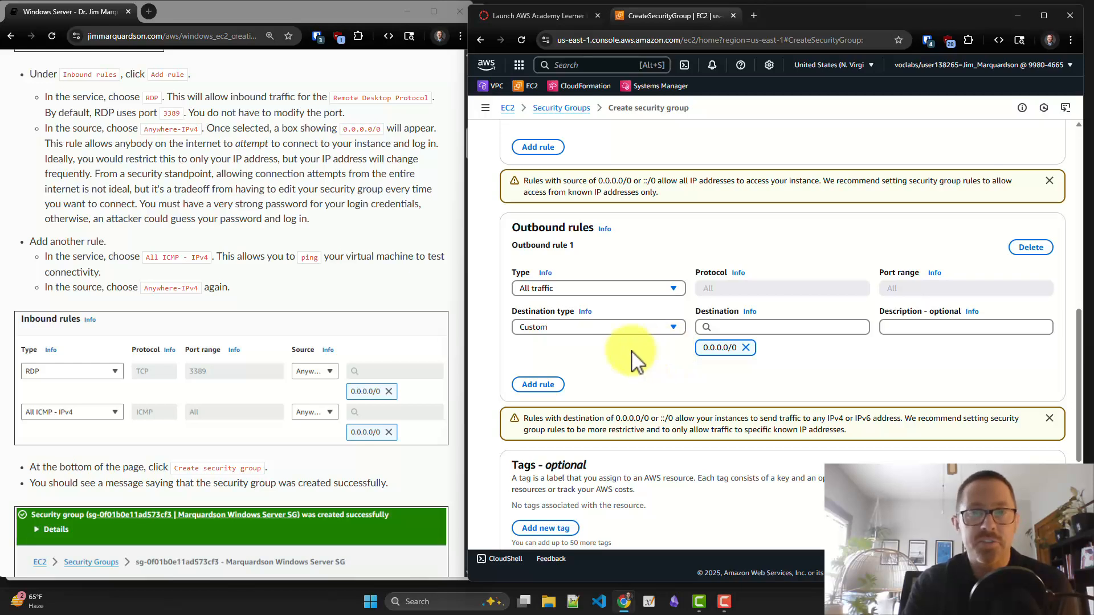
scroll(637, 360, "down", 3)
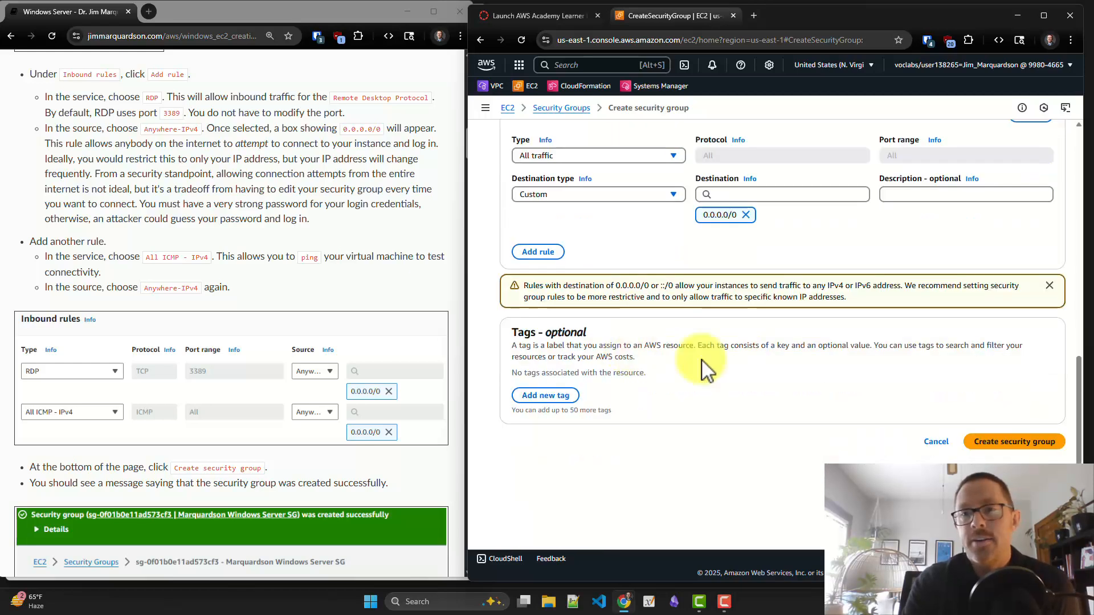
left_click(1001, 442)
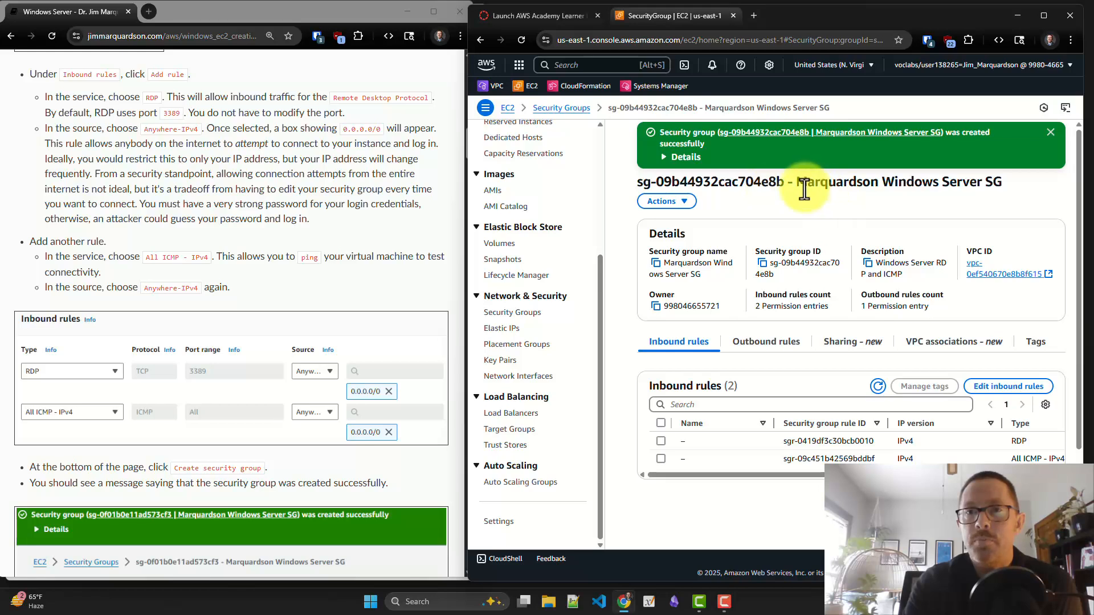
Step: Check the created security group's name, the type, port range and source of its inbound rules, and its outbound rules
left_click_drag(802, 187, 995, 189)
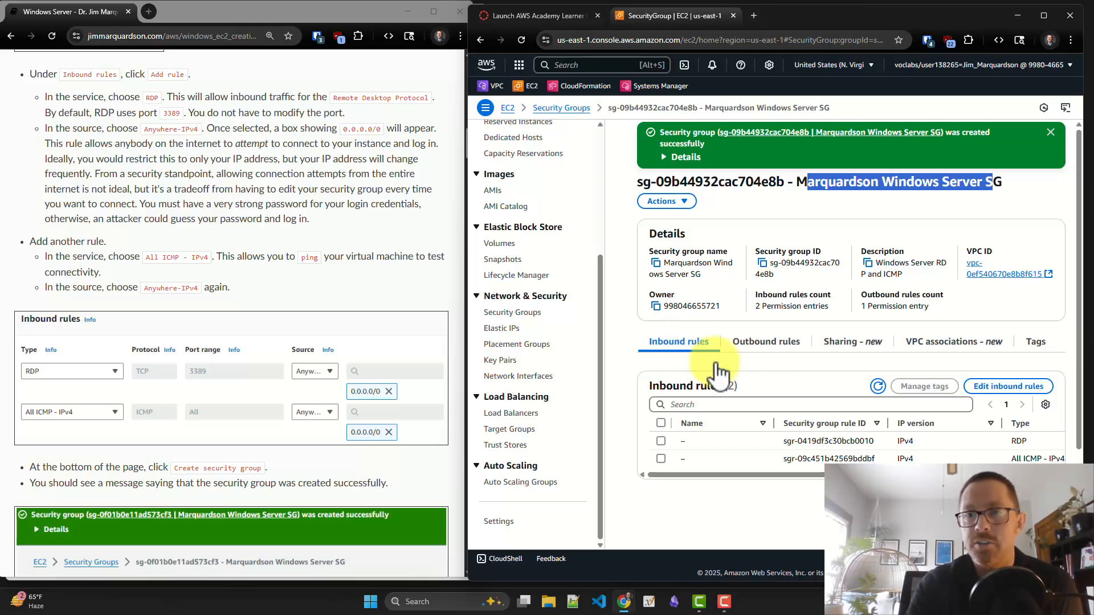
scroll(824, 459, "right", 3)
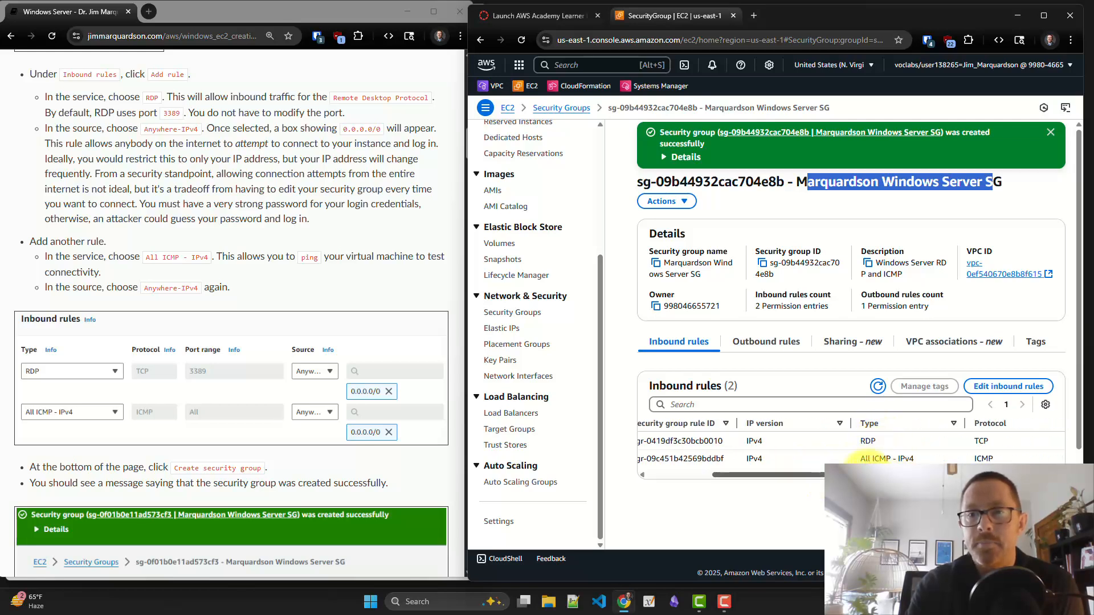
scroll(960, 459, "right", 4)
scroll(960, 459, "right", 2)
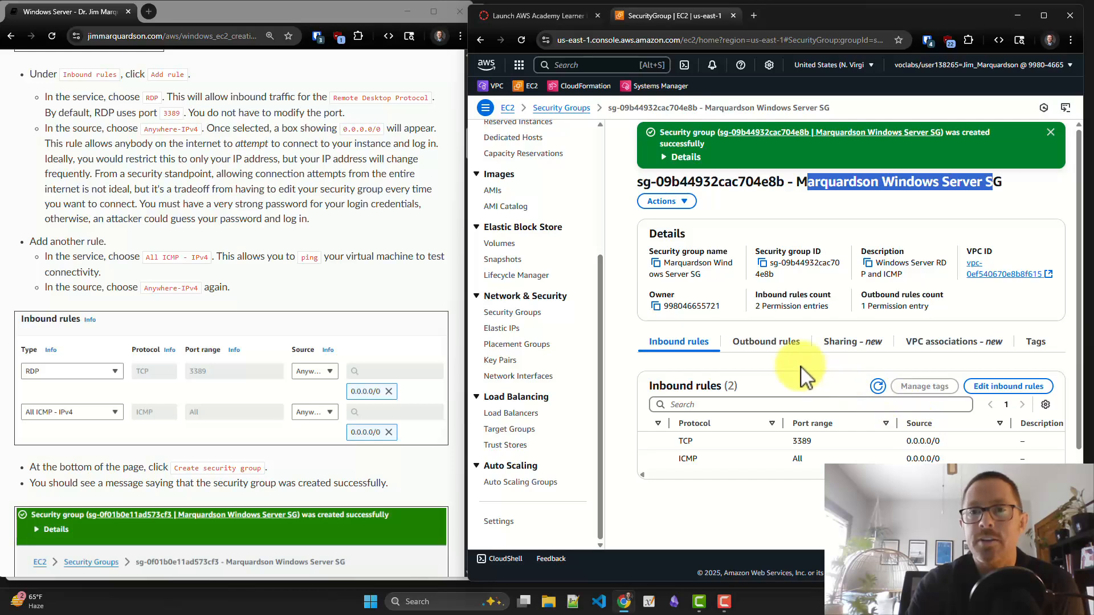
left_click(770, 344)
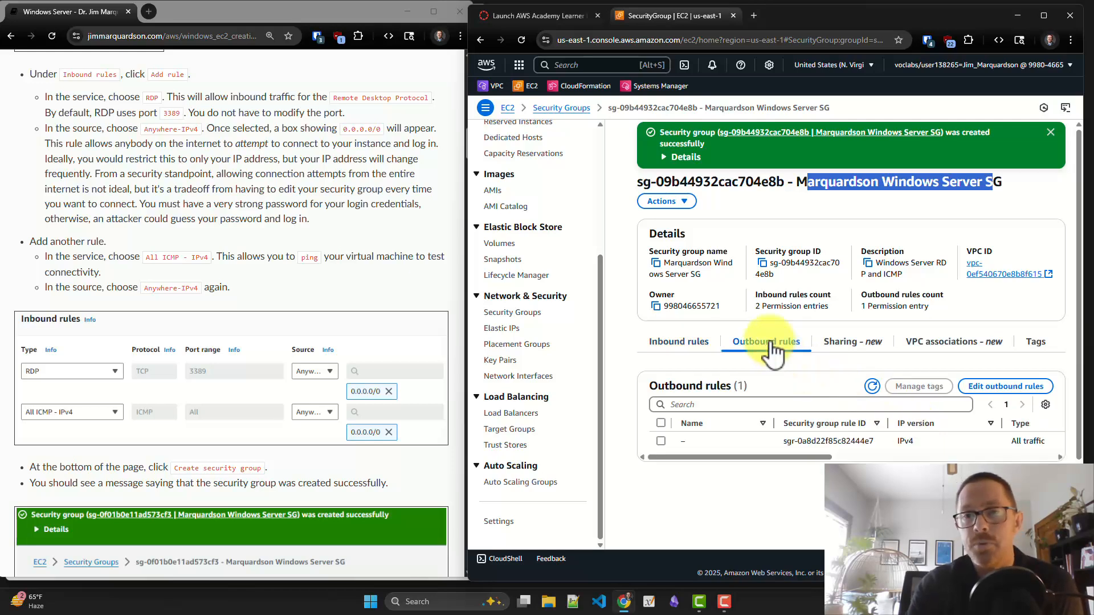
Step: Check the type, protocol, port range and destination of the security group's outbound rule
left_click(855, 463)
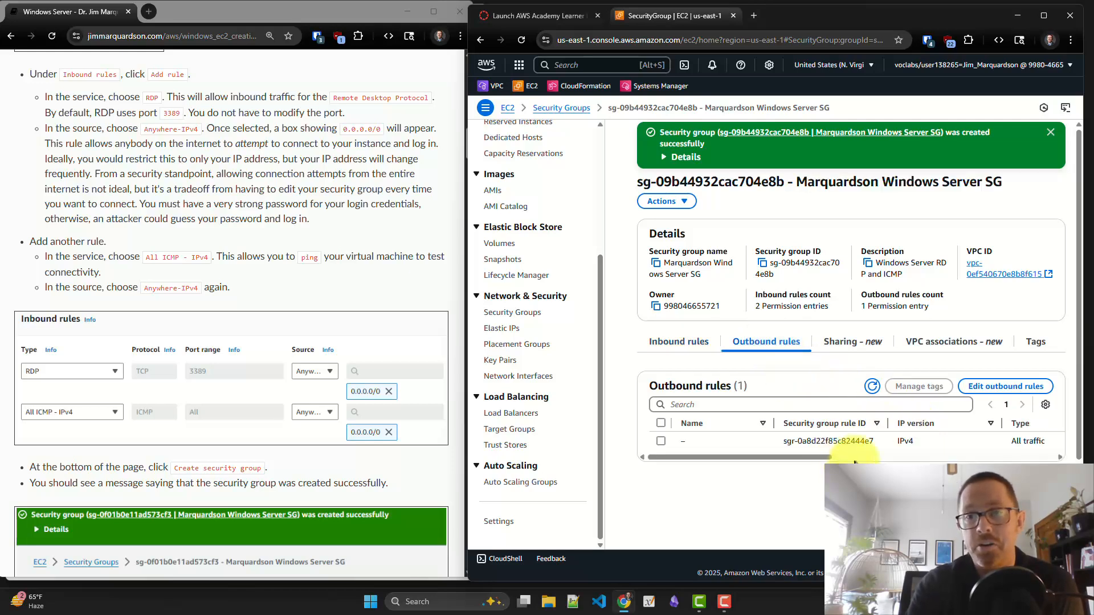
left_click(860, 458)
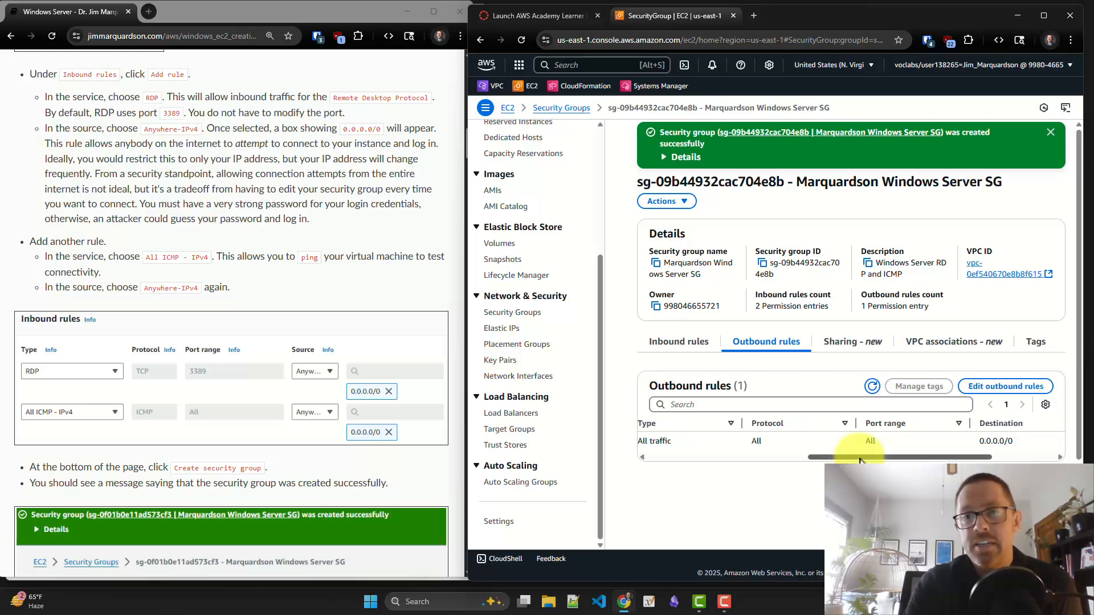
left_click_drag(860, 458, 690, 469)
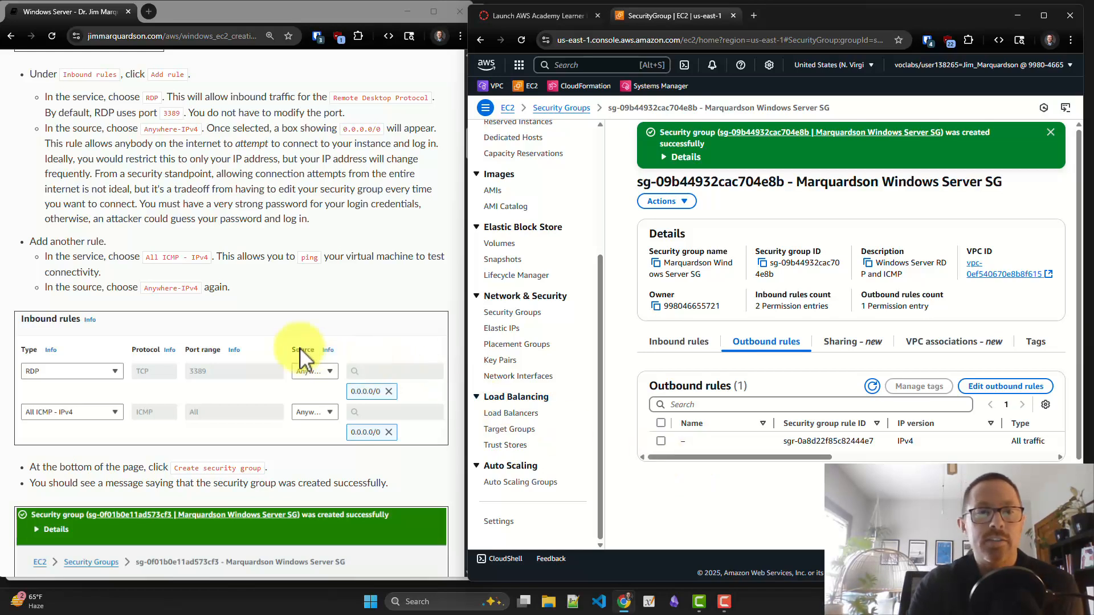
Step: Open the EC2 Instances list and start launching a new instance
scroll(300, 348, "down", 6)
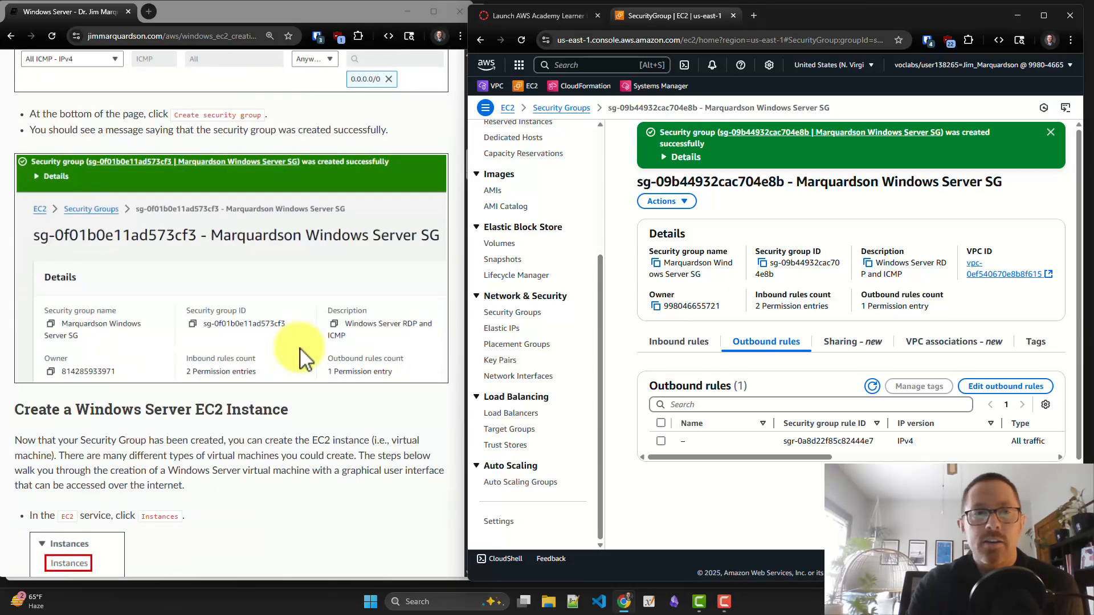
scroll(301, 359, "down", 5)
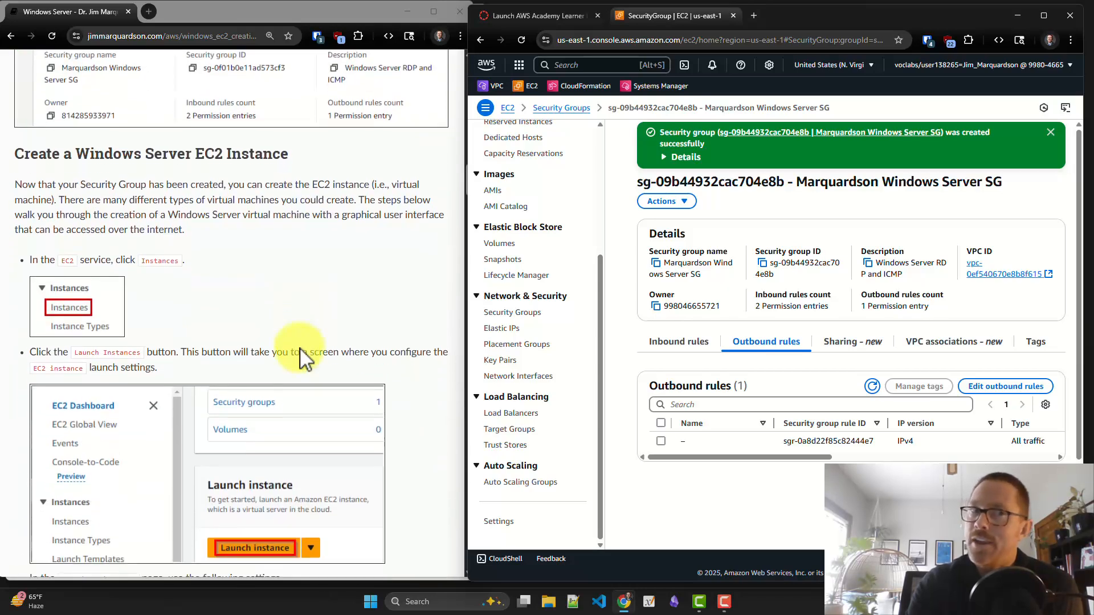
scroll(305, 359, "down", 2)
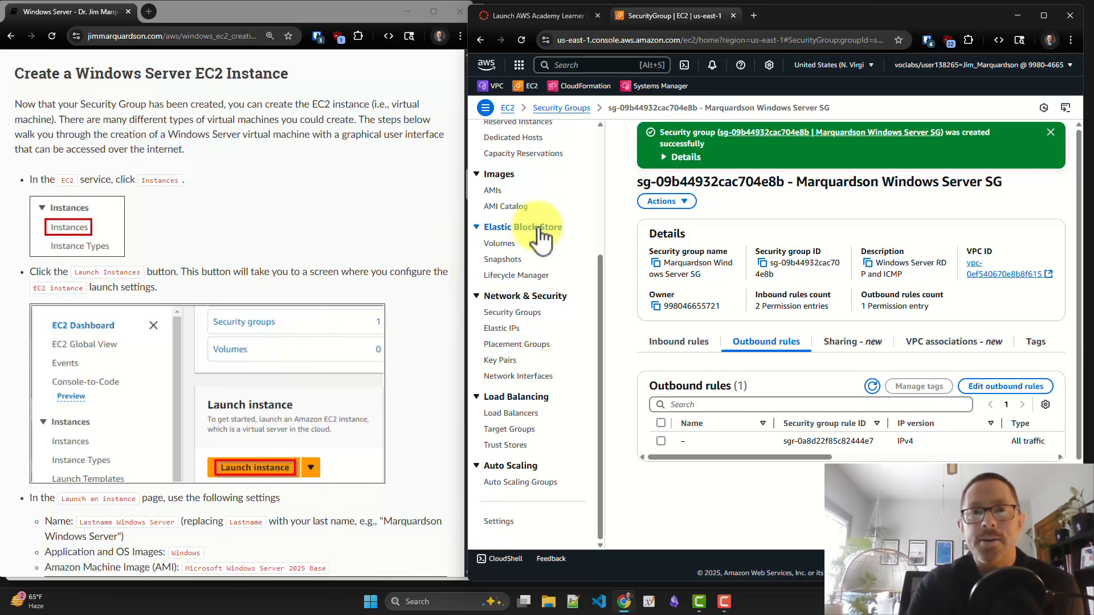
scroll(561, 234, "up", 3)
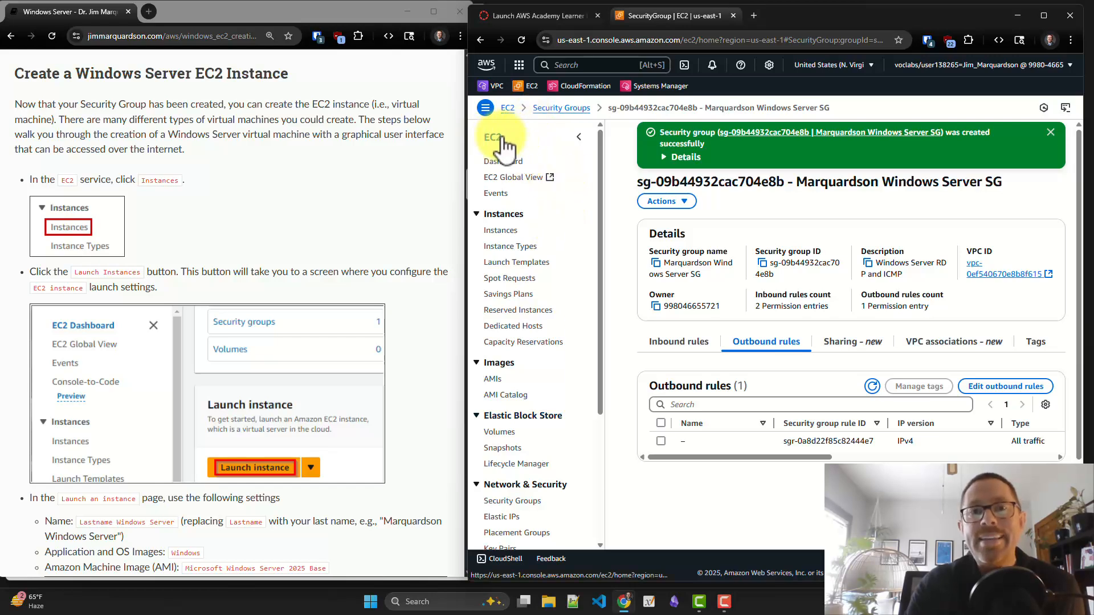
scroll(496, 308, "down", 1)
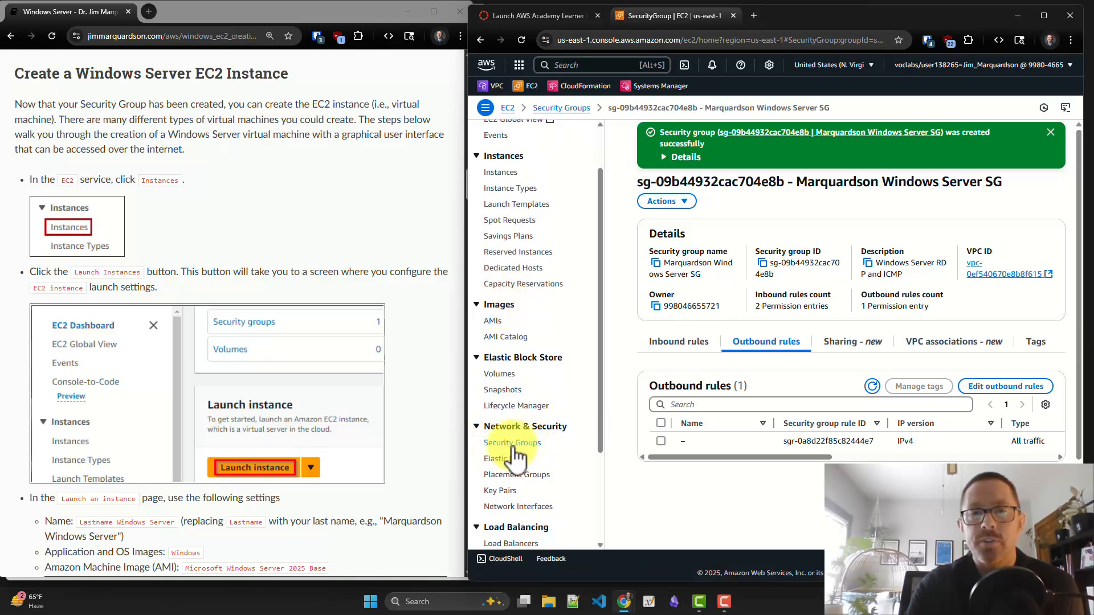
scroll(522, 345, "up", 1)
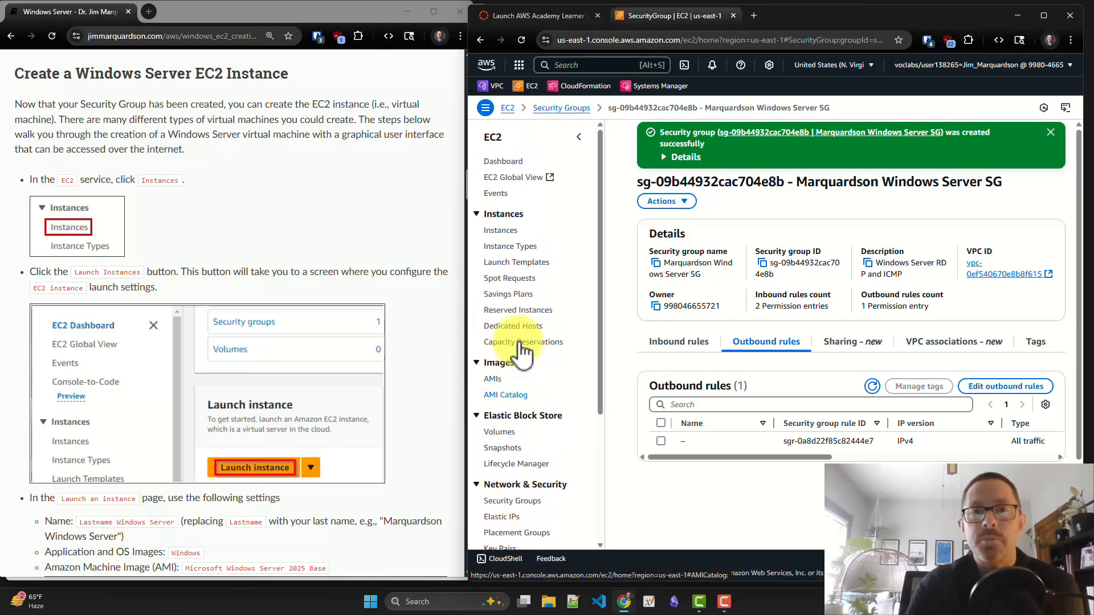
left_click(503, 231)
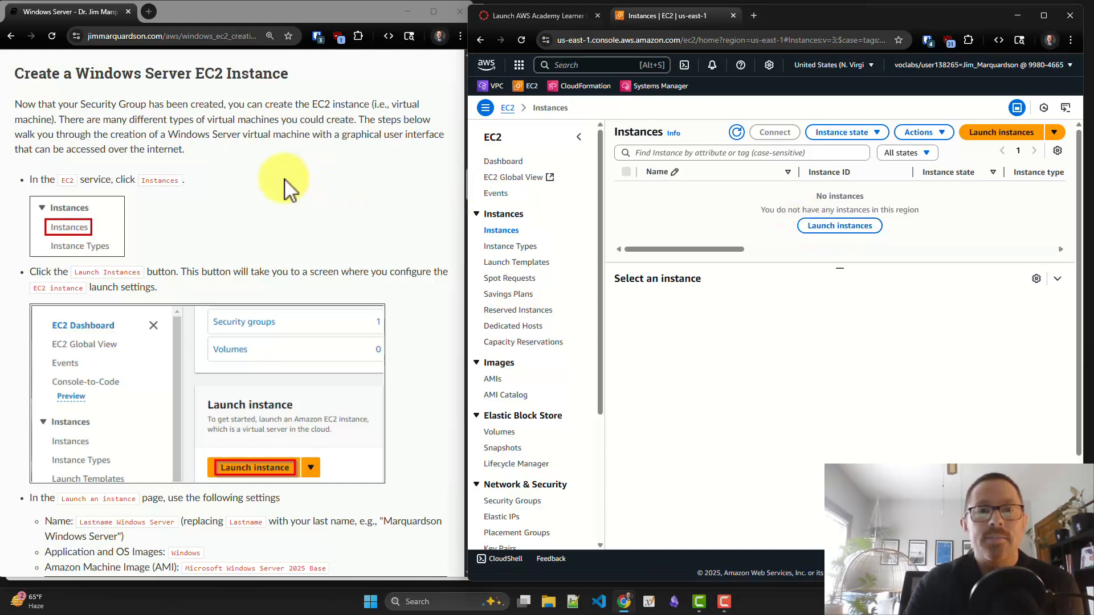
scroll(288, 189, "down", 1)
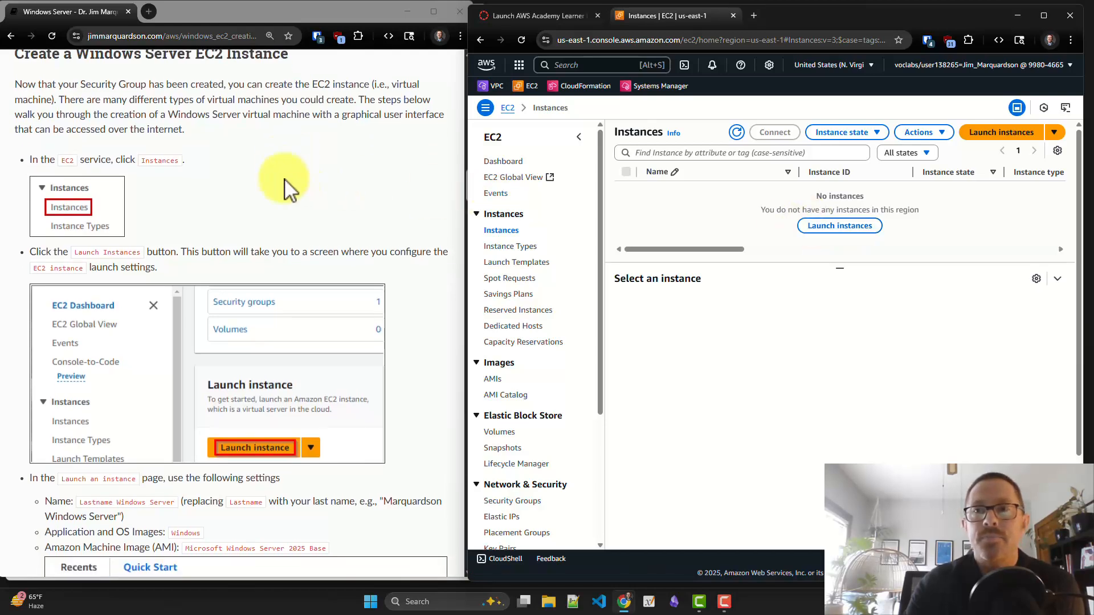
left_click(996, 137)
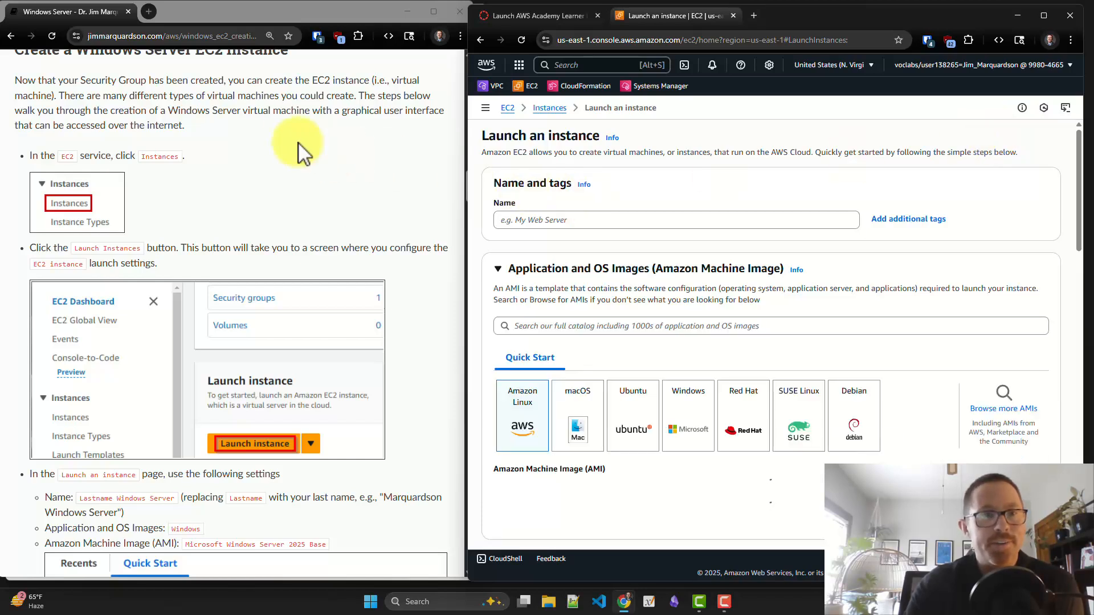
Step: Name the instance with the owner's last name followed by "Windows Server", as the lab instructions specify
scroll(269, 139, "down", 1)
scroll(269, 139, "down", 3)
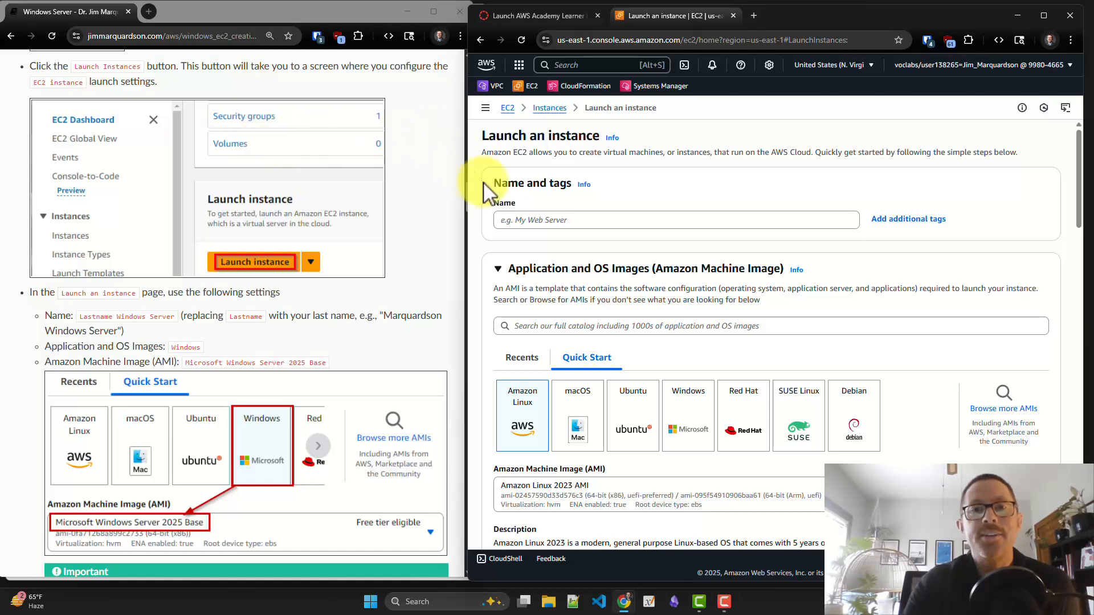
scroll(379, 216, "down", 1)
scroll(379, 216, "down", 3)
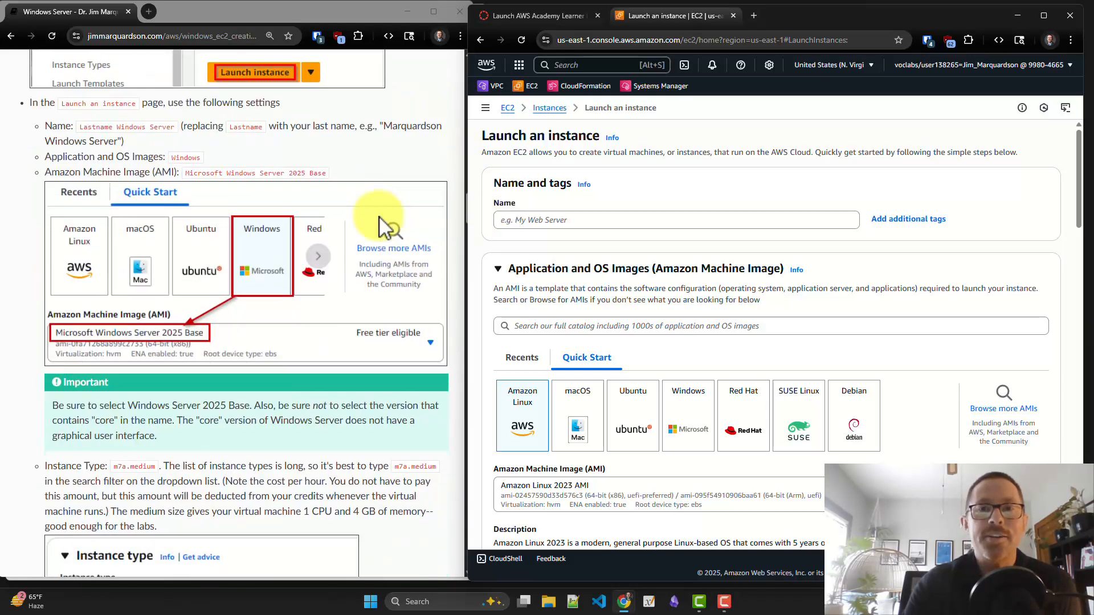
left_click(536, 217)
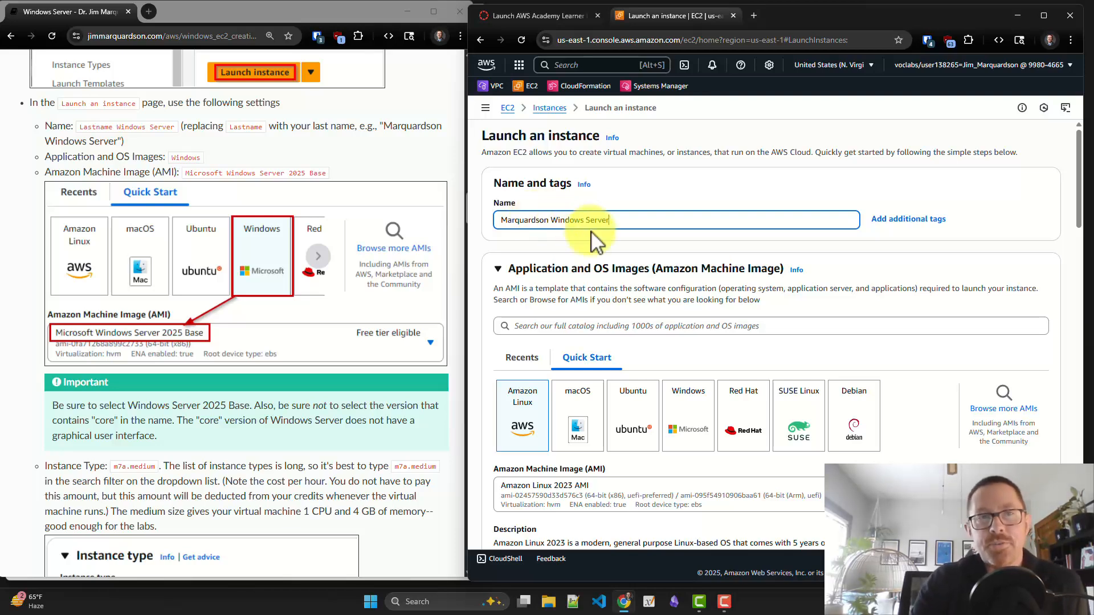
Step: Choose Windows as the operating system image for the new instance
scroll(595, 240, "down", 1)
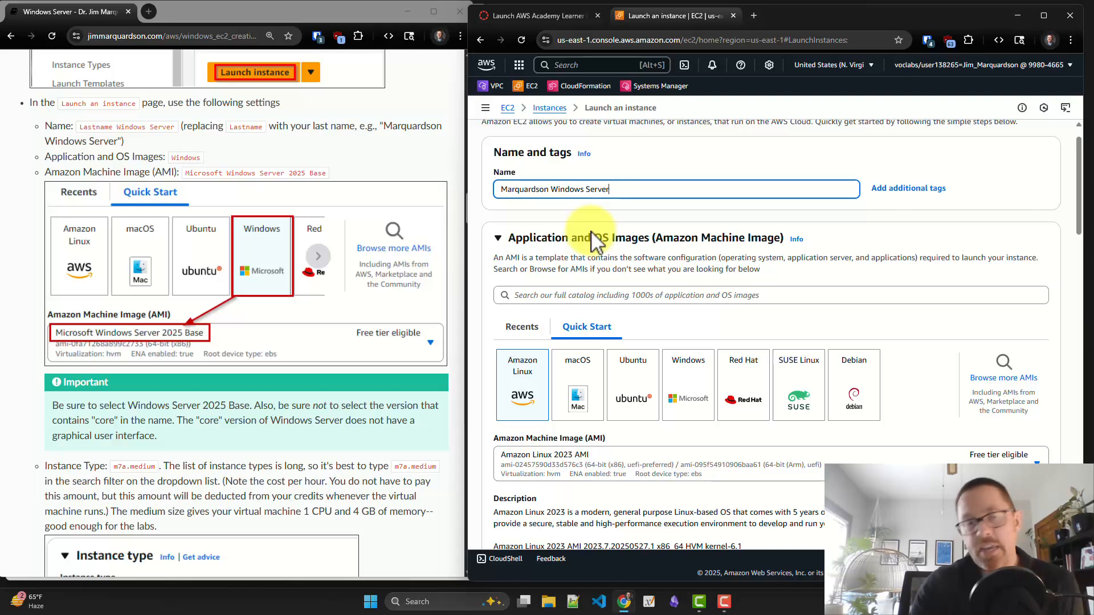
scroll(596, 240, "down", 1)
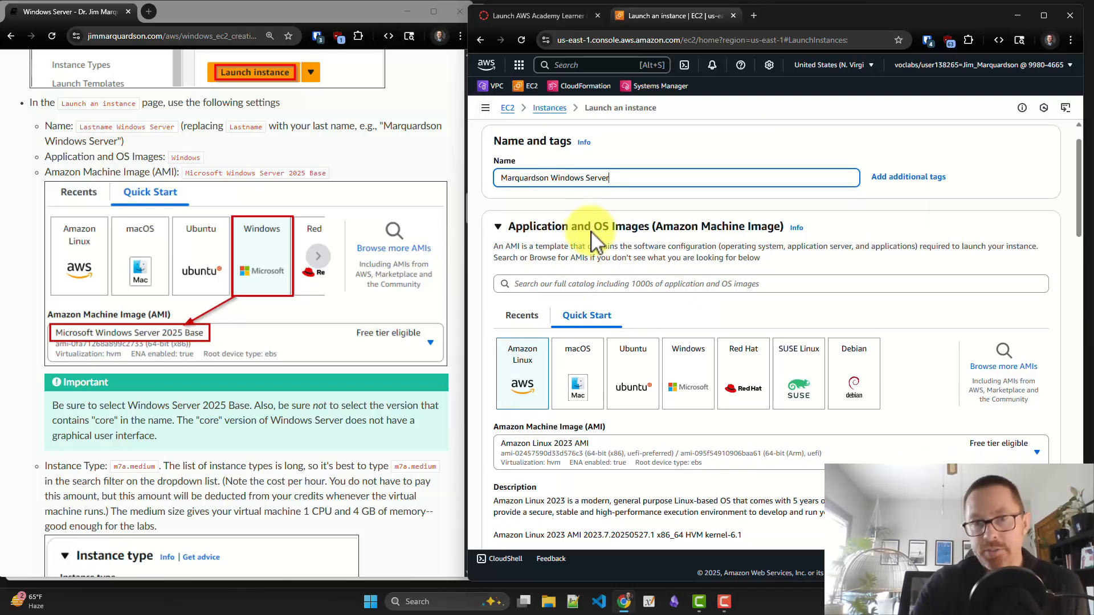
scroll(596, 239, "down", 3)
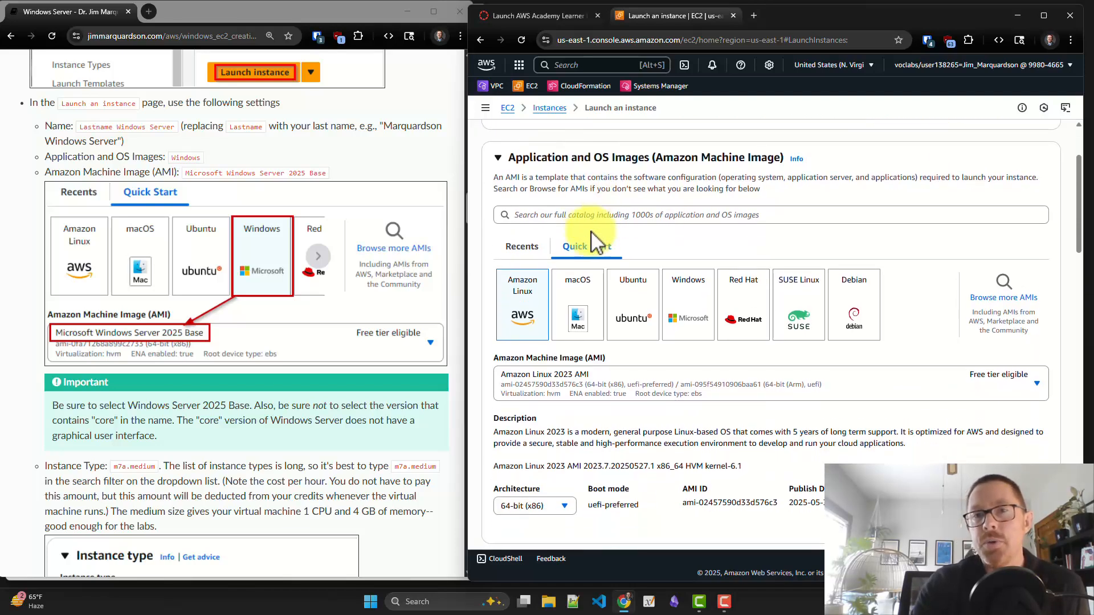
scroll(595, 239, "down", 1)
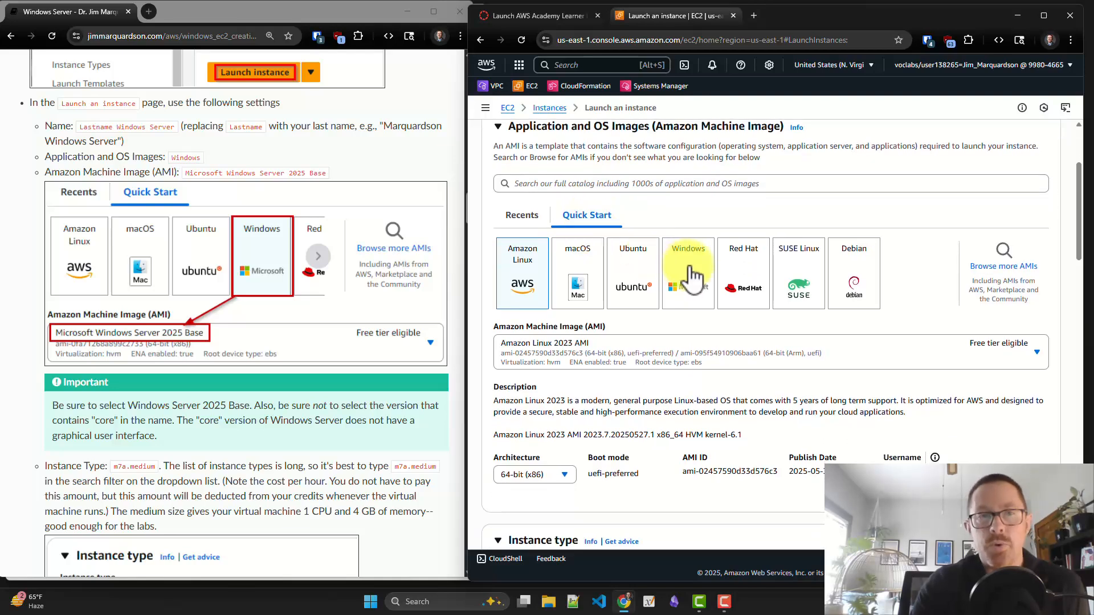
scroll(691, 274, "down", 1)
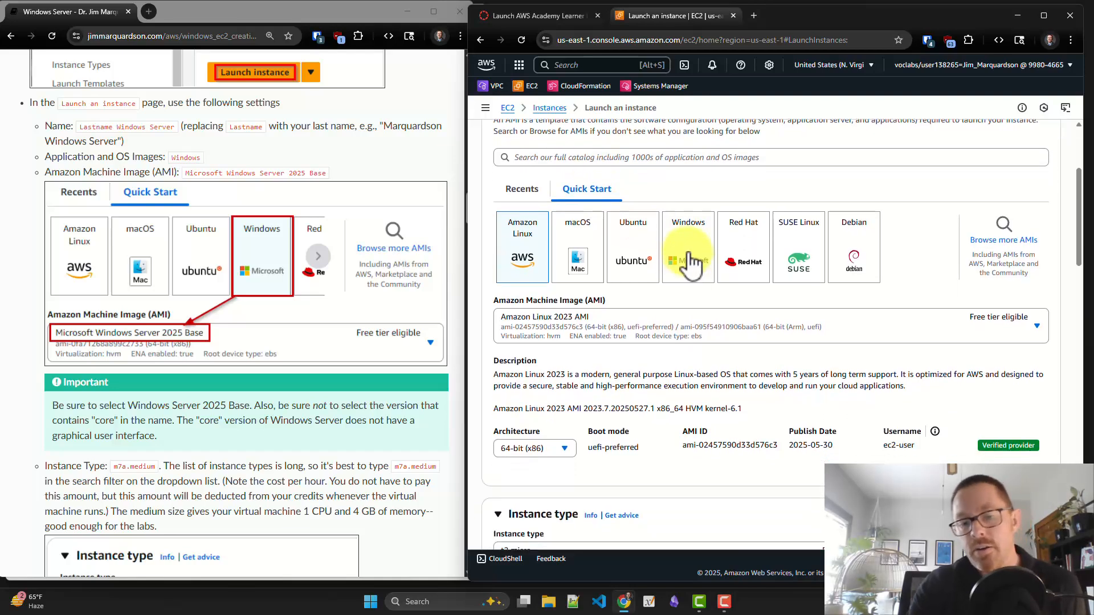
left_click(690, 256)
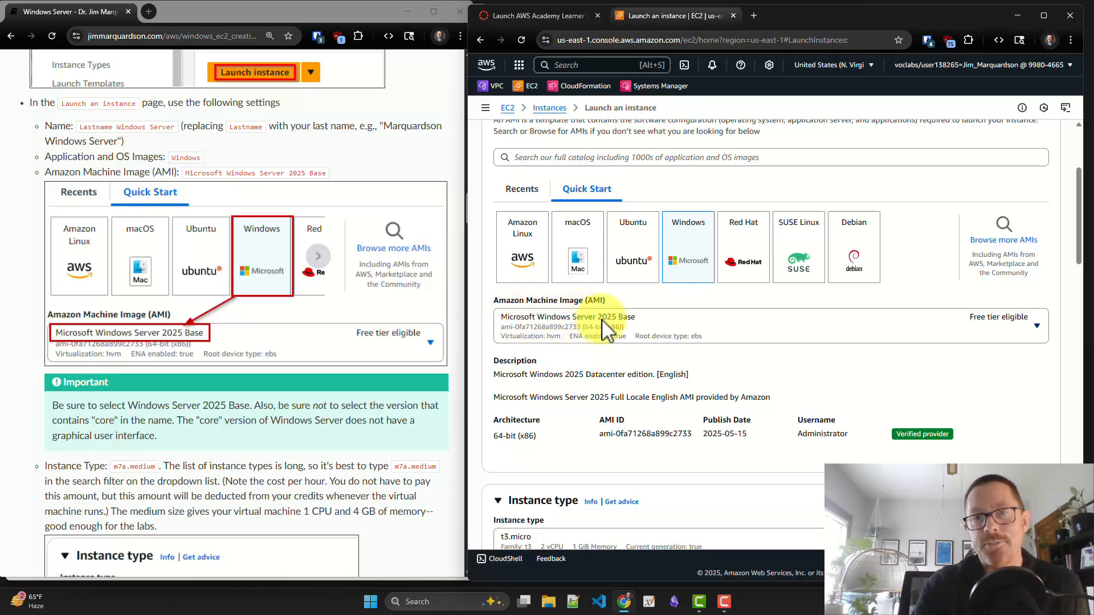
Step: Review the available Windows machine images and select Microsoft Windows Server 2025 Base, not the Core version
left_click(1038, 328)
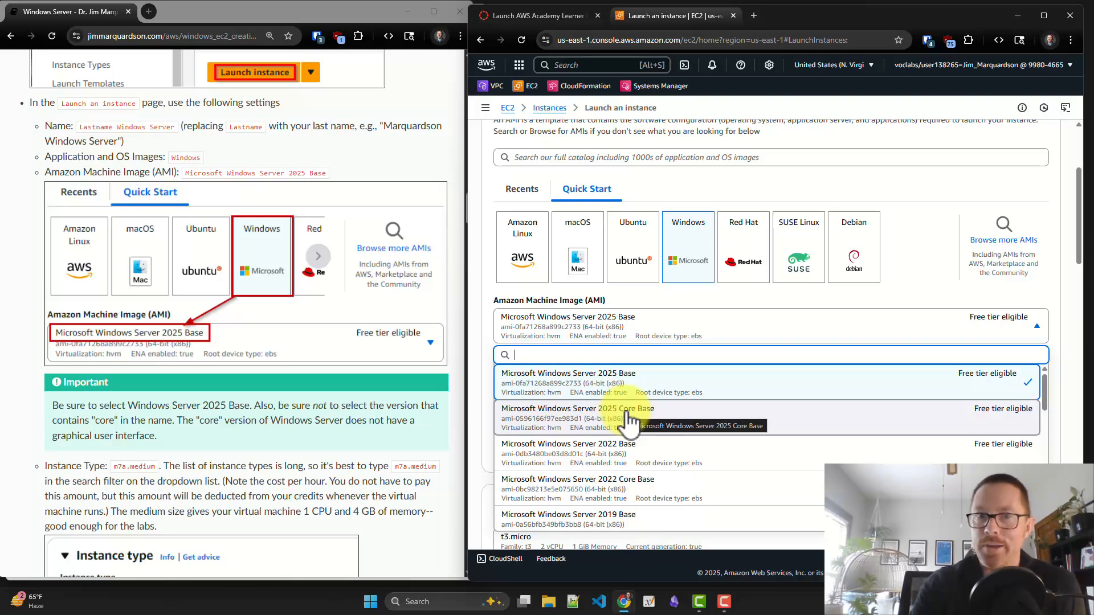
scroll(612, 425, "down", 1)
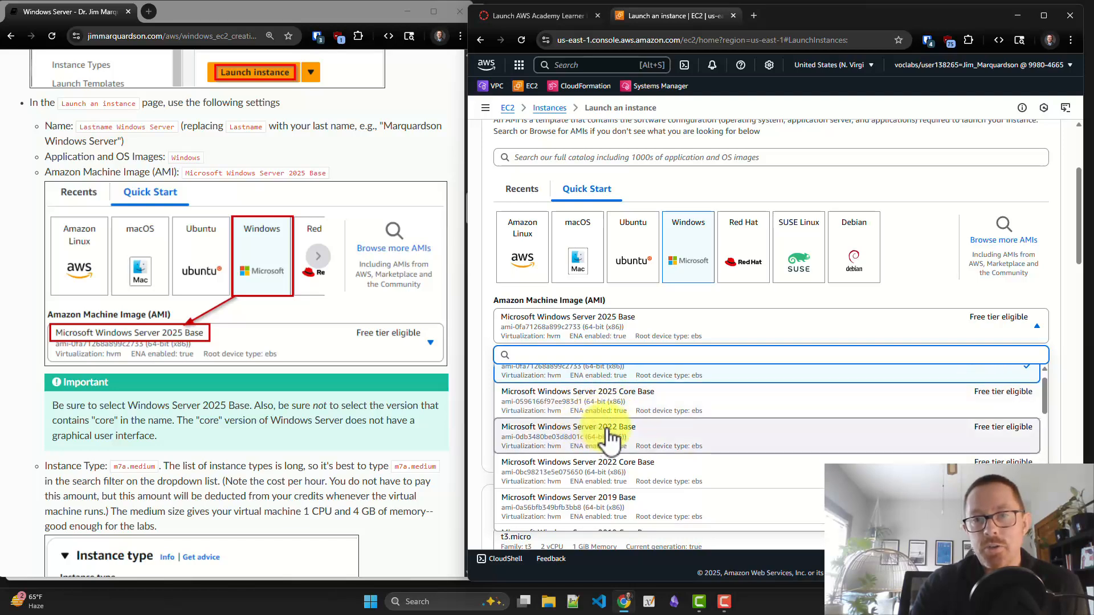
scroll(611, 436, "down", 1)
scroll(611, 436, "down", 1)
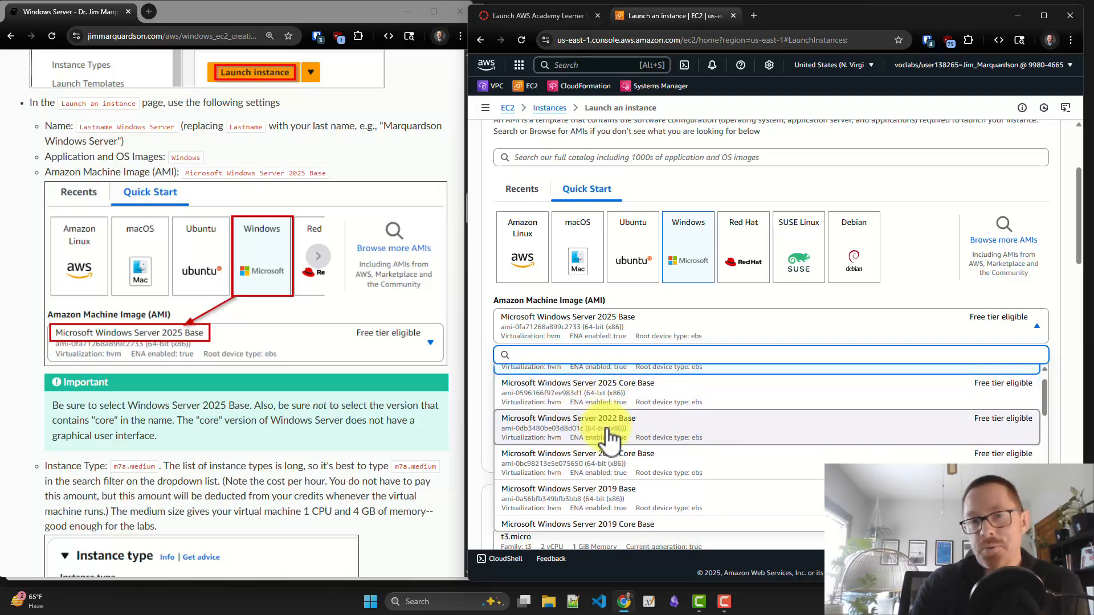
scroll(611, 438, "down", 1)
scroll(609, 437, "down", 1)
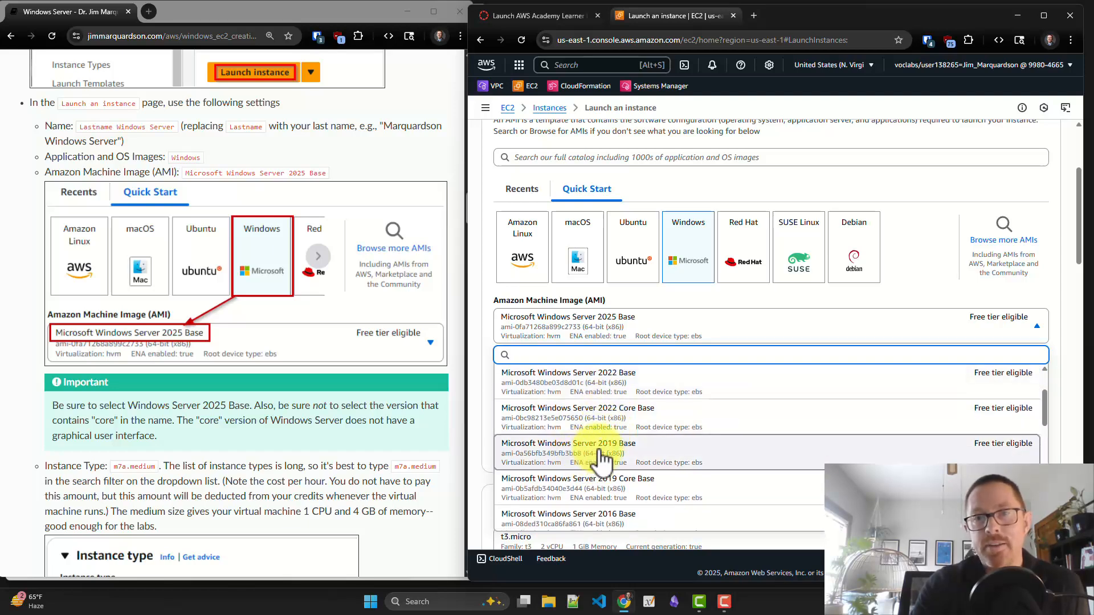
scroll(627, 456, "down", 2)
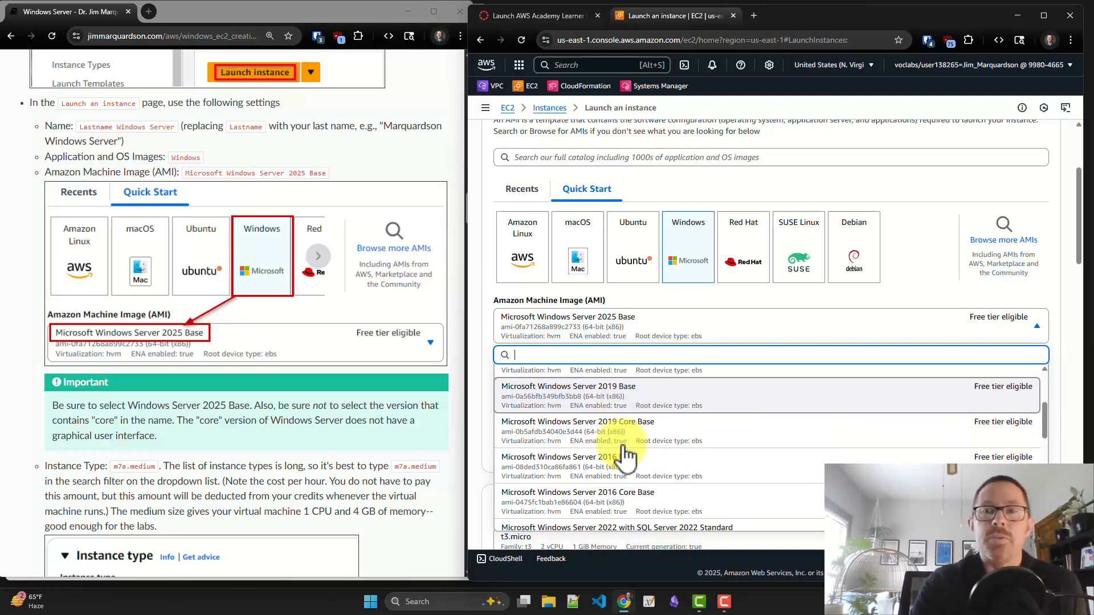
scroll(627, 456, "up", 3)
scroll(625, 450, "up", 2)
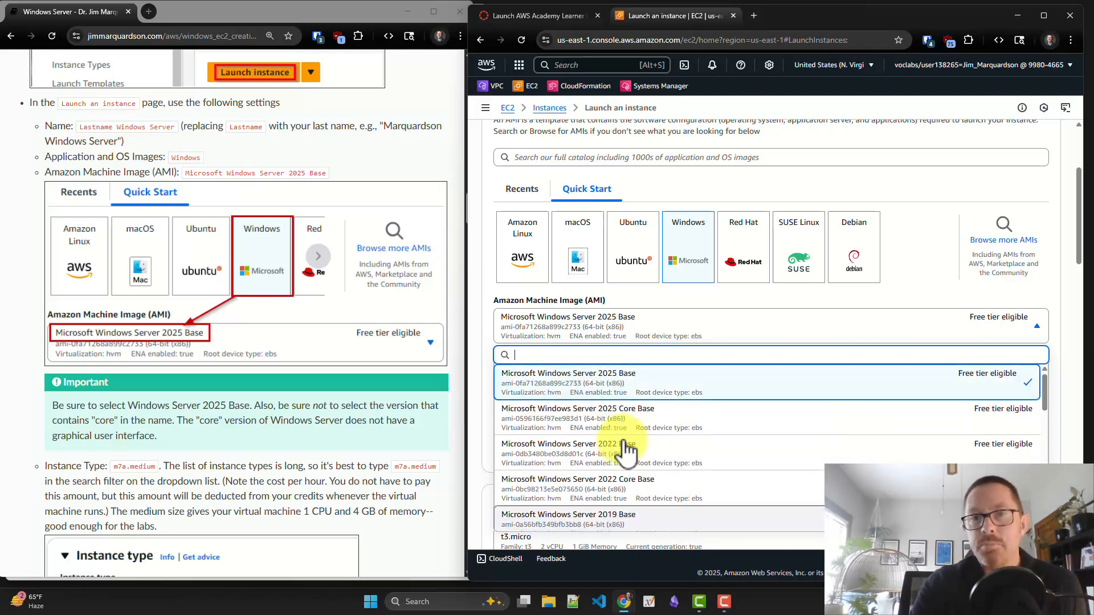
left_click(607, 388)
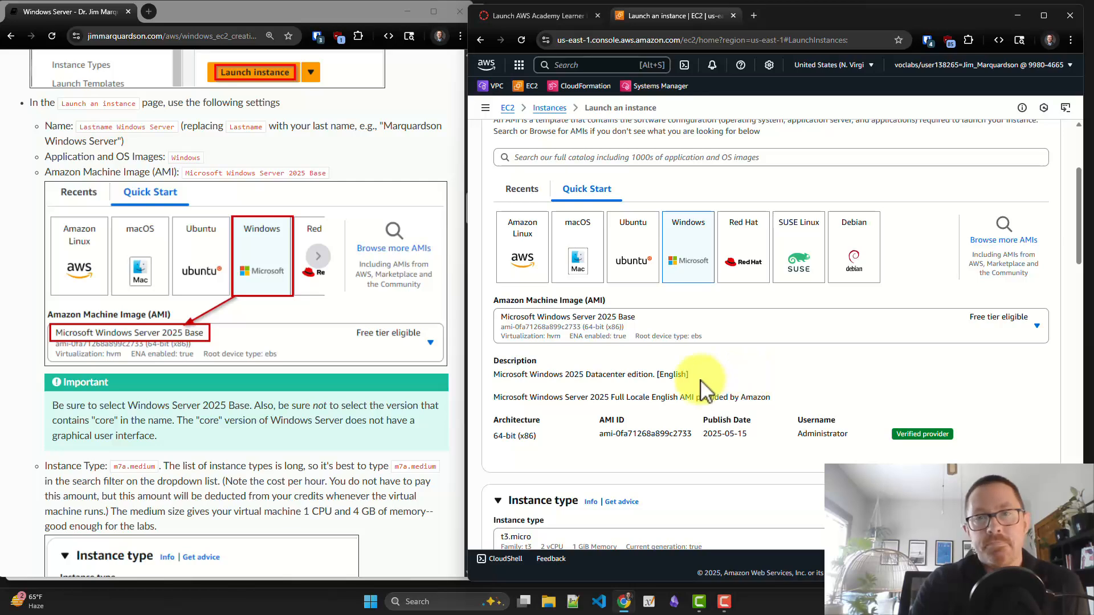
Step: Read the lab instructions for instance type, key pair and network settings, and examine the matching sections of the launch form
scroll(705, 390, "down", 1)
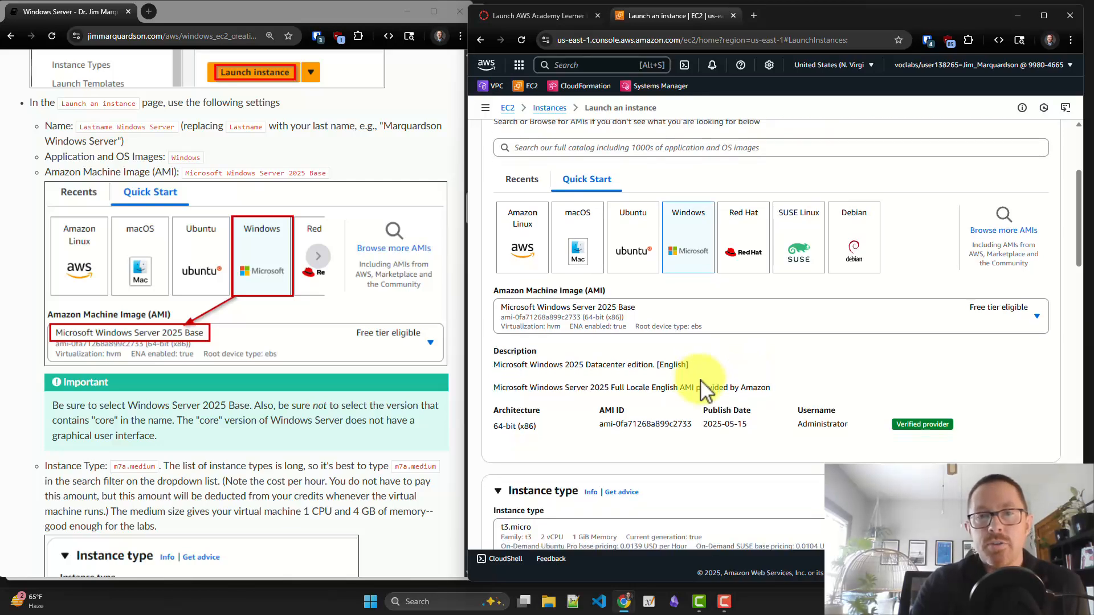
scroll(706, 390, "down", 1)
scroll(252, 362, "down", 1)
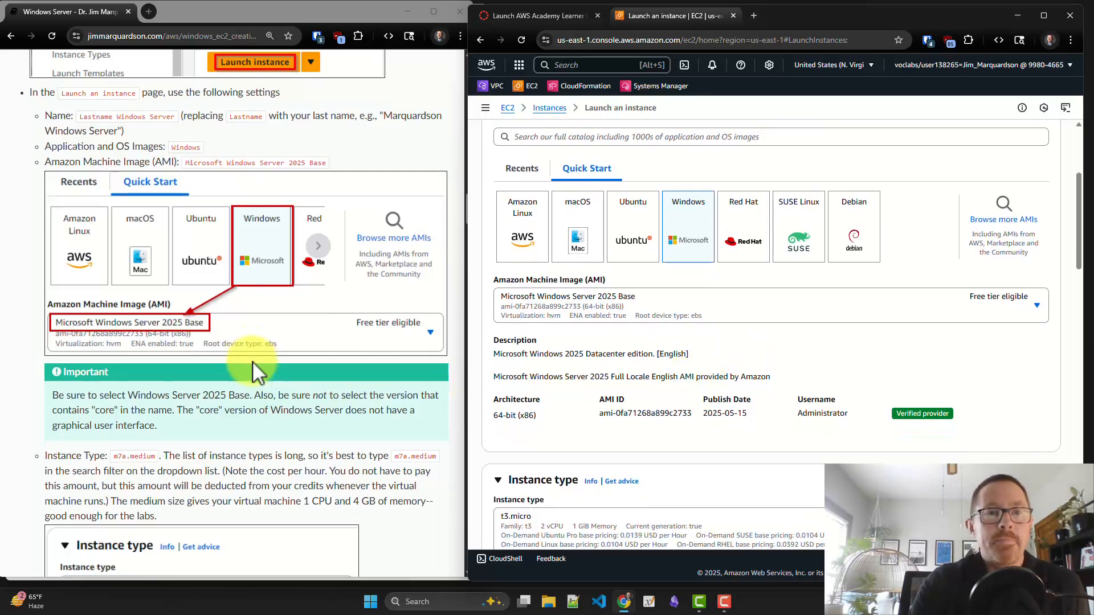
scroll(252, 361, "down", 5)
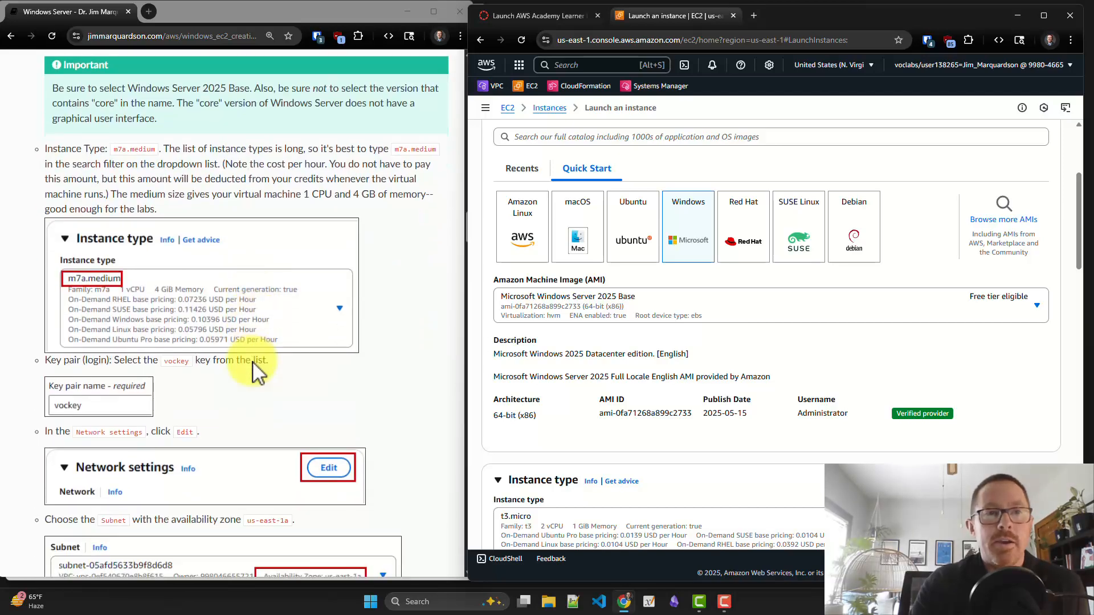
scroll(252, 361, "down", 2)
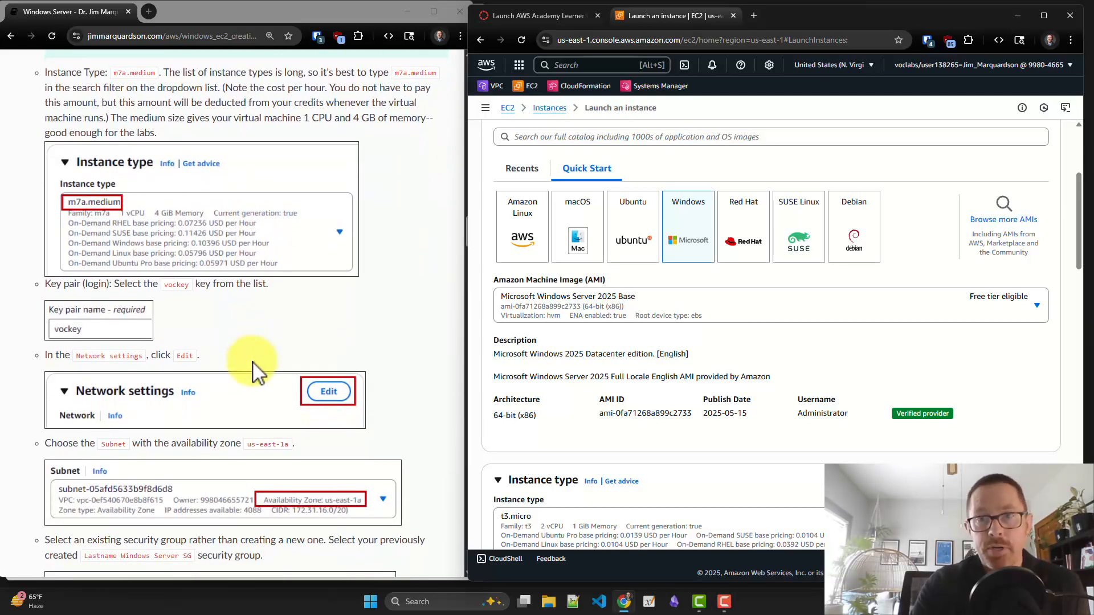
right_click(252, 361)
left_click(490, 319)
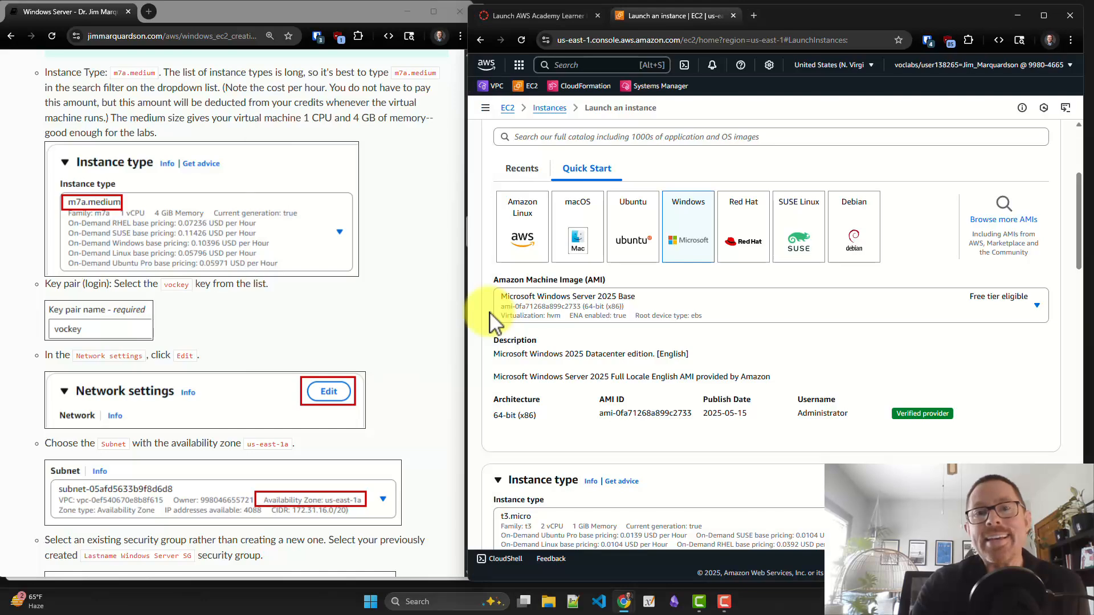
scroll(490, 314, "down", 5)
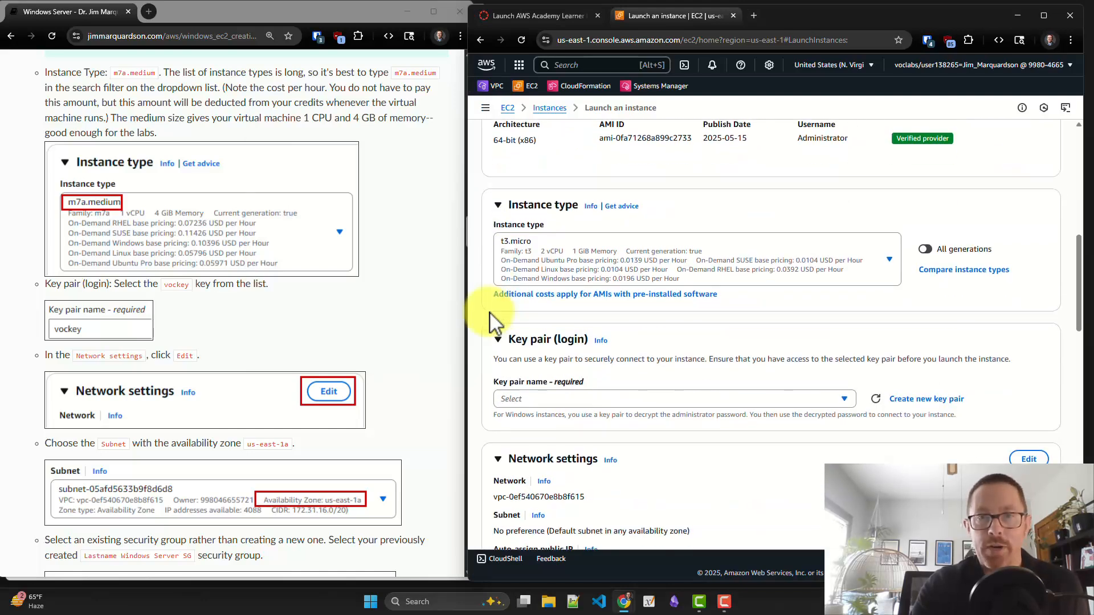
scroll(490, 313, "down", 1)
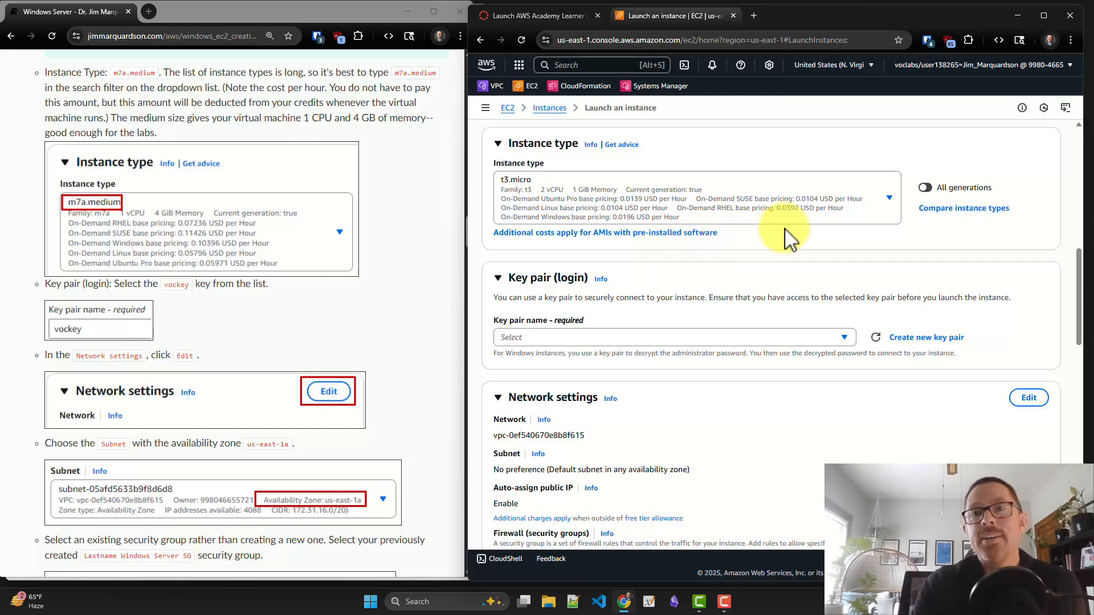
Step: Set the instance type to m7a.medium, filtering the type list by "m7a"
left_click(890, 200)
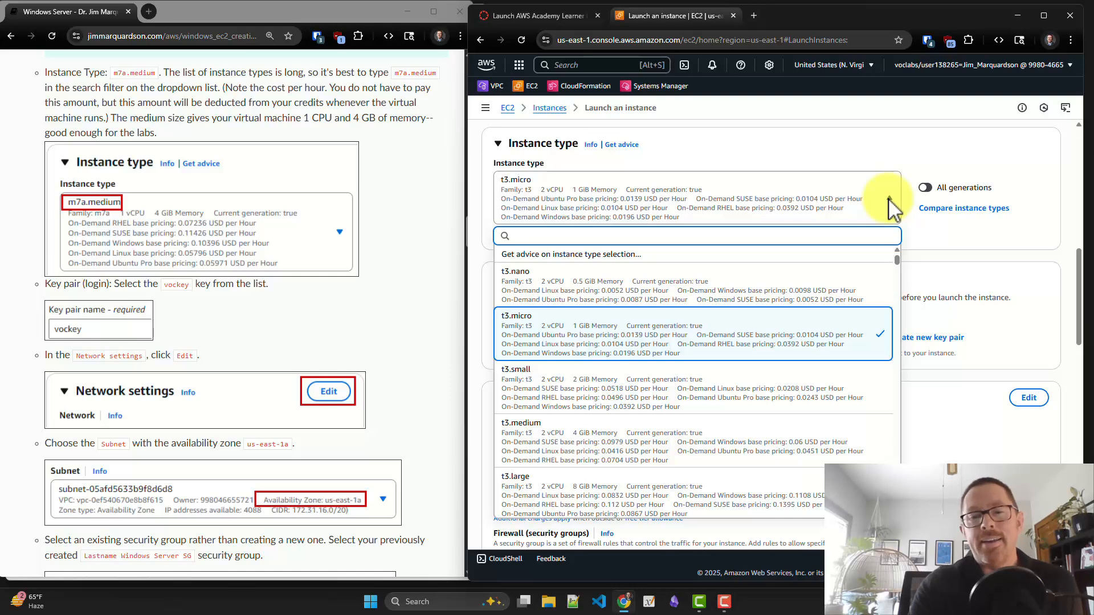
type("m7a")
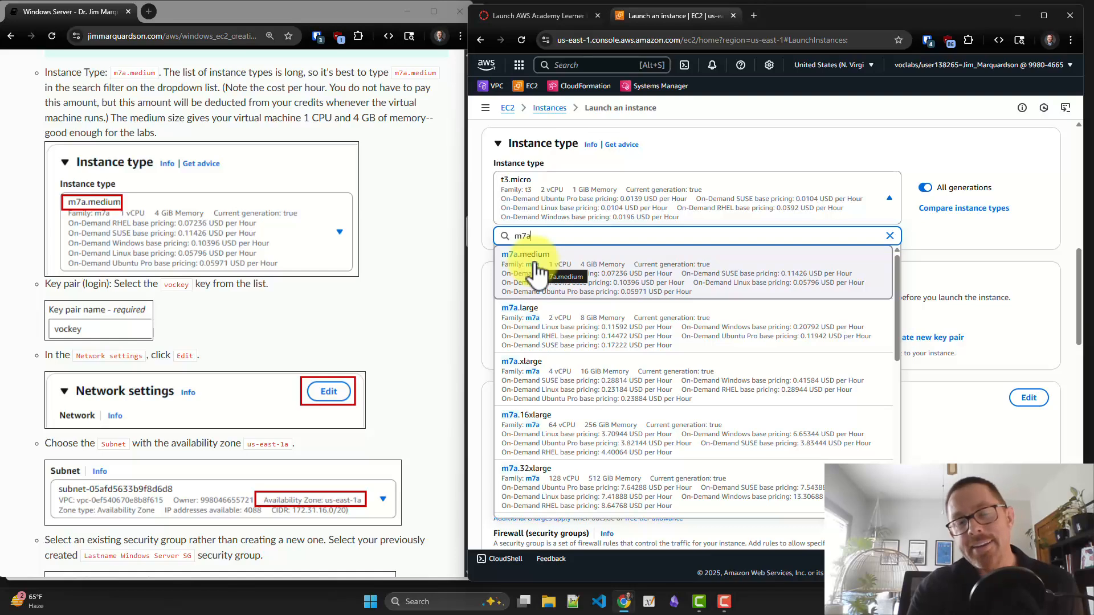
left_click(622, 290)
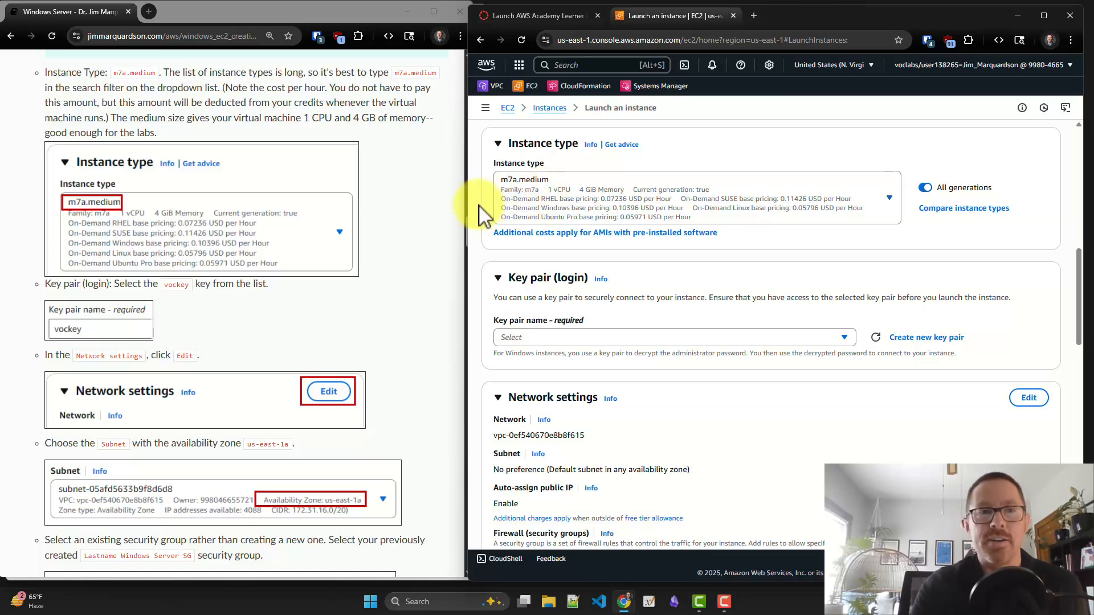
Step: Select vockey as the key pair for logging in to the instance
scroll(478, 216, "down", 1)
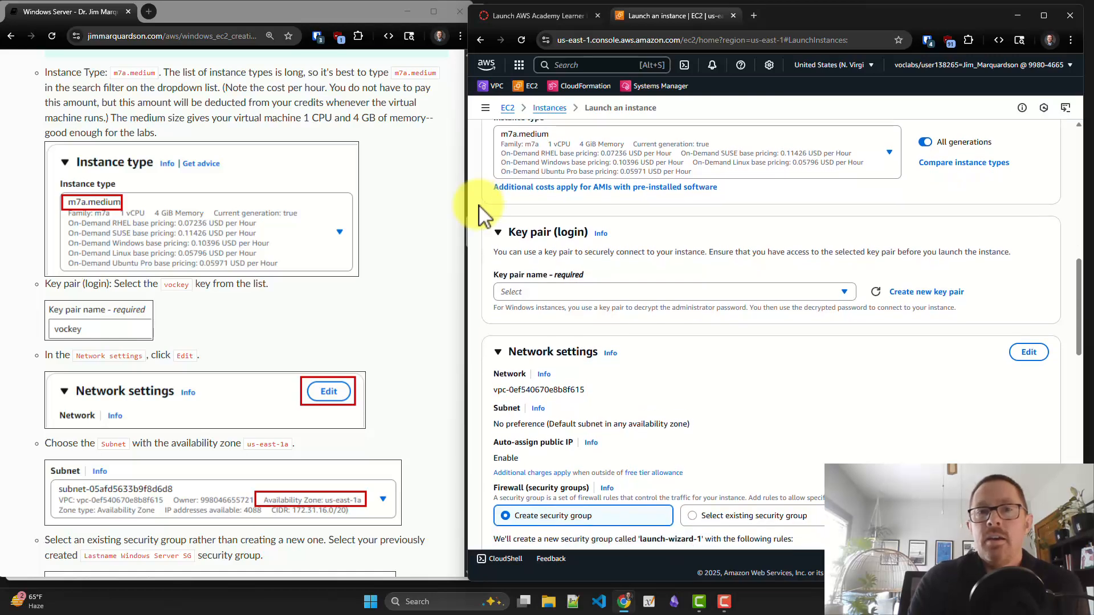
scroll(479, 215, "down", 3)
scroll(479, 215, "down", 1)
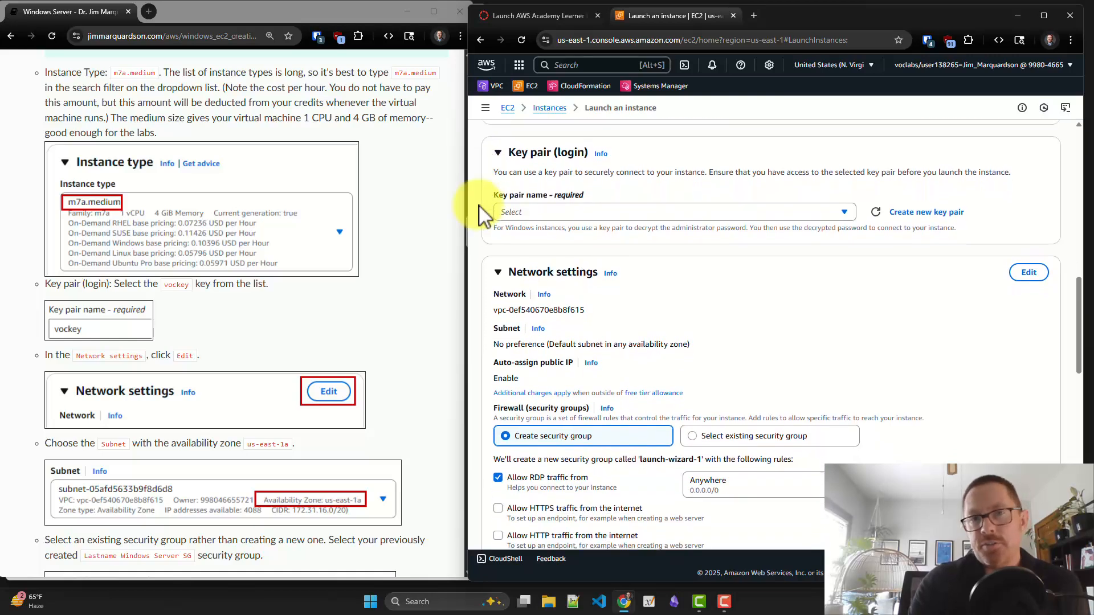
left_click(540, 206)
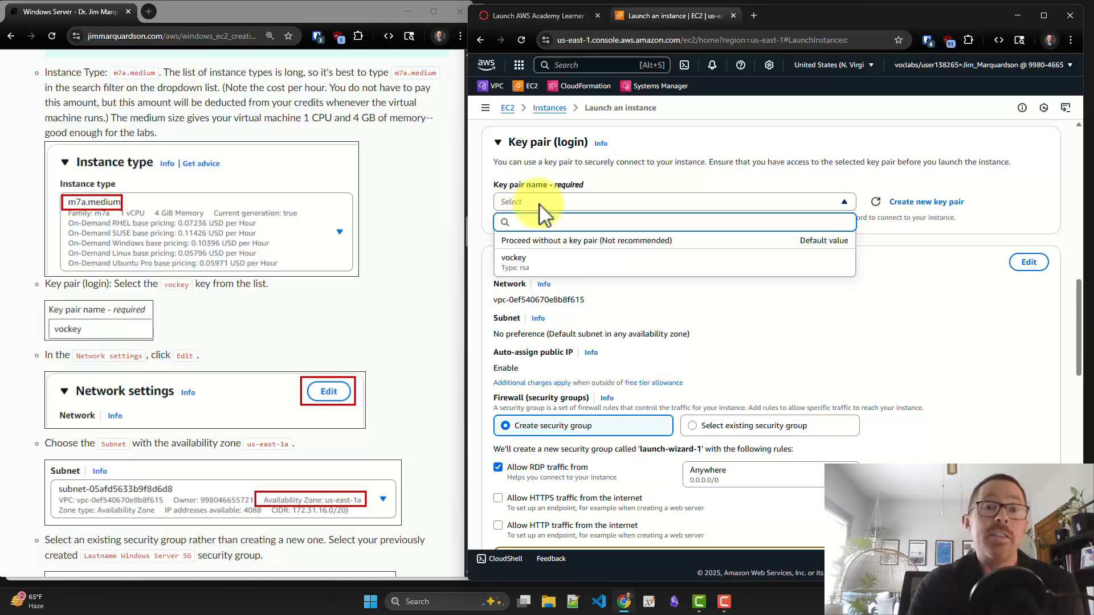
left_click(520, 273)
Step: Open the network settings for editing and choose the subnet in availability zone us-east-1a
scroll(520, 272, "down", 2)
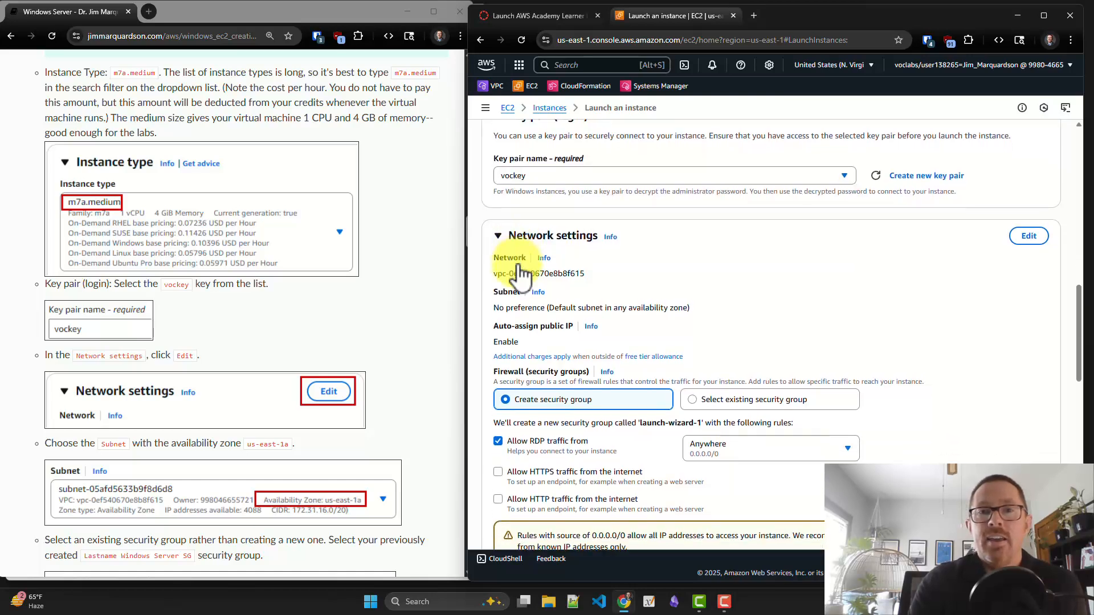
scroll(519, 273, "down", 2)
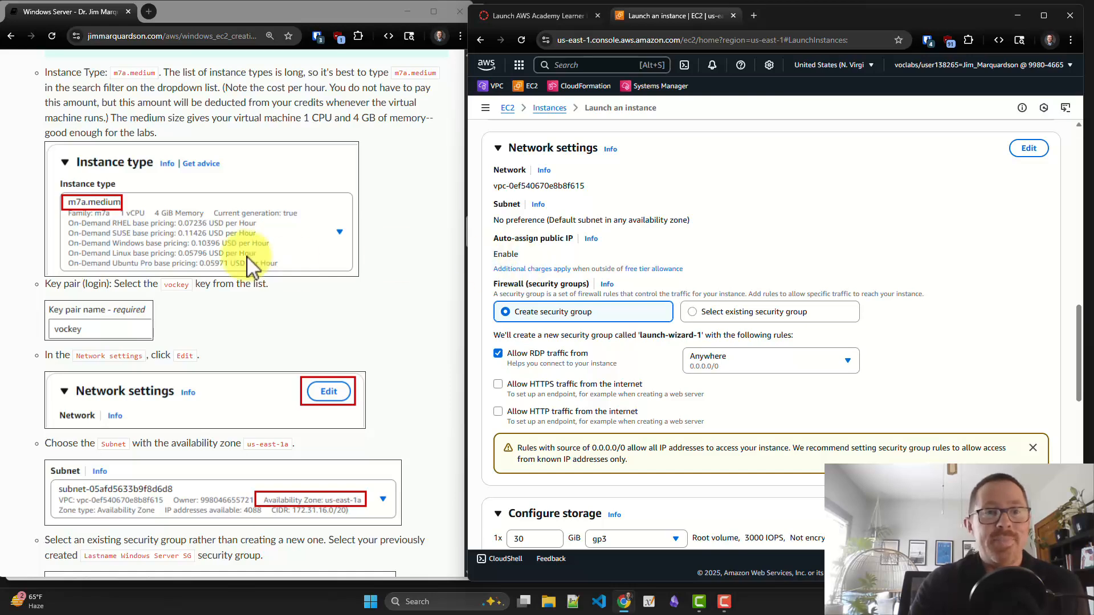
scroll(251, 259, "down", 3)
scroll(248, 260, "down", 3)
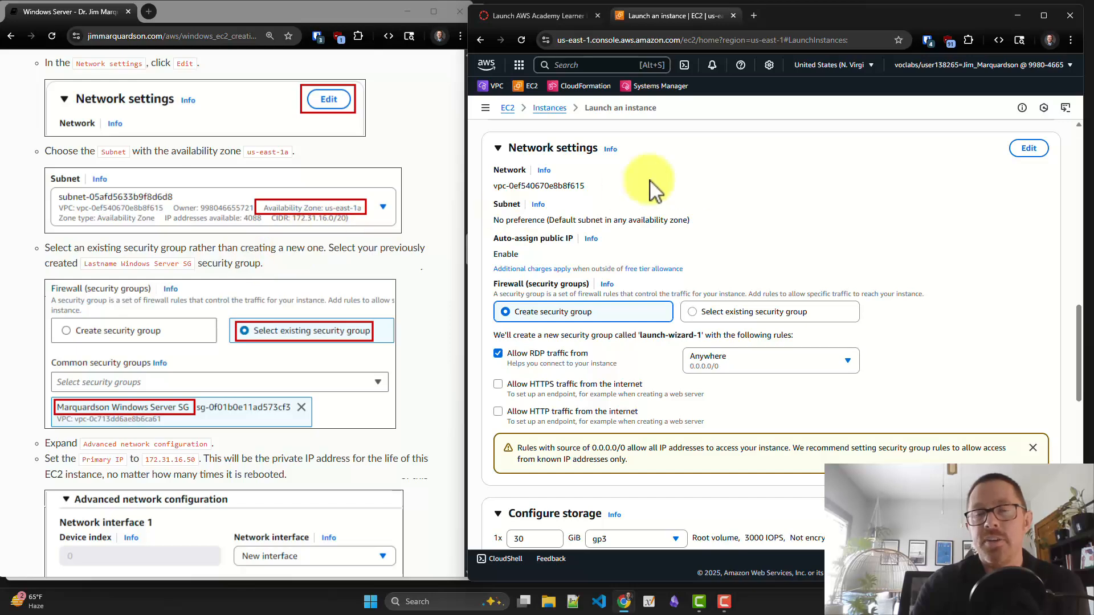
left_click(1029, 150)
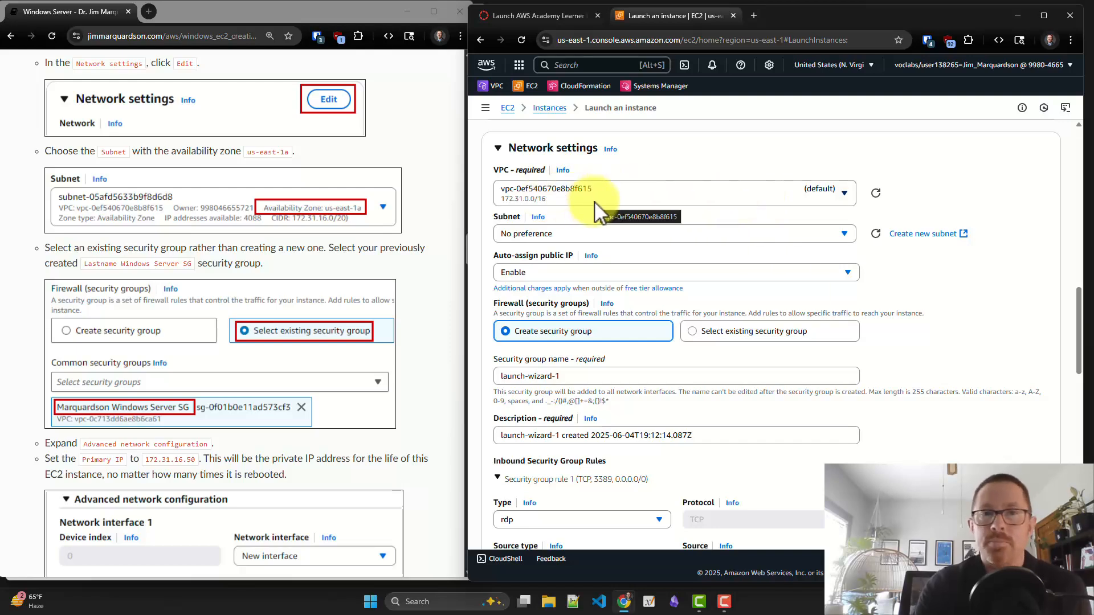
scroll(614, 209, "down", 1)
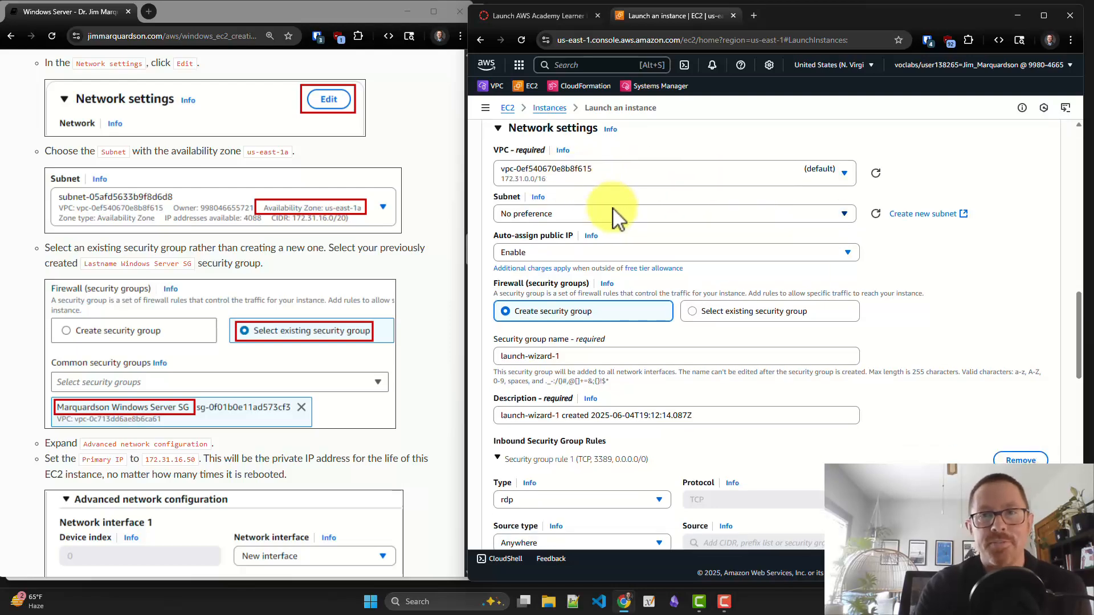
left_click(845, 215)
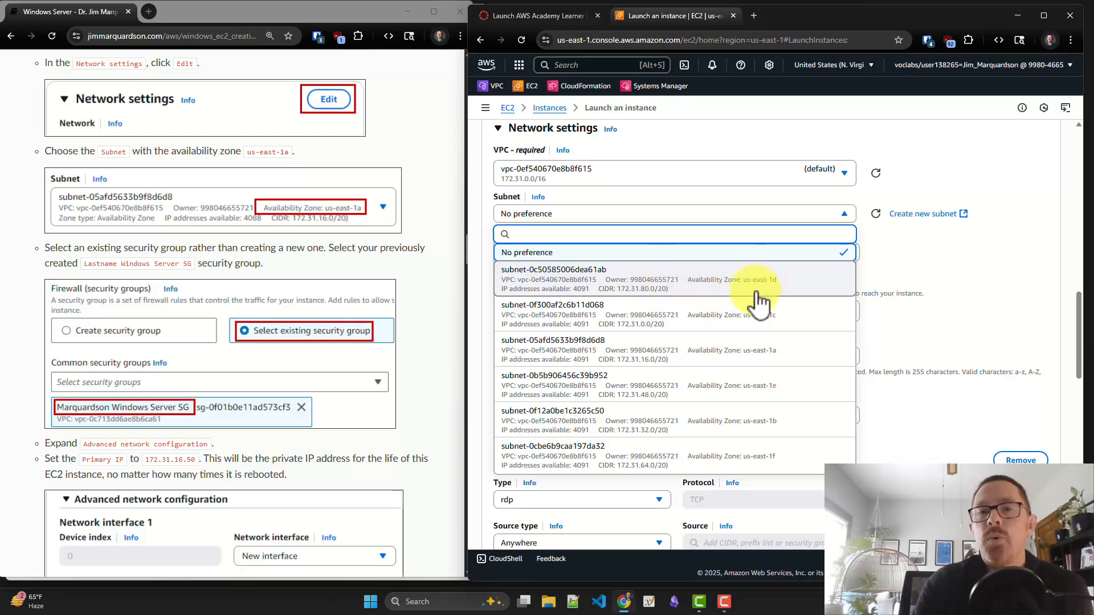
left_click(776, 361)
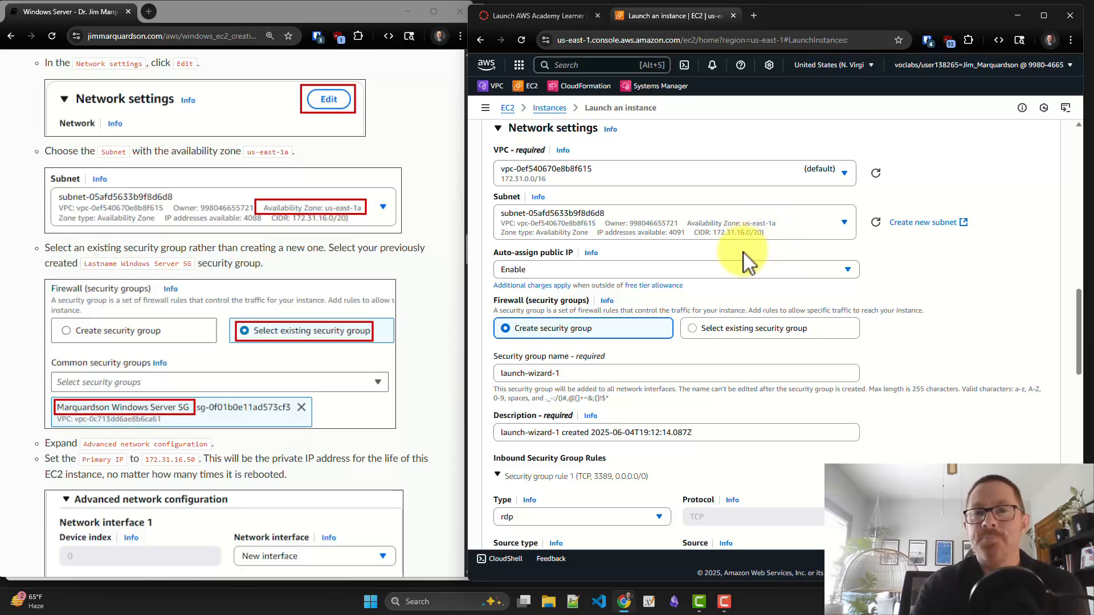
Step: Use an existing security group for the firewall and select the previously created Windows Server SG group
scroll(746, 264, "down", 1)
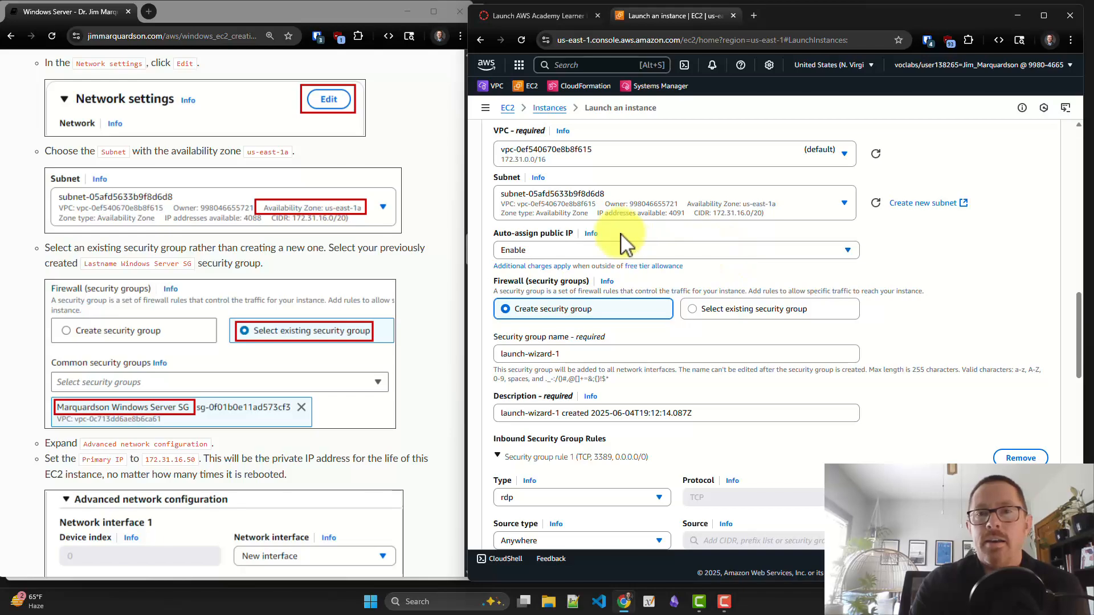
scroll(594, 240, "down", 1)
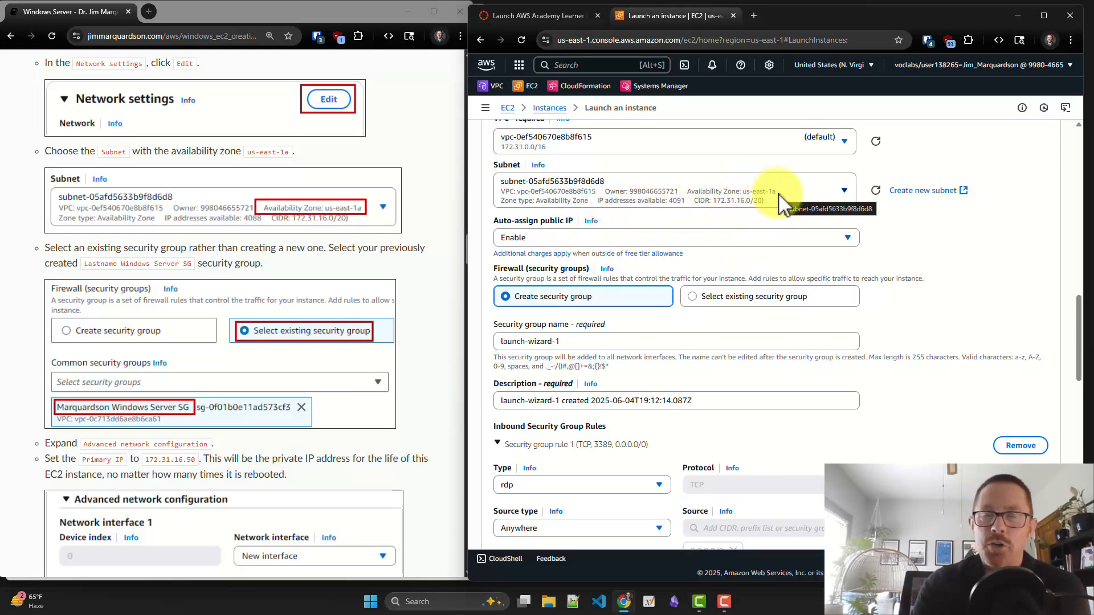
scroll(655, 218, "down", 1)
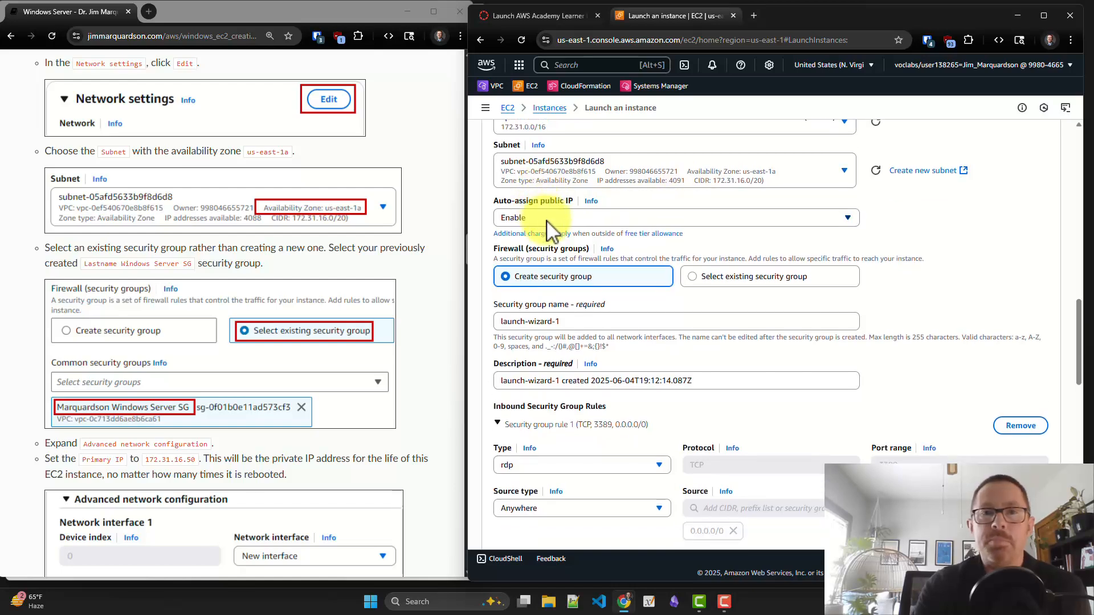
scroll(565, 231, "down", 2)
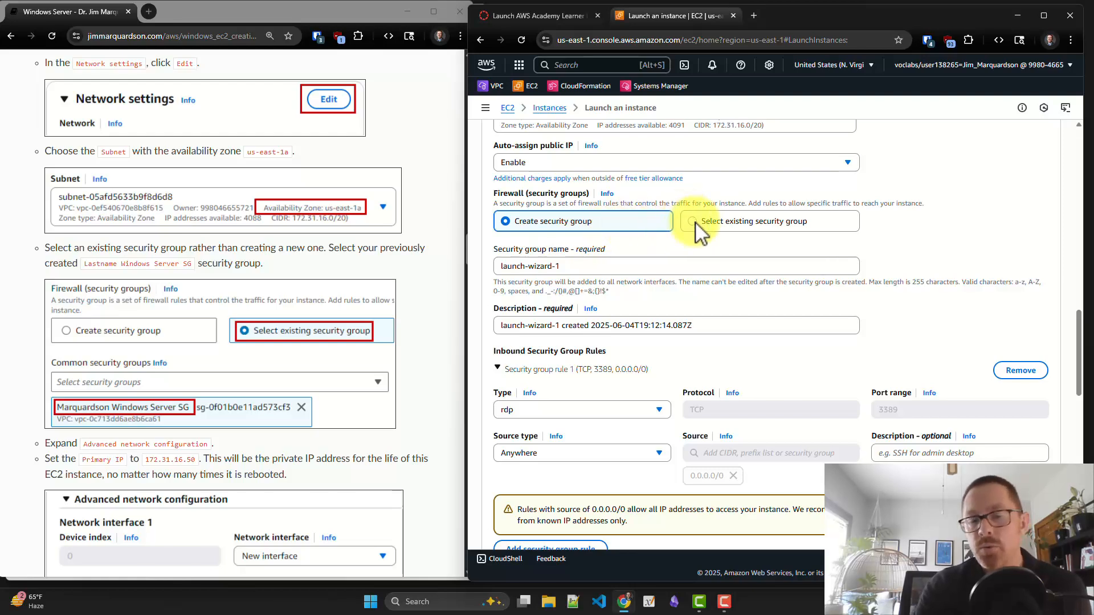
left_click(693, 222)
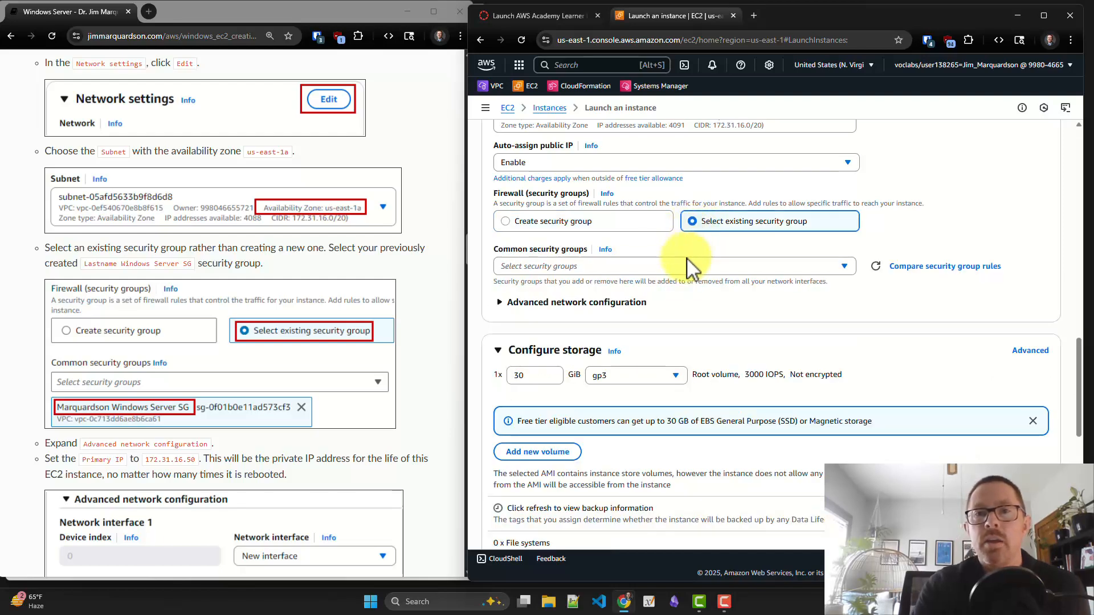
left_click(843, 267)
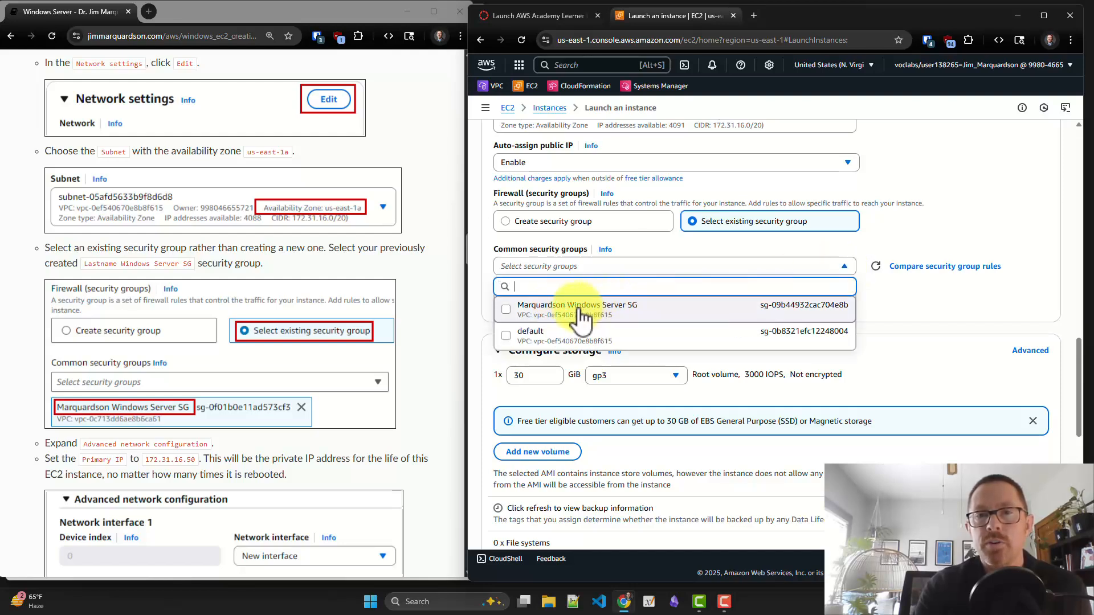
left_click(511, 310)
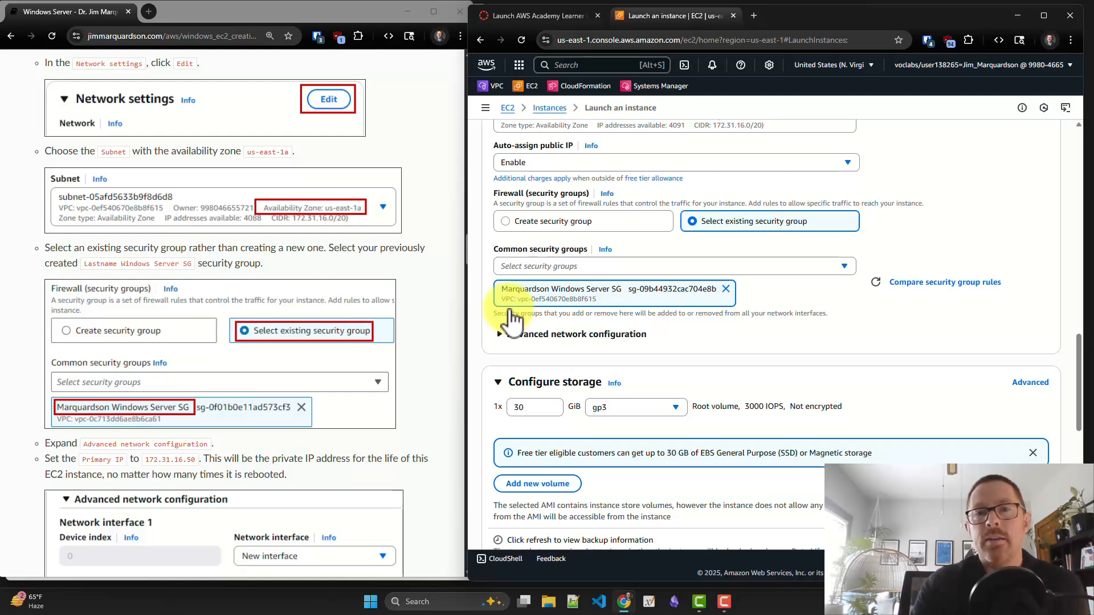
Step: Expand the advanced network configuration and set the primary IP of network interface 1 to 172.31.16.50
scroll(509, 314, "down", 1)
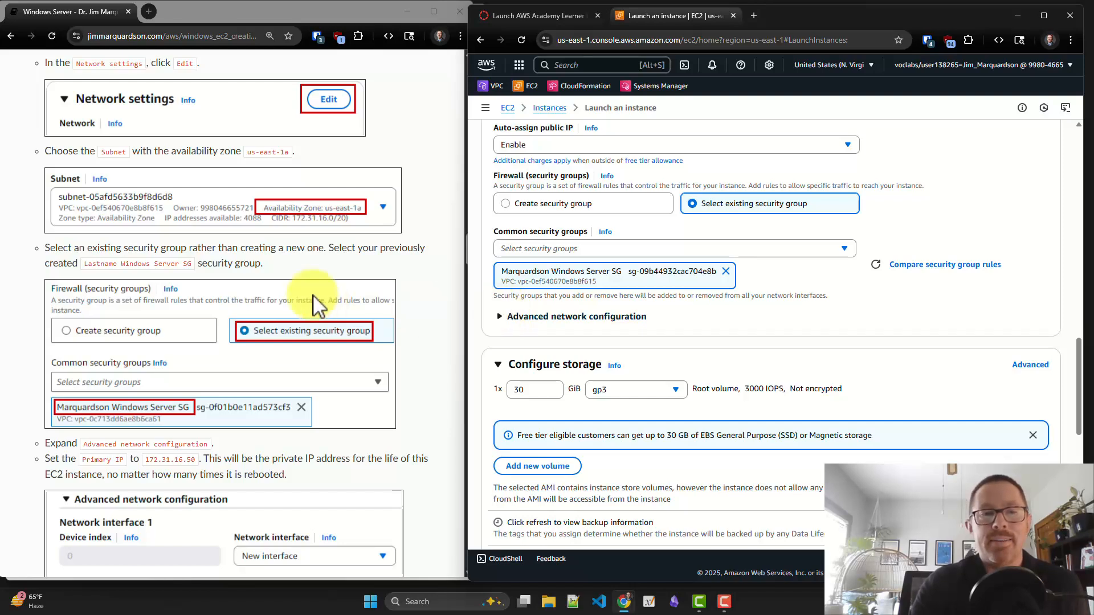
left_click(501, 318)
scroll(501, 319, "down", 3)
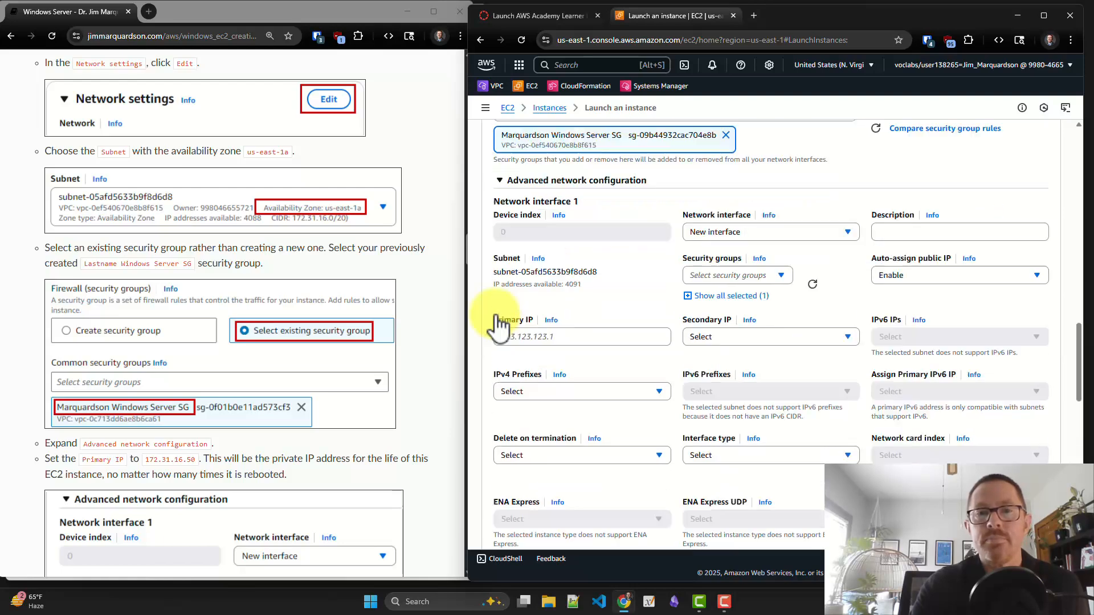
left_click(526, 292)
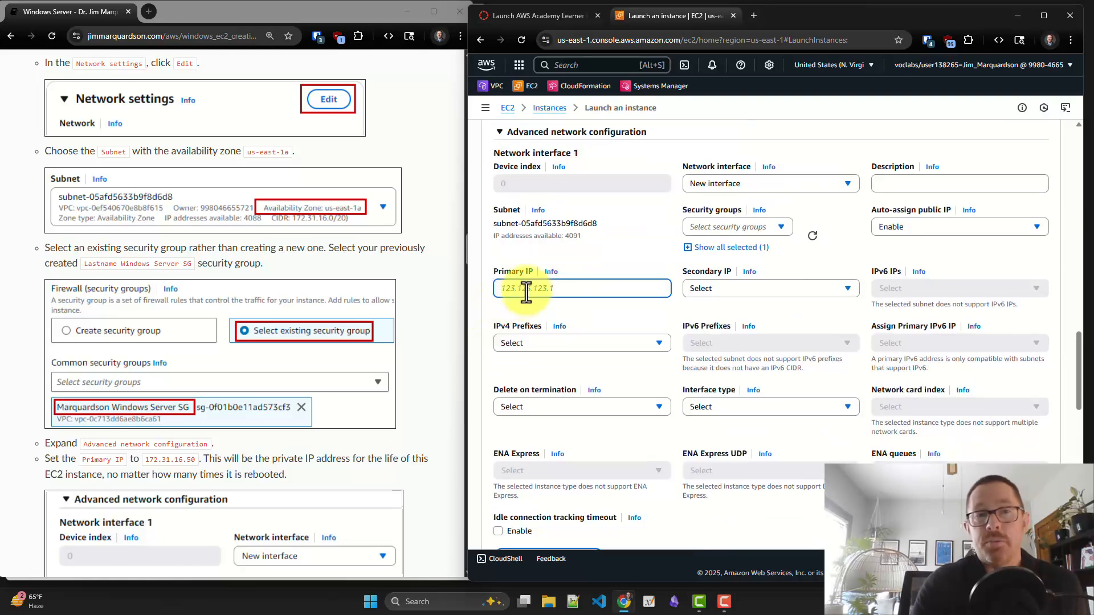
scroll(57, 319, "down", 1)
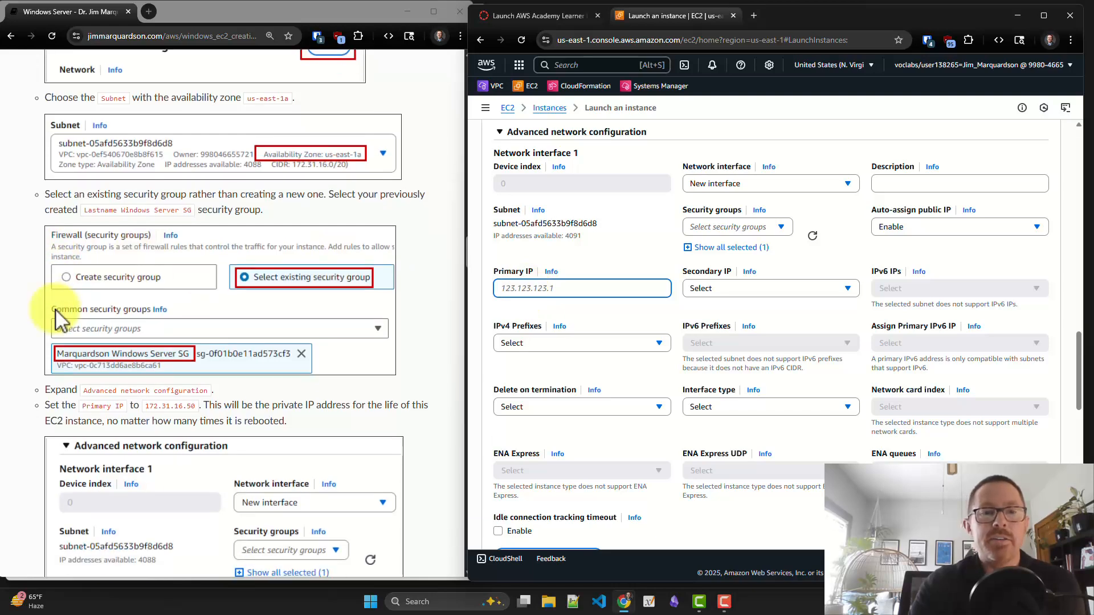
scroll(56, 311, "down", 8)
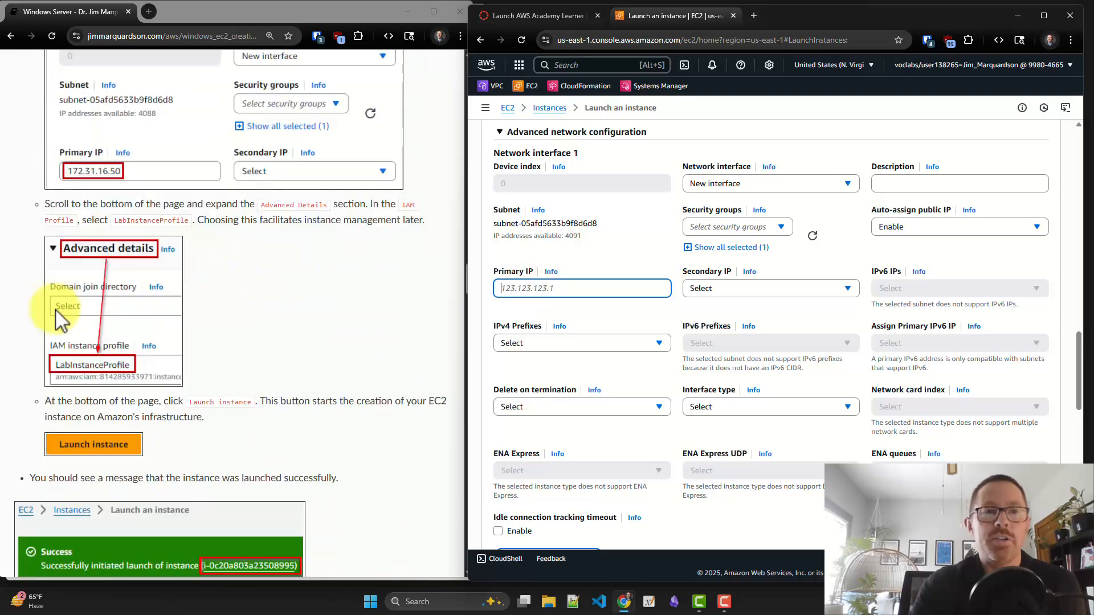
scroll(57, 313, "up", 1)
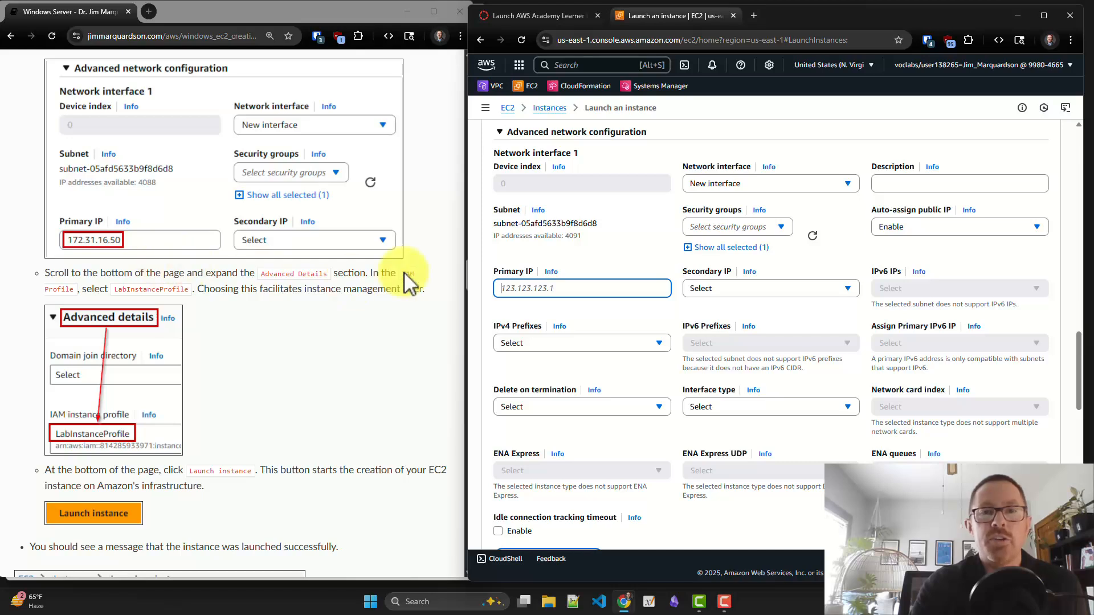
type("172.31.16.50")
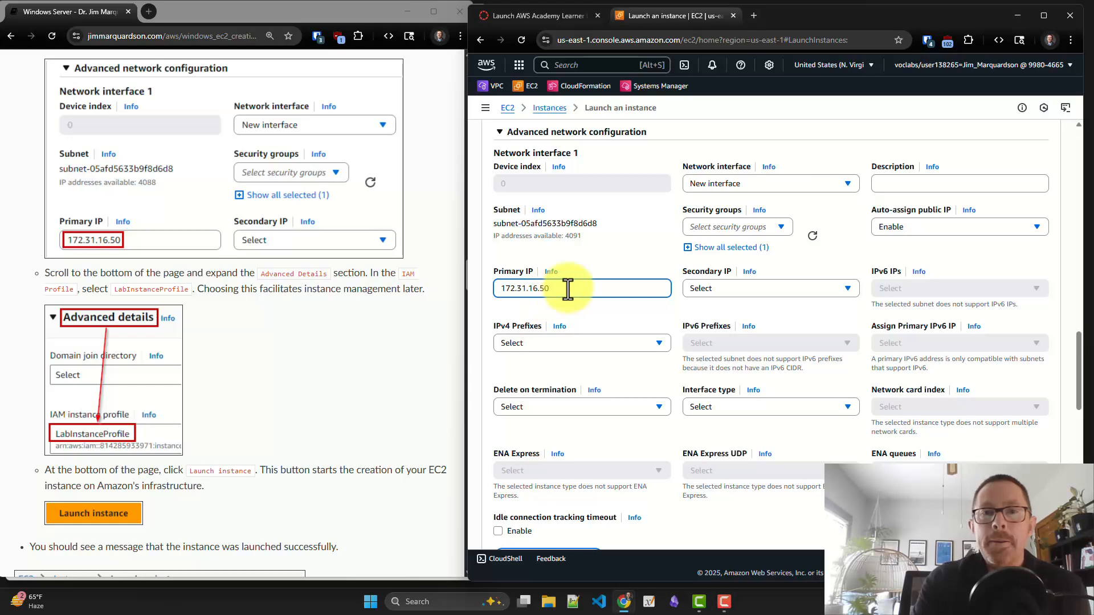
Step: Expand the advanced details and set the IAM instance profile to LabInstanceProfile
scroll(568, 289, "down", 7)
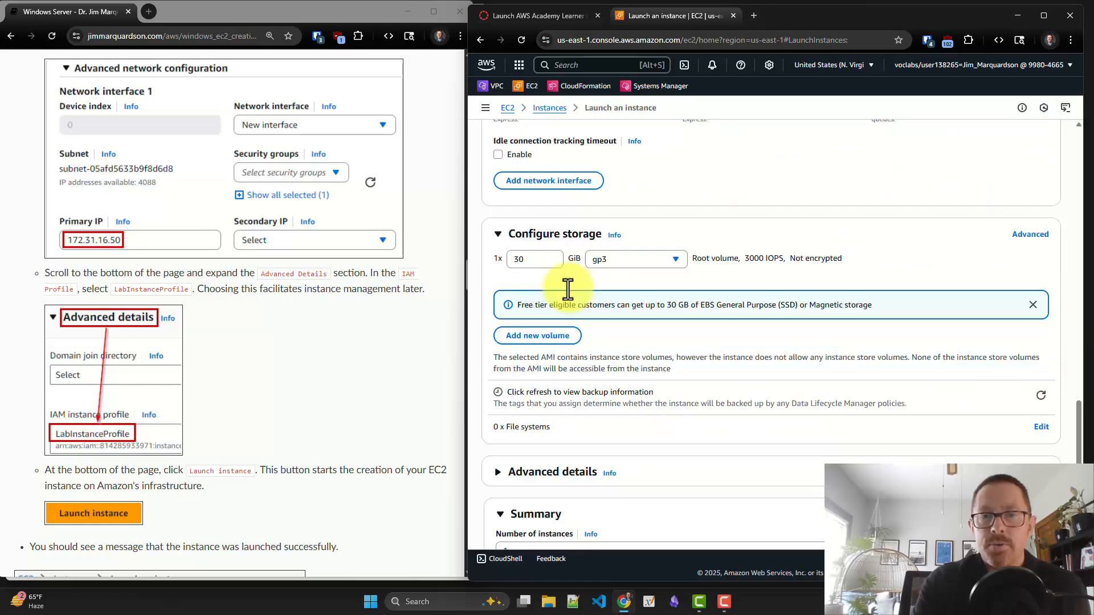
scroll(568, 289, "down", 1)
left_click(498, 401)
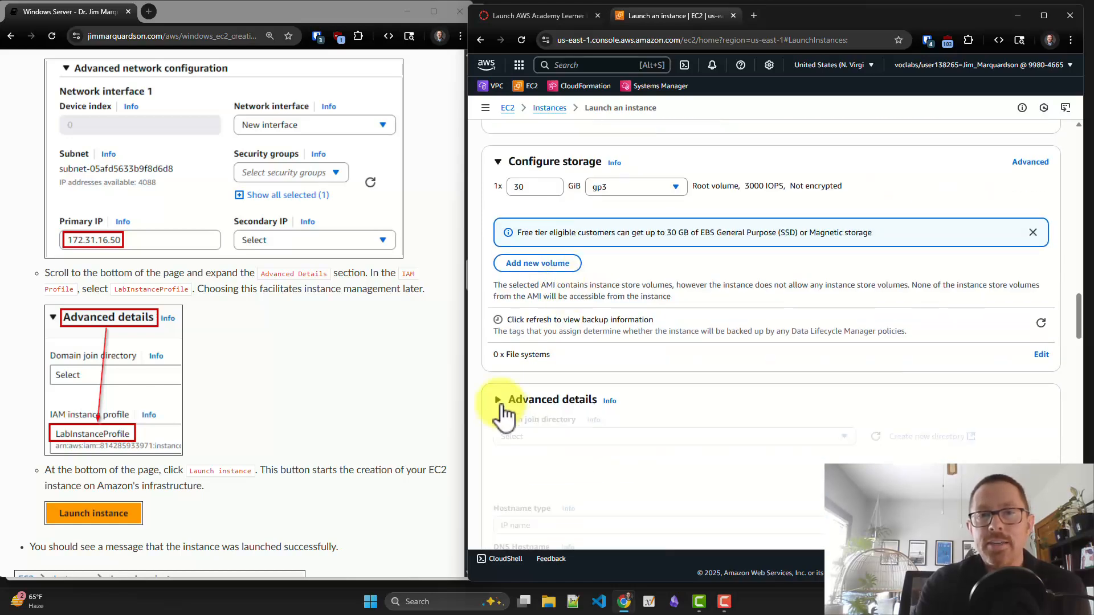
scroll(500, 406, "down", 2)
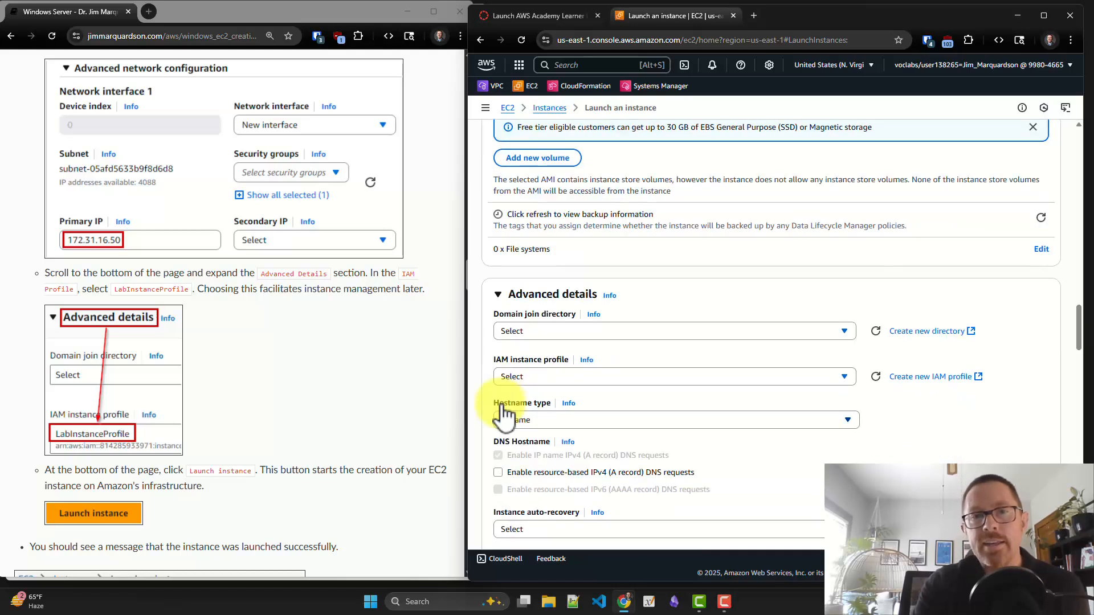
scroll(502, 411, "down", 2)
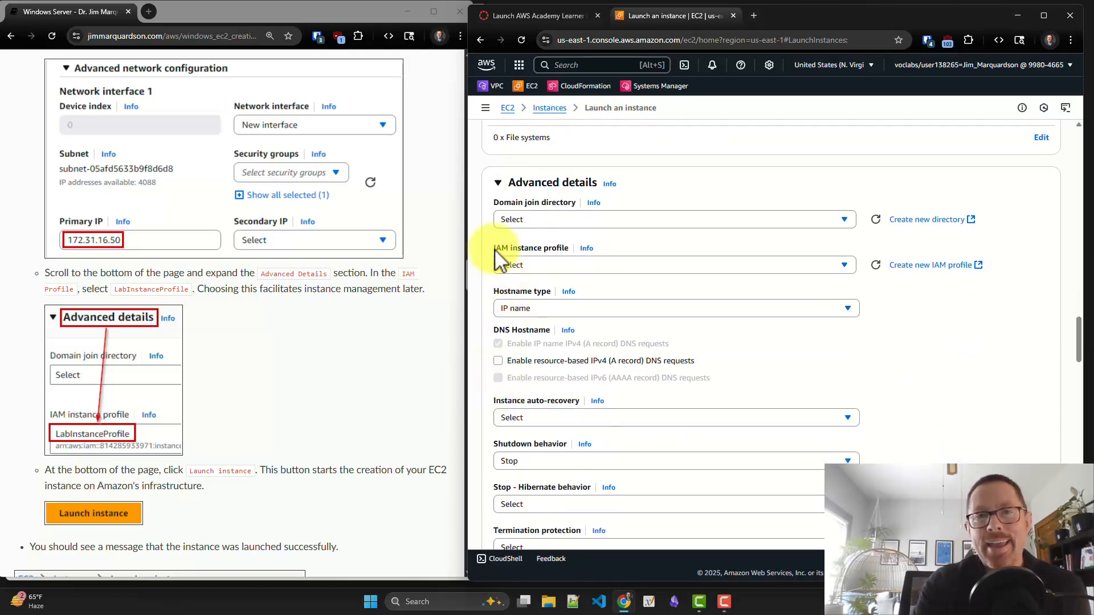
left_click(522, 265)
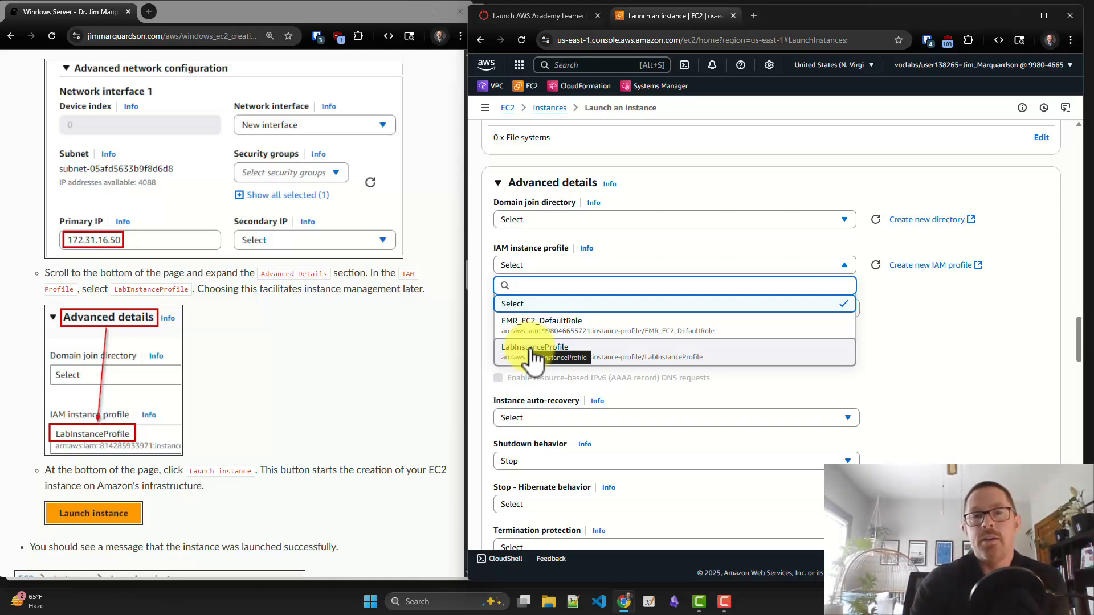
left_click(534, 358)
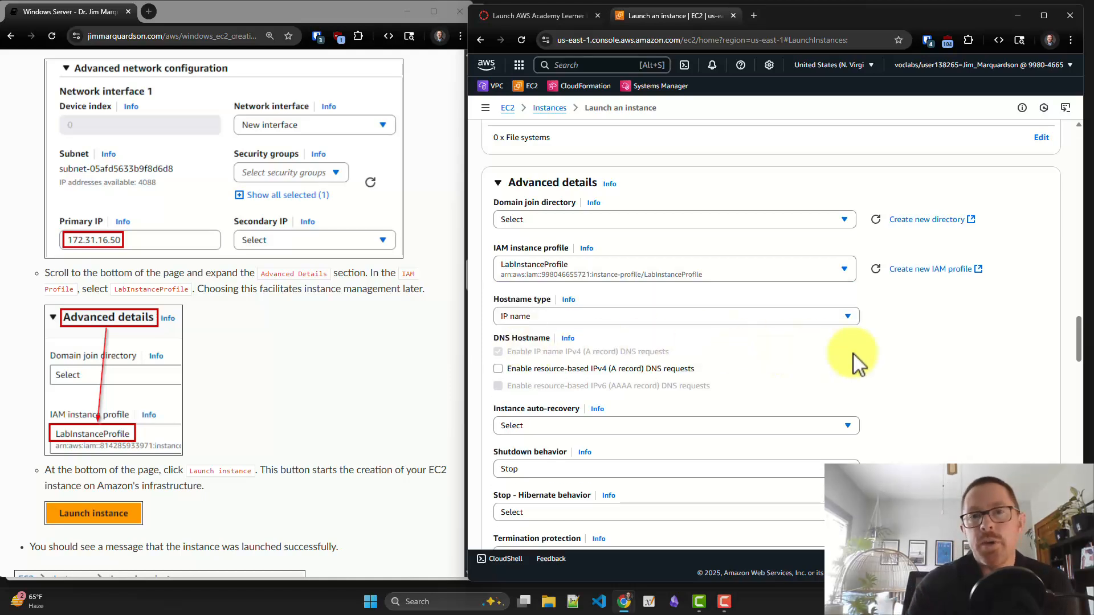
Step: Review the launch configuration's instance name, Windows Server 2025 image, instance type and key pair
scroll(903, 383, "down", 5)
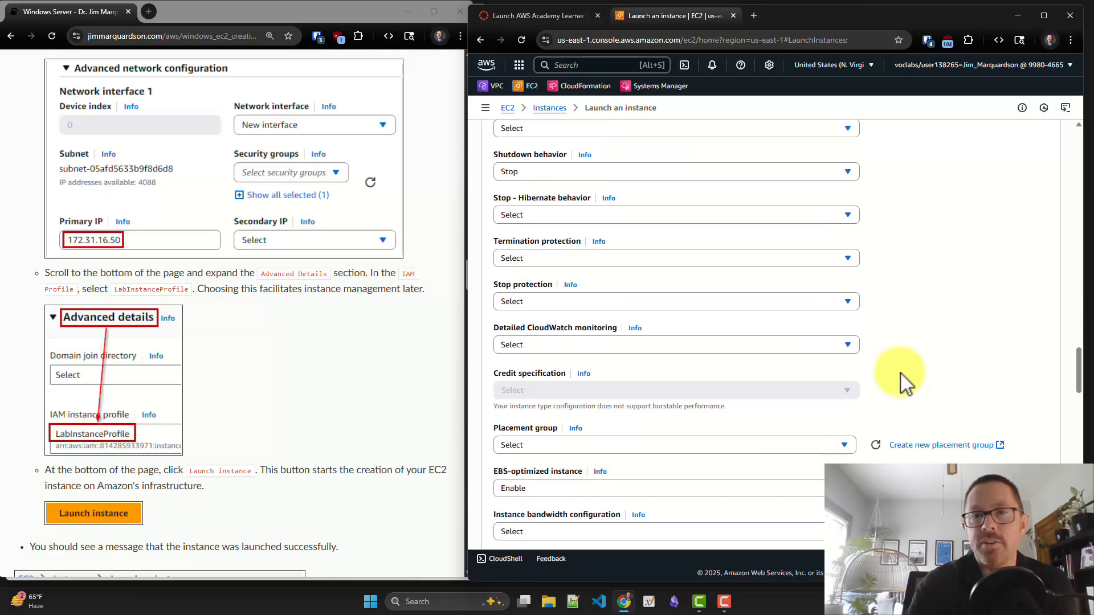
scroll(903, 384, "down", 1)
scroll(904, 383, "up", 20)
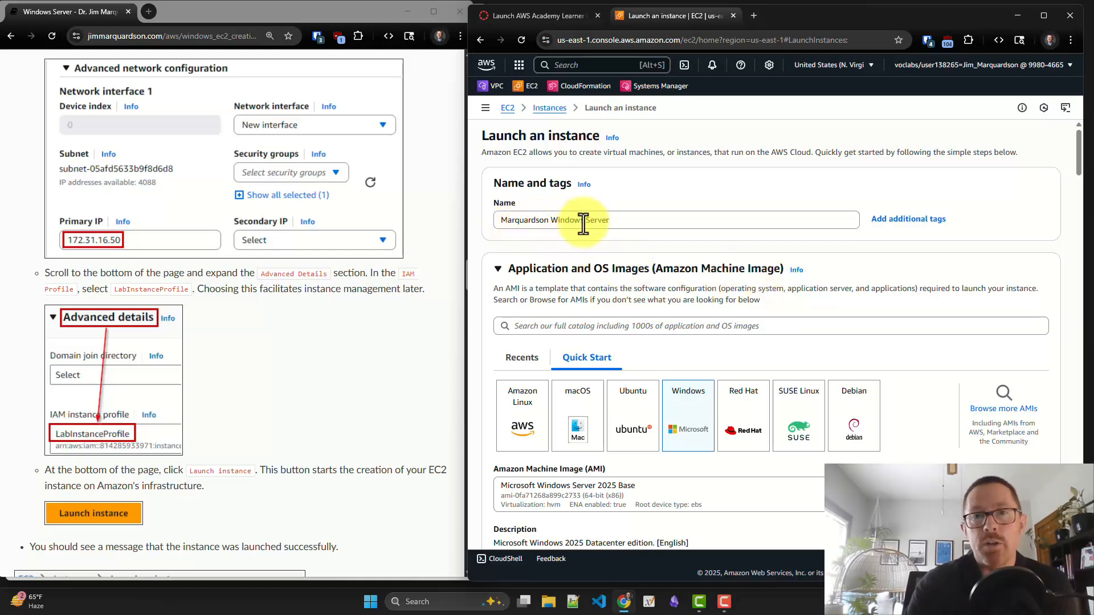
scroll(588, 223, "down", 3)
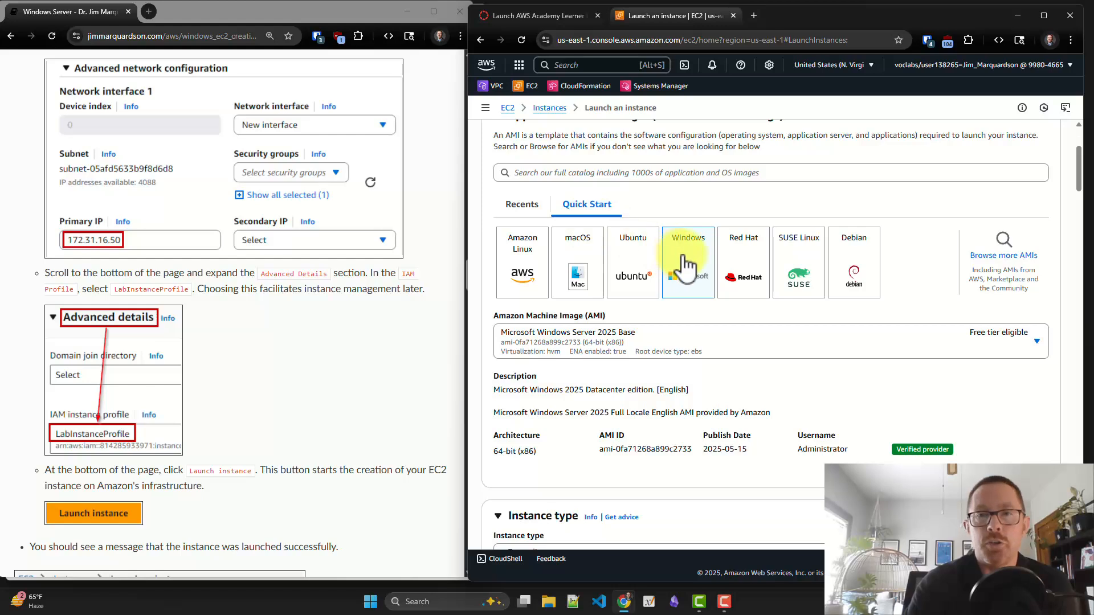
scroll(685, 265, "down", 1)
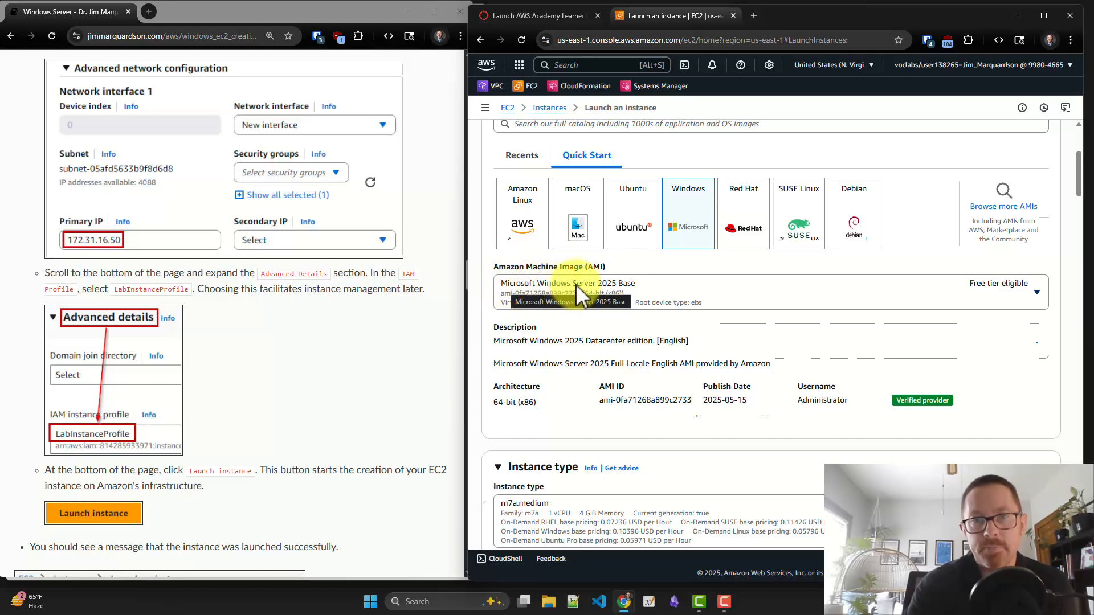
scroll(576, 285, "down", 1)
scroll(577, 294, "down", 4)
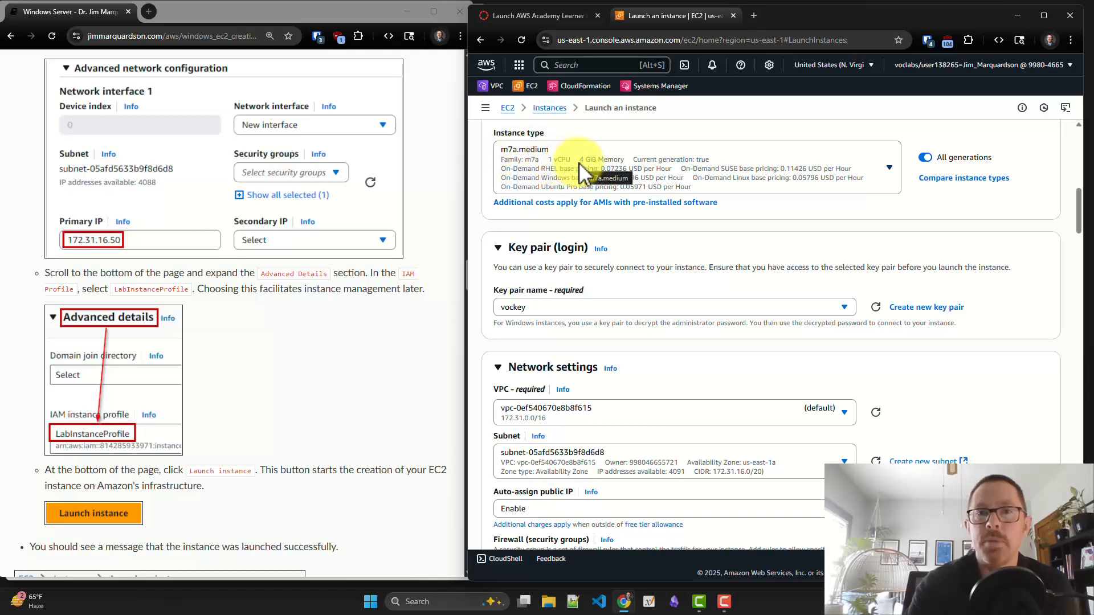
scroll(579, 162, "down", 2)
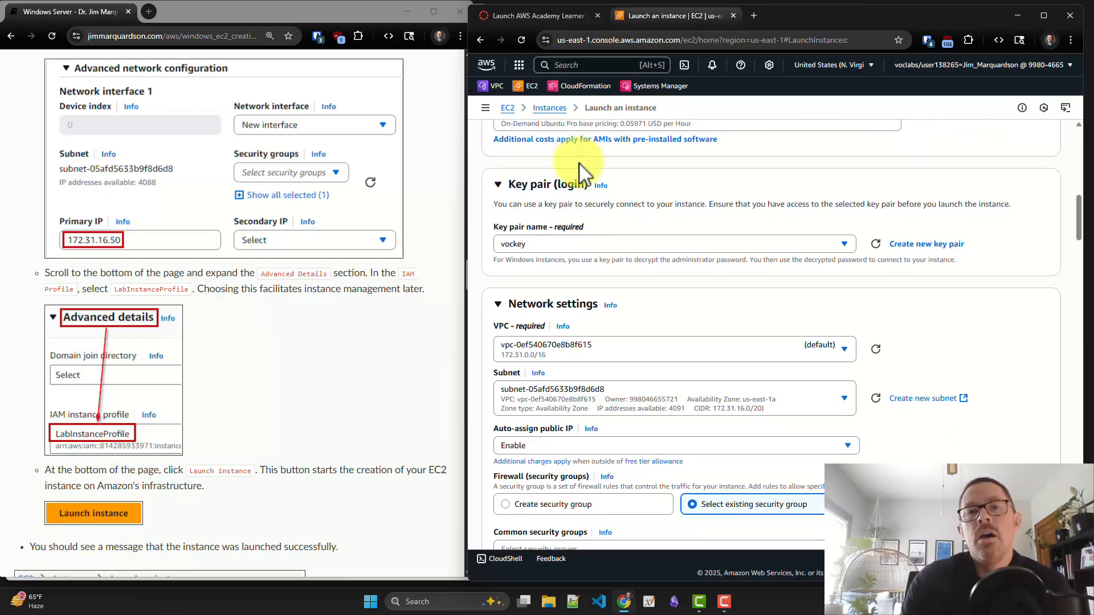
scroll(578, 162, "down", 1)
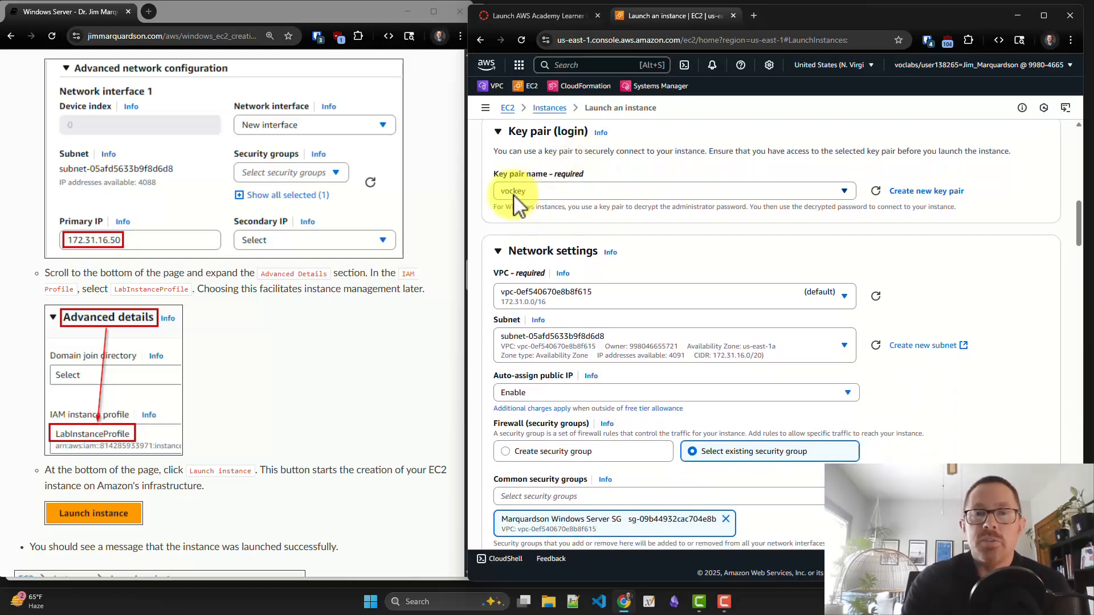
Step: Review the network settings, including subnet, security group and primary IP, plus the storage and IAM instance profile
scroll(526, 194, "down", 2)
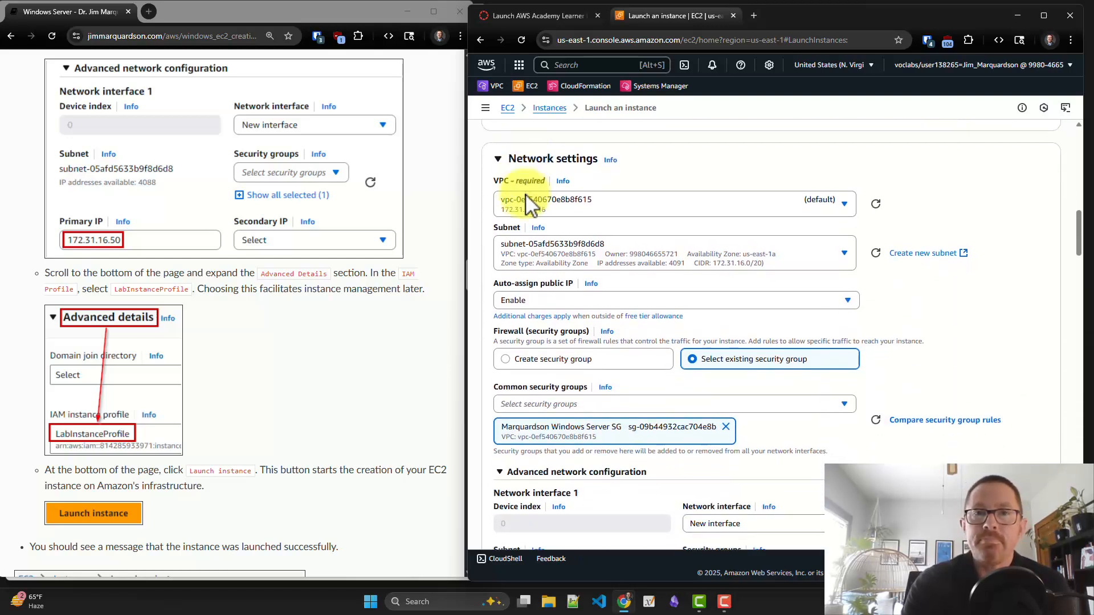
scroll(527, 204, "down", 1)
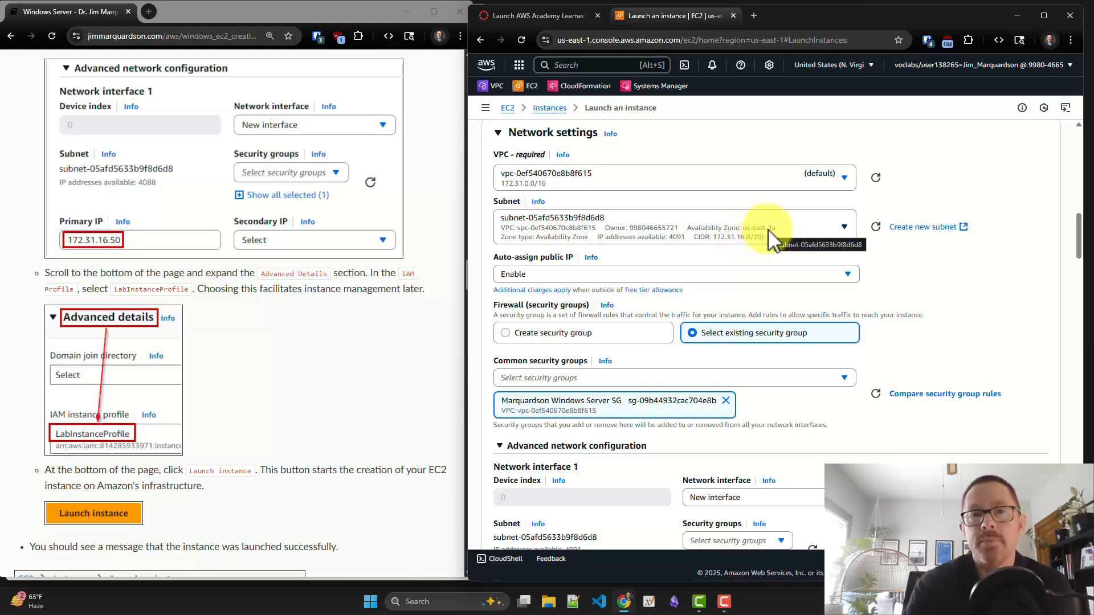
scroll(768, 230, "down", 2)
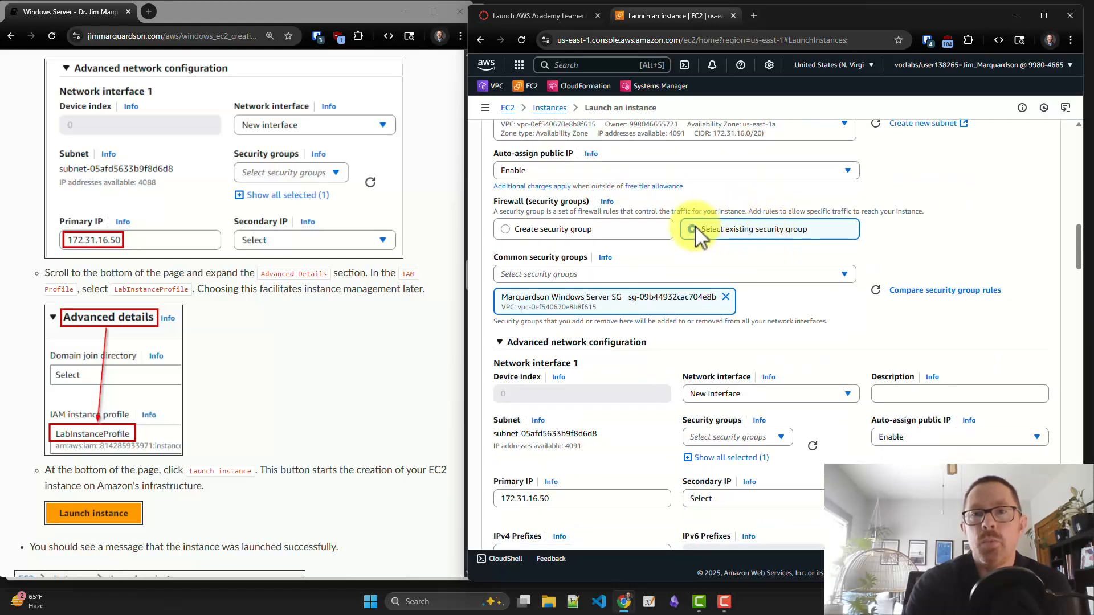
scroll(712, 205, "up", 1)
scroll(673, 256, "down", 1)
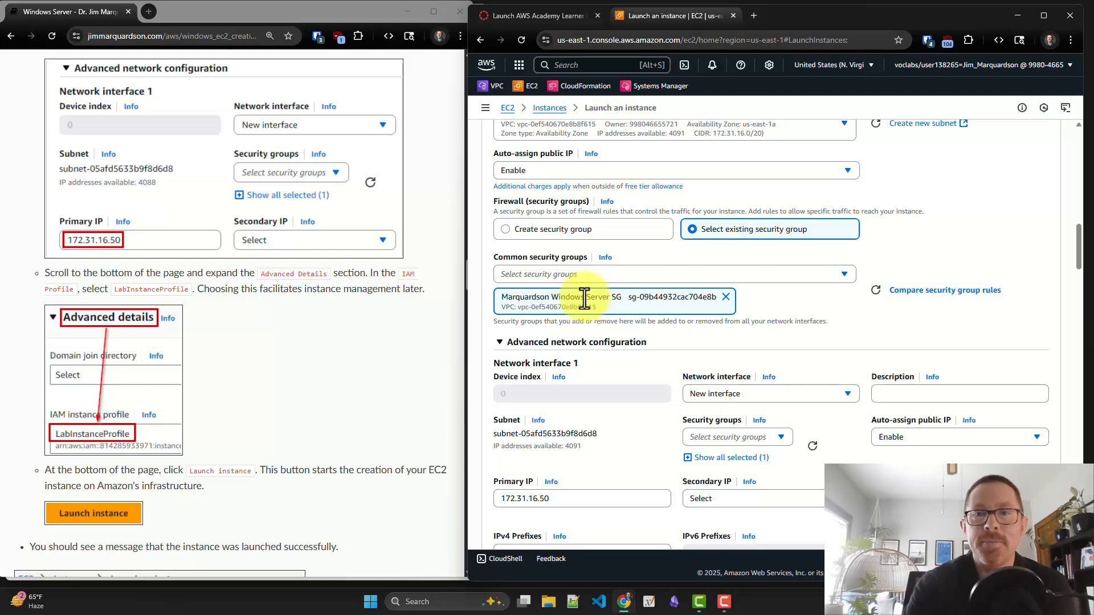
scroll(584, 298, "down", 1)
scroll(585, 297, "down", 2)
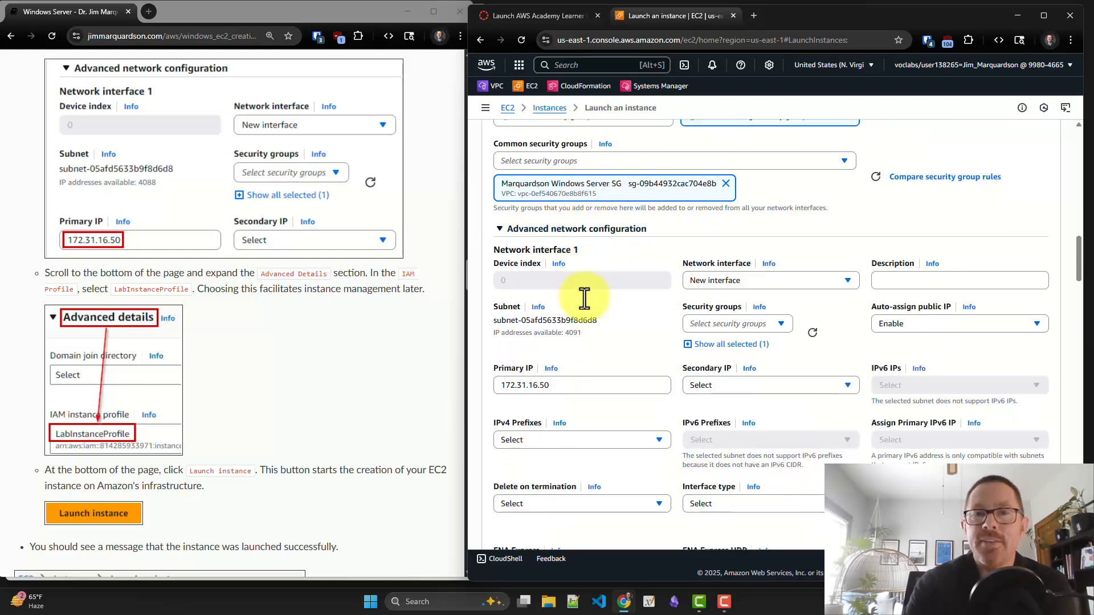
scroll(585, 298, "down", 3)
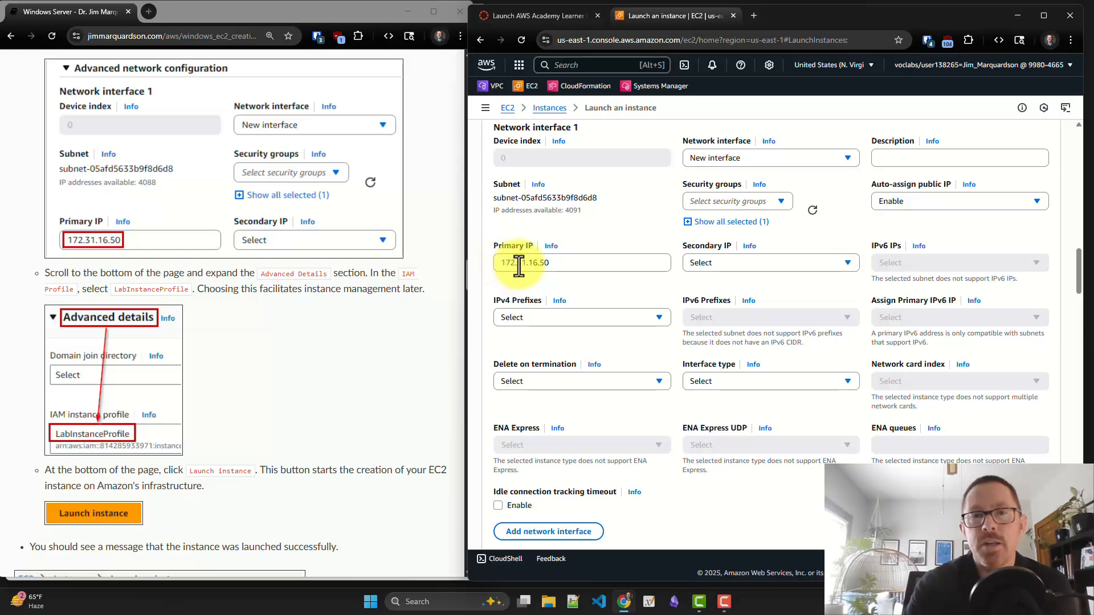
scroll(564, 263, "down", 1)
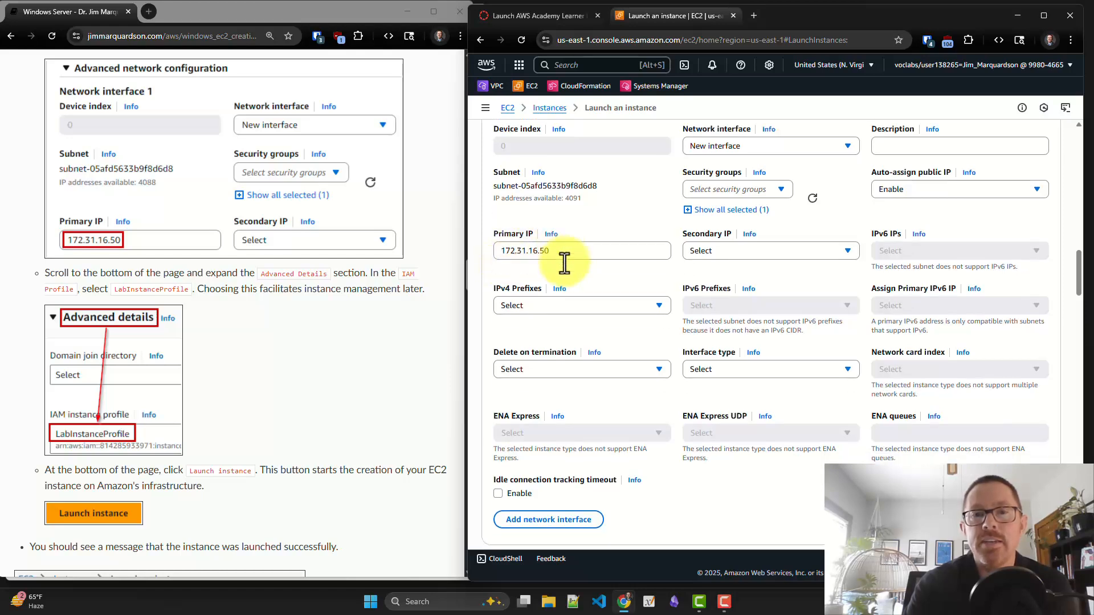
scroll(564, 264, "down", 6)
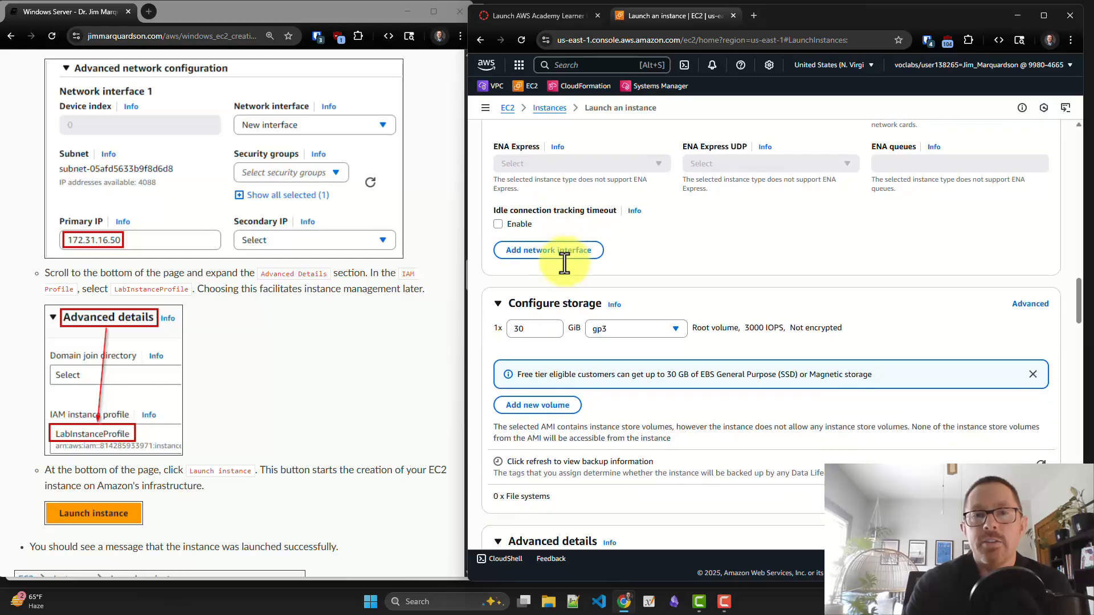
scroll(564, 263, "down", 5)
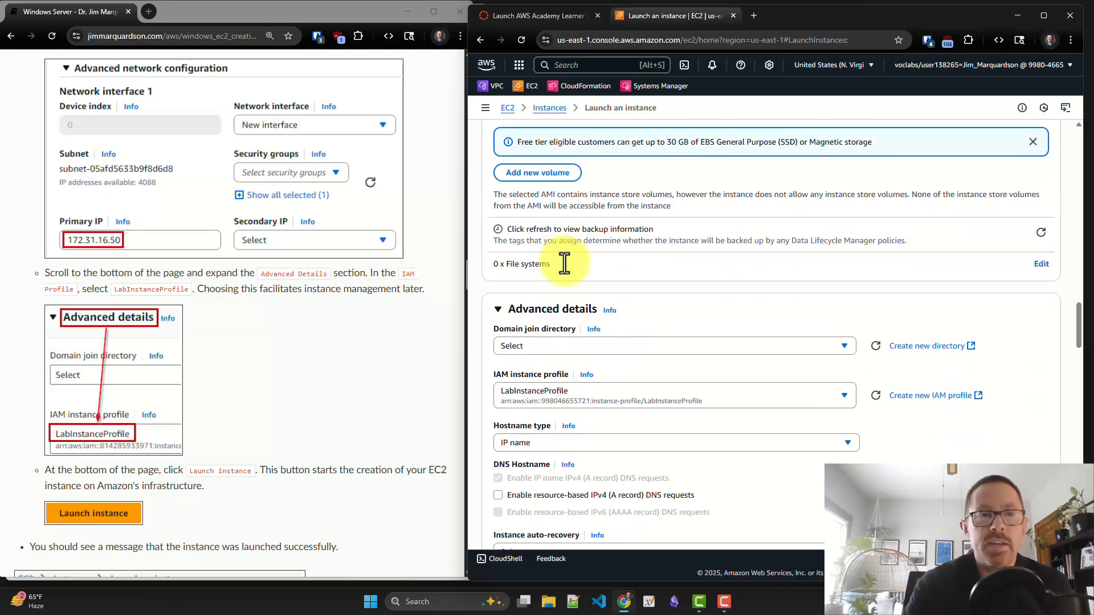
scroll(564, 264, "down", 3)
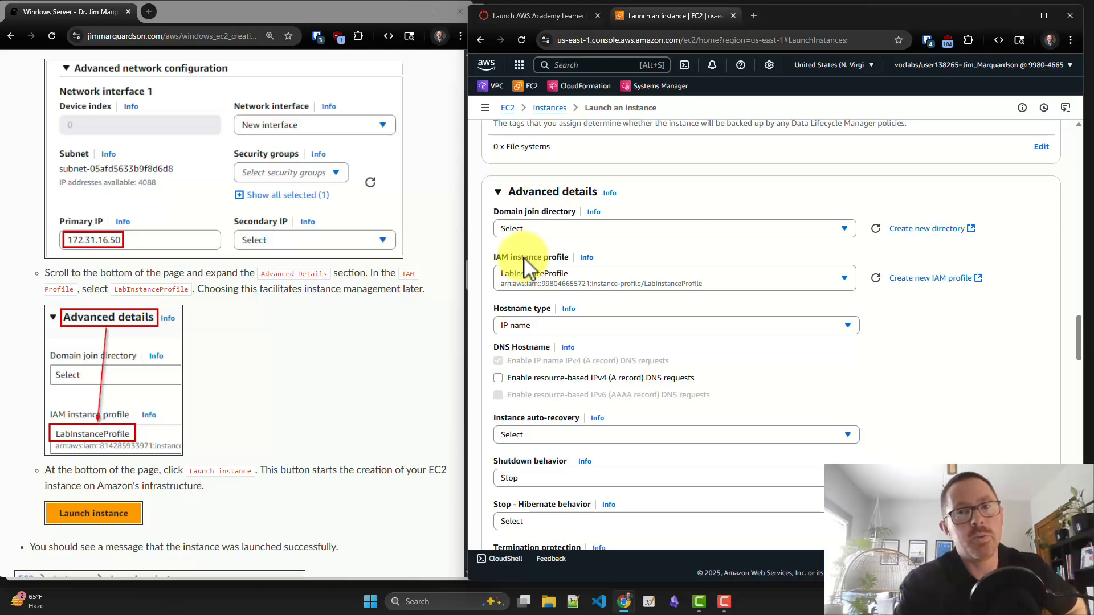
Step: Launch the configured Windows Server instance
scroll(529, 267, "down", 3)
scroll(529, 267, "down", 20)
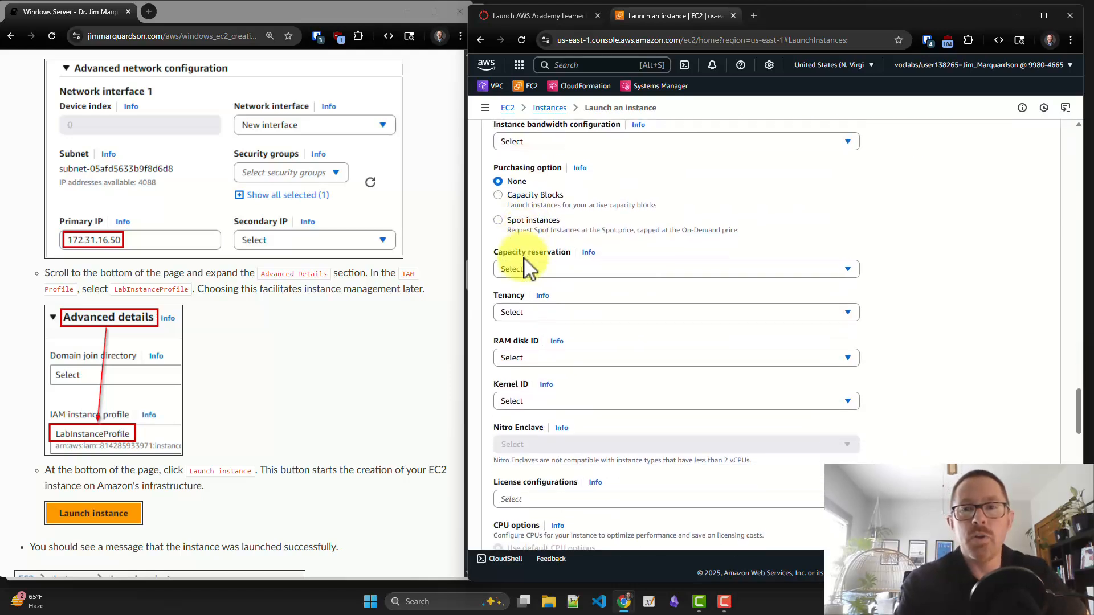
scroll(529, 266, "down", 5)
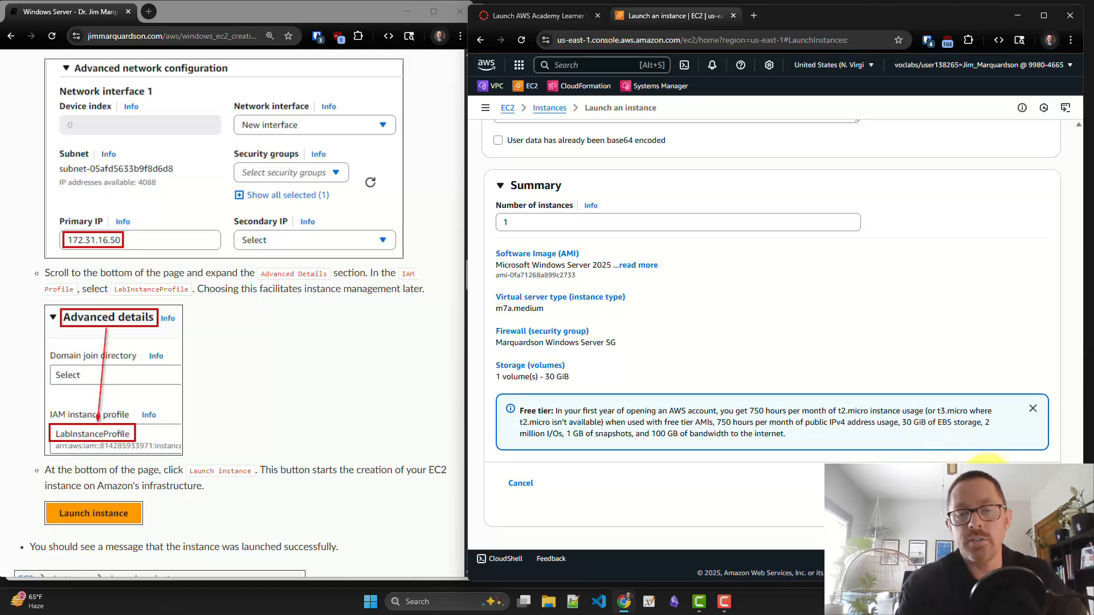
left_click(989, 482)
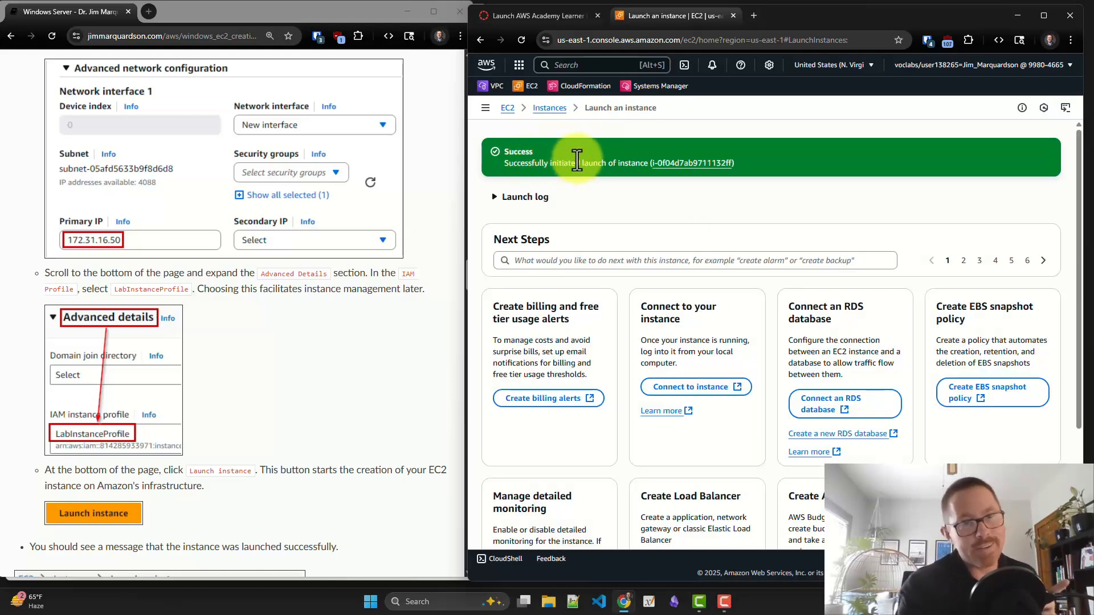
Step: Open the list of EC2 instances and refresh it
left_click(558, 110)
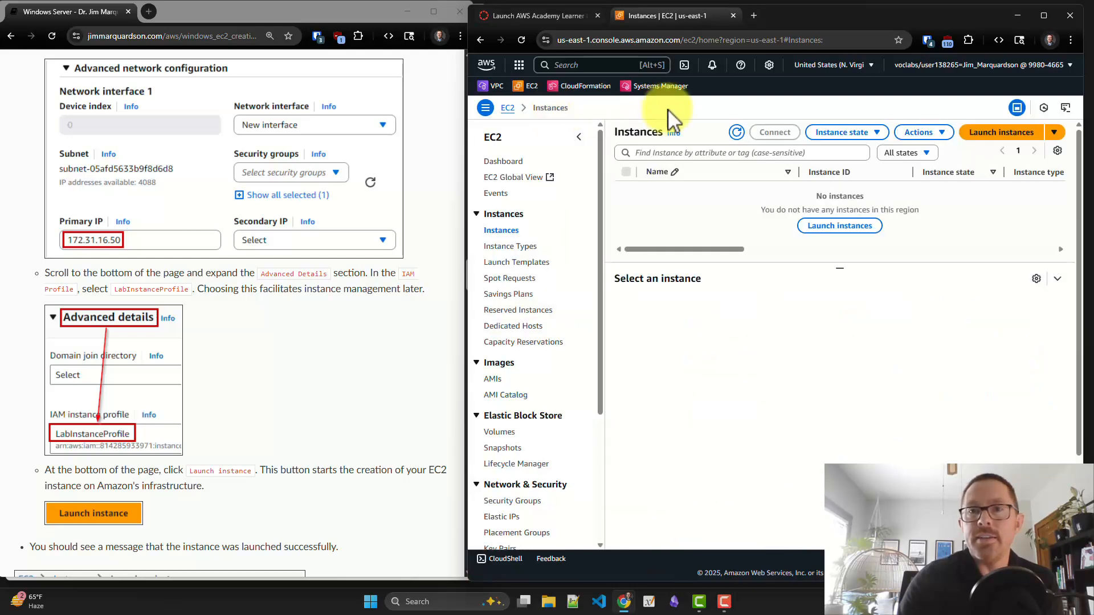
left_click(736, 138)
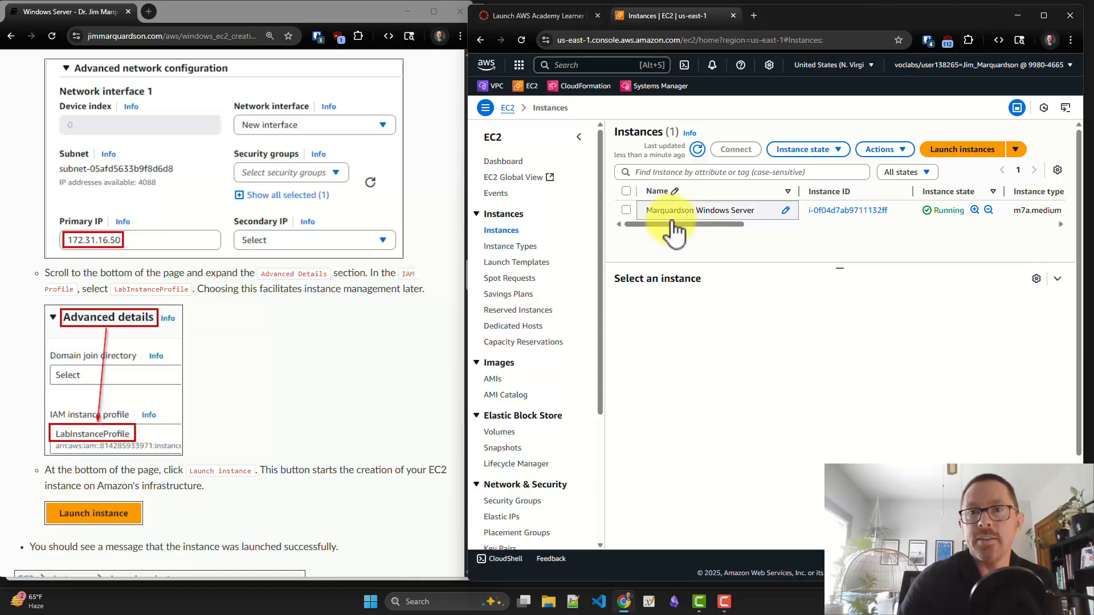
Step: Widen the EC2 console window, discard the open name edit on the Windows Server instance and deselect that instance
left_click_drag(673, 220, 676, 224)
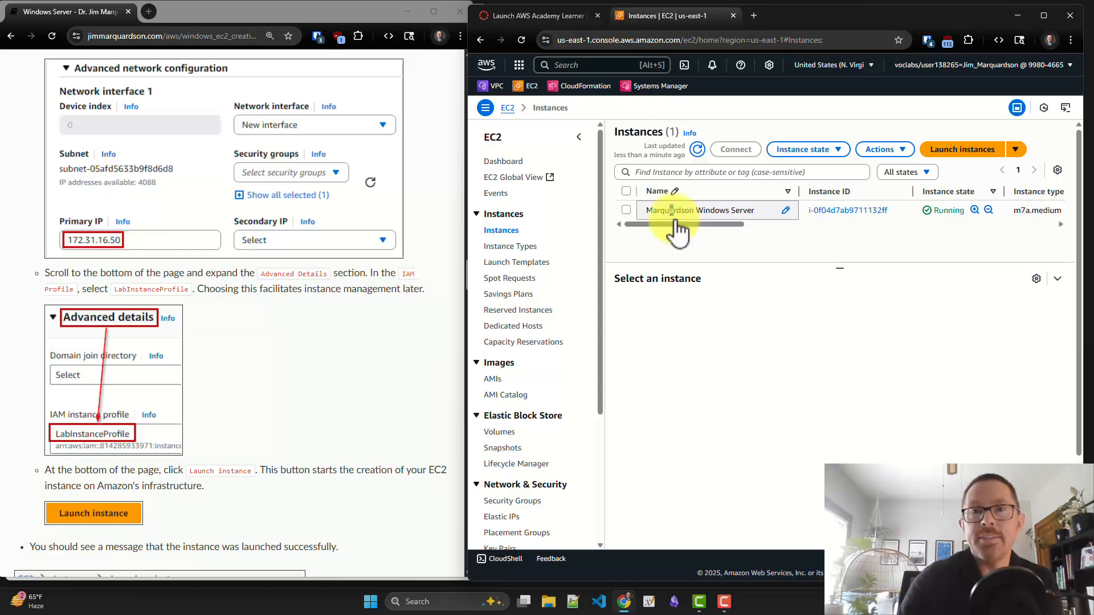
left_click(678, 221)
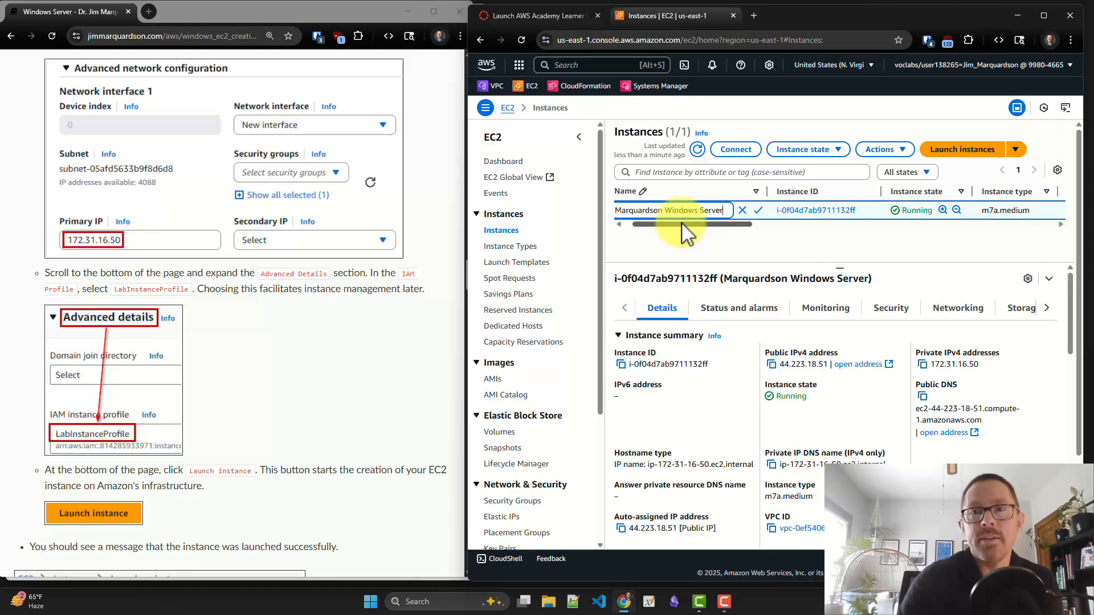
left_click_drag(684, 223, 704, 224)
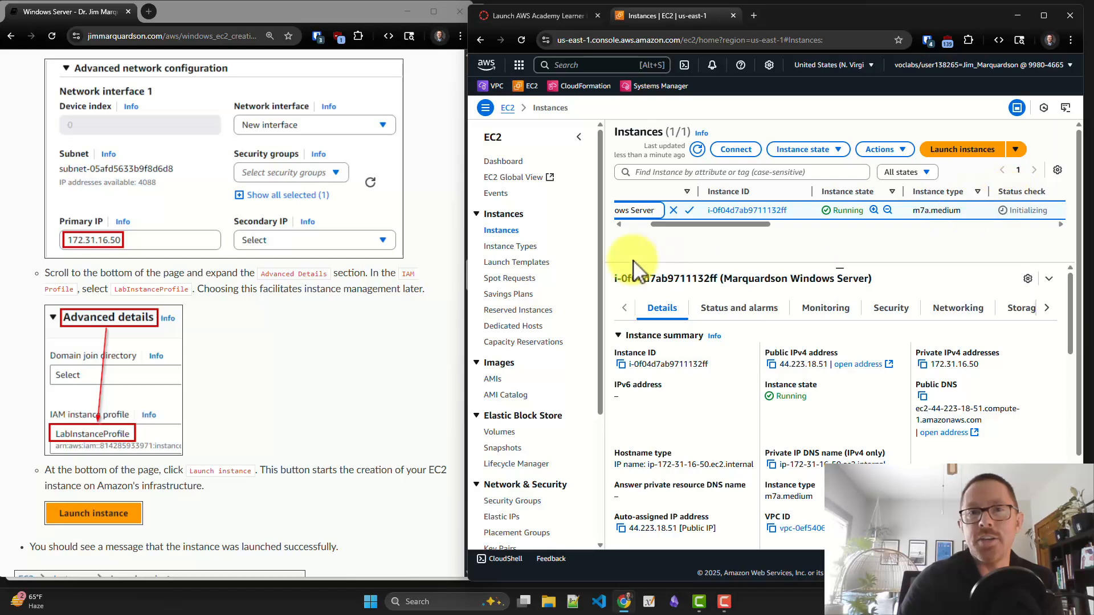
left_click_drag(467, 272, 386, 274)
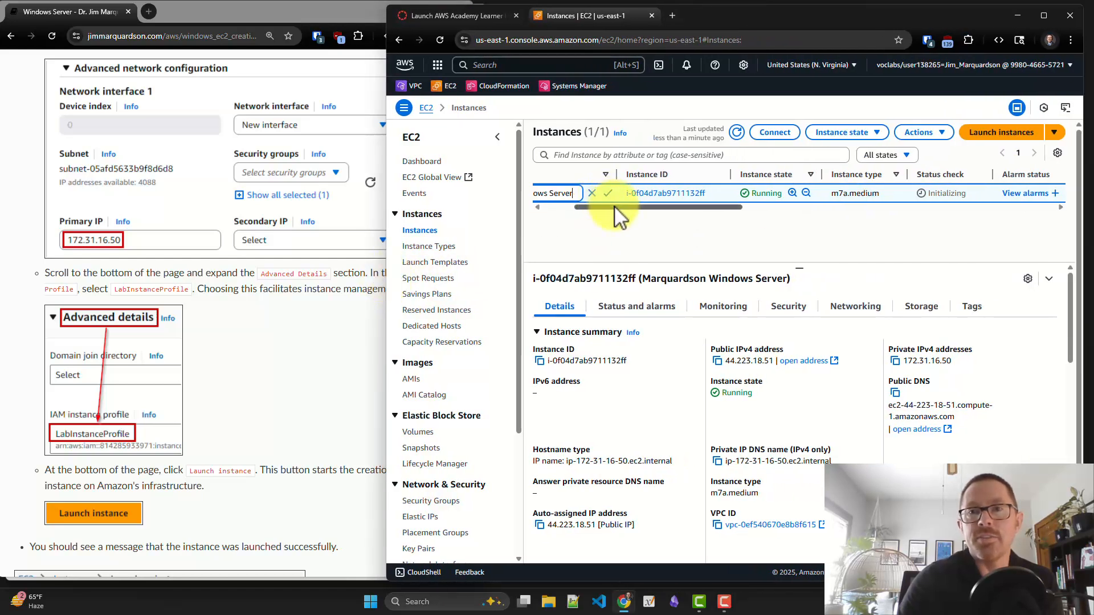
left_click_drag(614, 207, 585, 215)
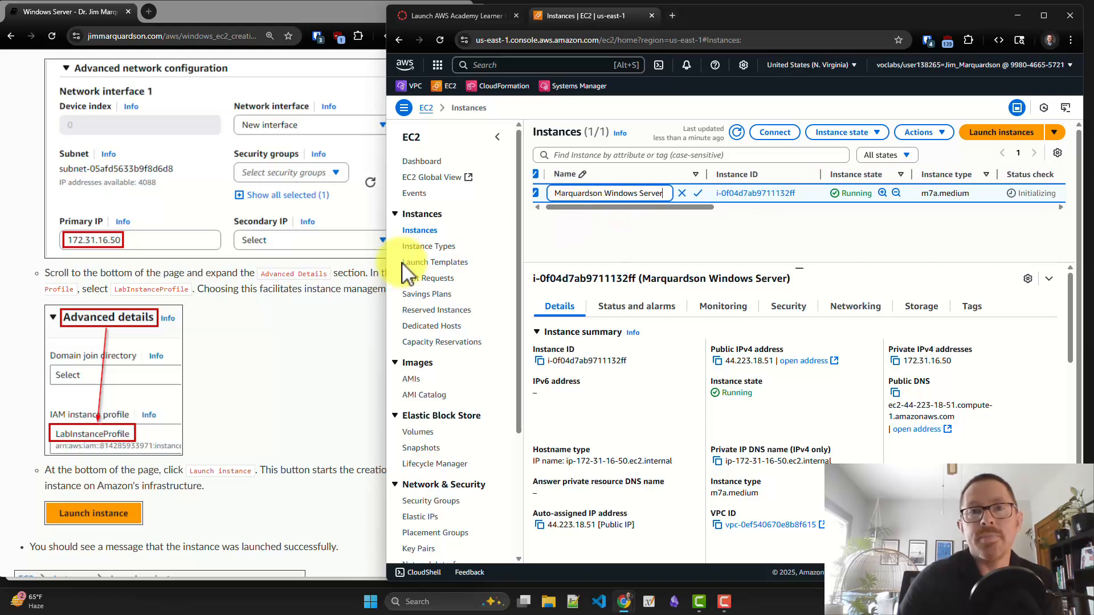
left_click(562, 228)
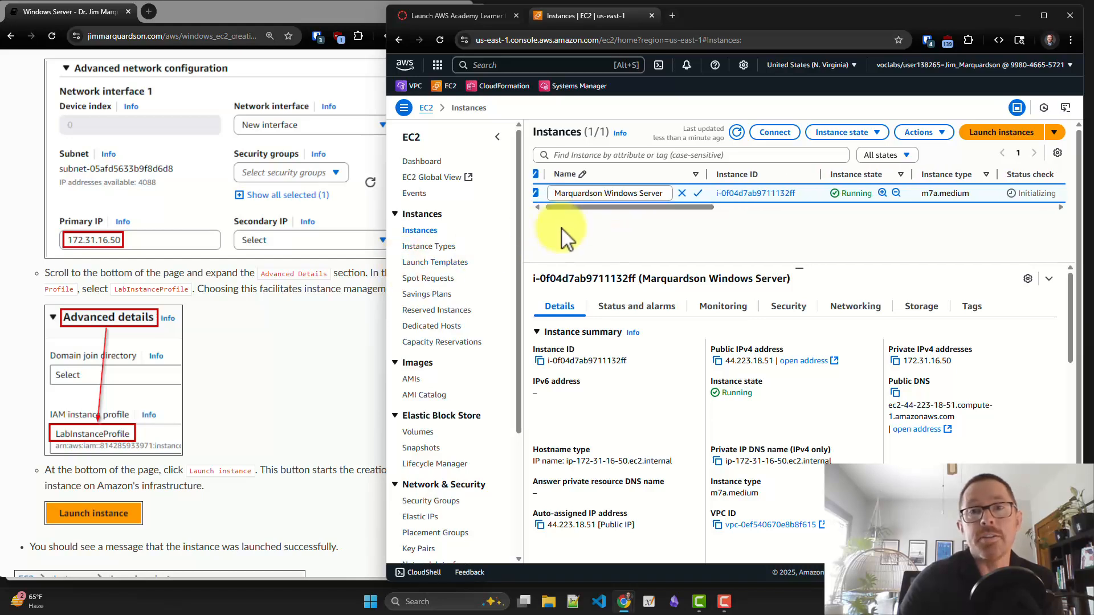
left_click(538, 194)
left_click(540, 208)
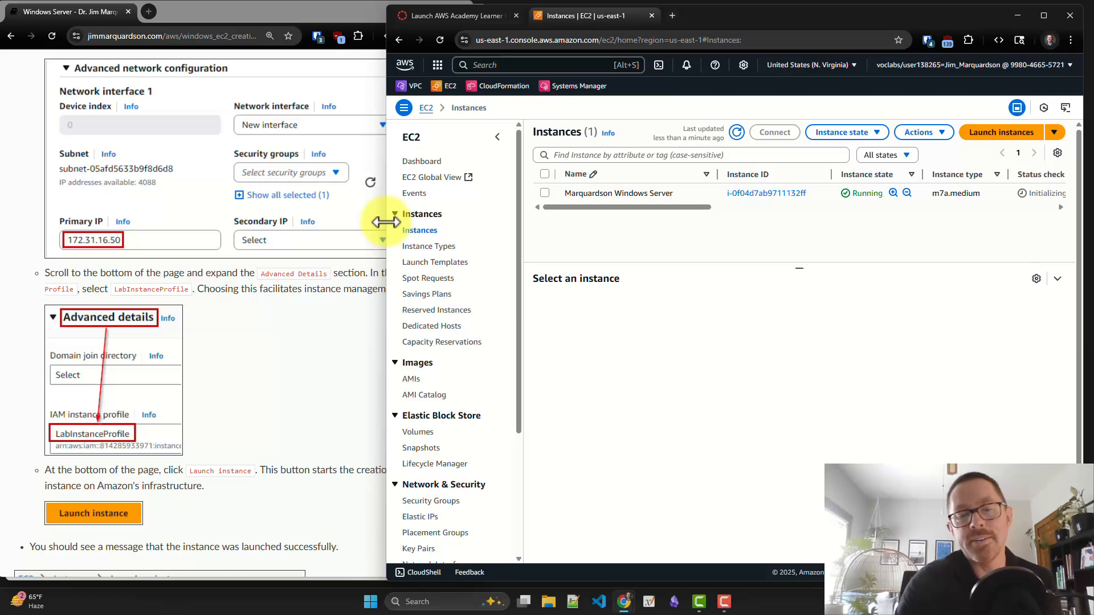
Step: Refresh the instances list twice and examine the Windows Server instance's status check
left_click_drag(387, 223, 384, 222)
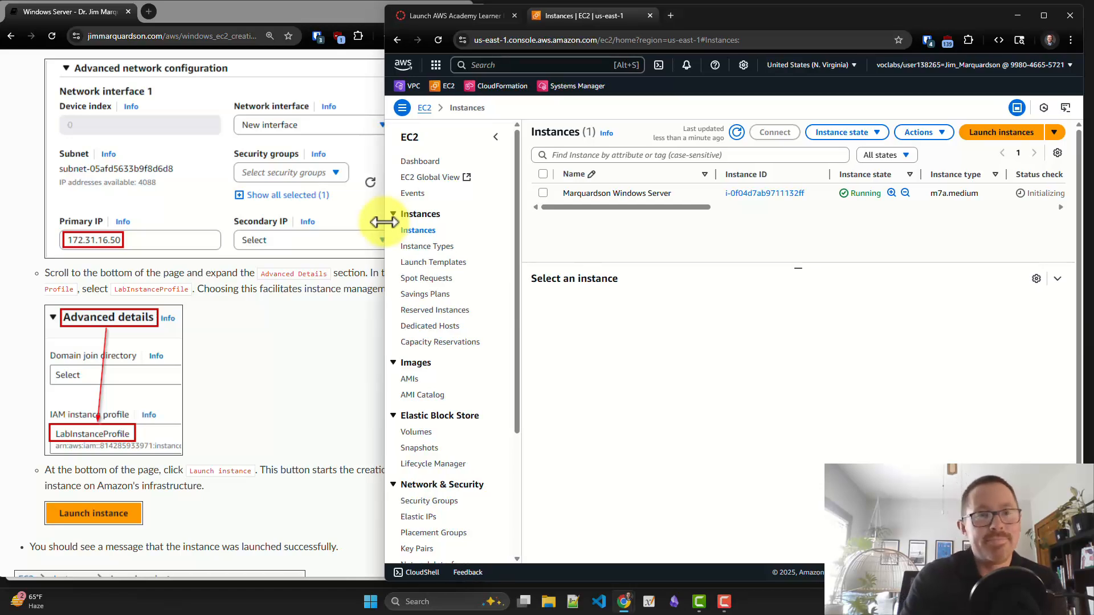
left_click(376, 290)
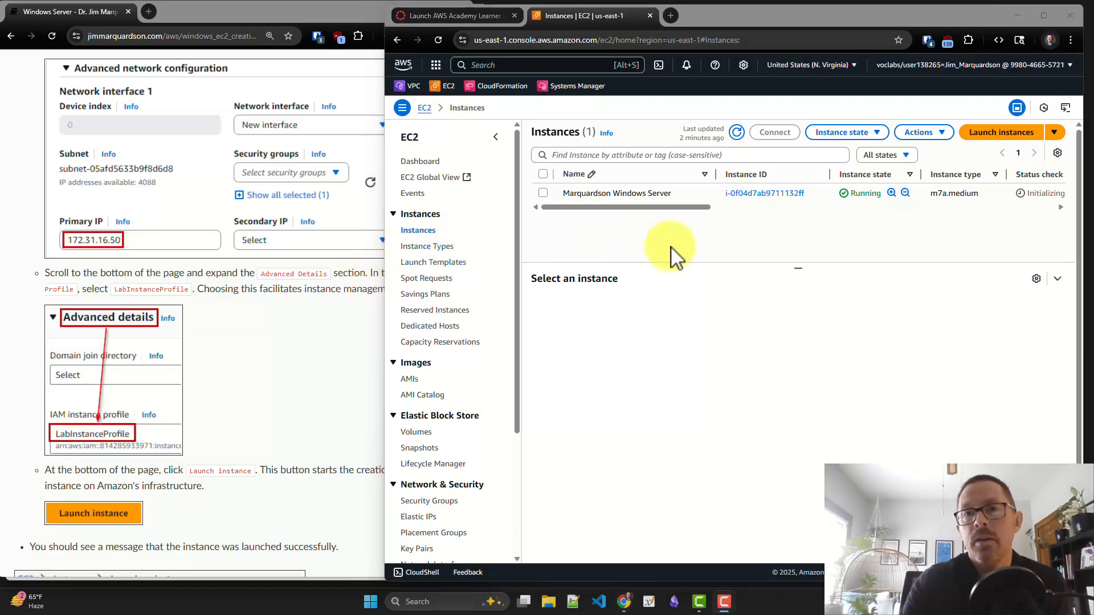
left_click(737, 134)
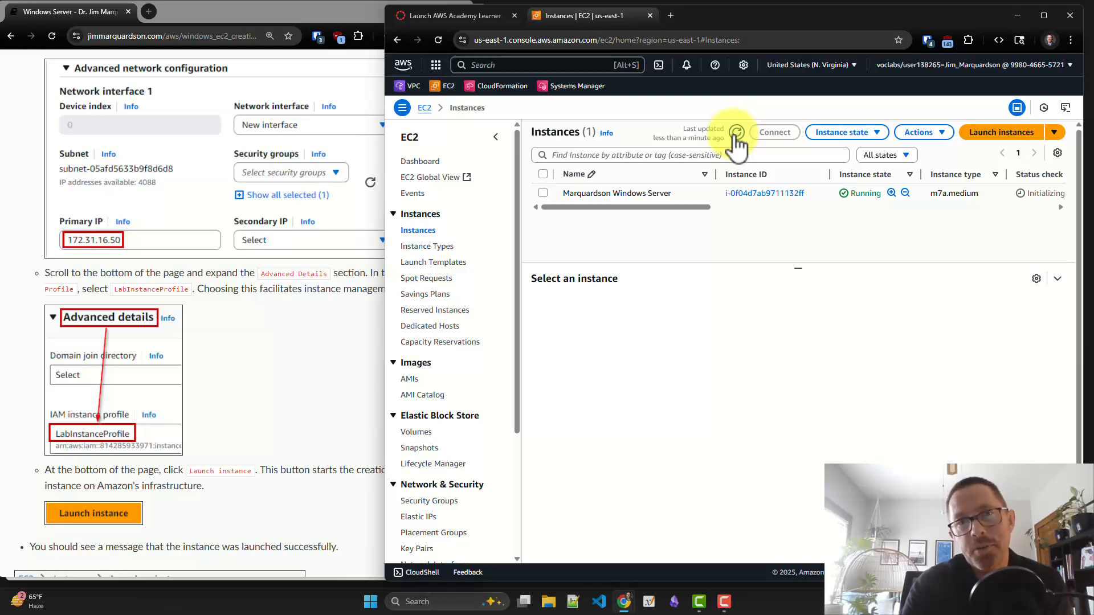
left_click(385, 281)
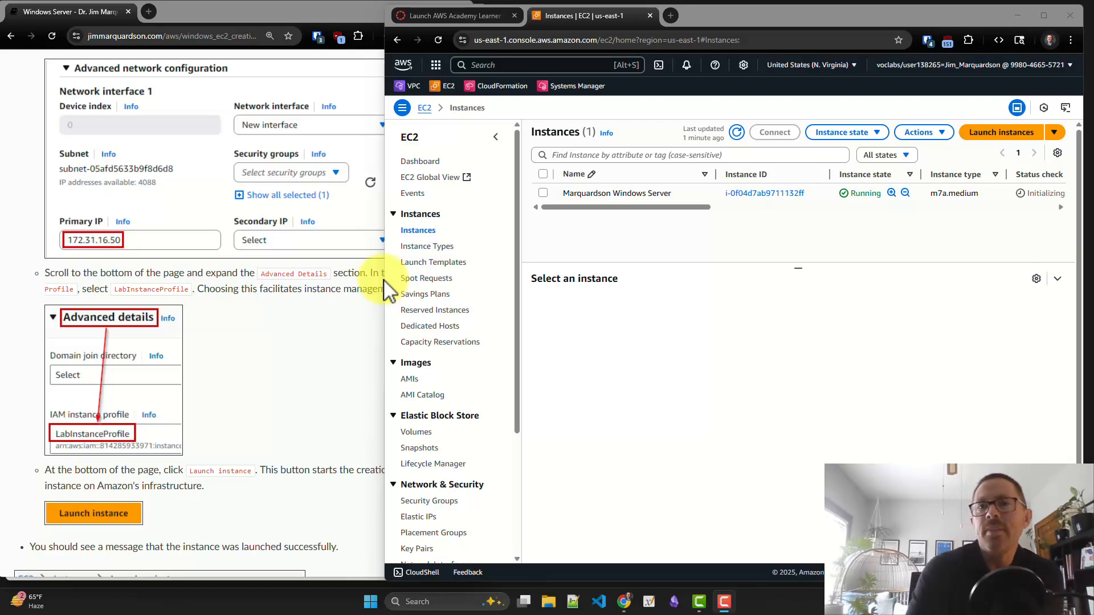
left_click(737, 133)
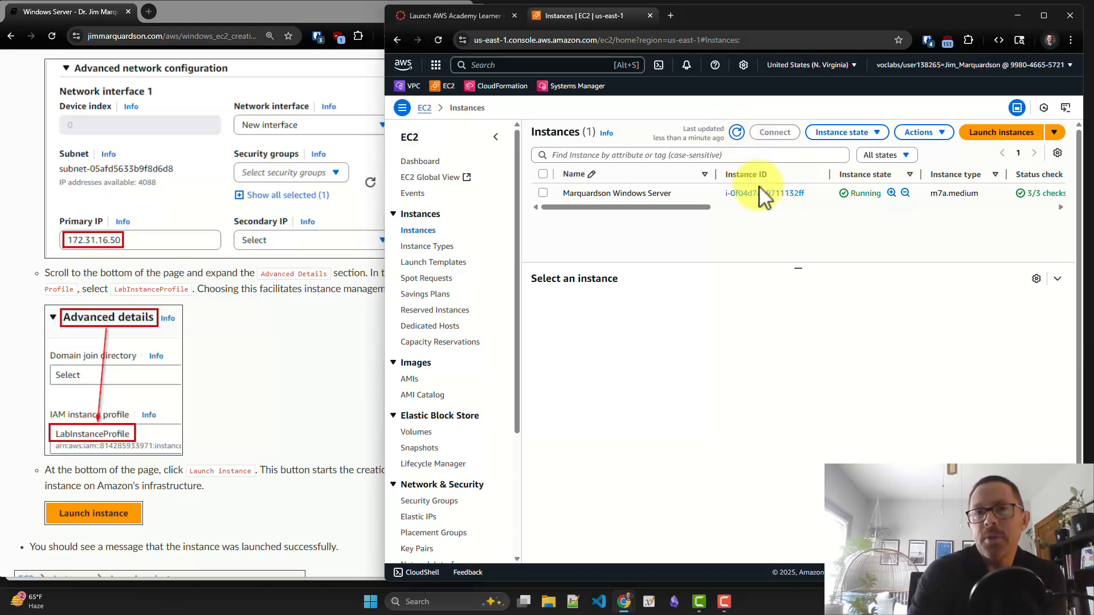
left_click_drag(702, 209, 757, 211)
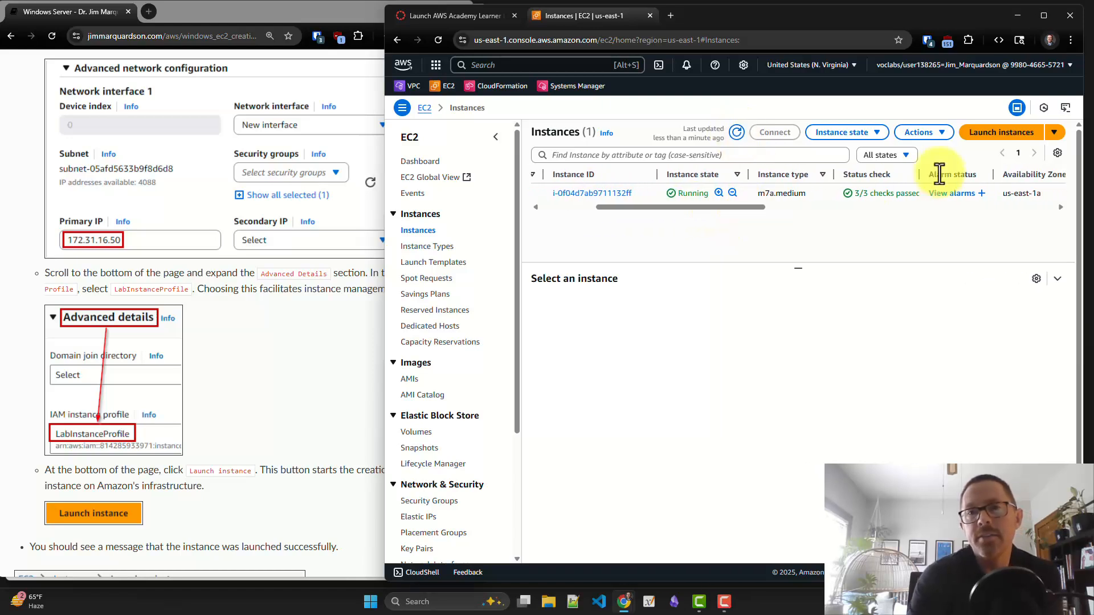
Step: Widen the Status check column, select the Windows Server instance and open its connection options
left_click_drag(919, 174, 938, 175)
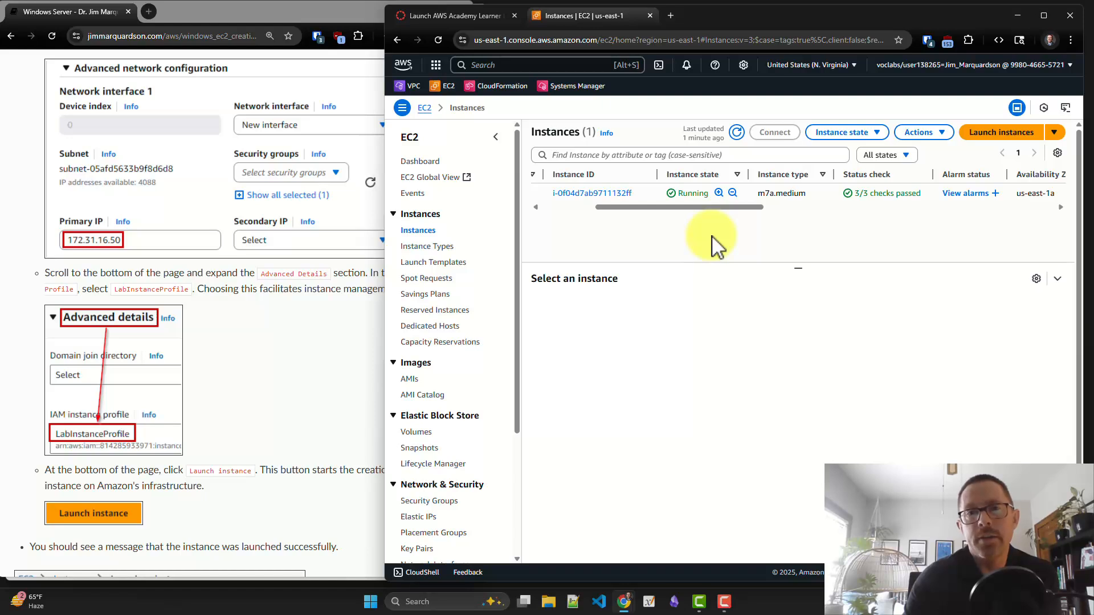
scroll(593, 211, "left", 3)
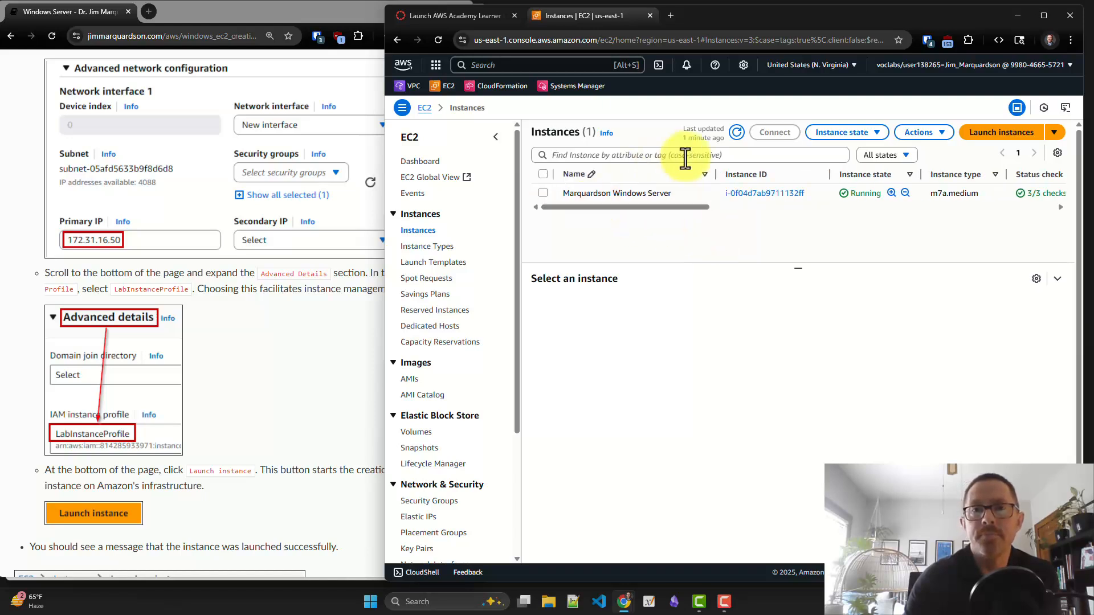
left_click(543, 193)
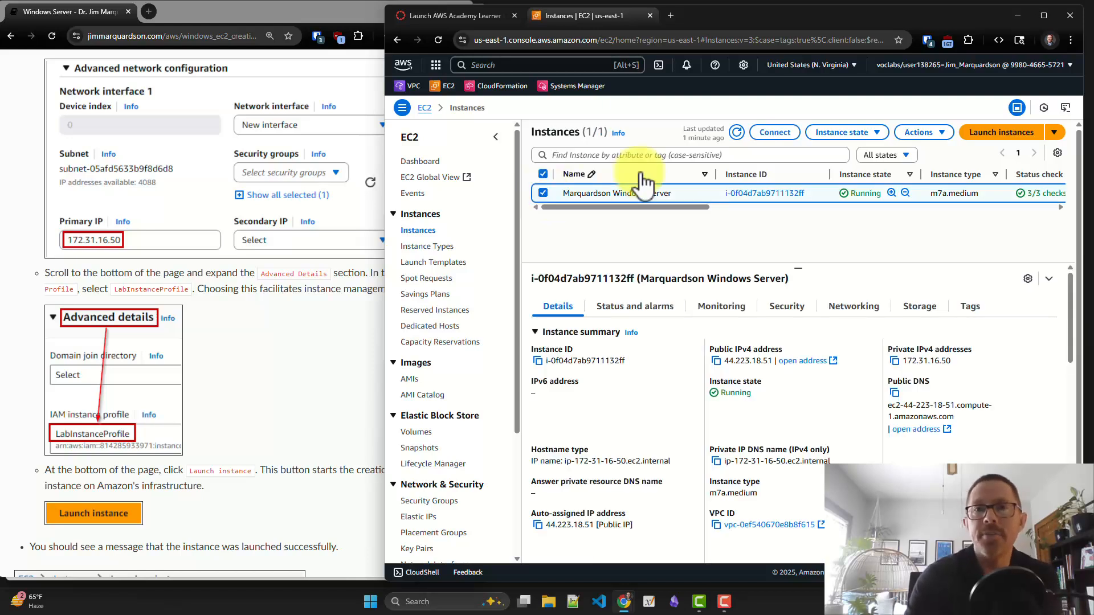
left_click(773, 133)
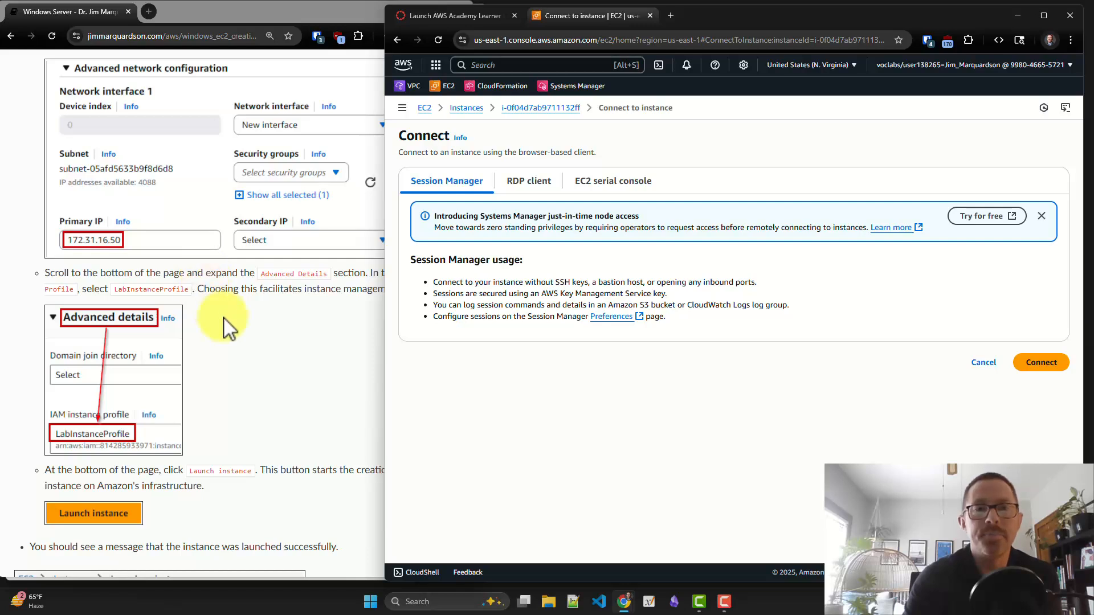
Step: Choose the RDP client connection method as the lab guide instructs and save the instance's remote desktop file to the Desktop
scroll(226, 323, "down", 4)
scroll(233, 340, "down", 5)
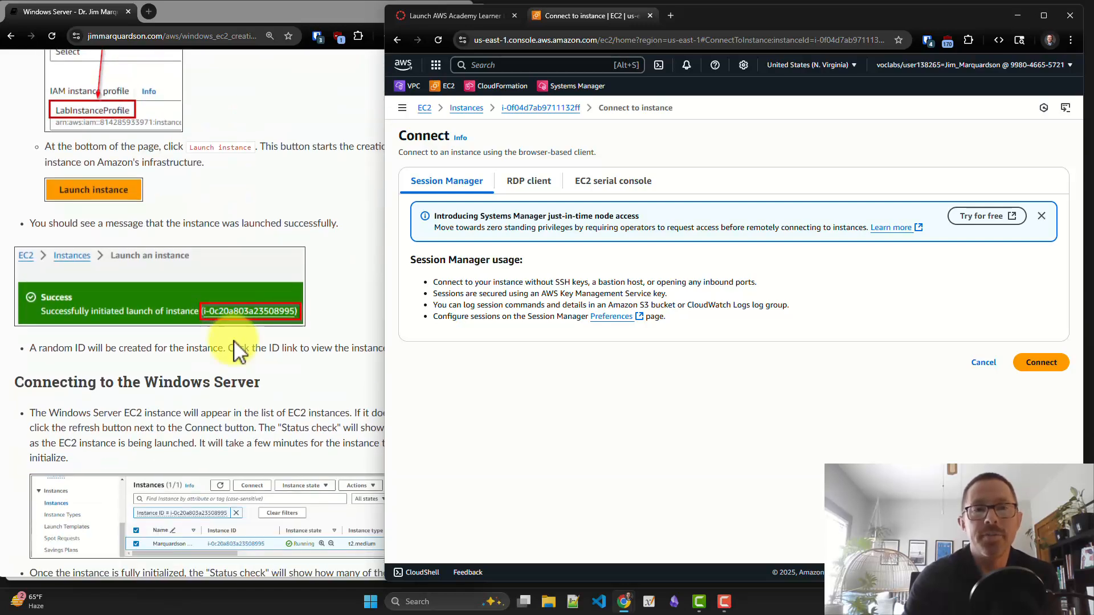
scroll(234, 340, "down", 1)
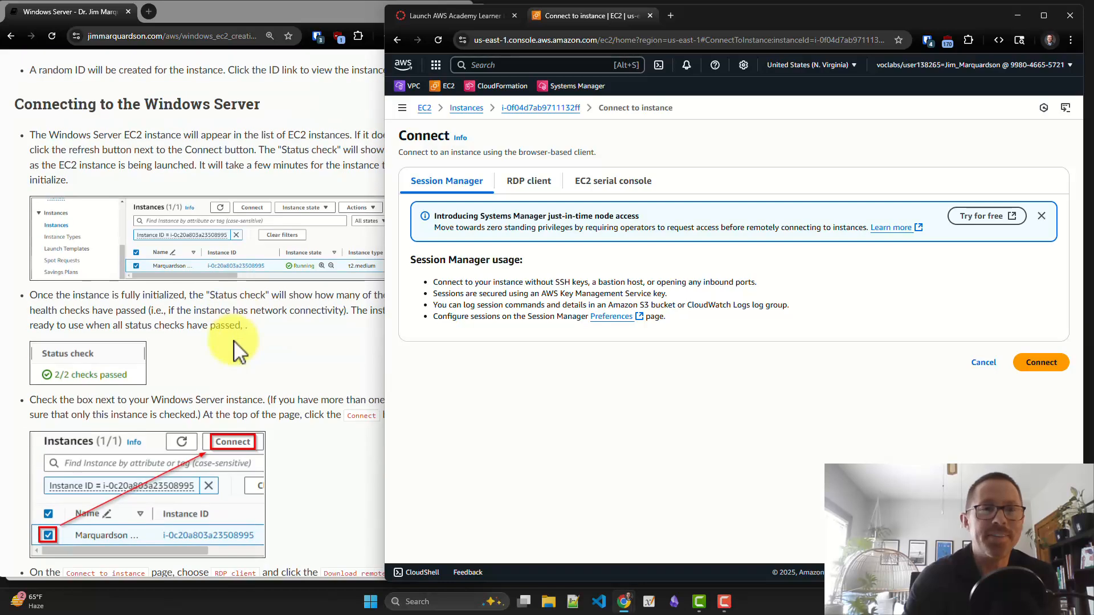
scroll(234, 340, "down", 3)
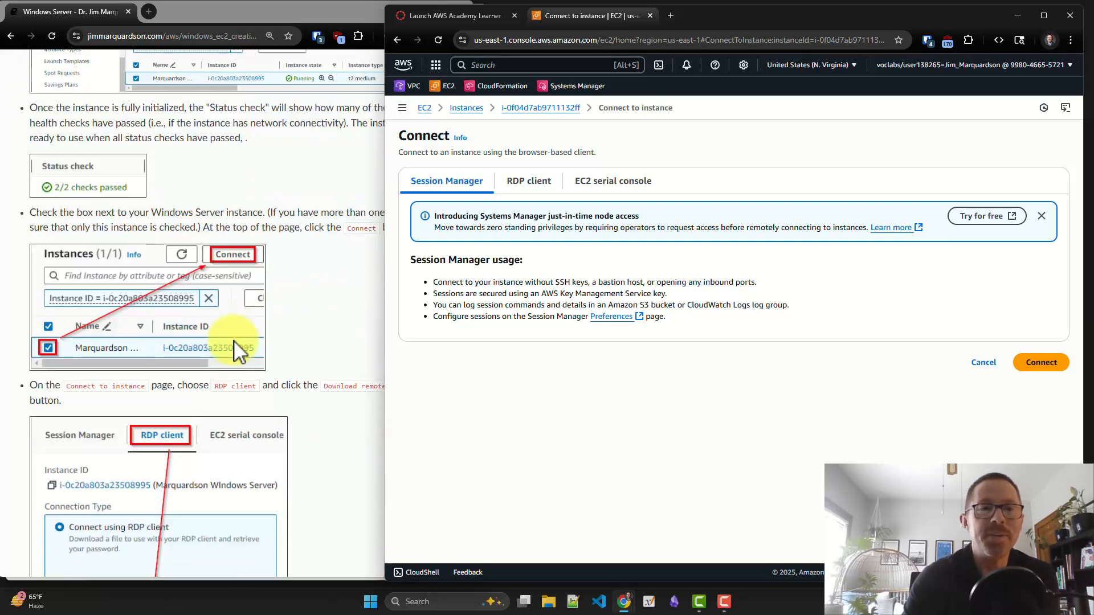
scroll(165, 343, "down", 2)
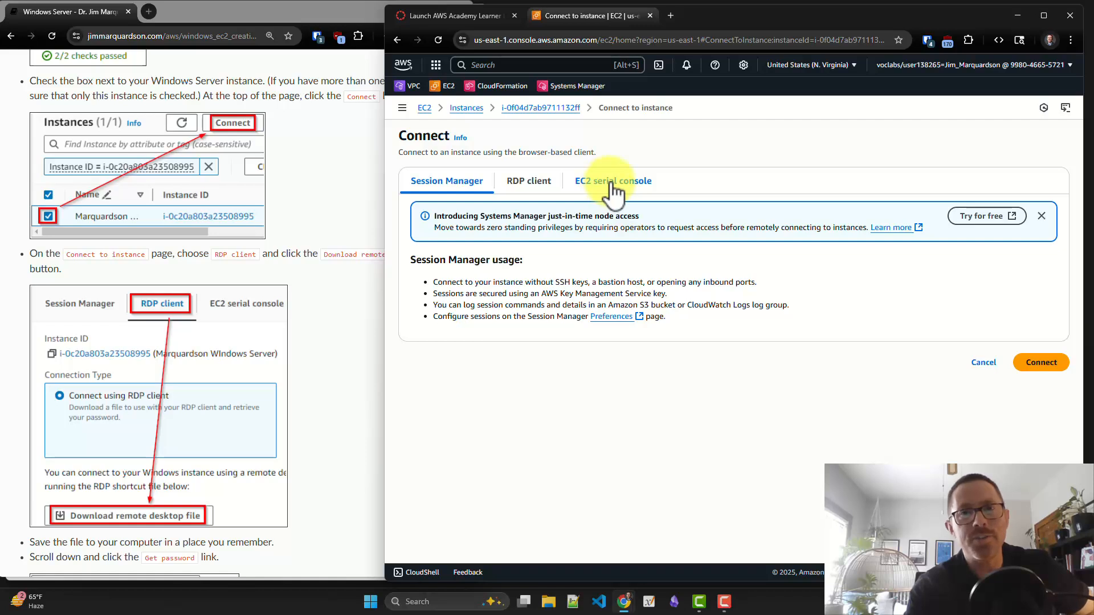
left_click(529, 182)
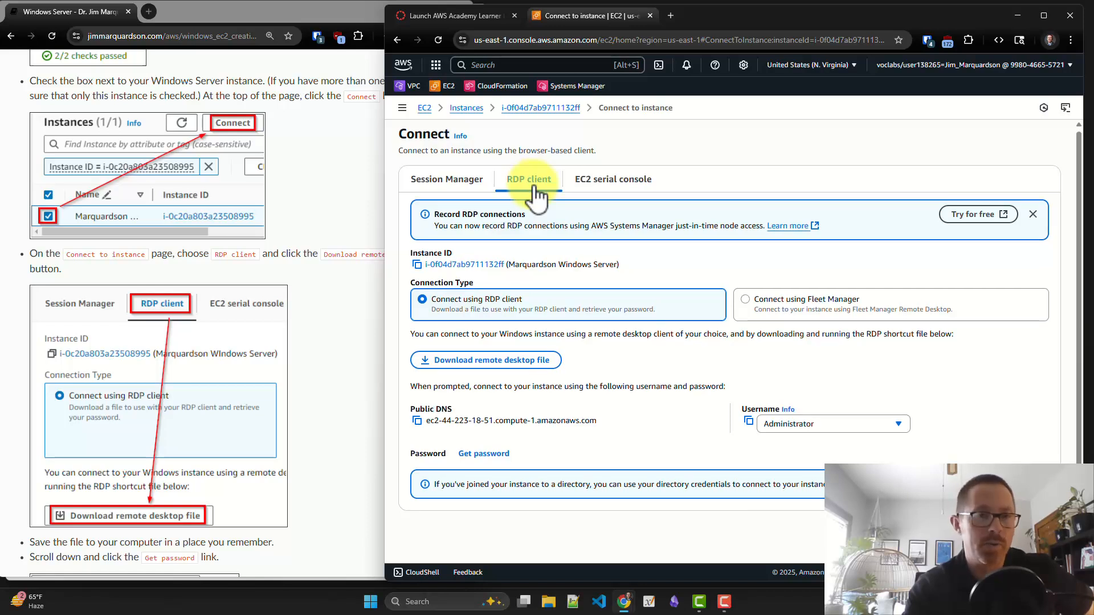
left_click(473, 363)
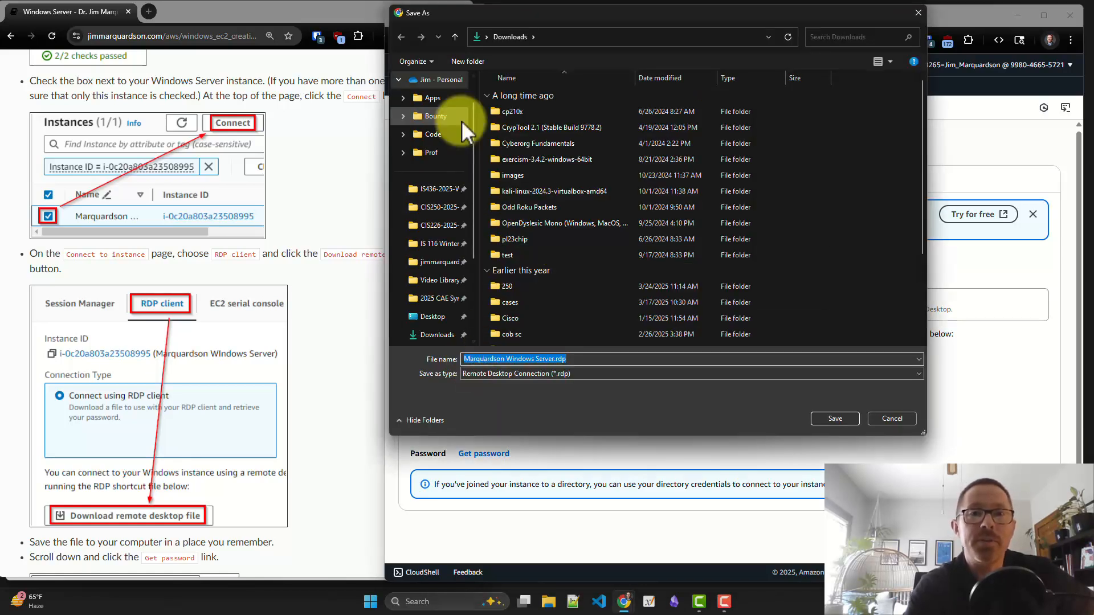
left_click(439, 319)
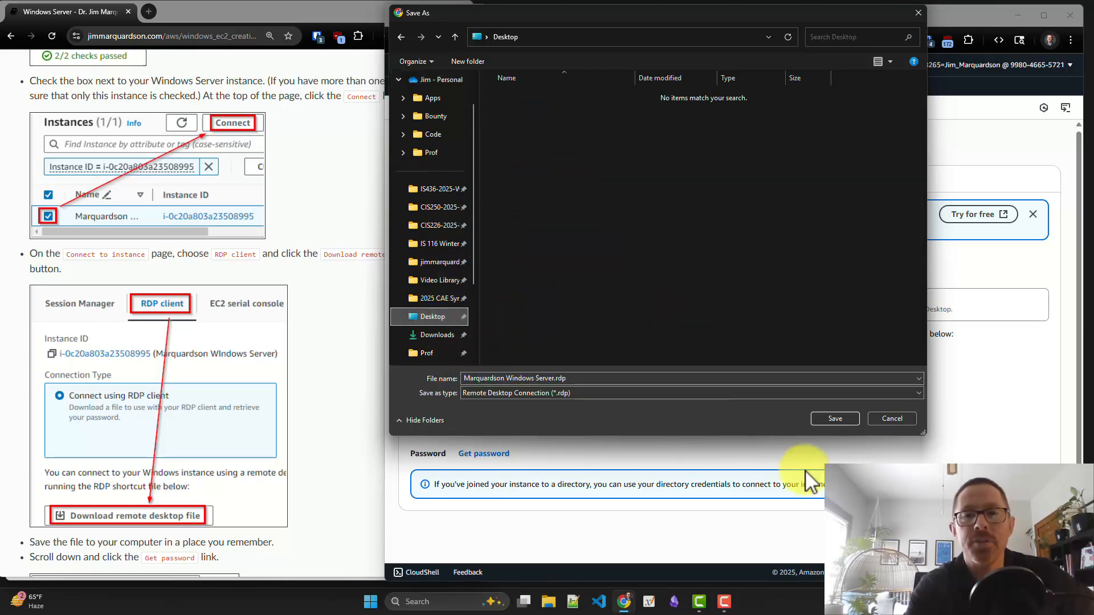
left_click(831, 419)
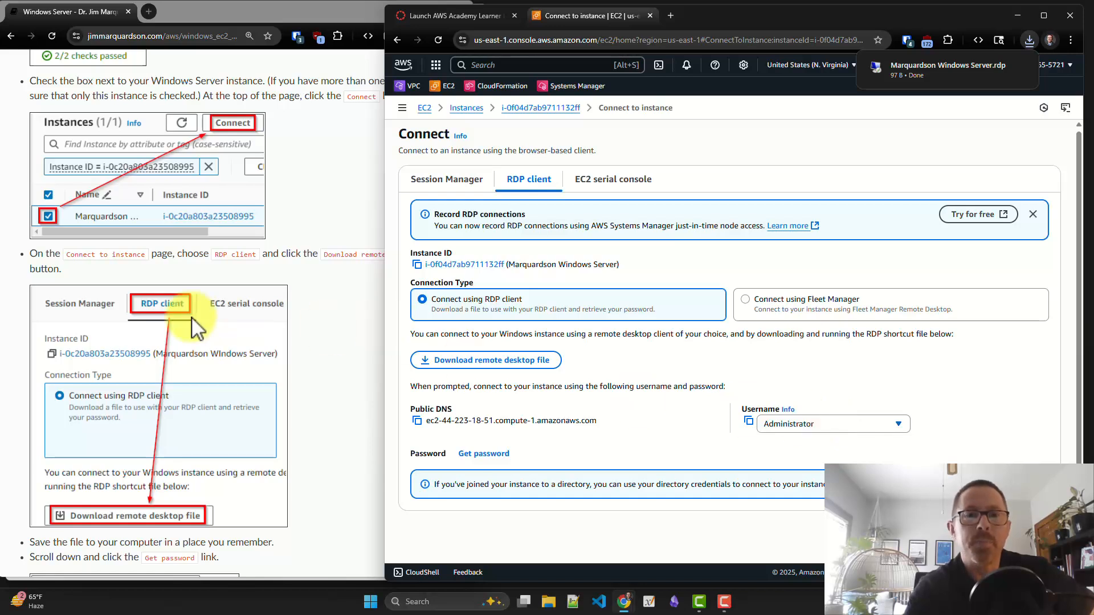
Step: Follow the lab guide to open the Windows password retrieval page for the instance
scroll(191, 317, "down", 3)
scroll(191, 316, "down", 5)
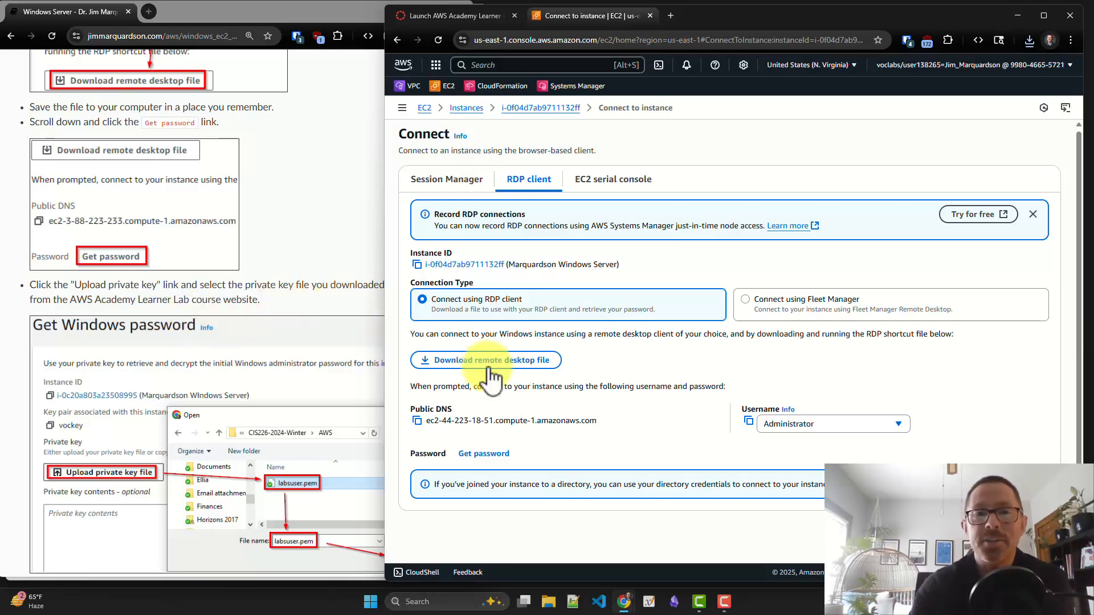
left_click(471, 455)
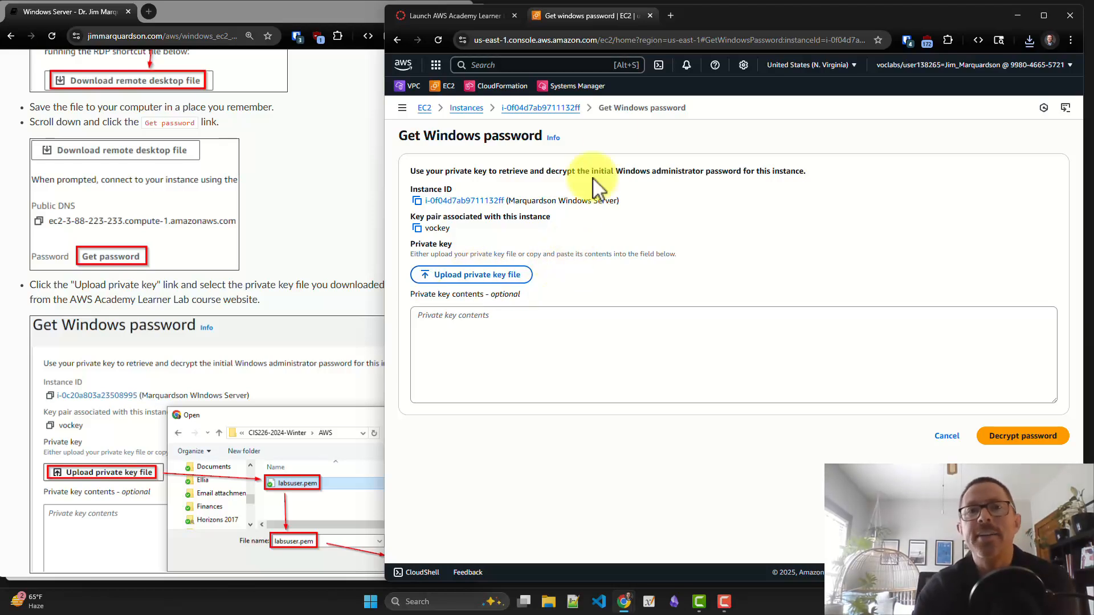
Step: Download the SSH key in PEM format from the AWS Academy Learner Lab's AWS details and save labsuser.pem to the Desktop
left_click(473, 18)
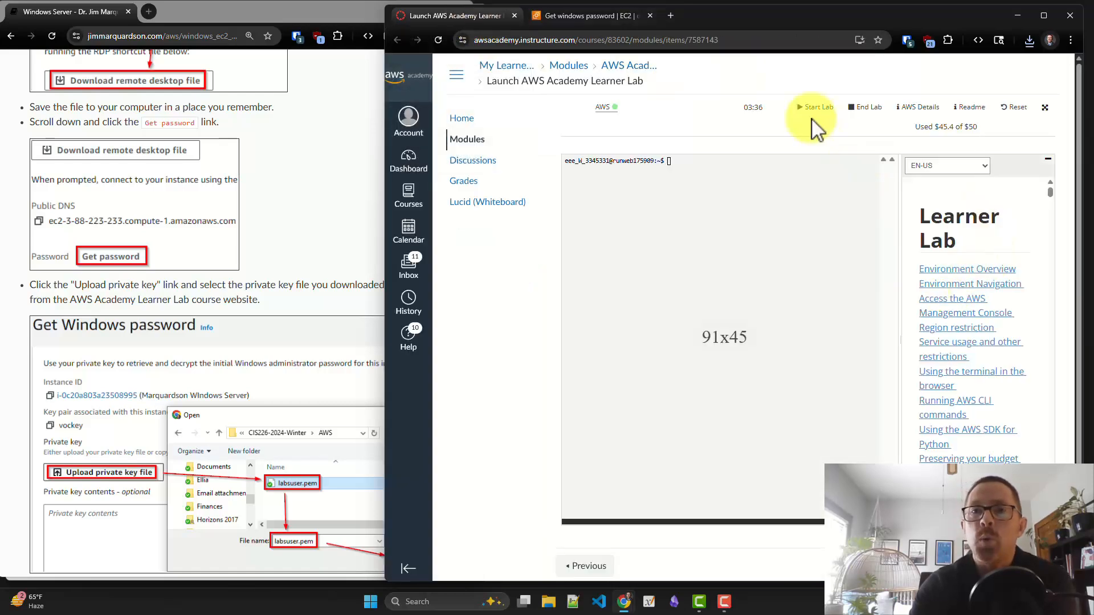
left_click(912, 114)
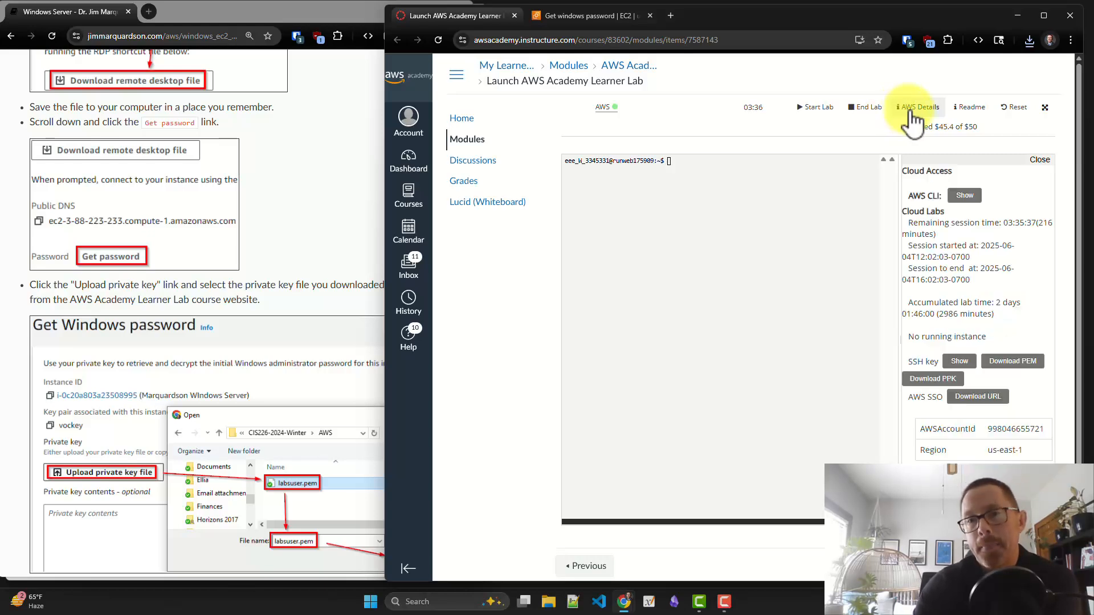
left_click(1005, 364)
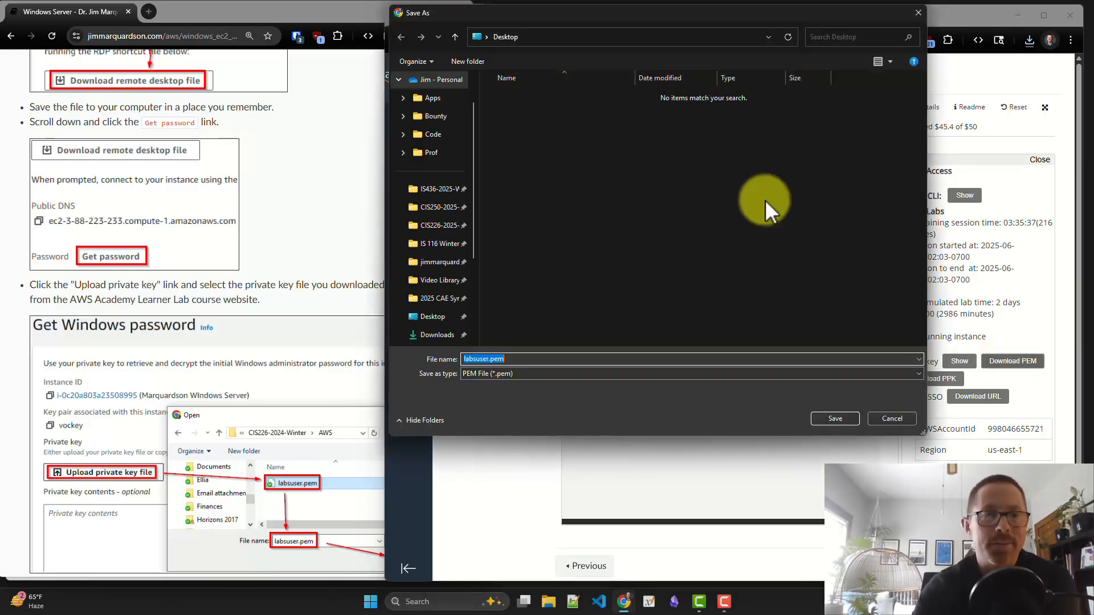
left_click(833, 418)
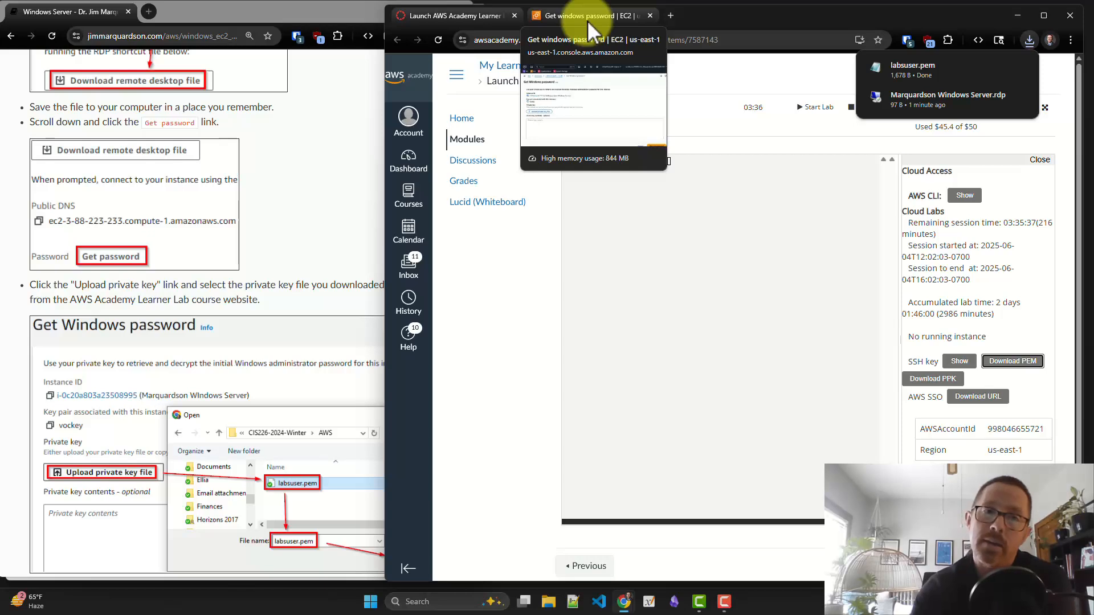
Step: Upload labsuser.pem from the Desktop as the private key in the EC2 console and decrypt the Windows administrator password
scroll(182, 228, "down", 1)
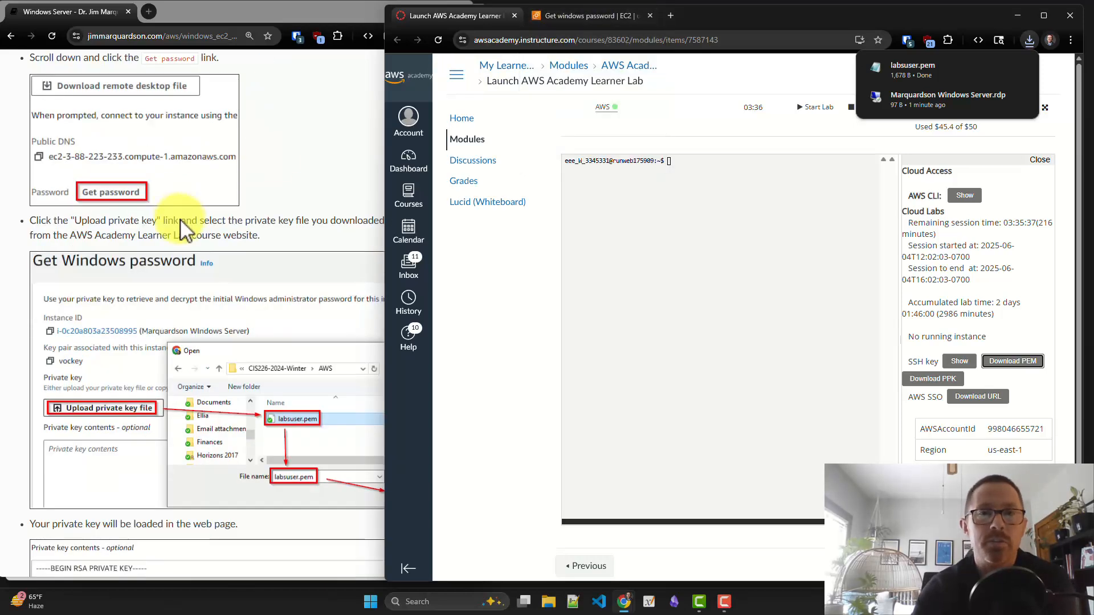
left_click(549, 15)
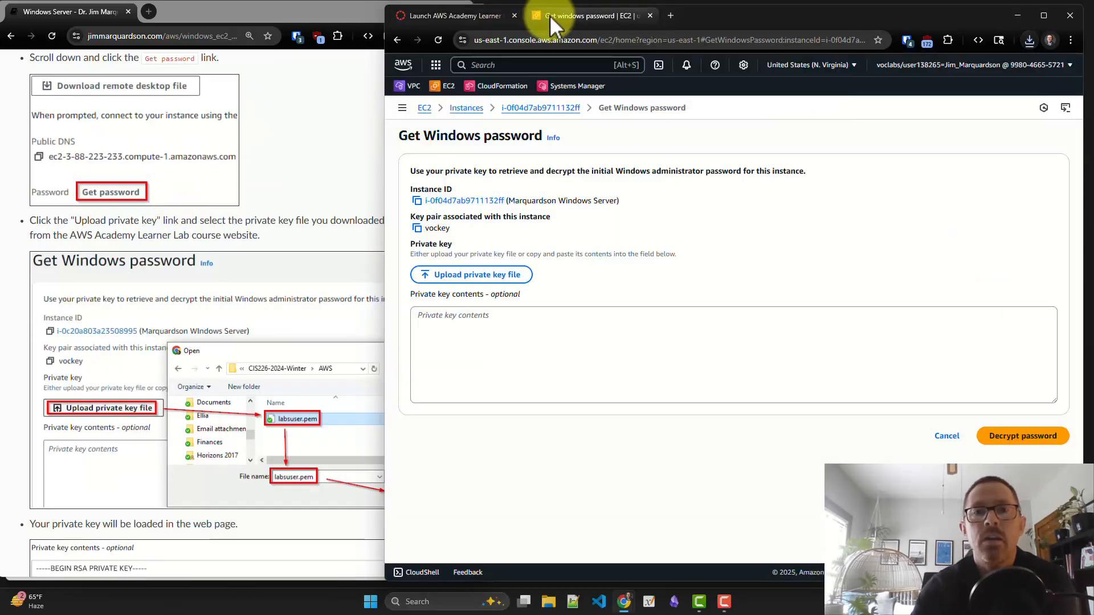
left_click(500, 276)
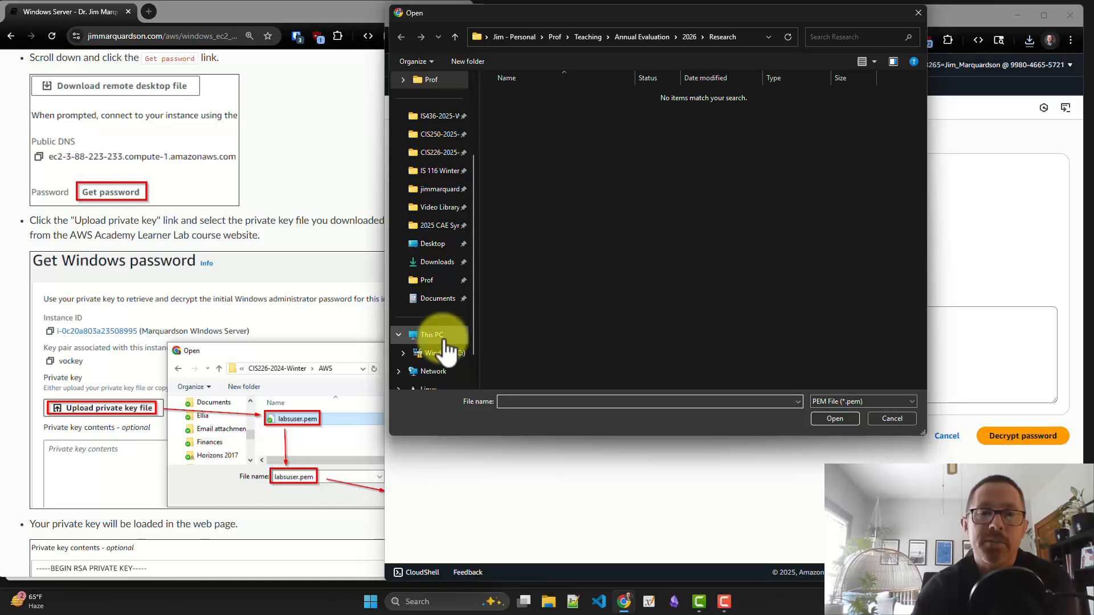
scroll(448, 342, "down", 1)
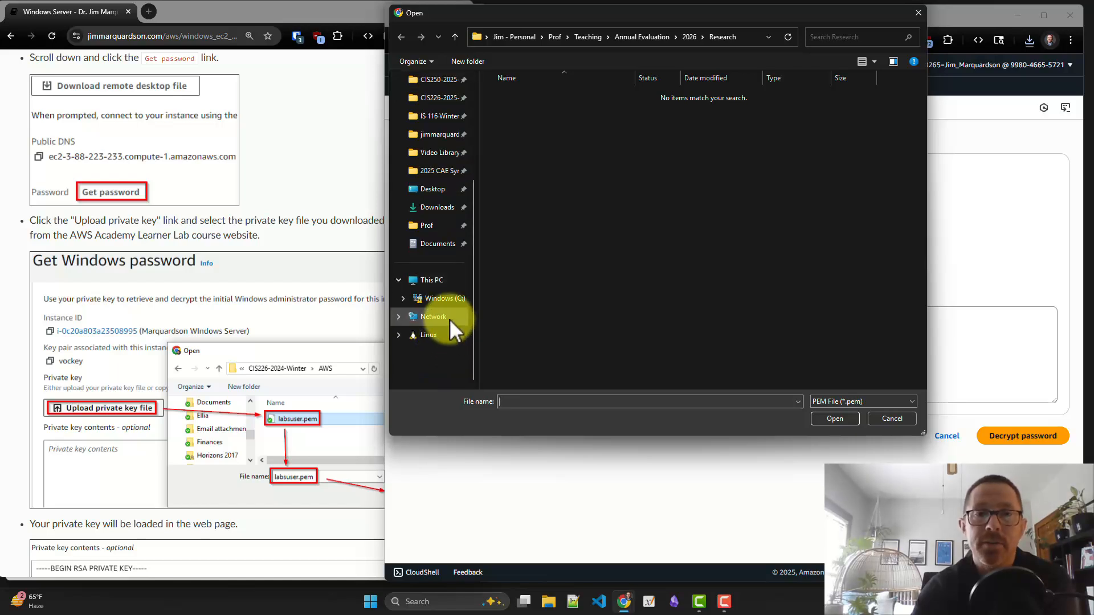
scroll(450, 321, "up", 3)
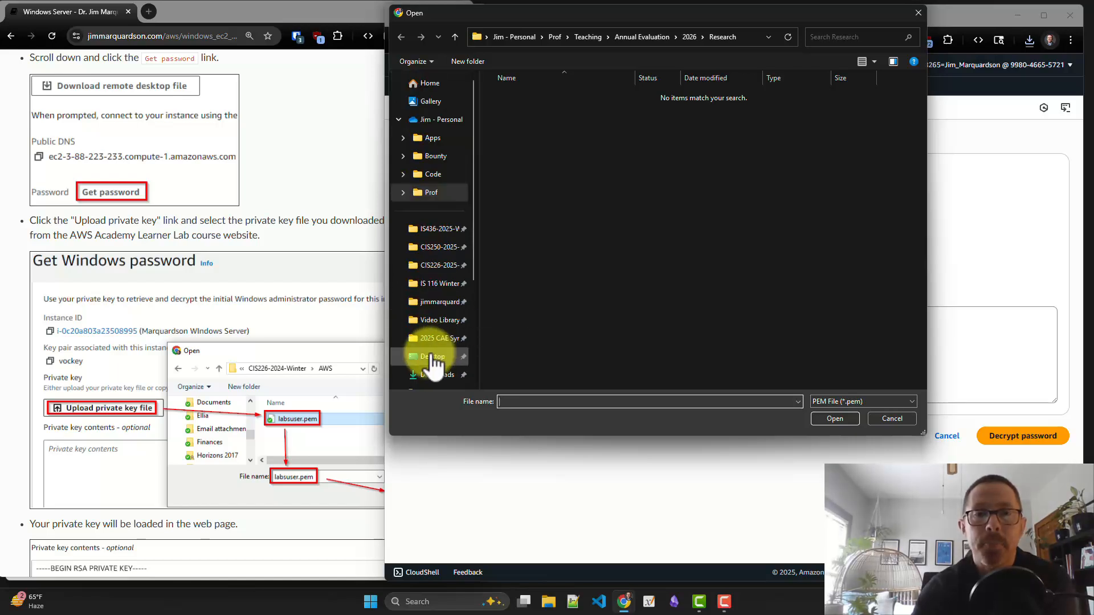
left_click(433, 357)
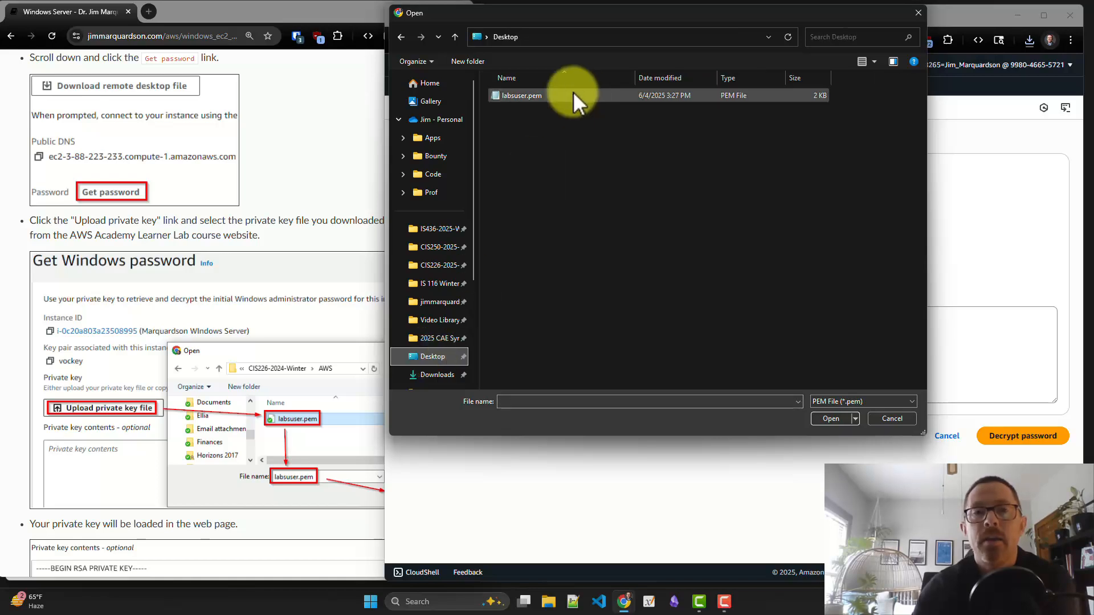
left_click(530, 98)
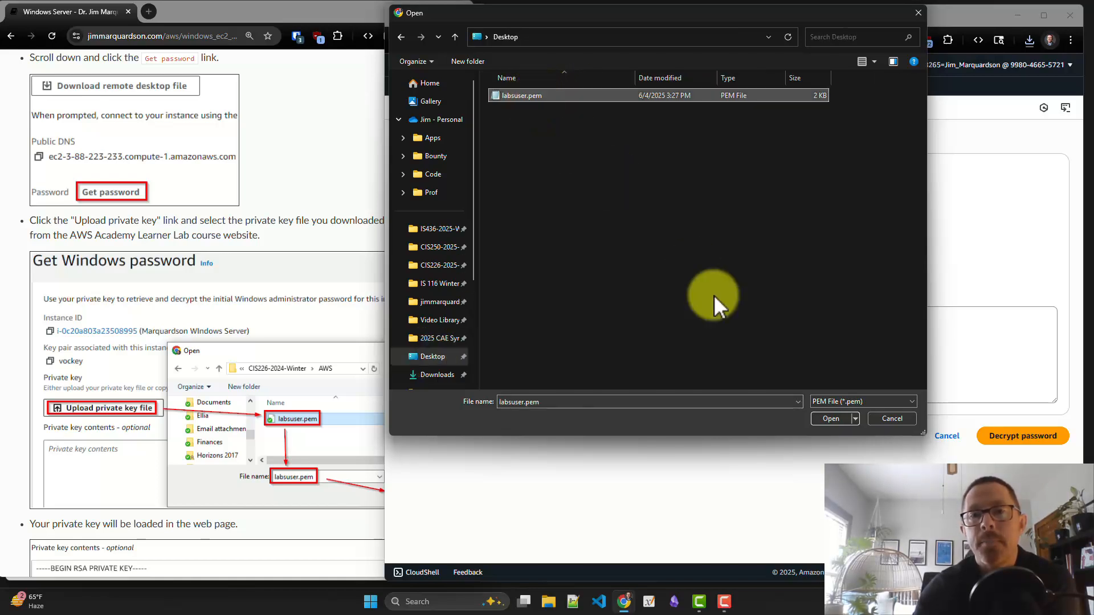
left_click(829, 418)
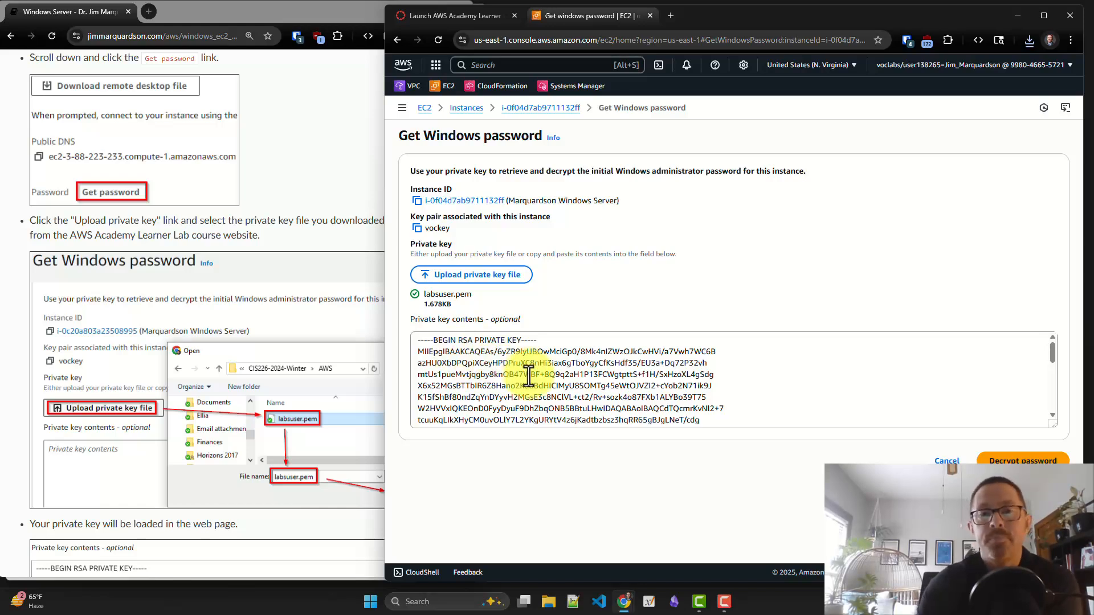
left_click(998, 462)
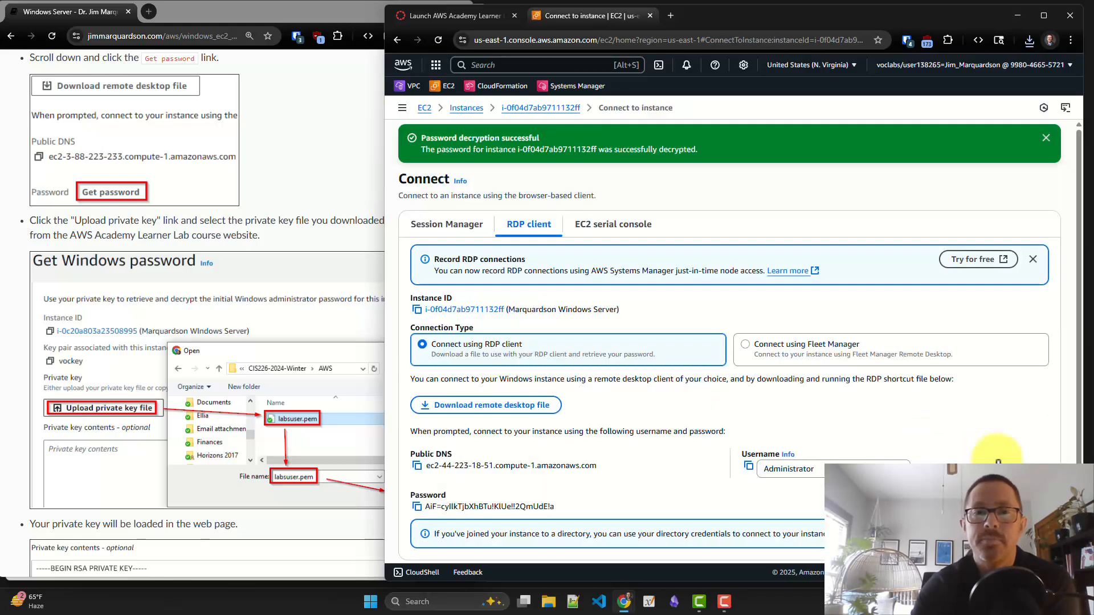
Step: Copy the decrypted administrator password and open the downloaded remote desktop file, following the guide's Remote Desktop Connection instructions
left_click(417, 508)
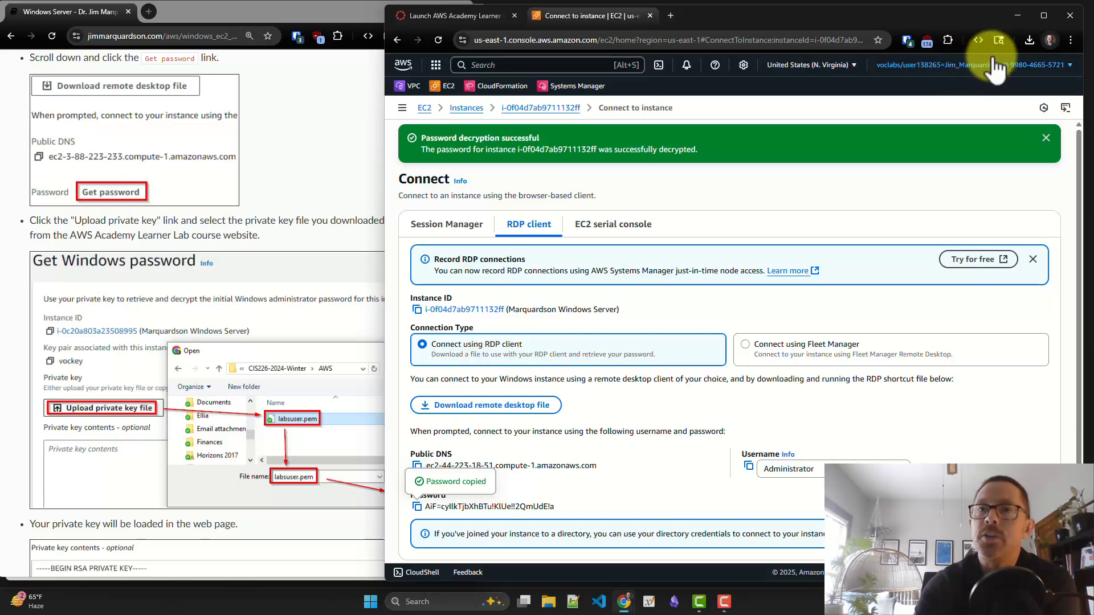
left_click(1029, 48)
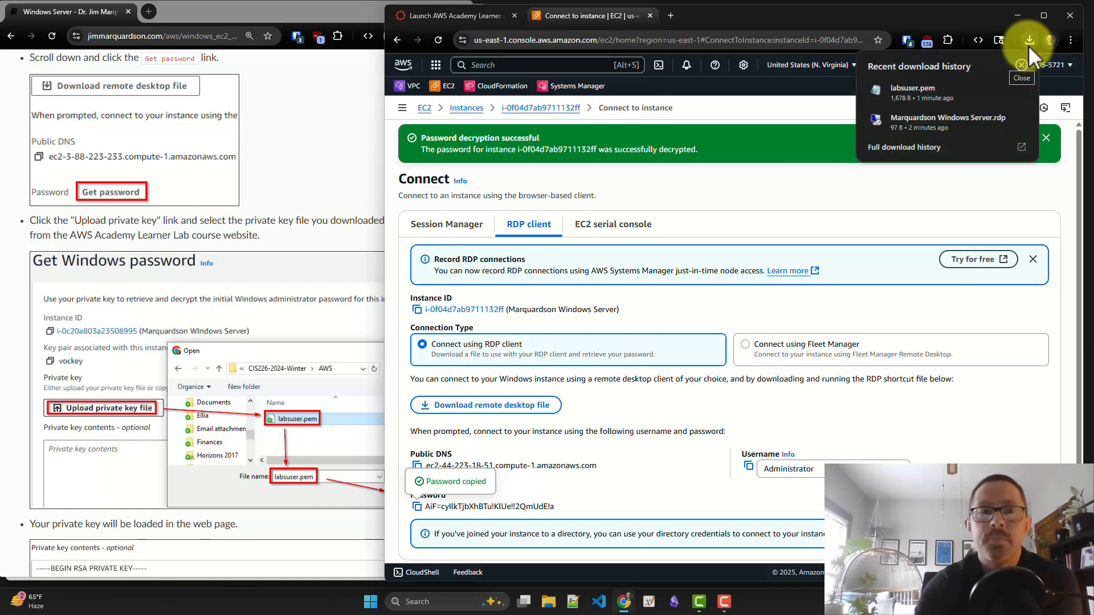
scroll(163, 333, "down", 3)
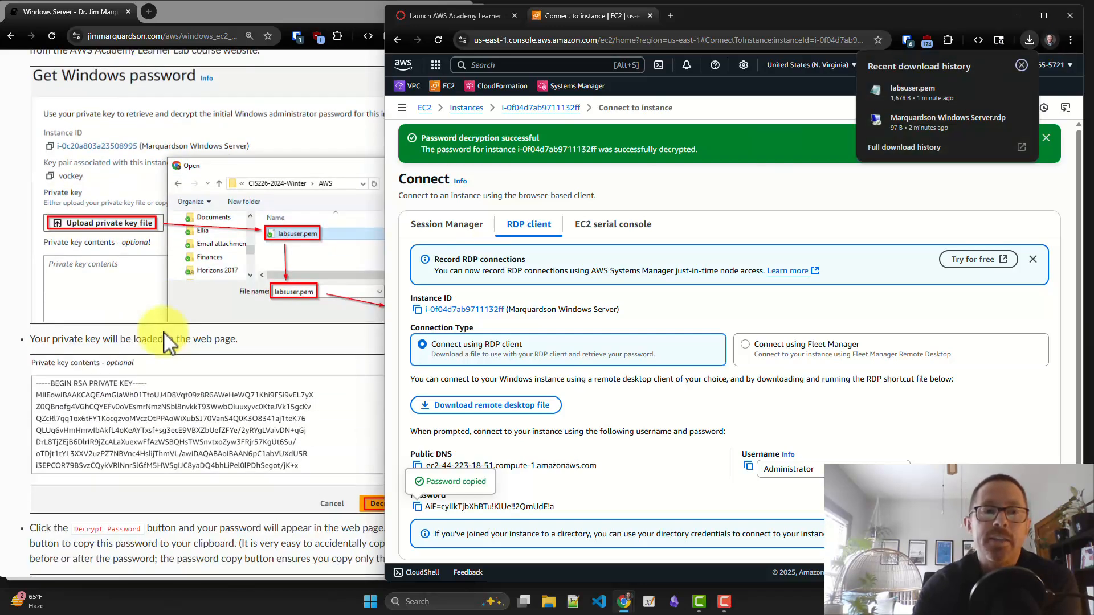
scroll(165, 333, "down", 5)
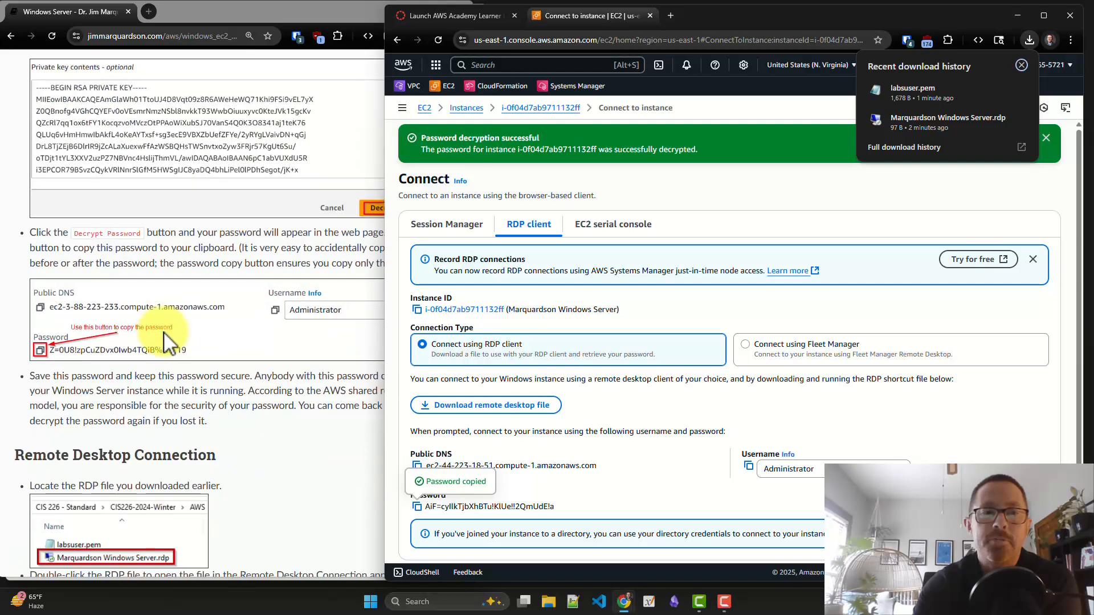
scroll(163, 333, "down", 7)
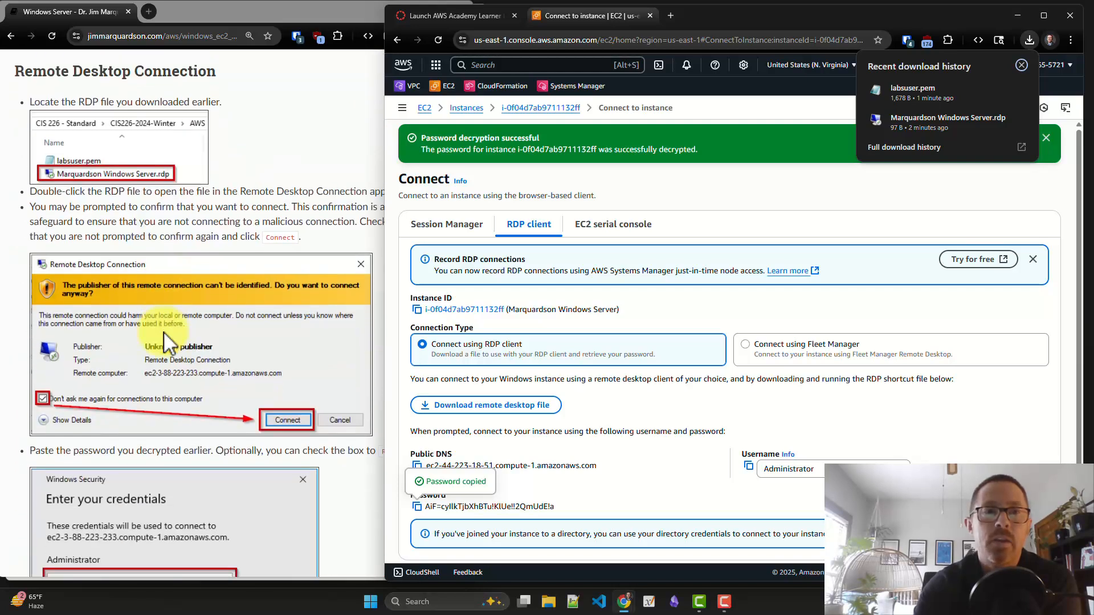
scroll(163, 342, "down", 1)
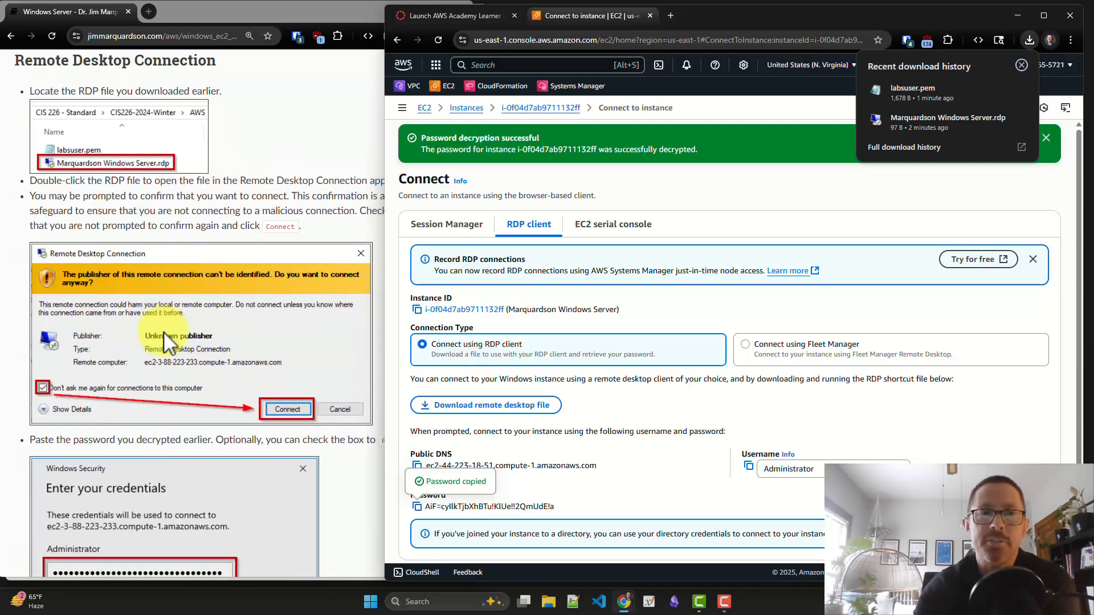
scroll(163, 332, "down", 1)
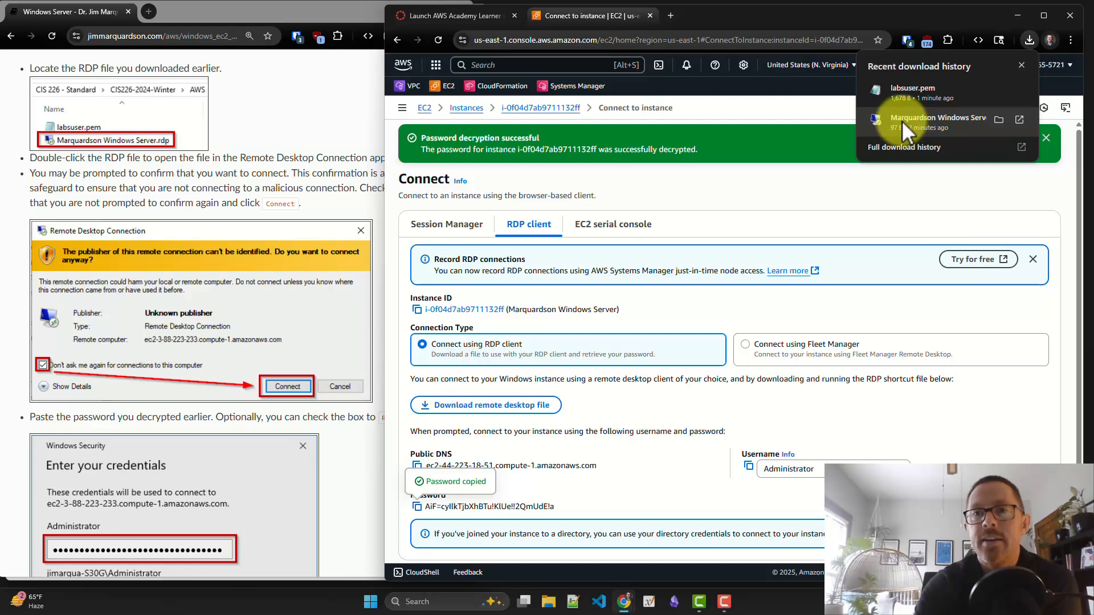
left_click(953, 121)
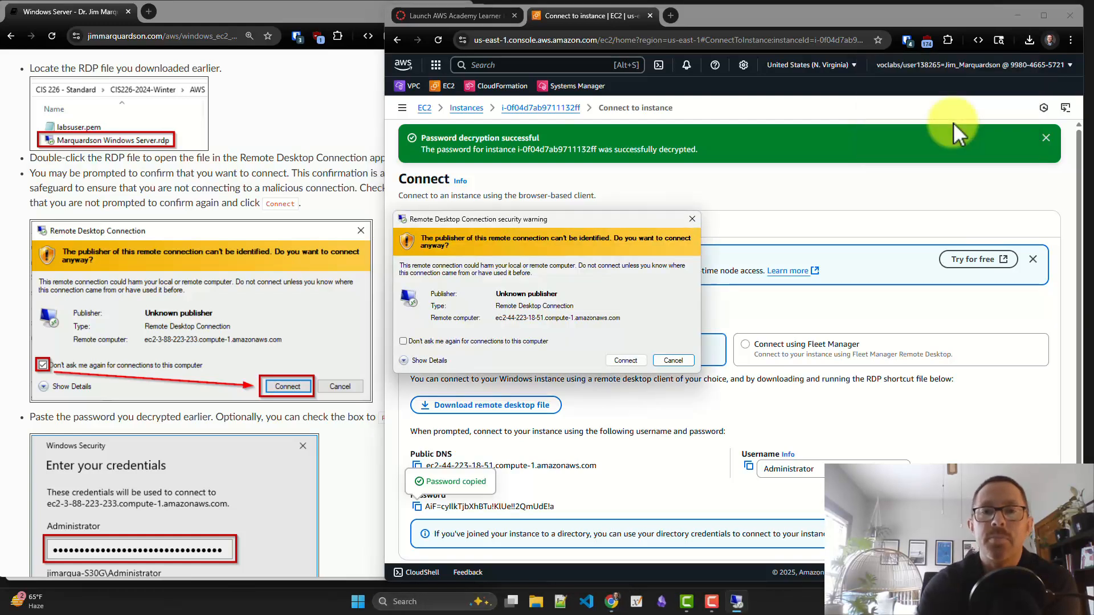
Step: Accept the unknown-publisher warning for the remote connection and turn off further prompts for this computer
left_click_drag(560, 218, 647, 126)
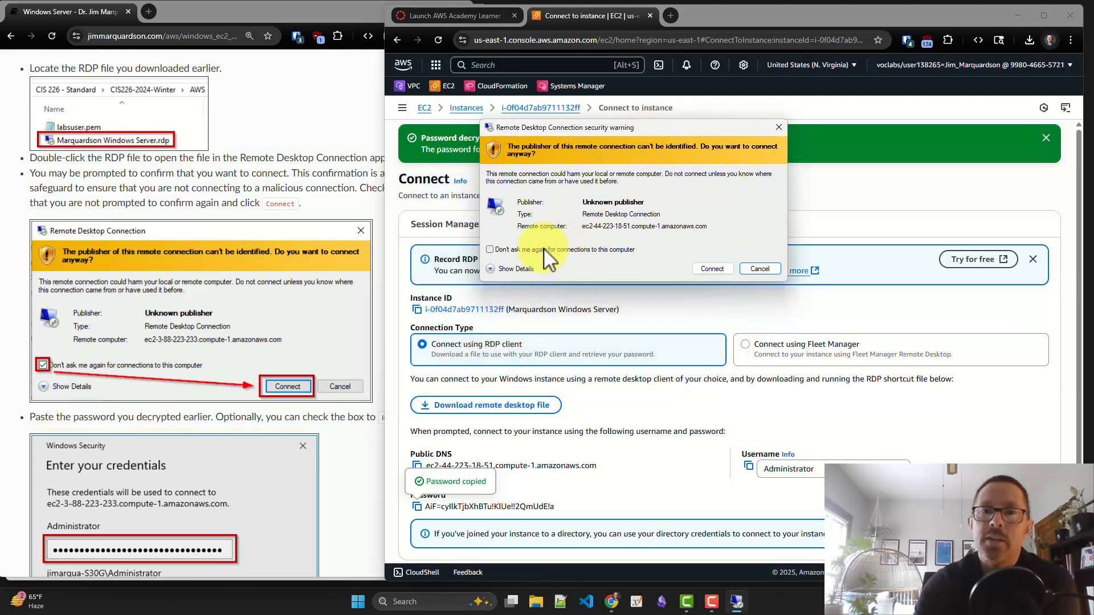
left_click(502, 251)
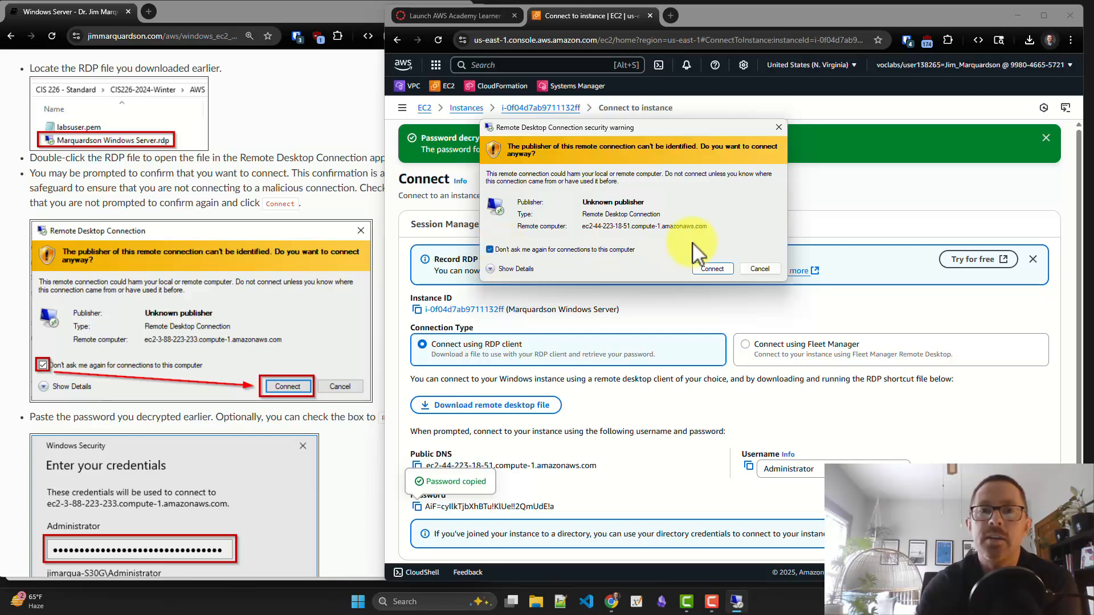
left_click(712, 269)
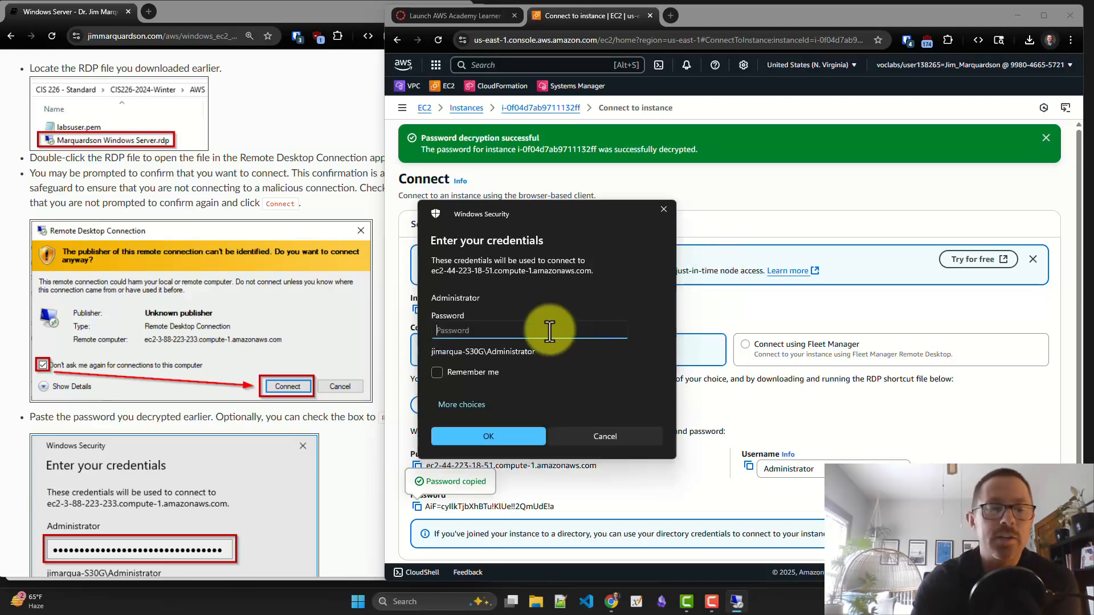
Step: Sign in as Administrator with the copied administrator password and accept the certificate warning without being asked again for this computer
key("ctrl+v")
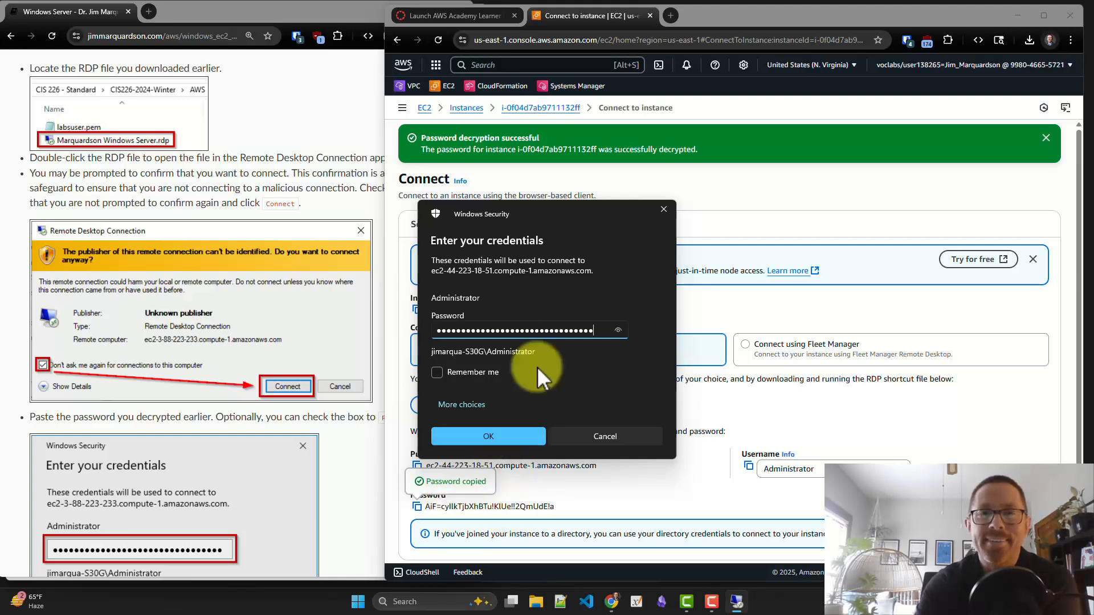
left_click(617, 329)
left_click(617, 329)
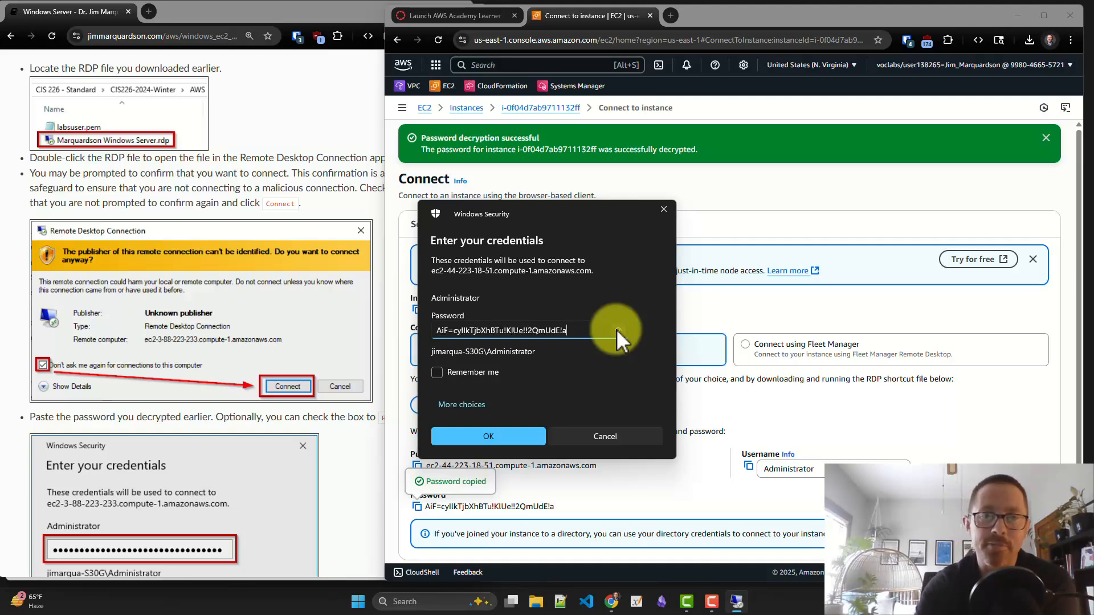
left_click(616, 329)
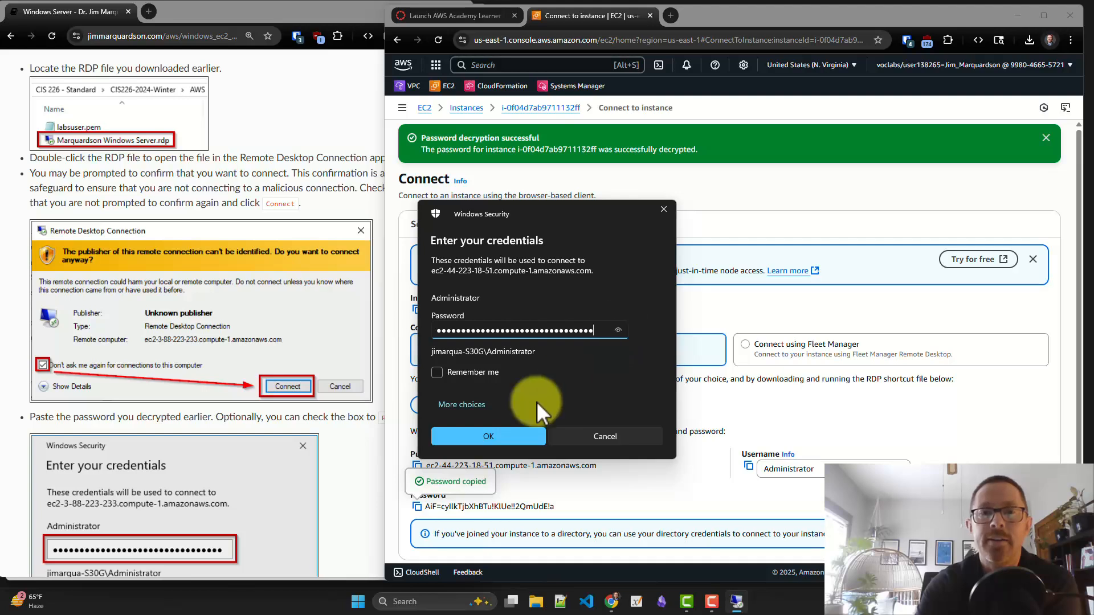
left_click(487, 436)
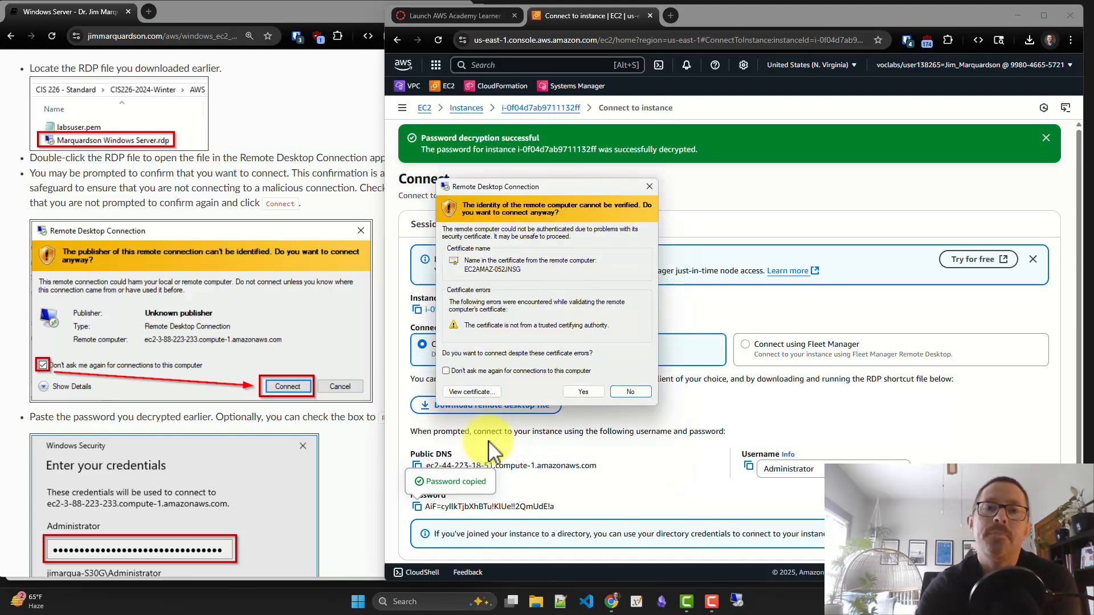
left_click(503, 373)
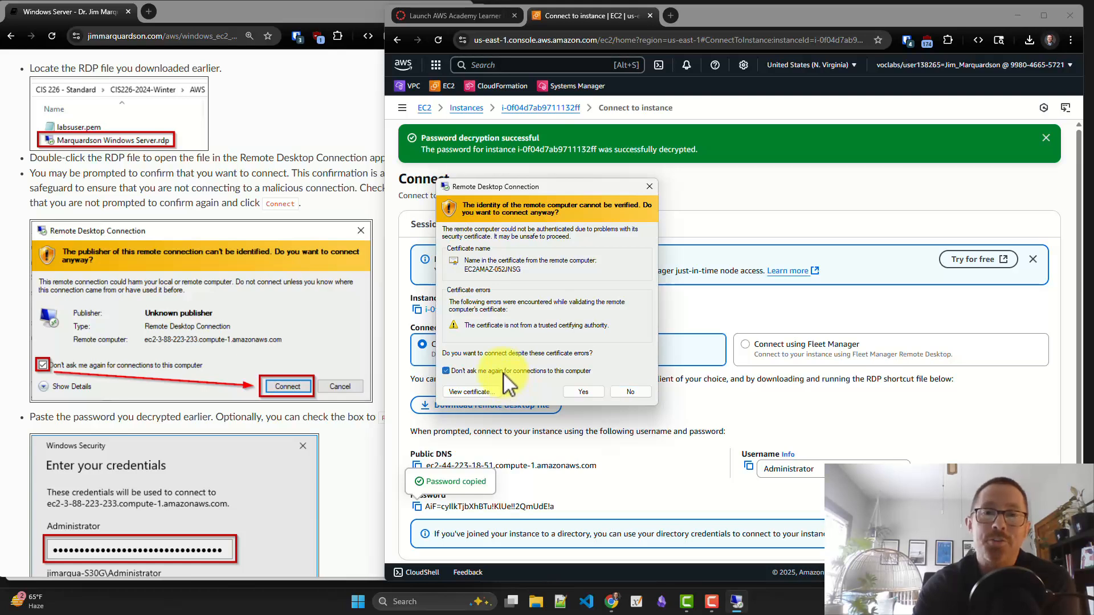
left_click(582, 391)
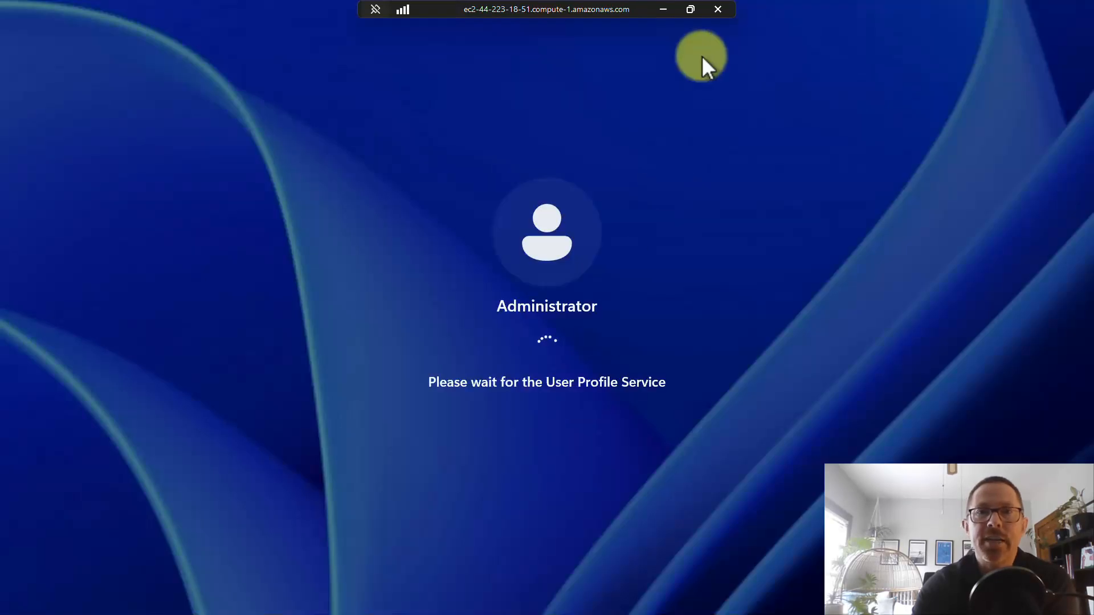
Step: Take the remote session out of full screen and enlarge its window over the lab guide and AWS console
left_click(691, 10)
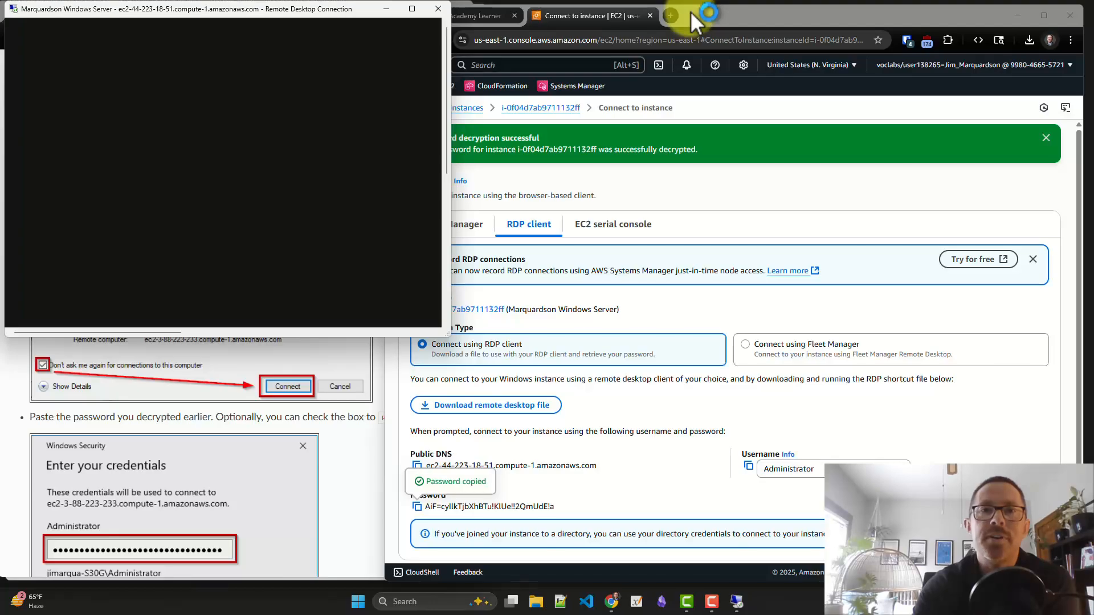
left_click_drag(258, 8, 513, 74)
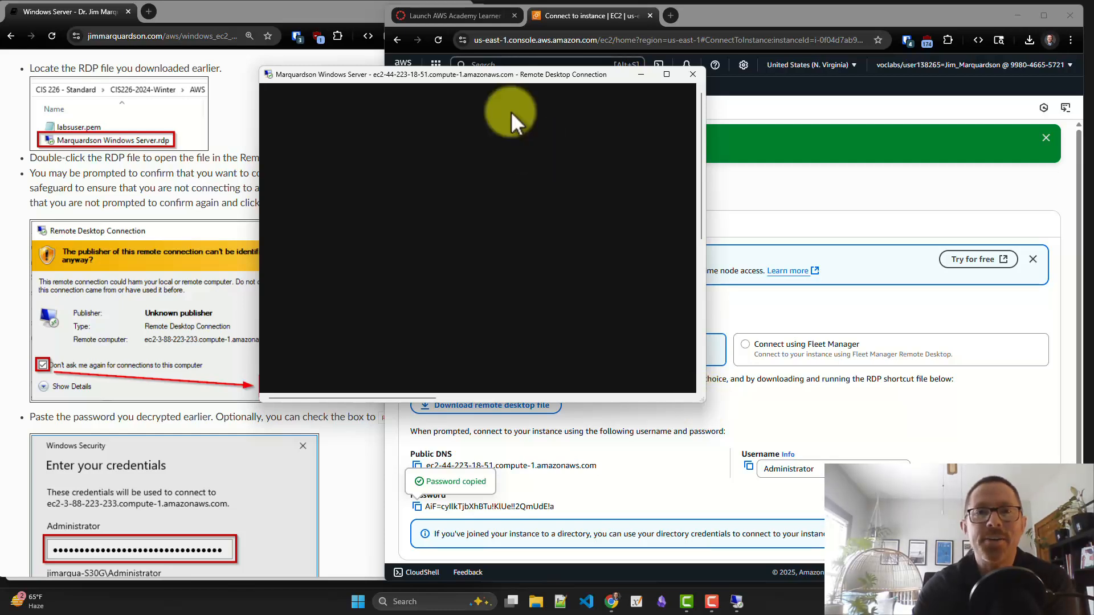
left_click_drag(476, 77, 398, 18)
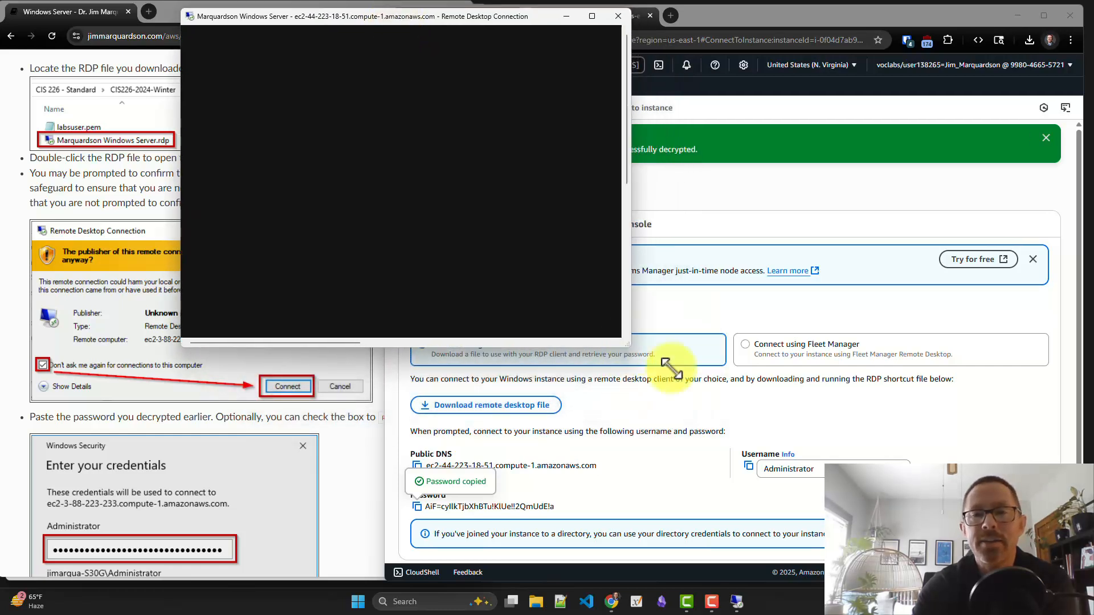
left_click_drag(625, 343, 979, 544)
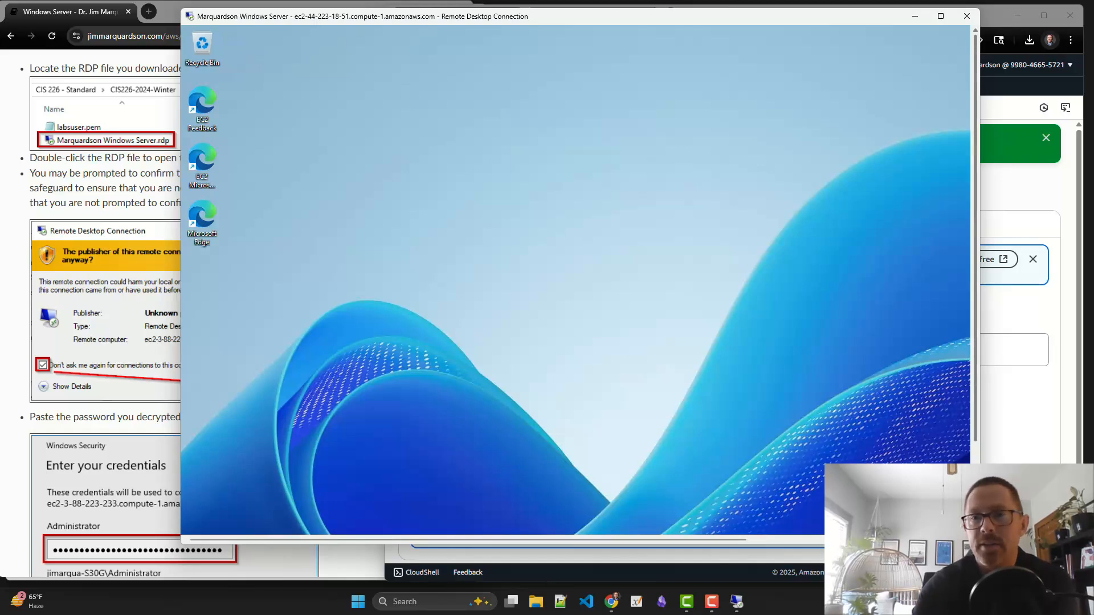
Step: Open Server Manager on the remote server and dismiss the Windows Admin Center and Azure Arc message permanently
left_click(975, 494)
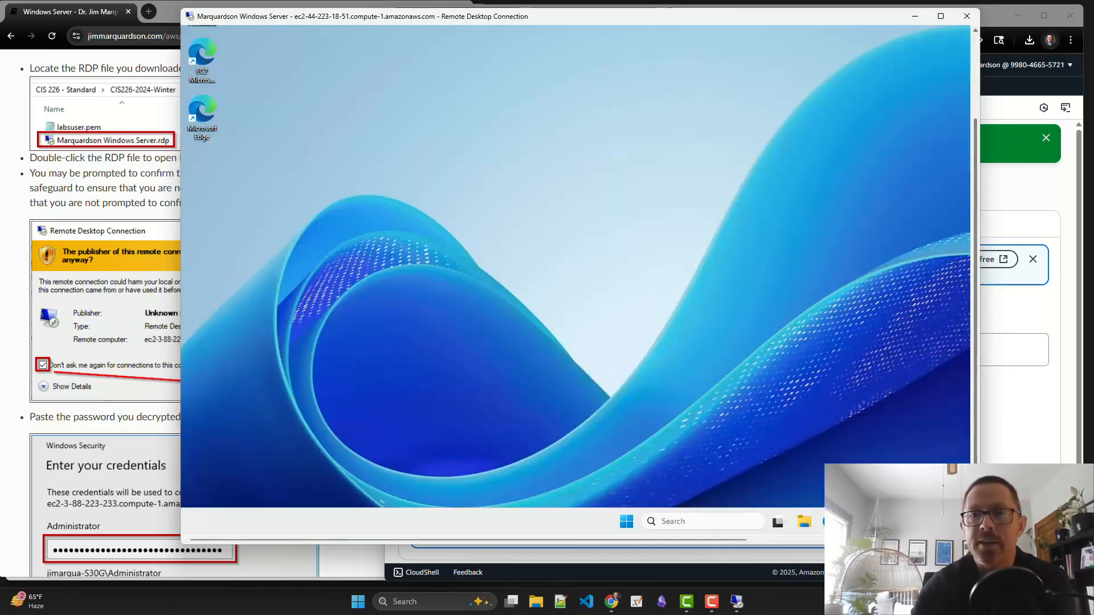
mouse_move(976, 493)
left_mouse_down()
mouse_move(984, 379)
mouse_move(981, 496)
left_mouse_up()
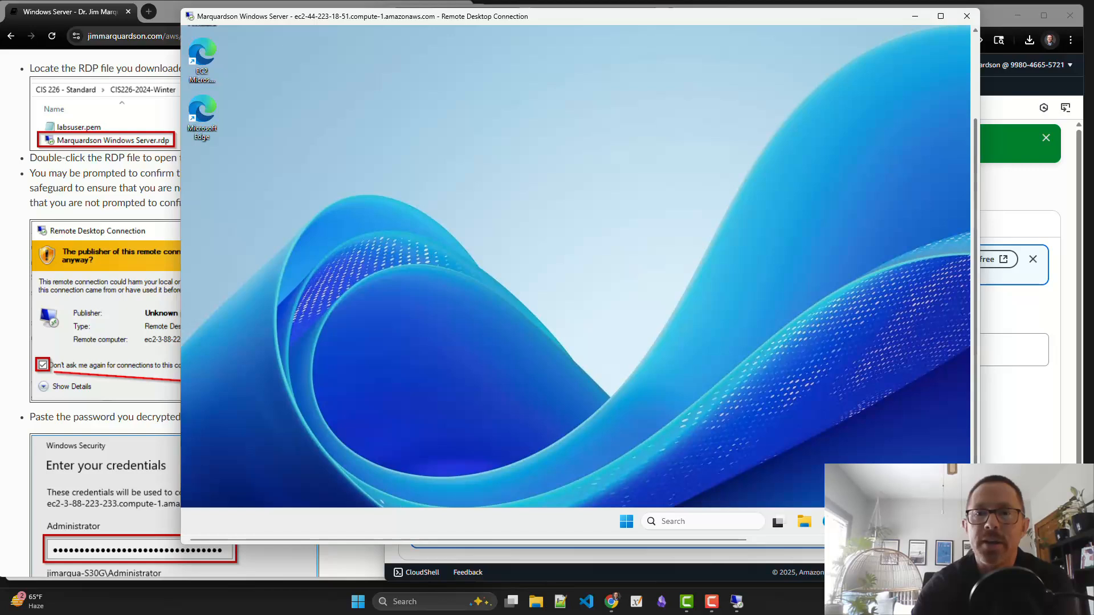
left_click(839, 540)
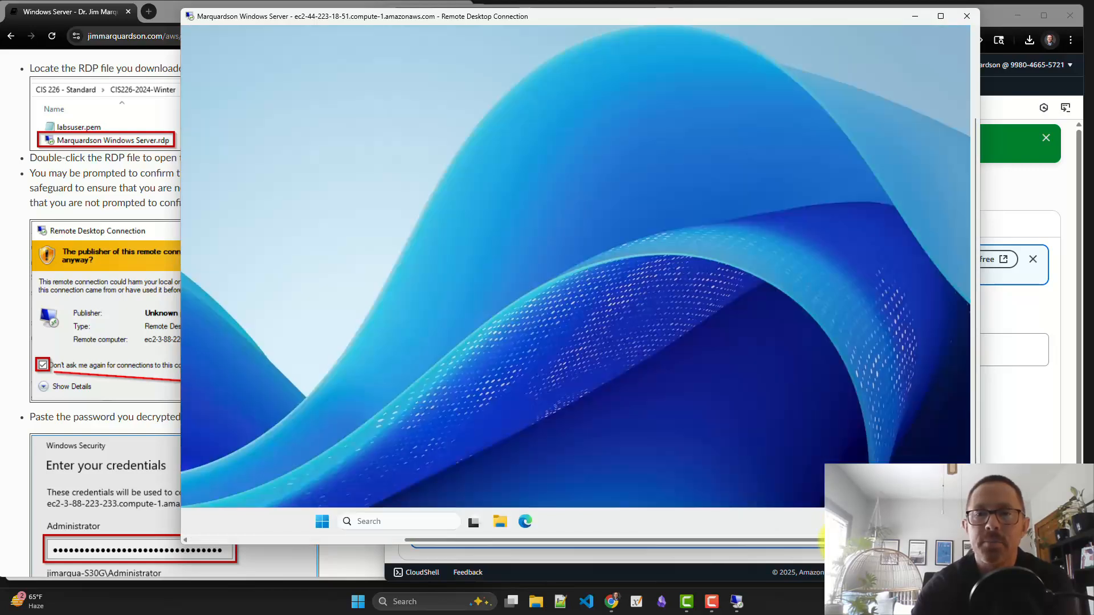
left_click_drag(832, 542, 638, 539)
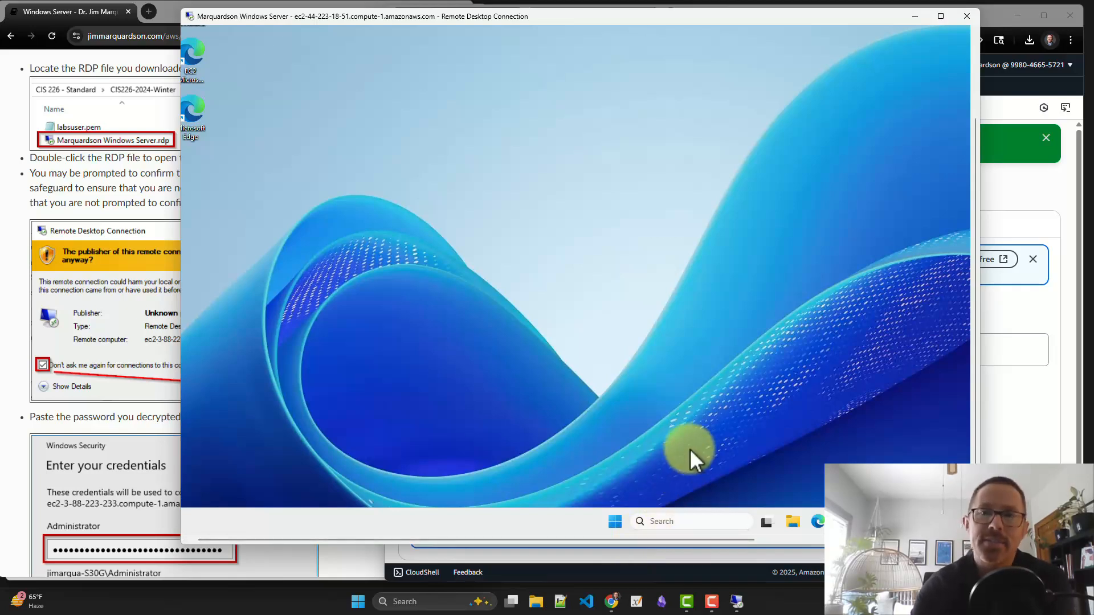
left_click(978, 92)
left_click_drag(979, 91, 977, 224)
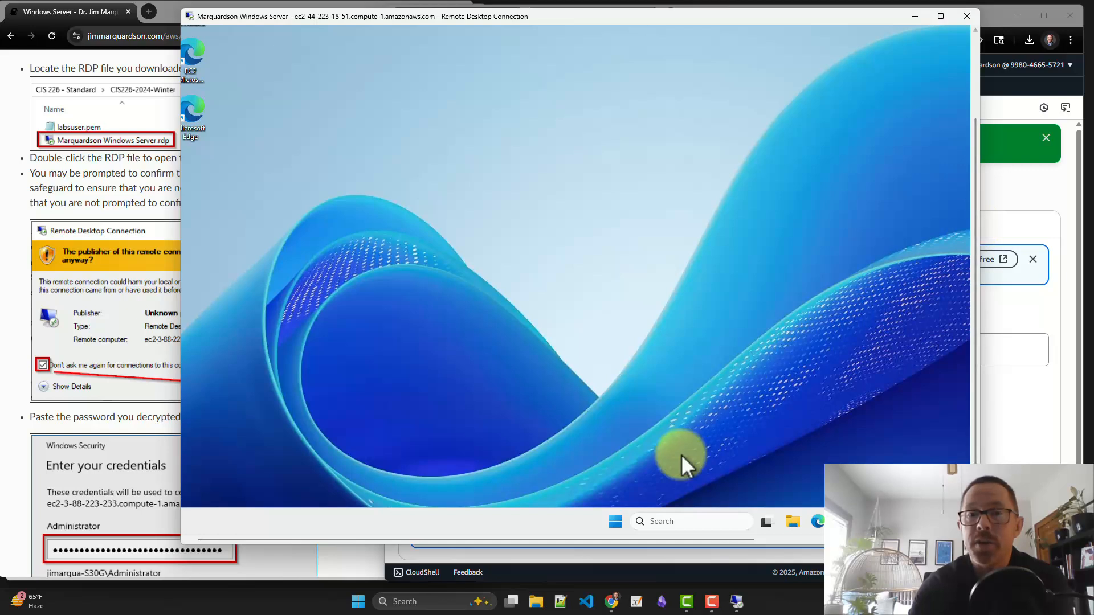
left_click(616, 523)
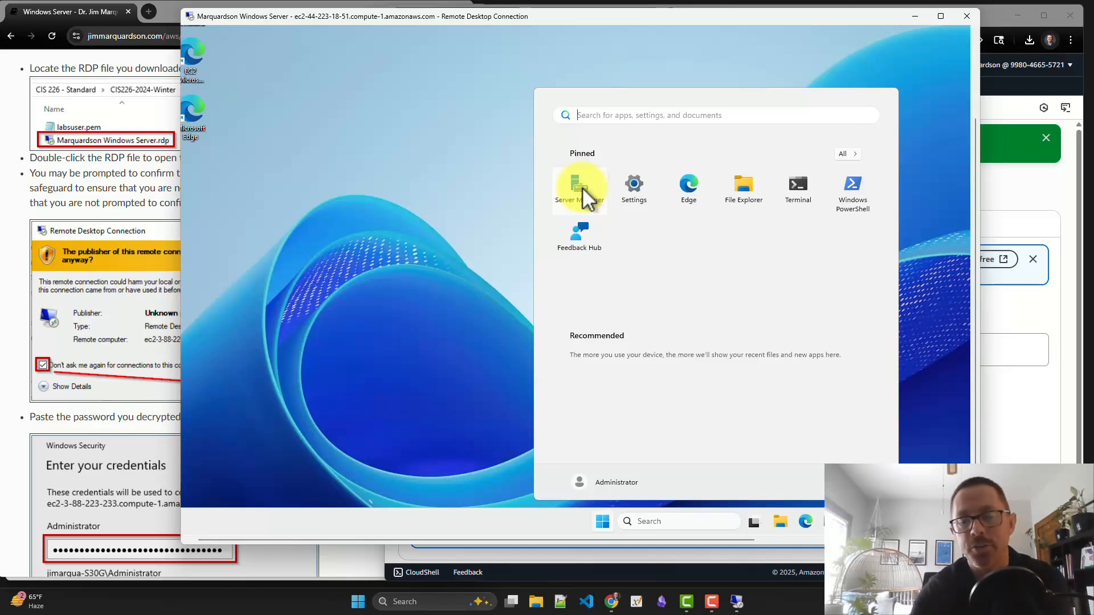
left_click(582, 194)
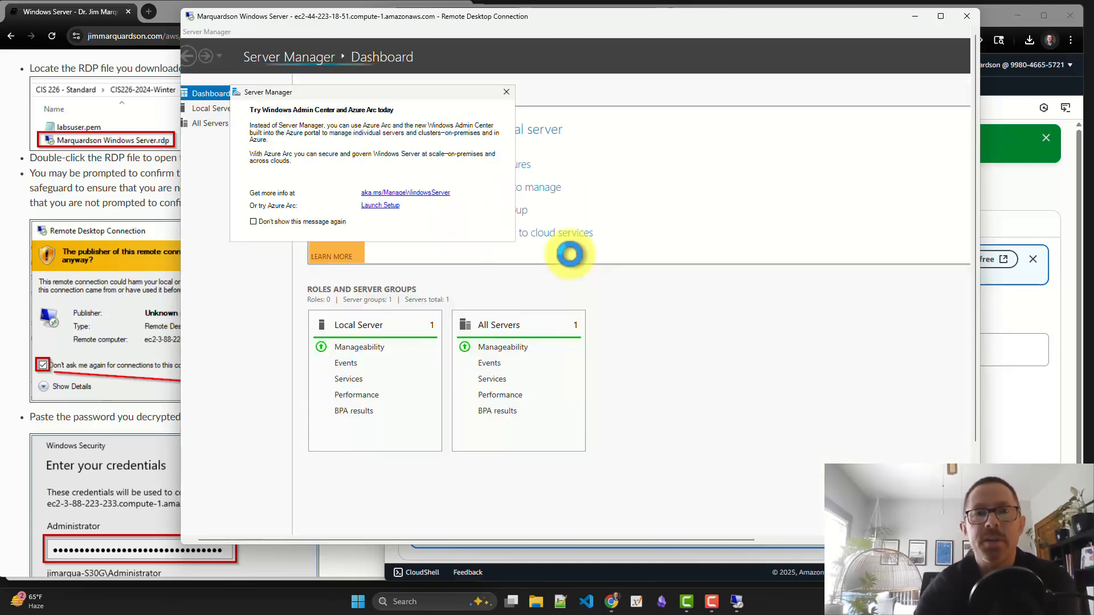
left_click(253, 223)
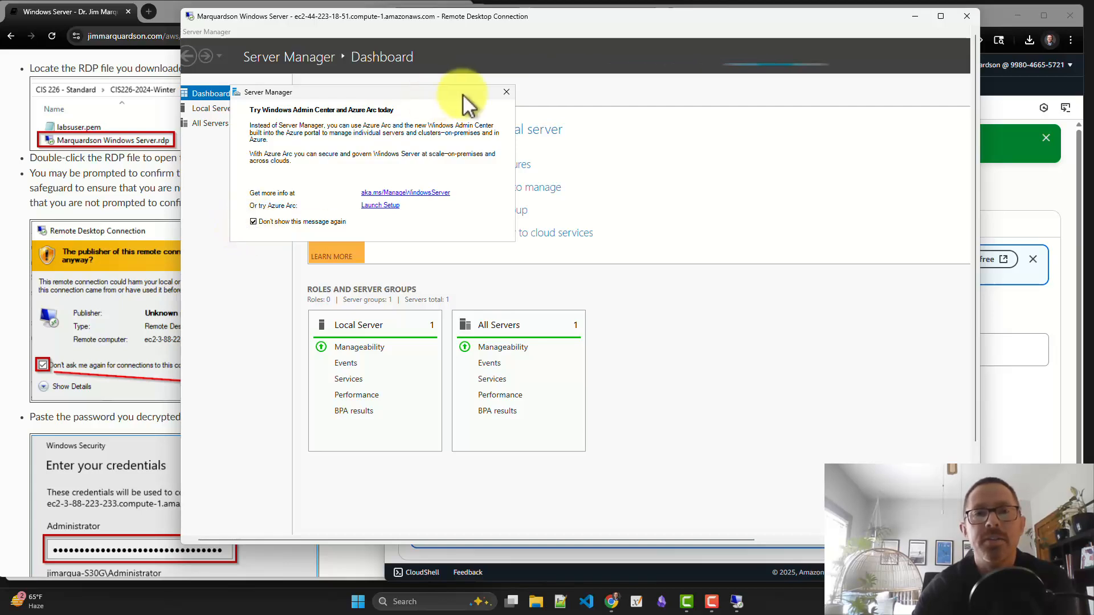
left_click(506, 93)
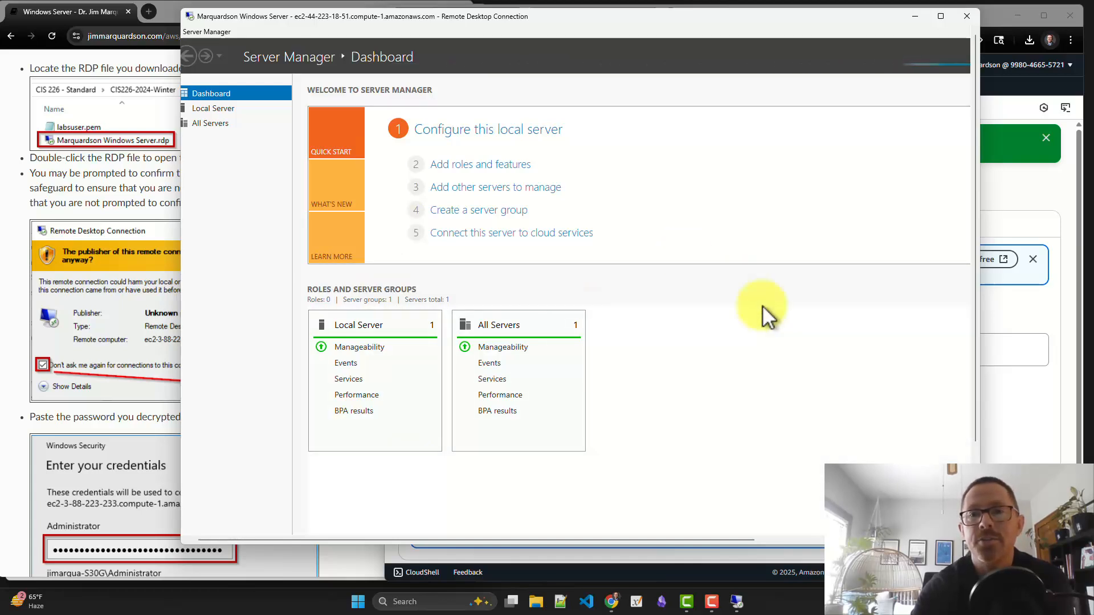
Step: Close Server Manager and look over the remote server's desktop
left_click(831, 539)
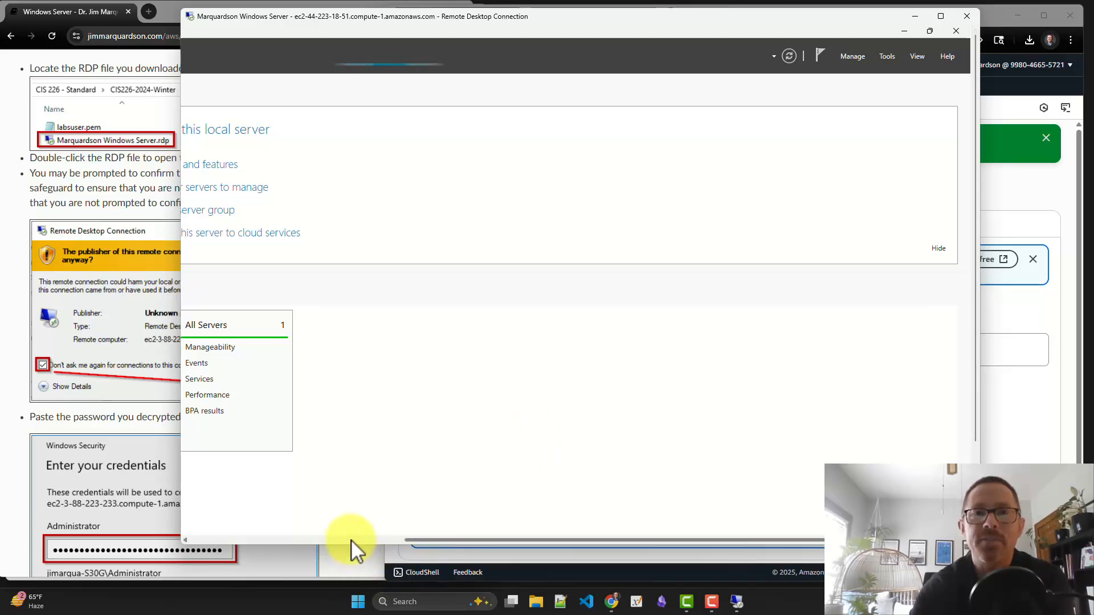
left_click(952, 31)
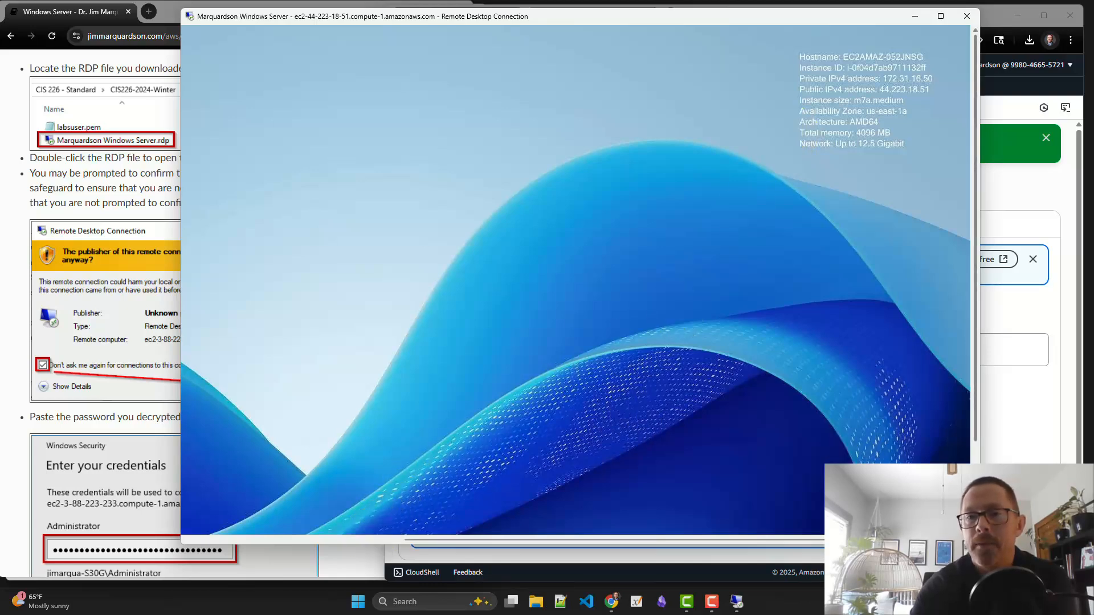
left_click(975, 489)
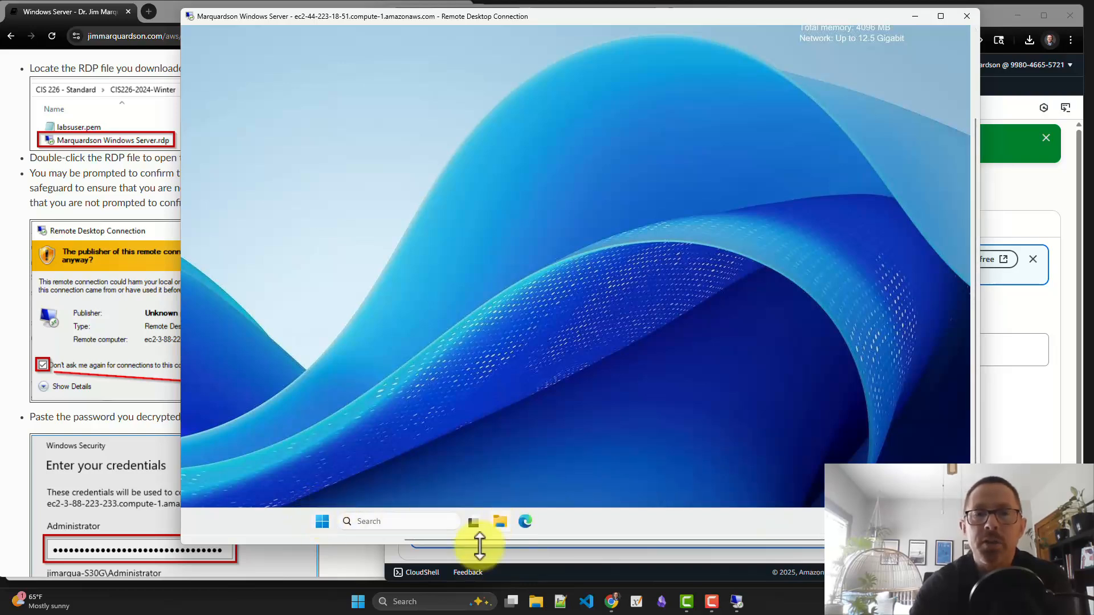
left_click_drag(485, 539, 230, 521)
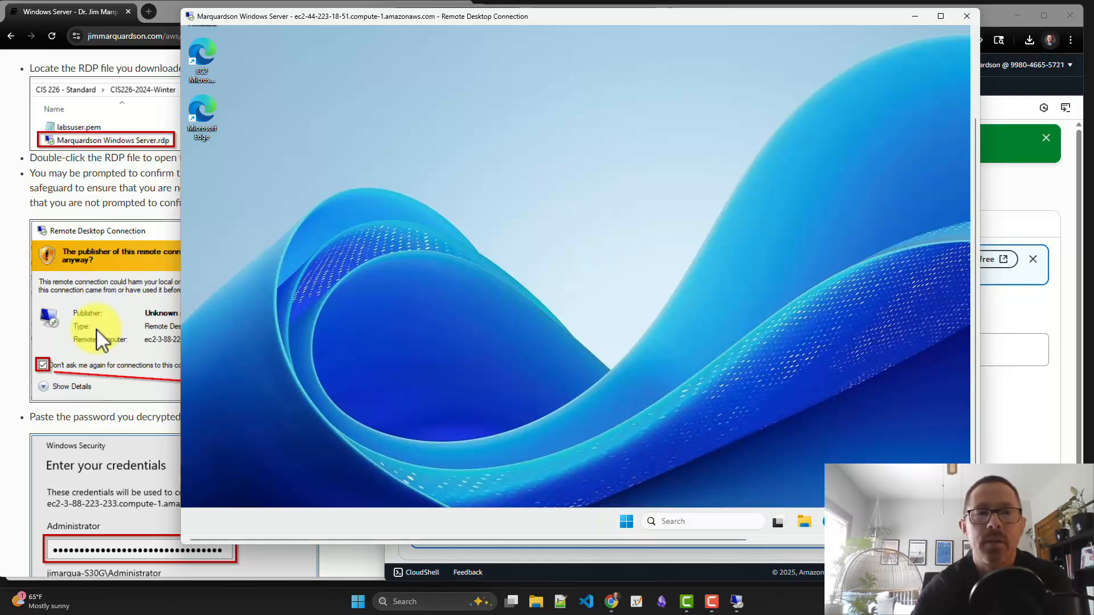
Step: Follow the lab guide to its section on stopping the Windows Server instance and disconnect the remote desktop session
scroll(97, 331, "down", 5)
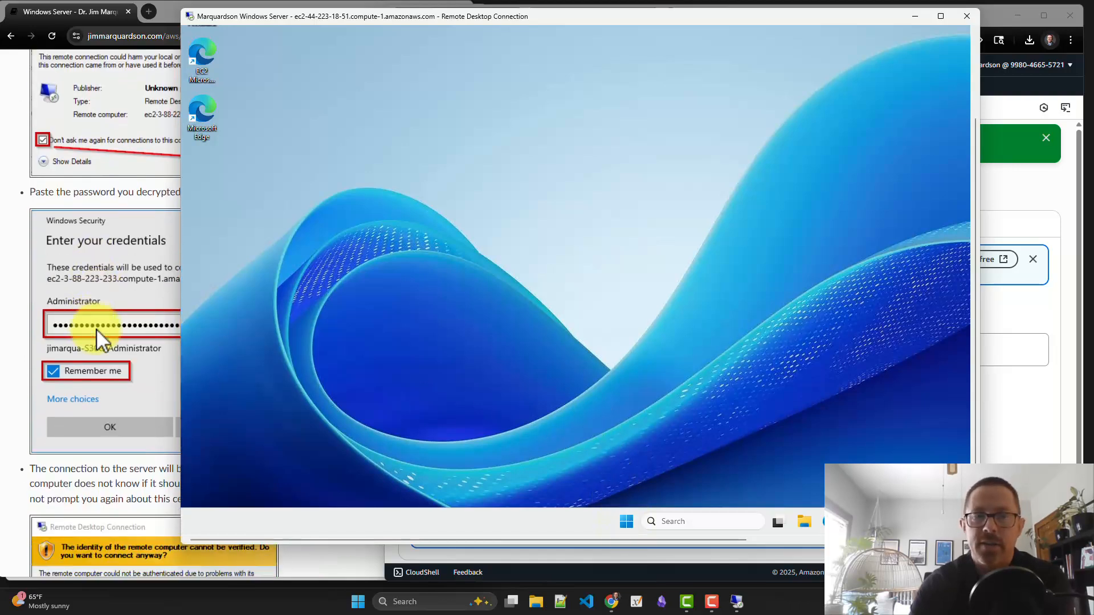
scroll(97, 330, "down", 1)
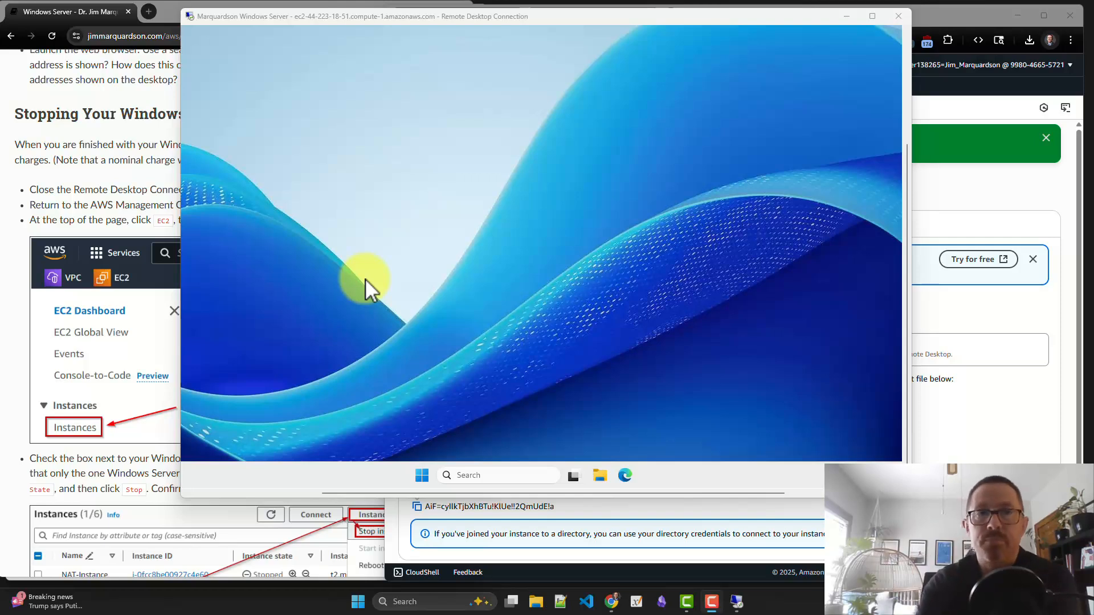
left_click(899, 16)
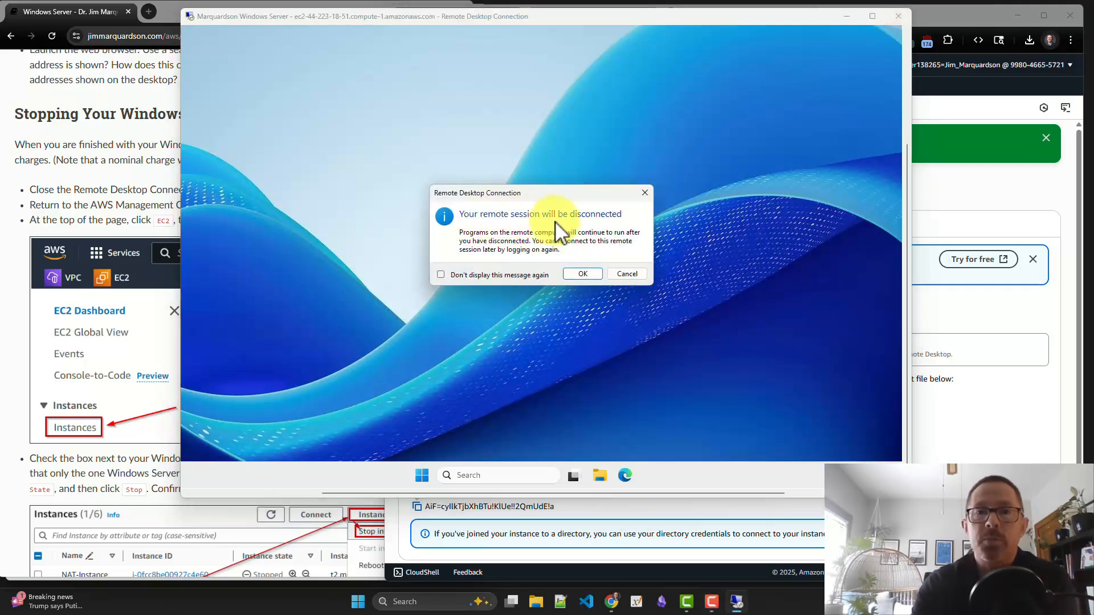
left_click(580, 273)
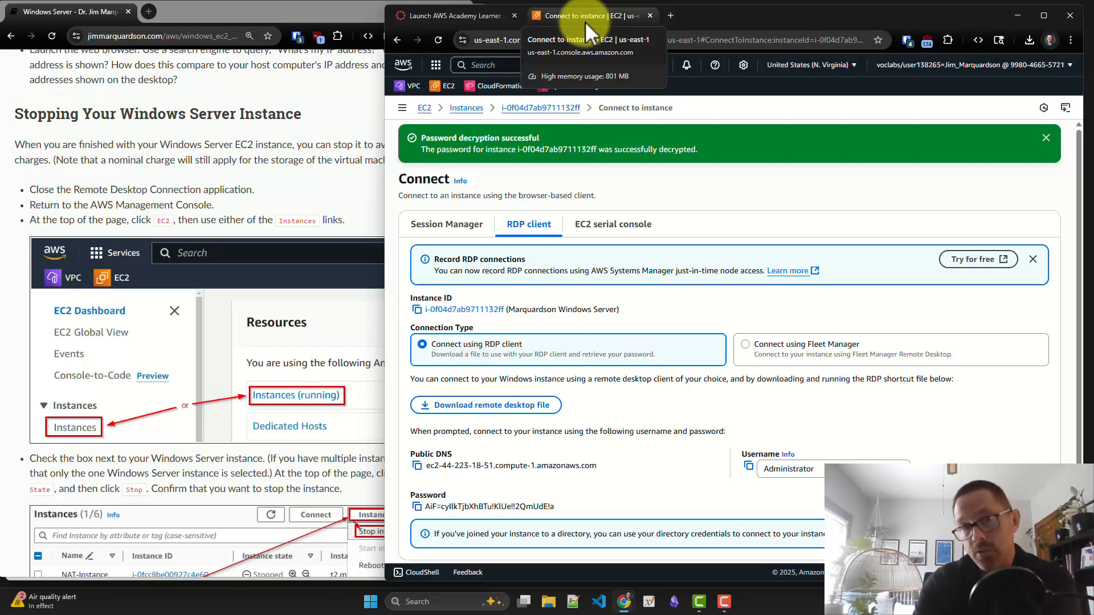
Step: Return to the EC2 instances list and refresh it
left_click(471, 113)
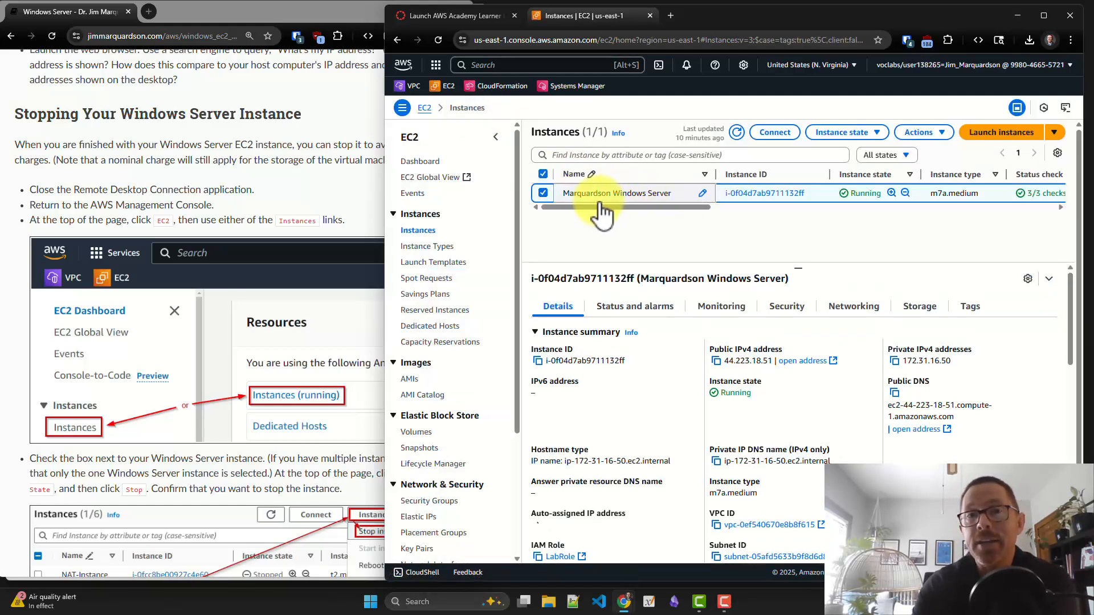
left_click(737, 133)
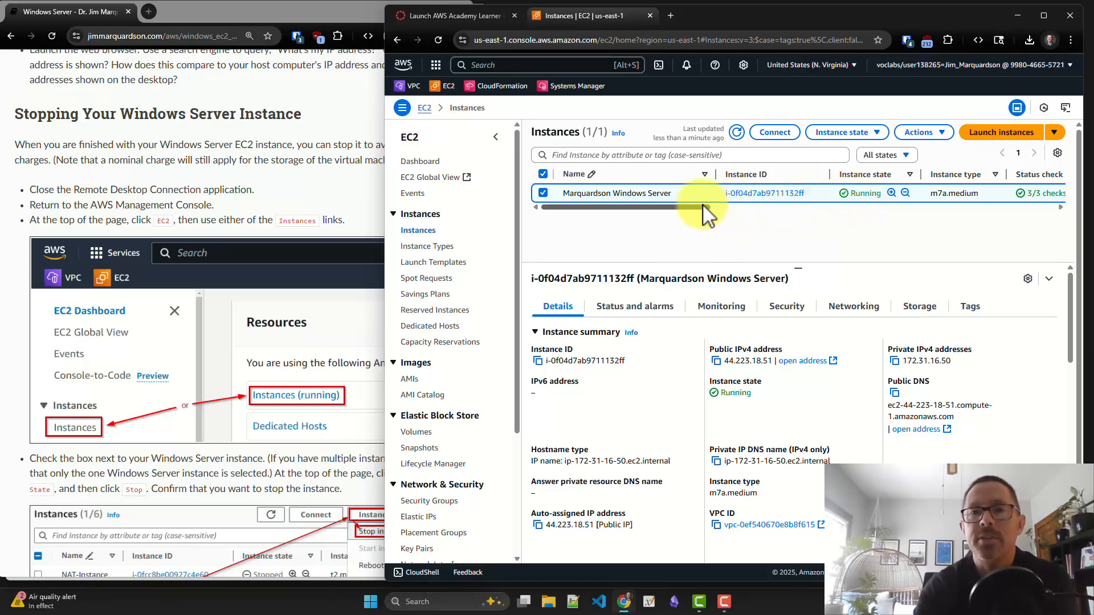
left_click_drag(702, 207, 676, 214)
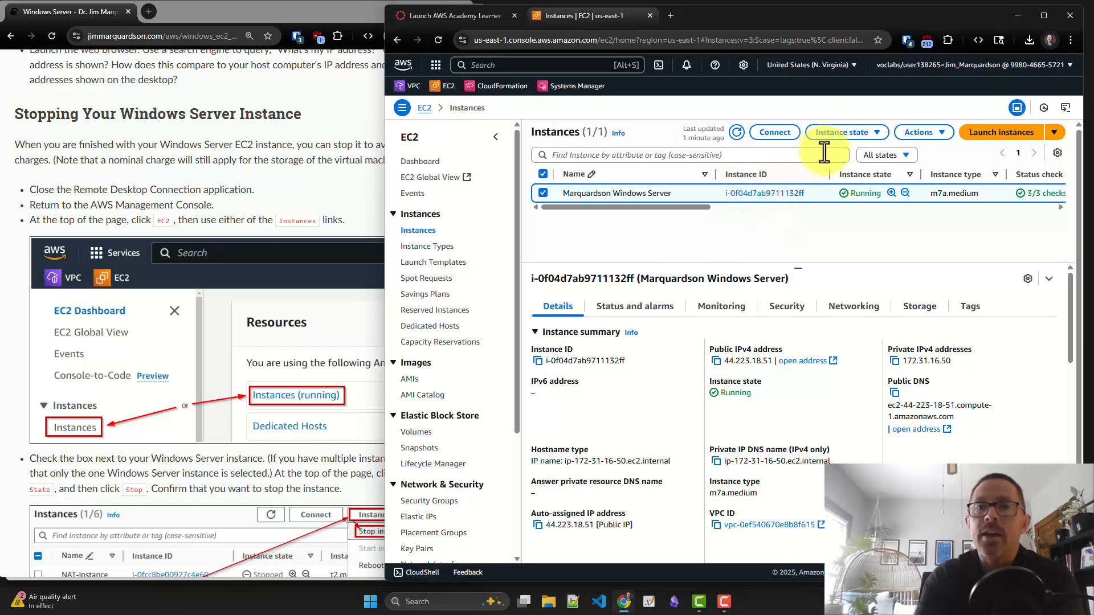
Step: Select only the Windows Server instance, then stop it and confirm the stop
left_click(544, 193)
left_click(544, 193)
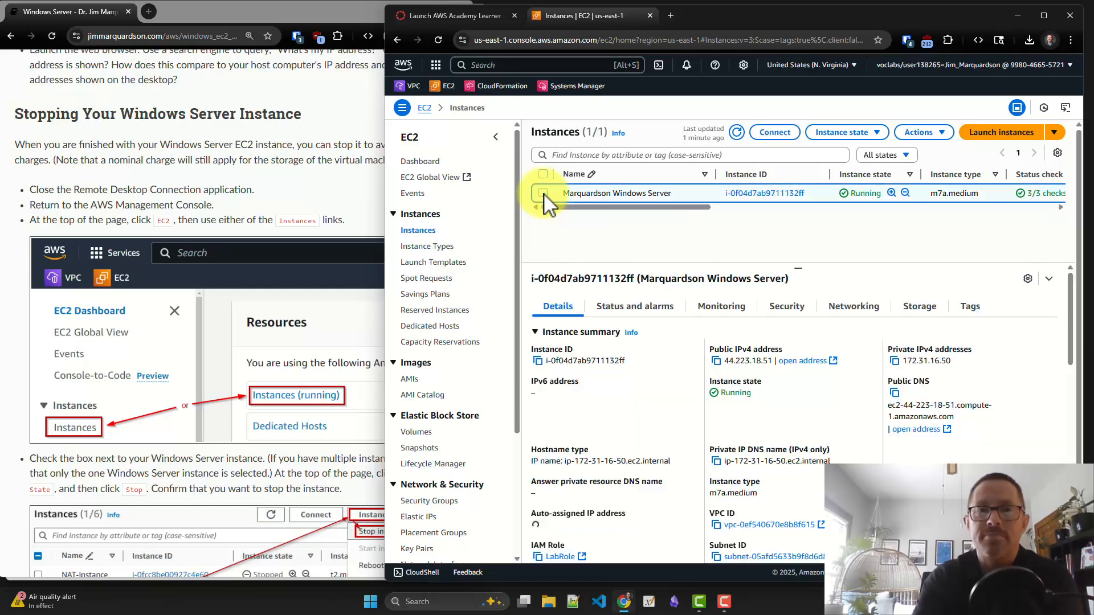
left_click(841, 137)
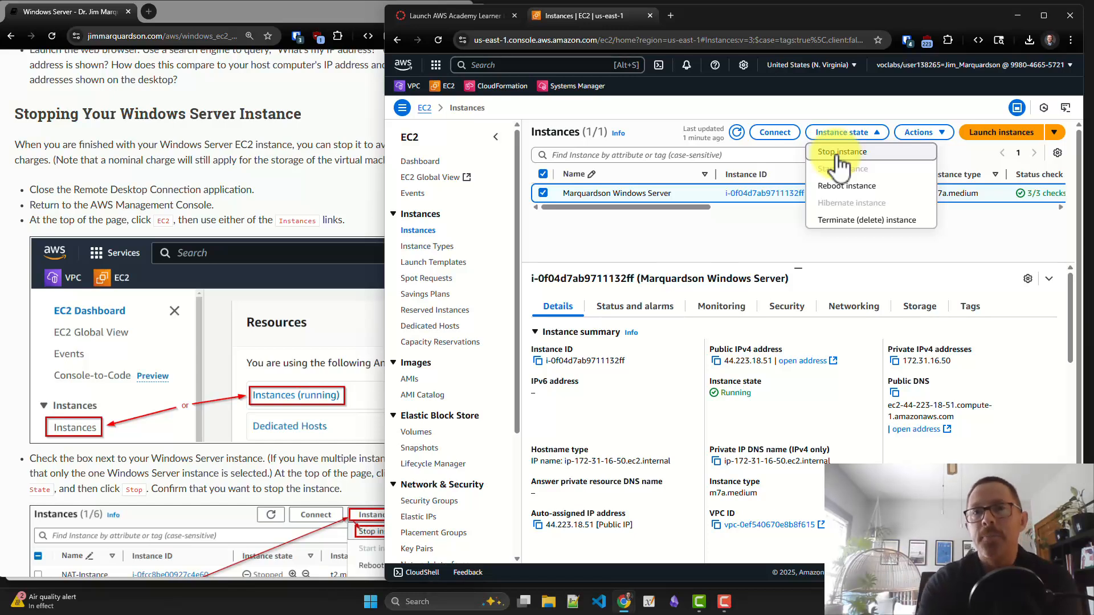
left_click(839, 153)
left_click(837, 164)
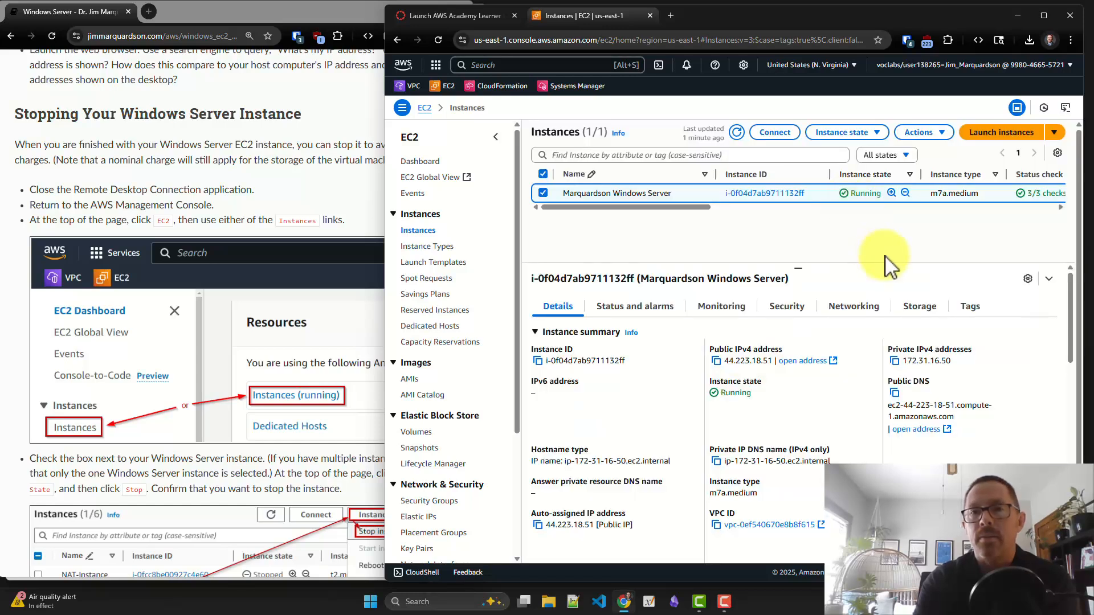
left_click(858, 136)
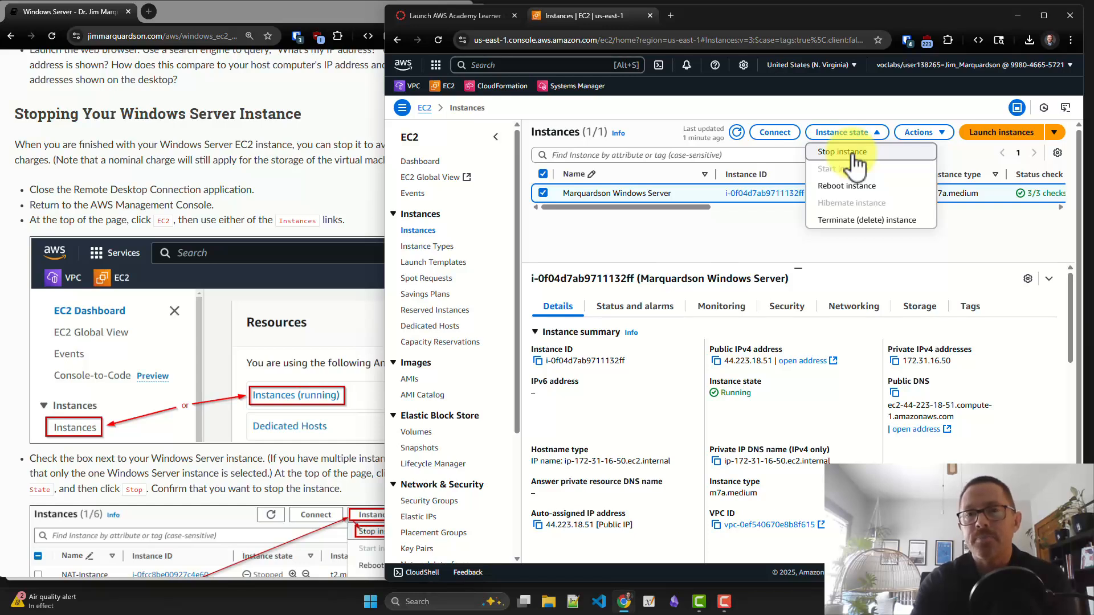
left_click(842, 152)
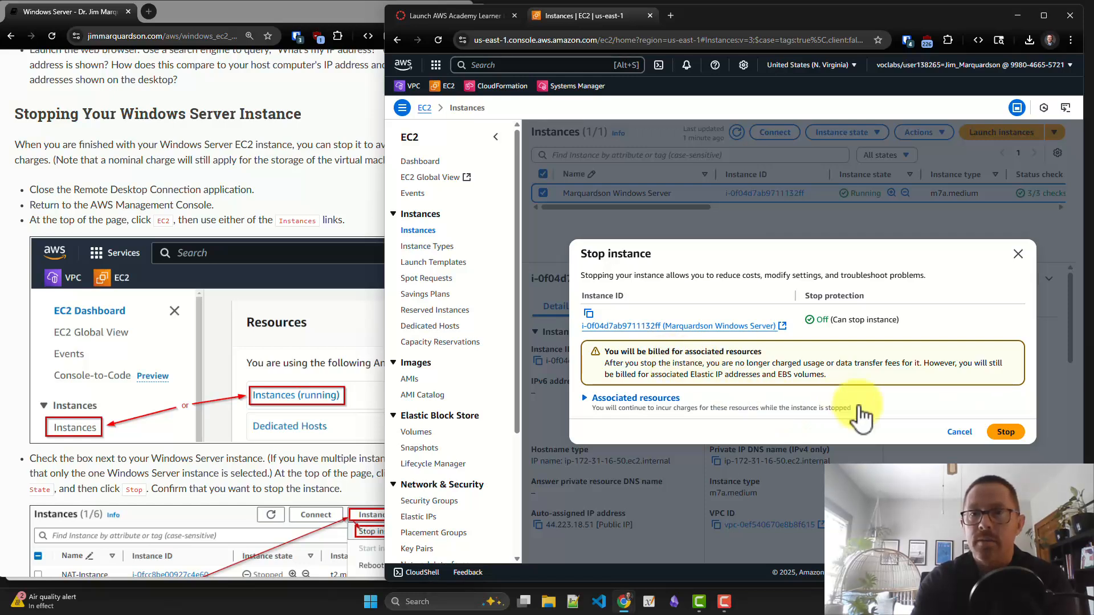
left_click(1008, 433)
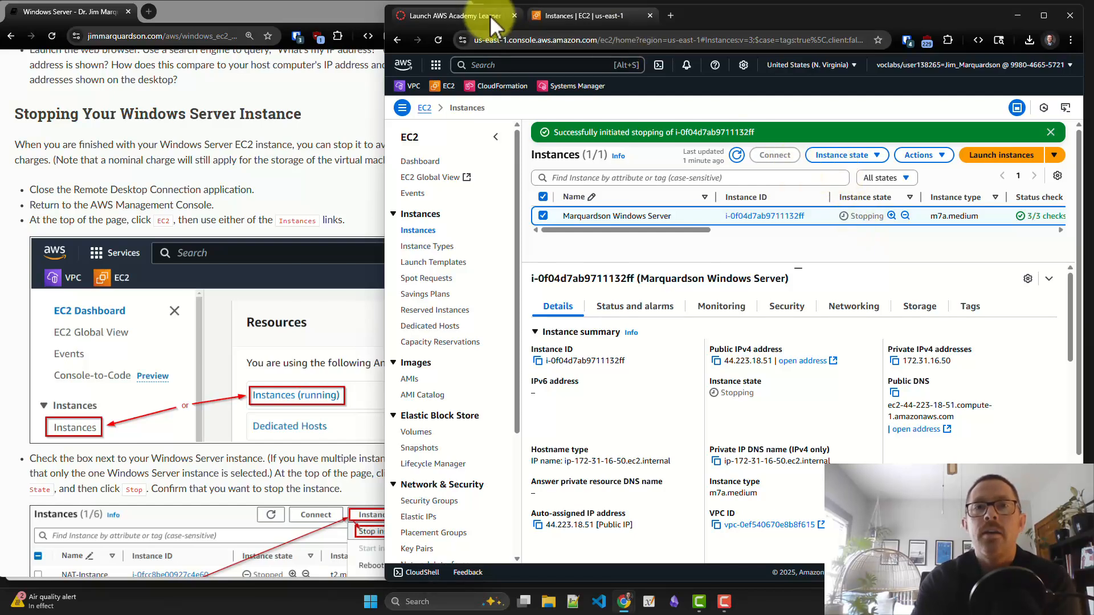
Step: Check the session details on the AWS Academy Learner Lab page, then refresh the EC2 instances list to check the instance state
mouse_move(490, 15)
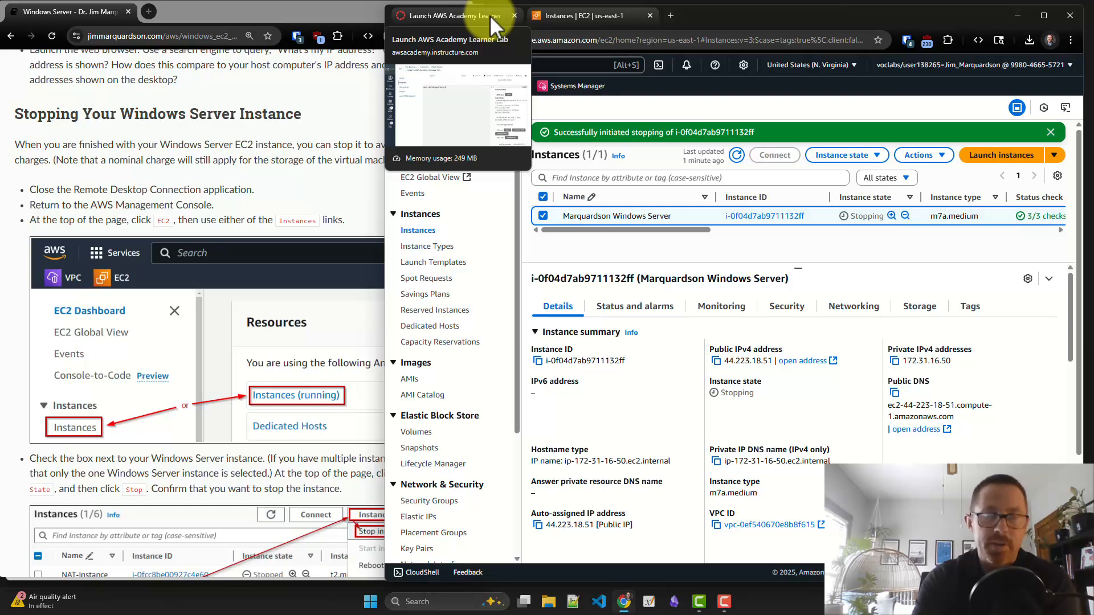
left_click(487, 15)
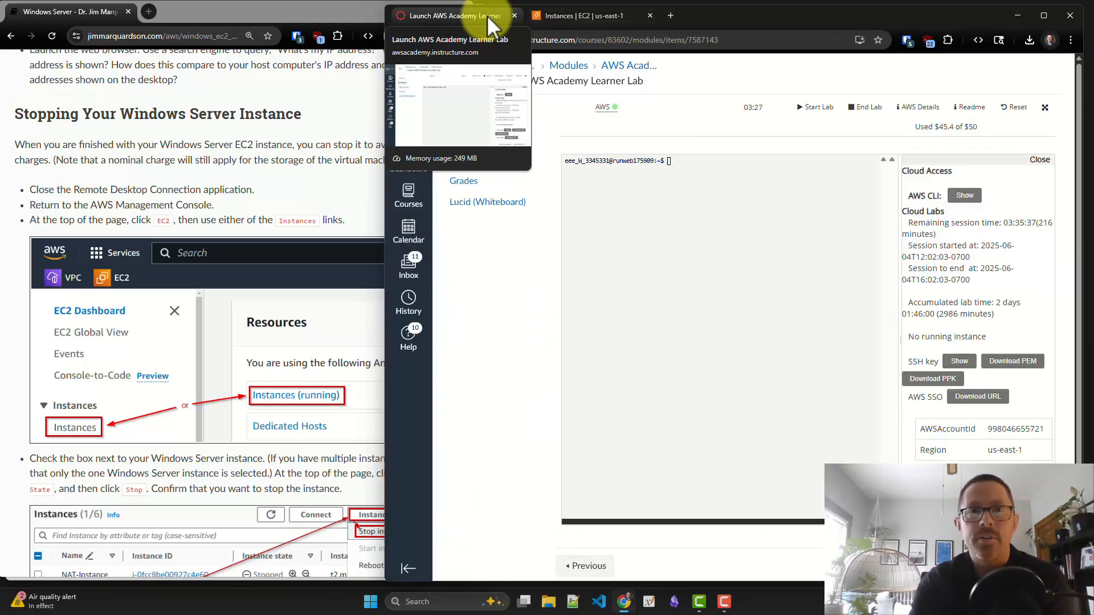
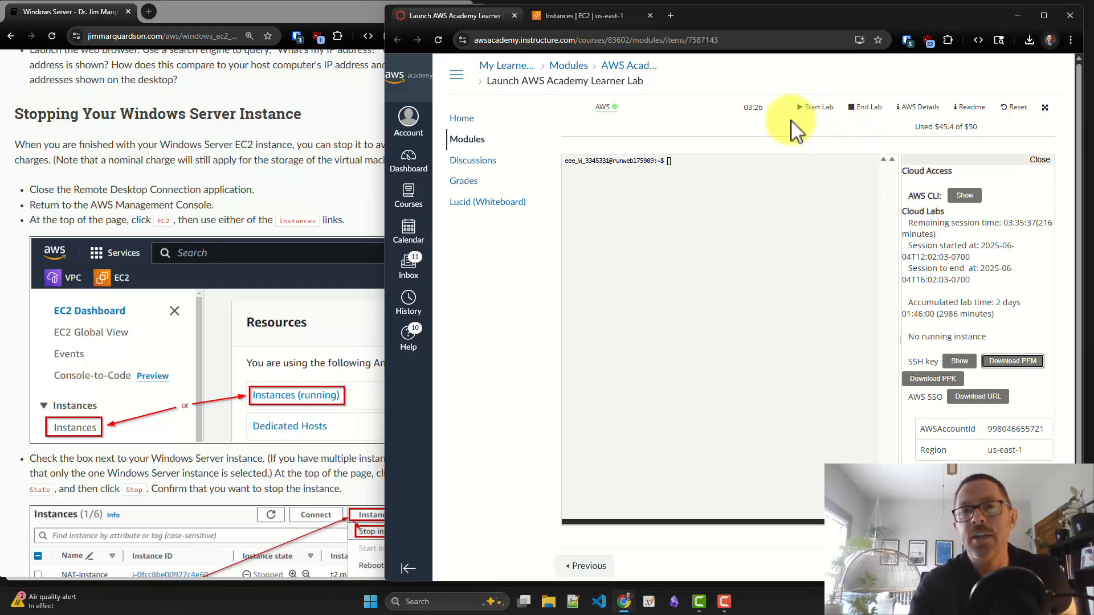
left_click(602, 20)
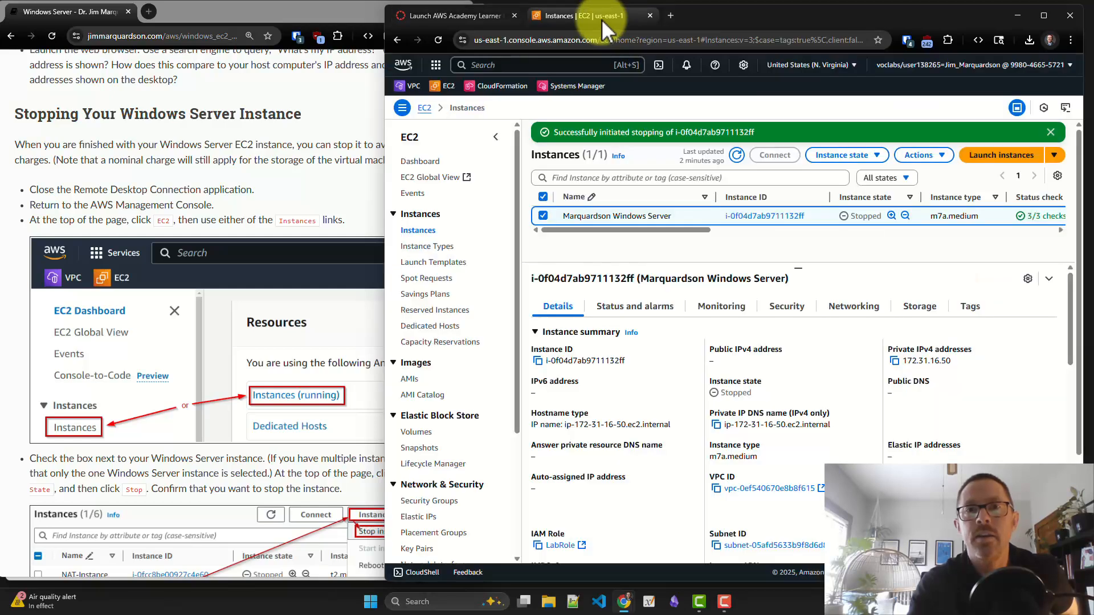
left_click(736, 160)
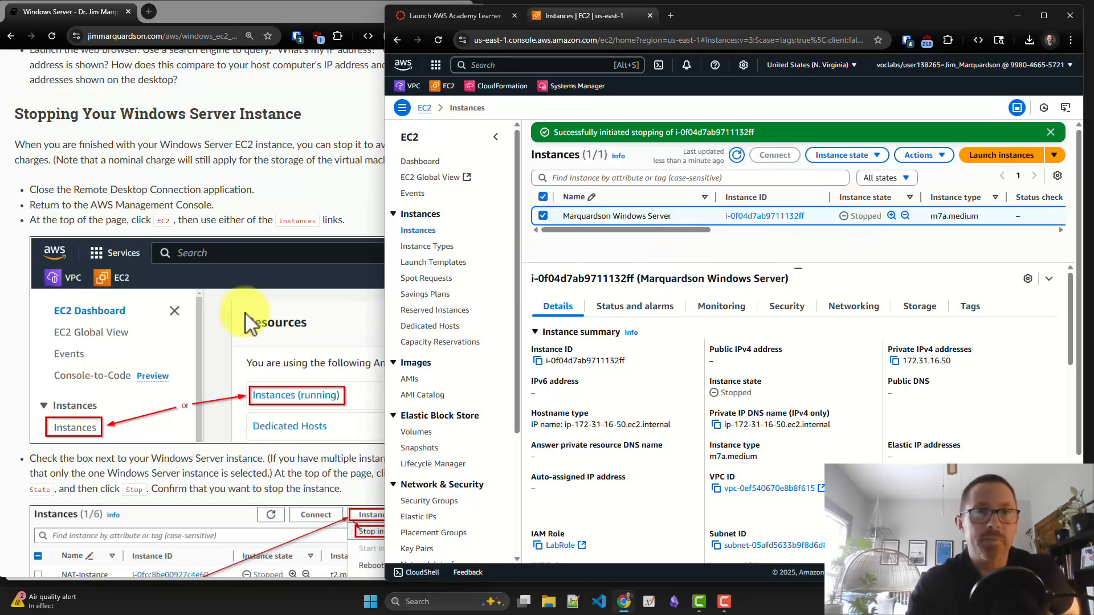
Step: Follow the lab guide to its Reconnecting section and start the stopped Windows Server instance
scroll(244, 307, "down", 2)
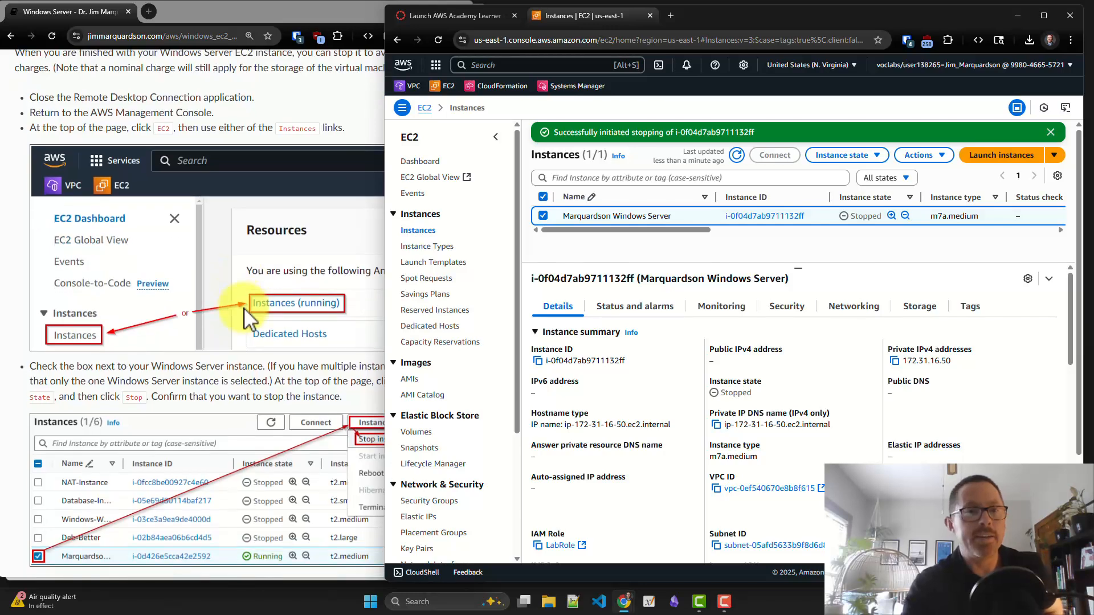
scroll(244, 309, "down", 1)
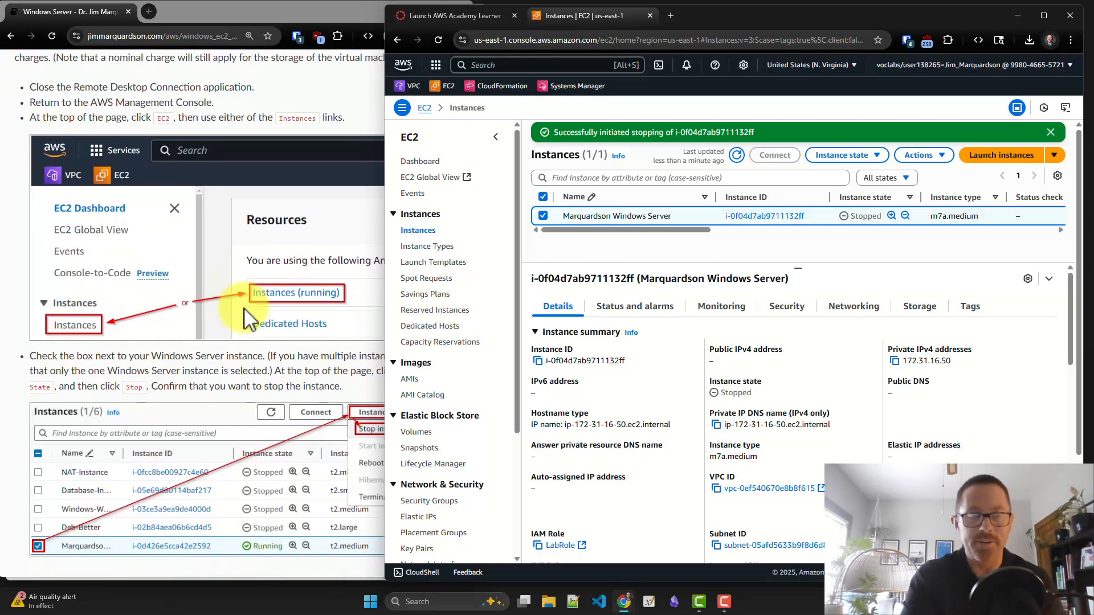
scroll(244, 309, "down", 1)
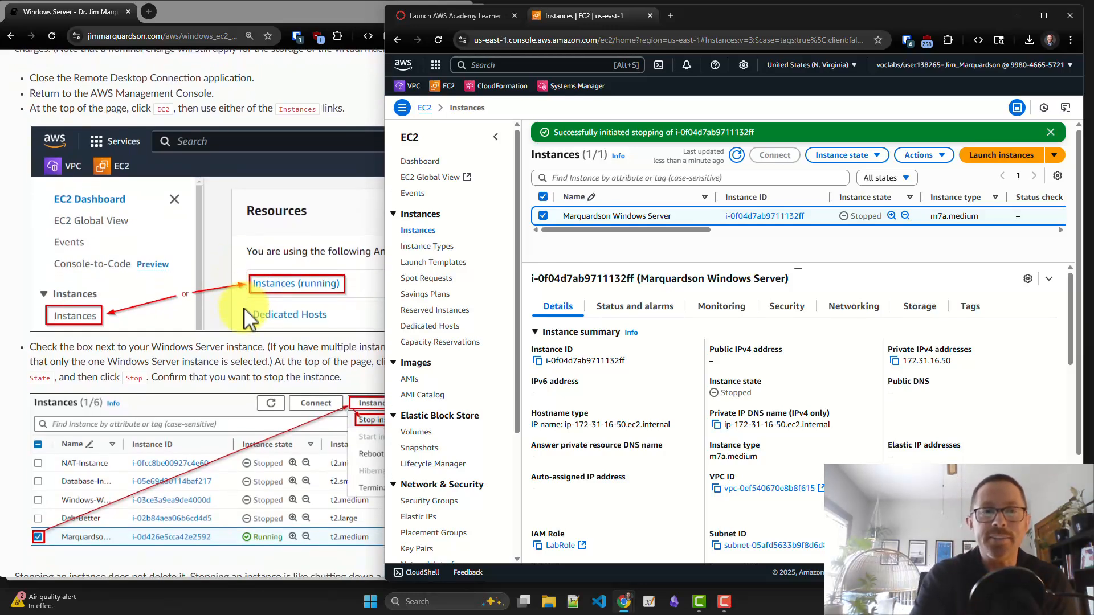
scroll(244, 308, "down", 5)
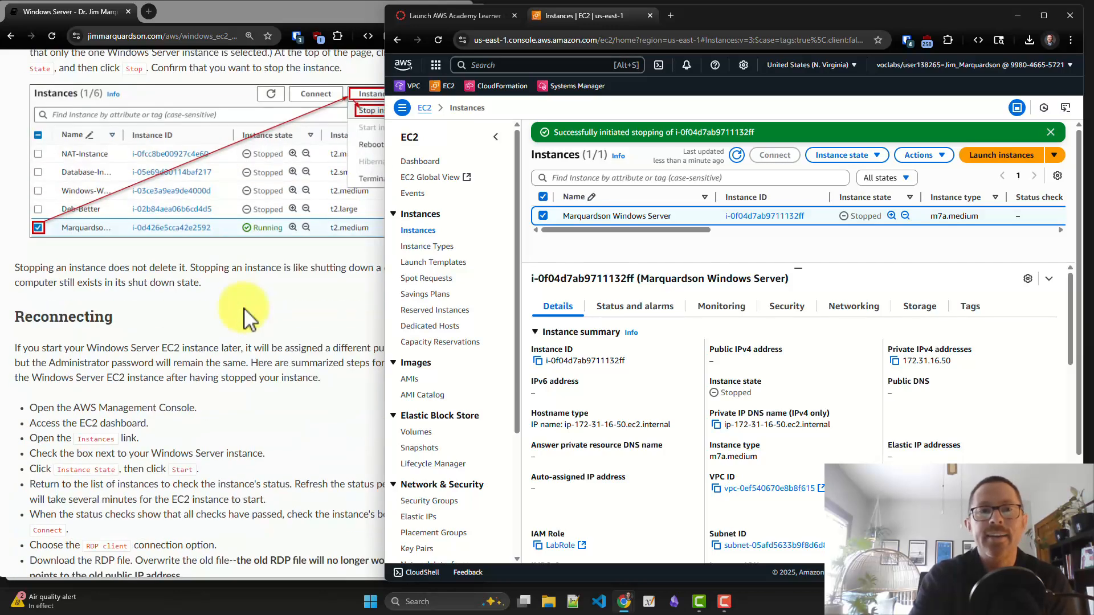
scroll(244, 309, "down", 2)
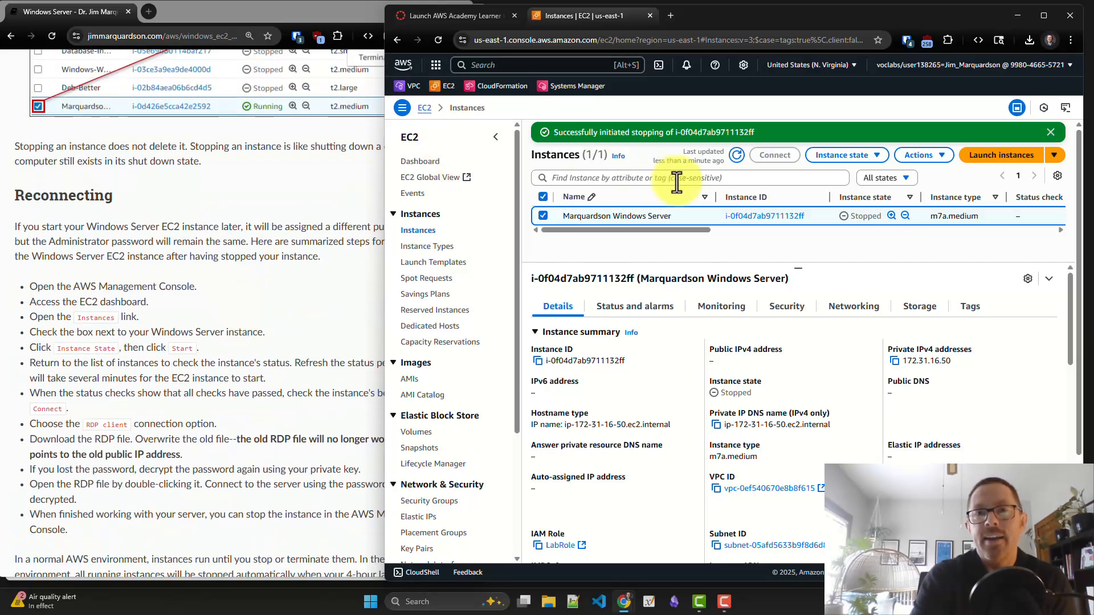
left_click(856, 163)
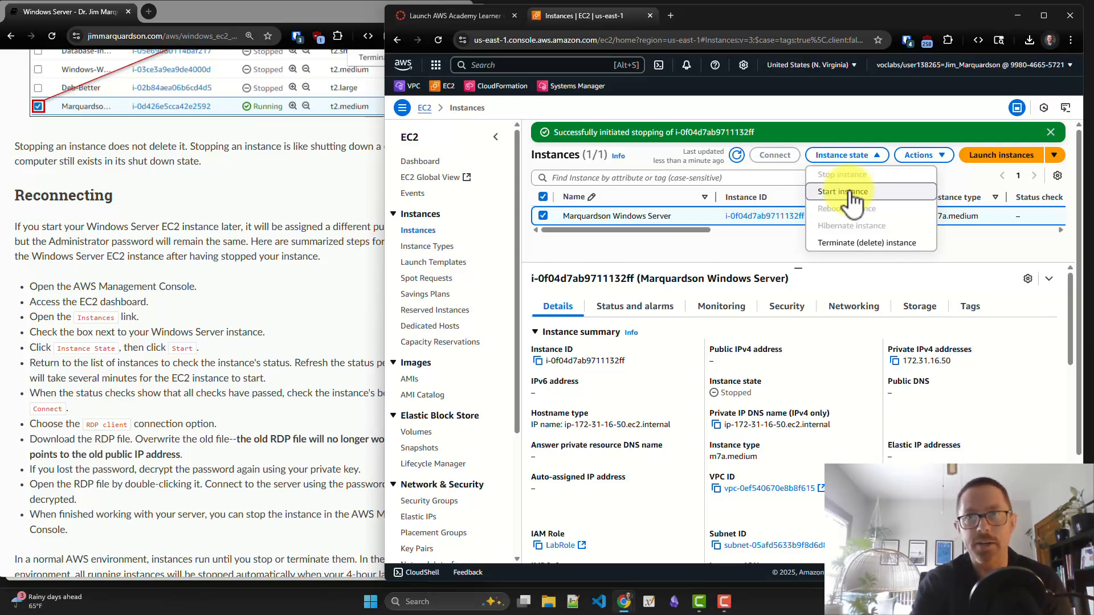
left_click(852, 193)
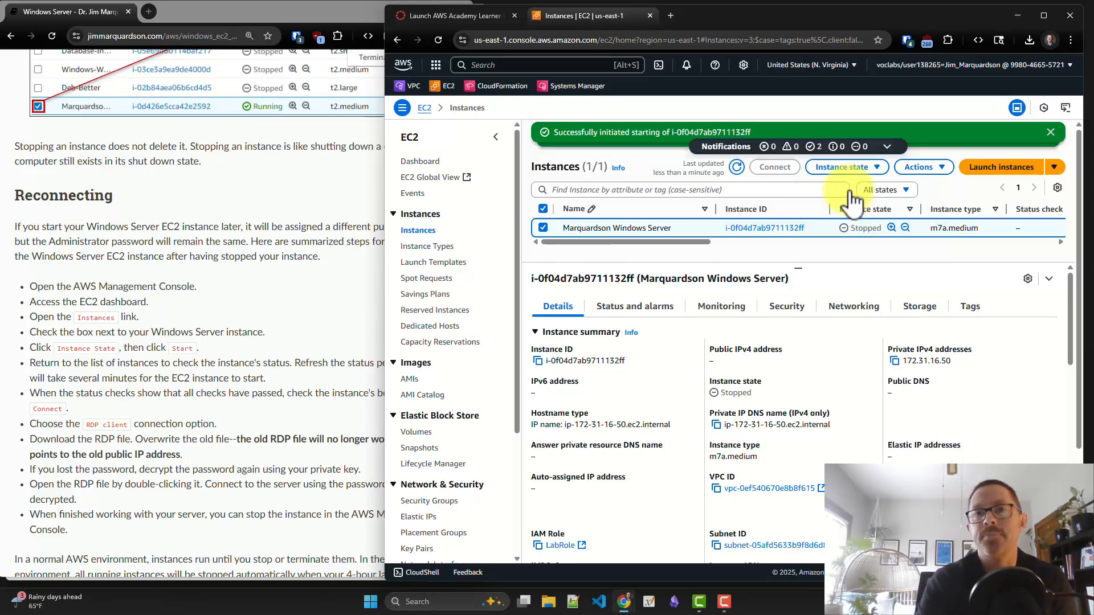
Step: Monitor the restarted instance's state and status check by refreshing the instances list, and check the Learner Lab session timer
left_click(736, 167)
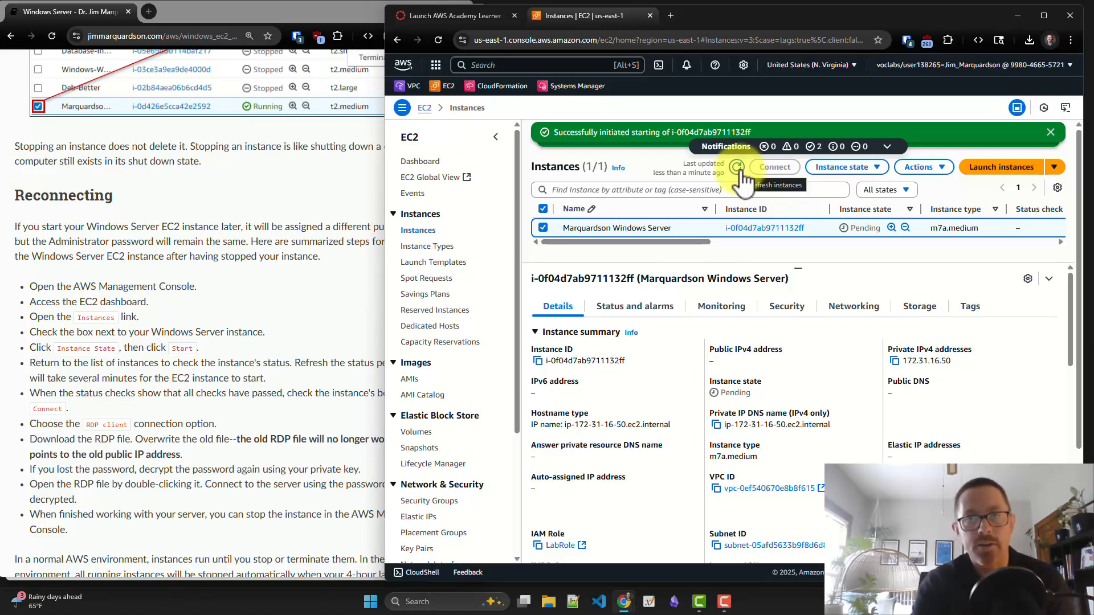
left_click(738, 167)
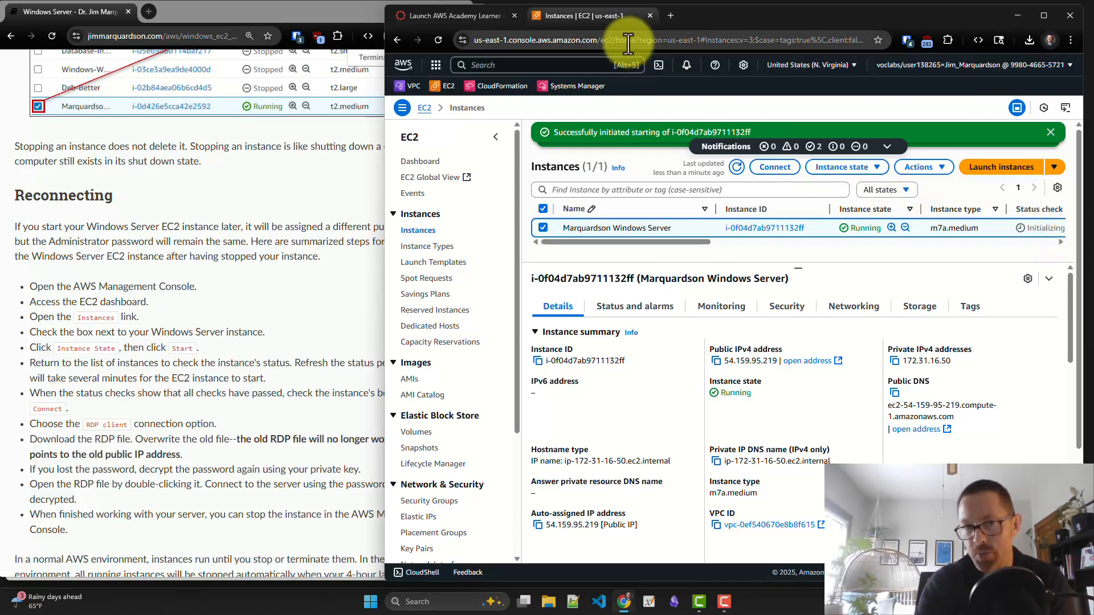
left_click(490, 14)
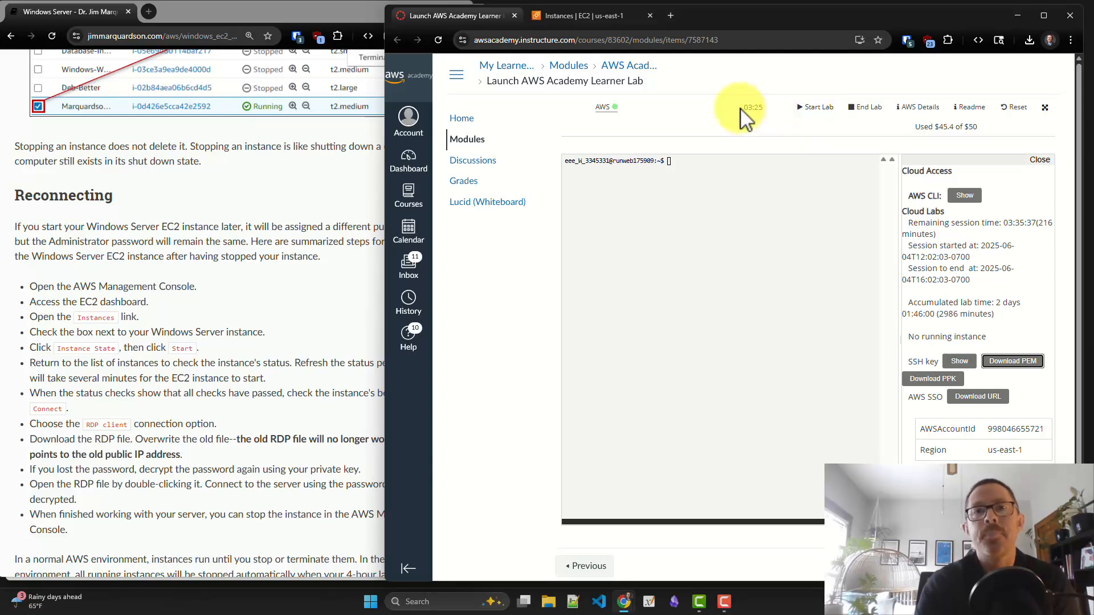
left_click(590, 19)
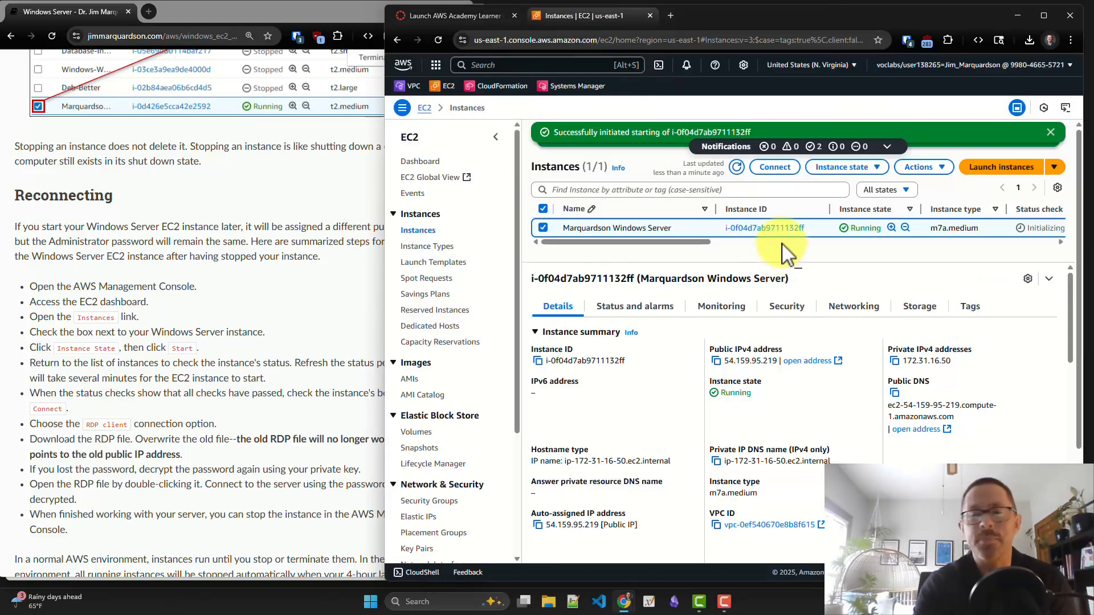
scroll(788, 253, "right", 5)
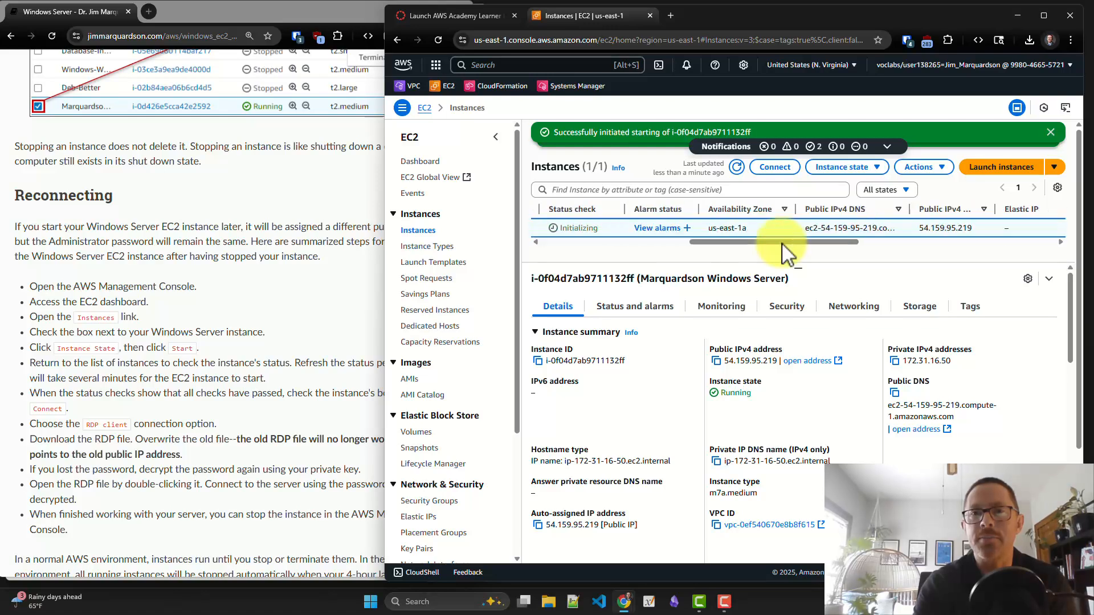
scroll(758, 254, "left", 1)
left_click_drag(750, 244, 570, 285)
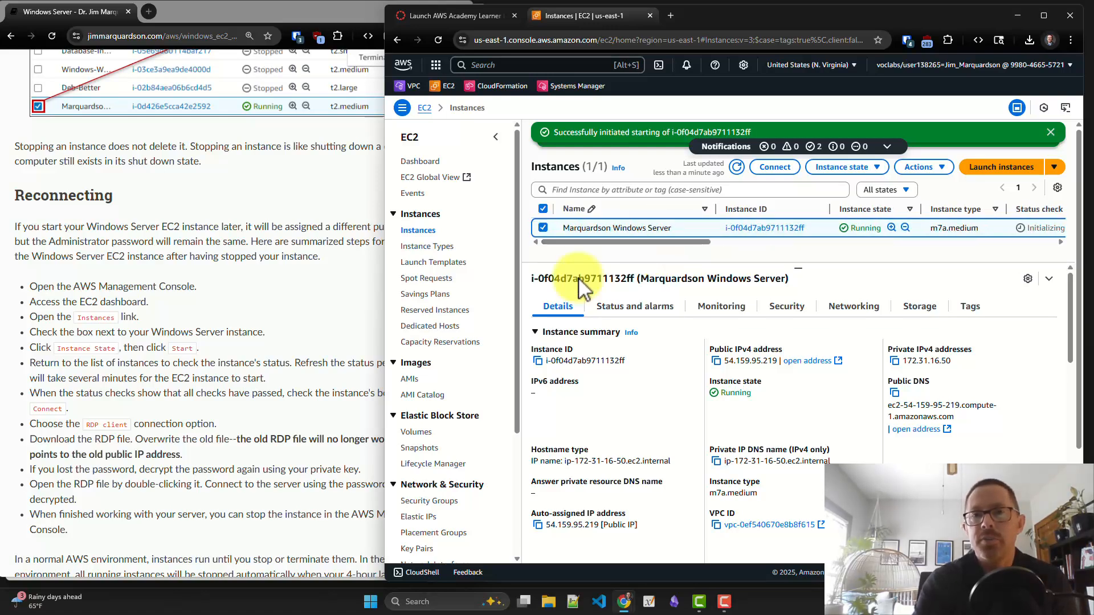
left_click(736, 168)
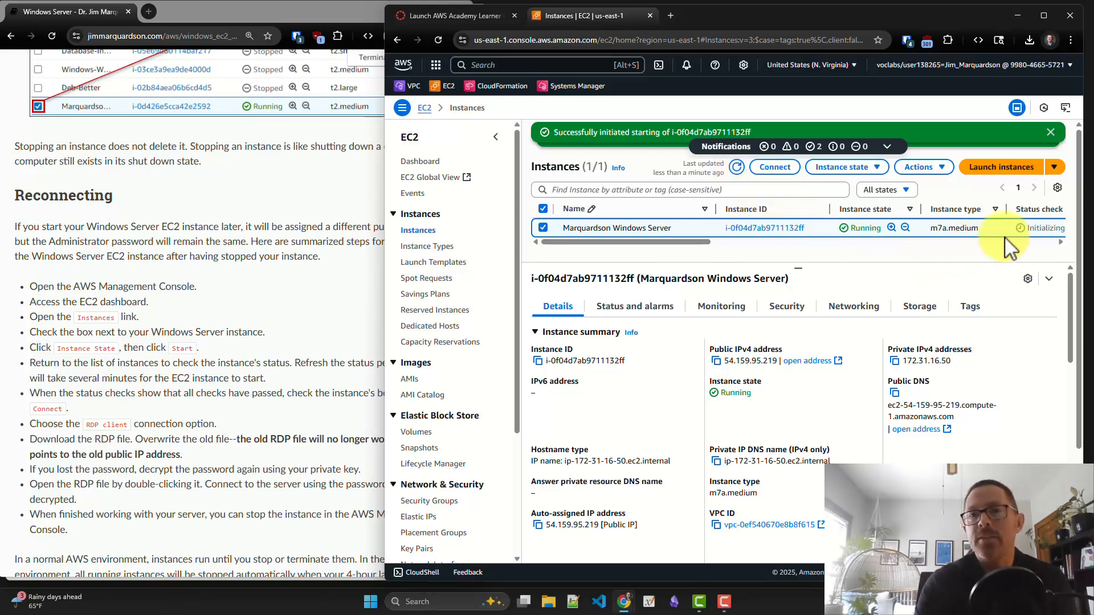
left_click(738, 170)
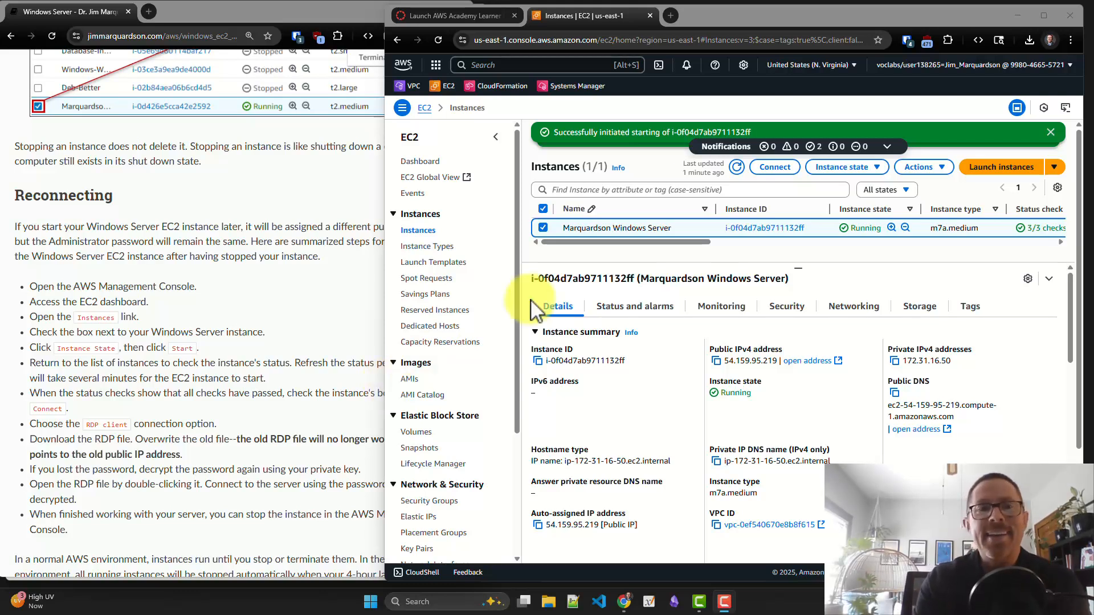
Step: Try to reconnect to the server with the previously downloaded Remote Desktop file
left_click(1032, 42)
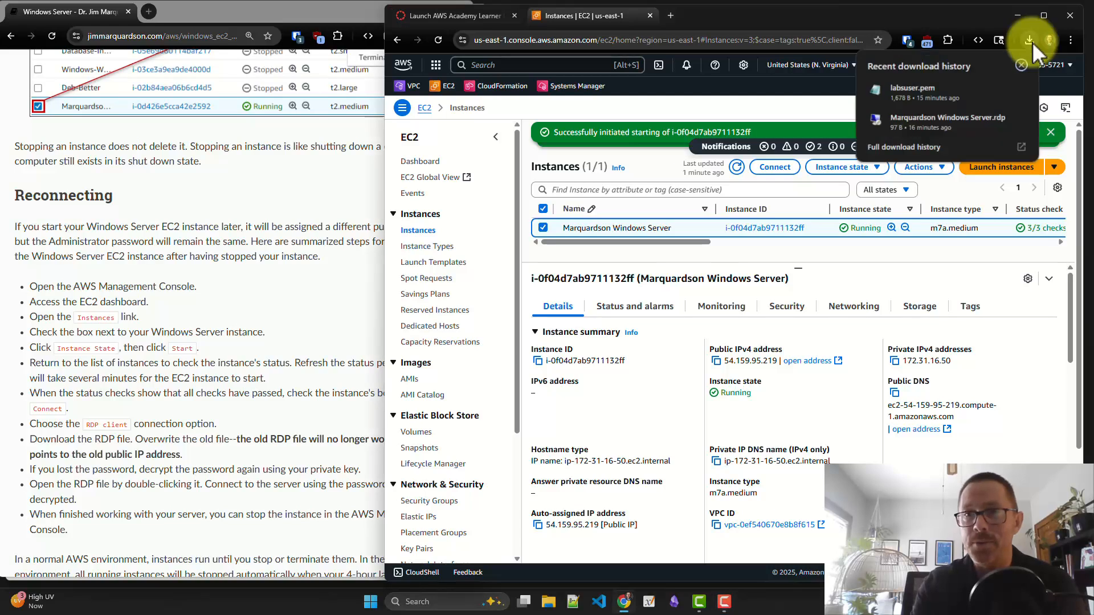
left_click(958, 118)
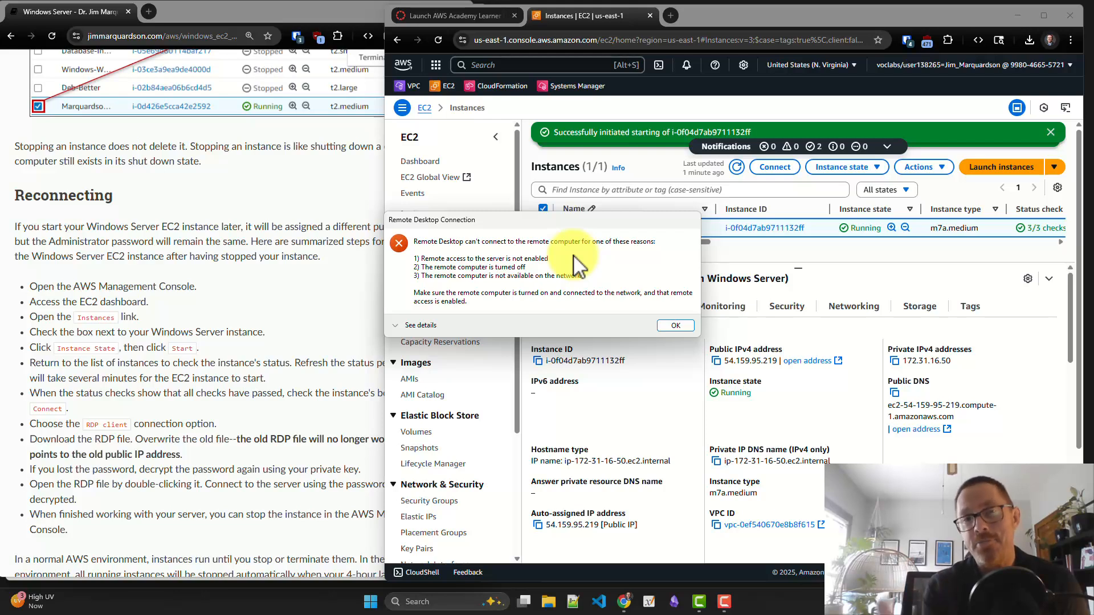
left_click(684, 324)
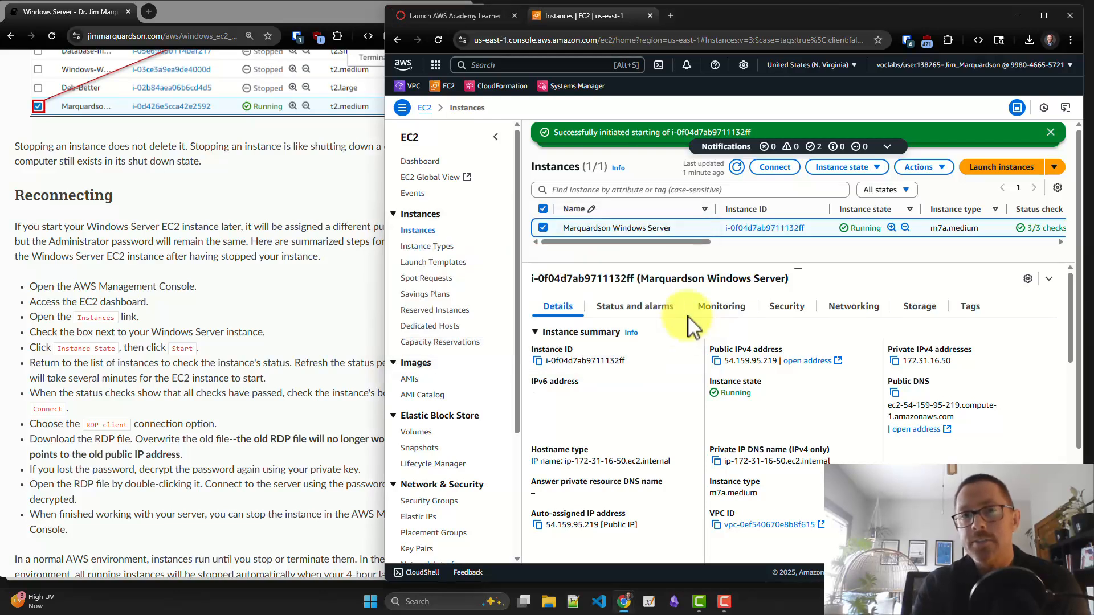
Step: Download a new Remote Desktop file from the instance's RDP client connection options, replacing the existing RDP file on the Desktop
left_click(774, 167)
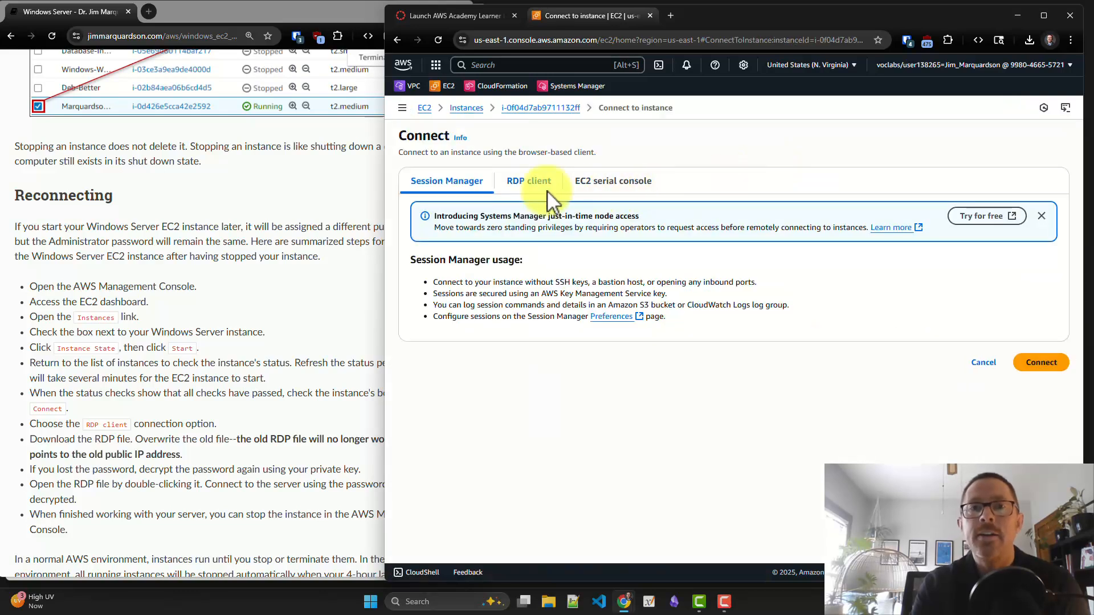
left_click(546, 188)
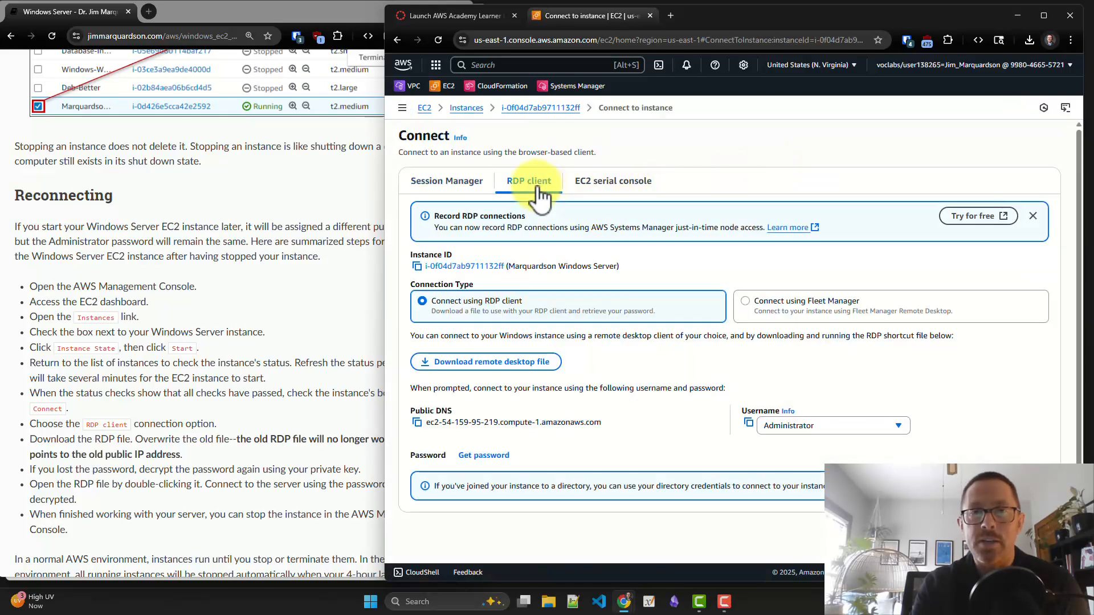
left_click(509, 365)
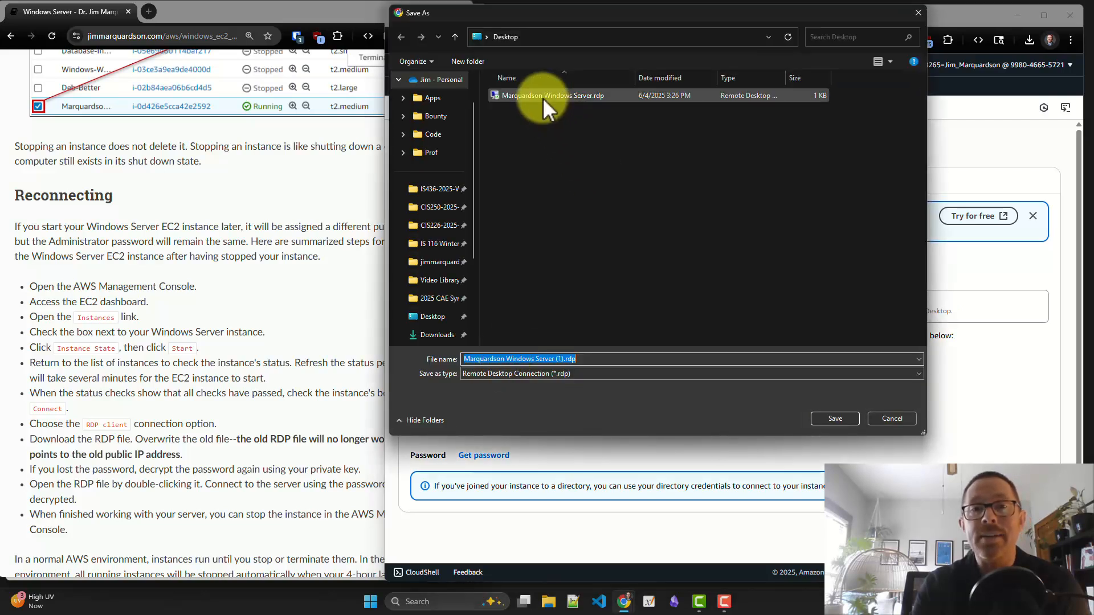
left_click(542, 97)
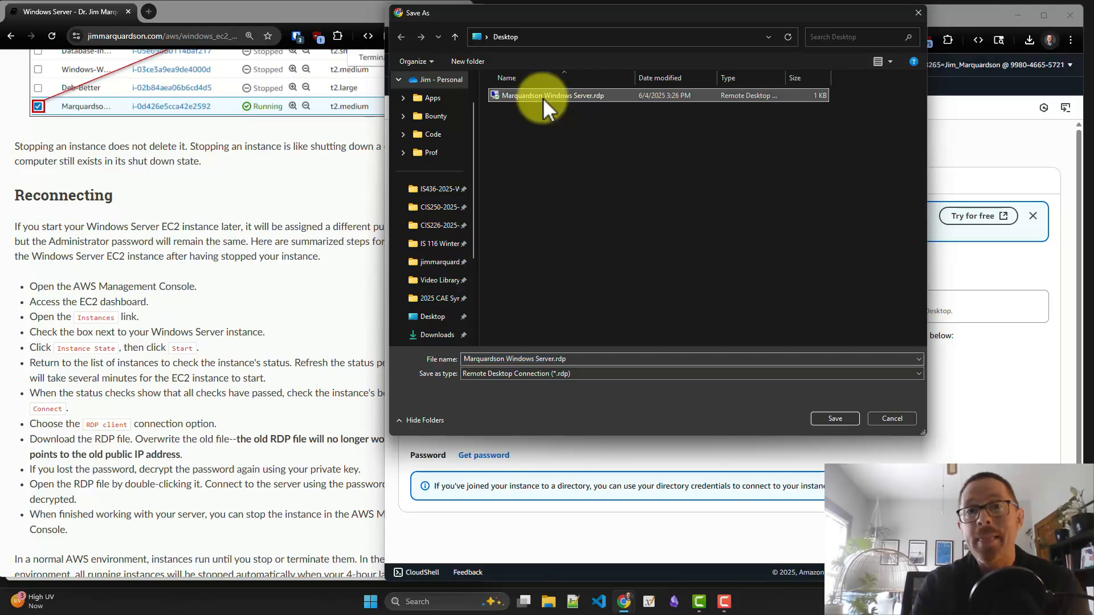
left_click(835, 418)
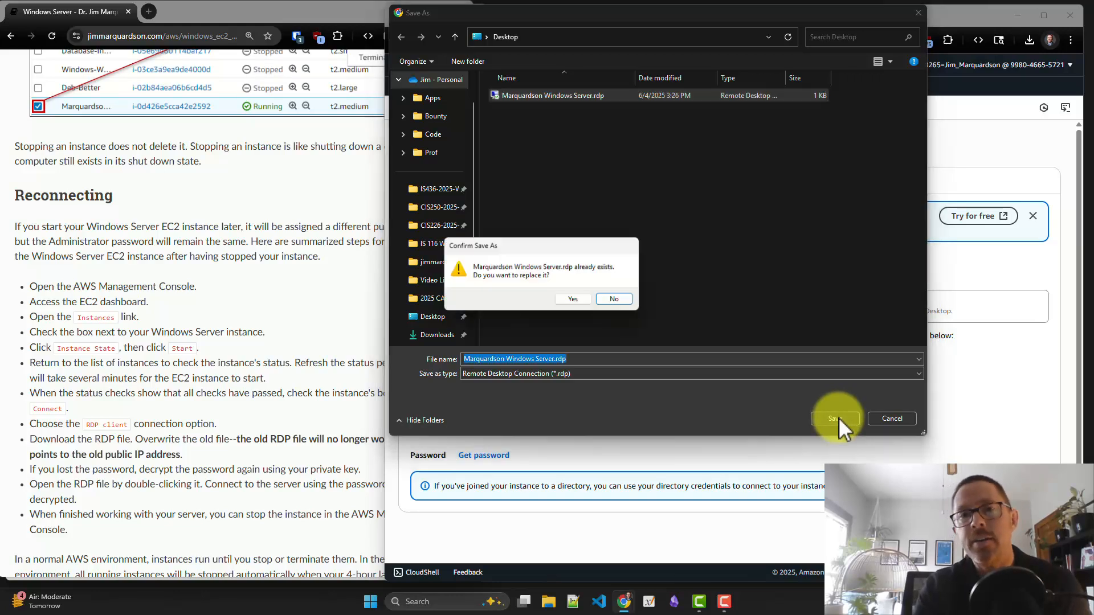
left_click(574, 300)
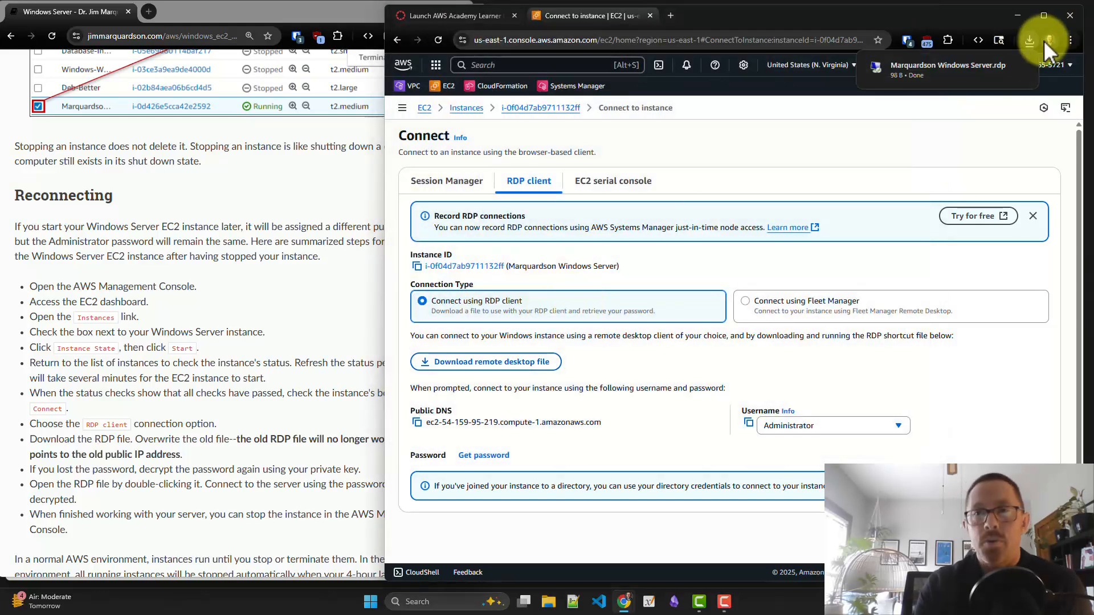
Step: Open the downloaded RDP file, accept the unknown publisher warning, and try to log on with the previously copied Administrator password
left_click(942, 69)
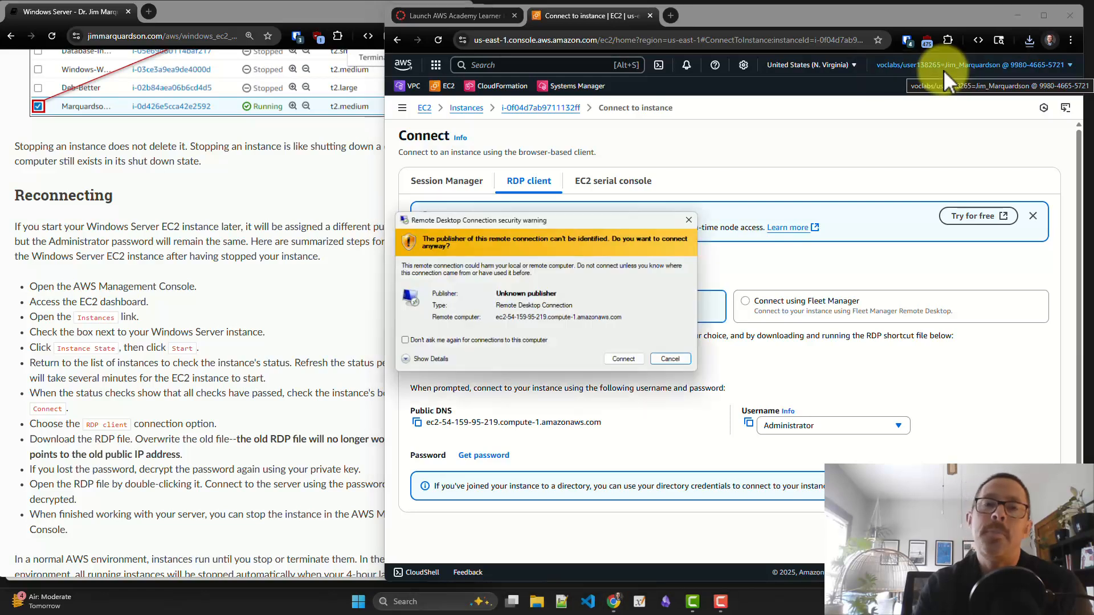
left_click(621, 361)
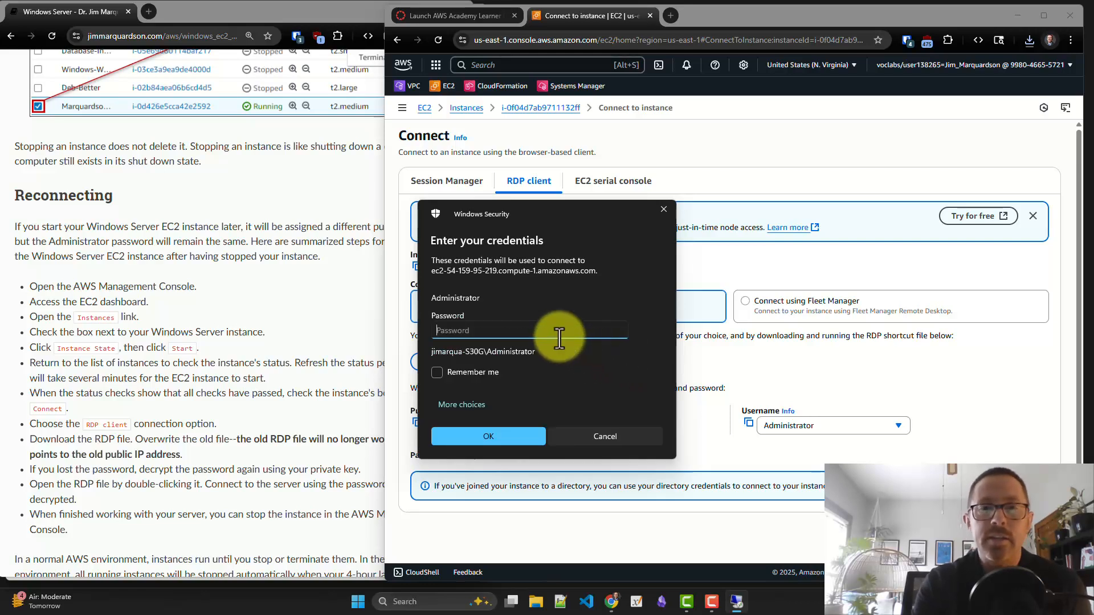
key("ctrl+v")
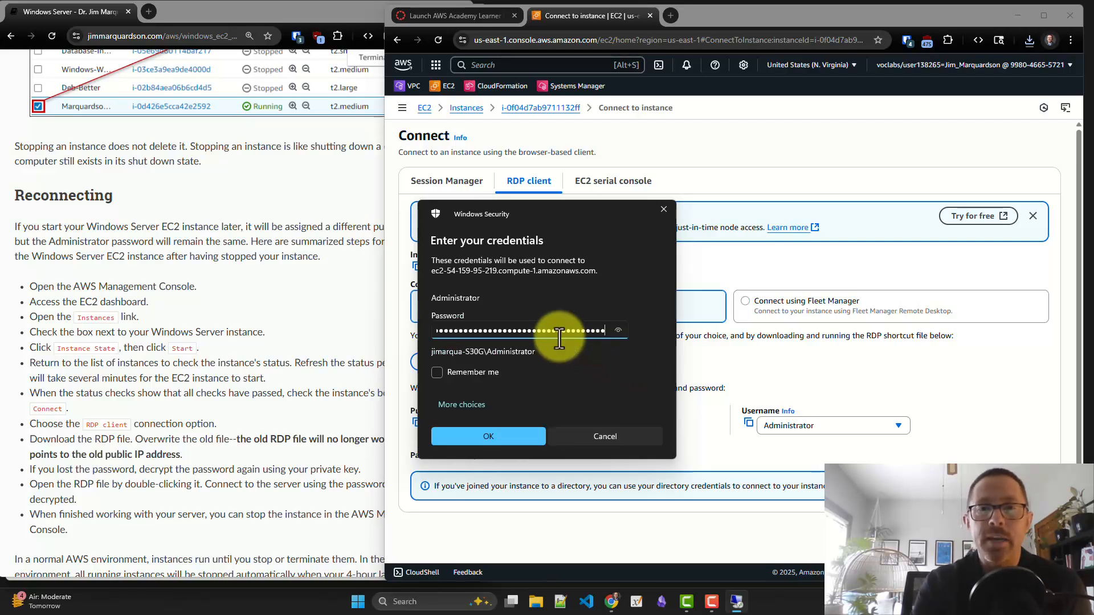
left_click(508, 436)
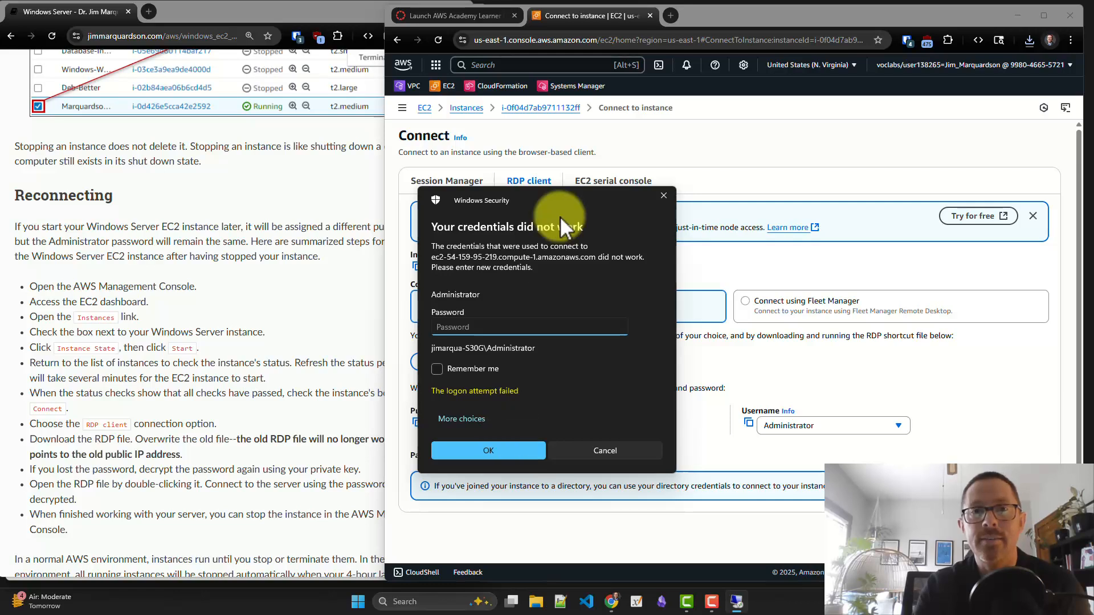
Step: Decrypt the instance's Windows Administrator password with the private key file labsuser.pem and copy the decrypted password
left_click_drag(537, 197, 717, 153)
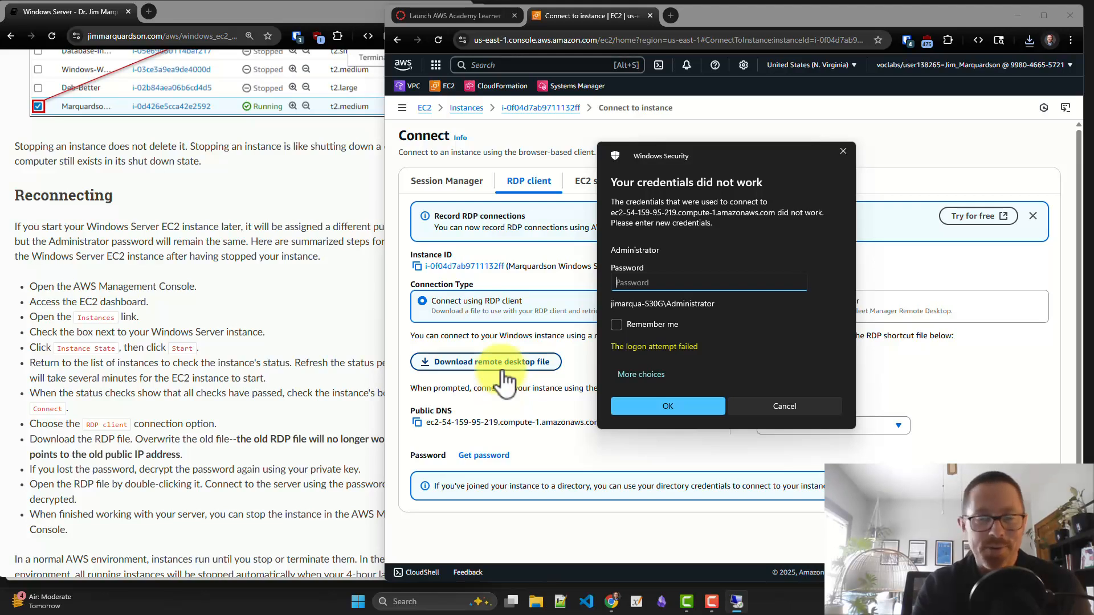
left_click(483, 456)
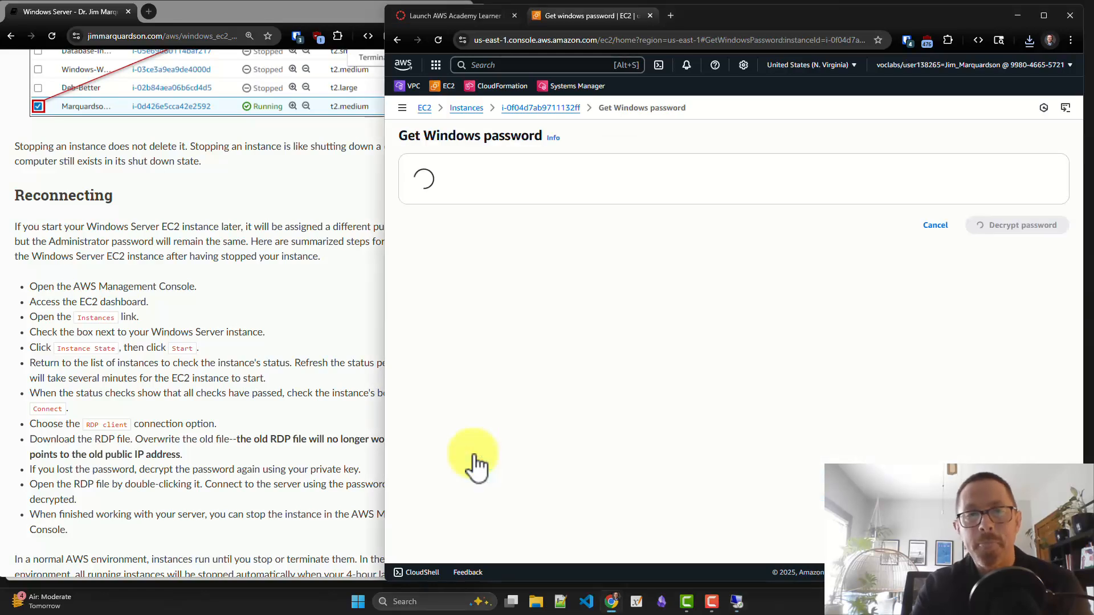
left_click(489, 276)
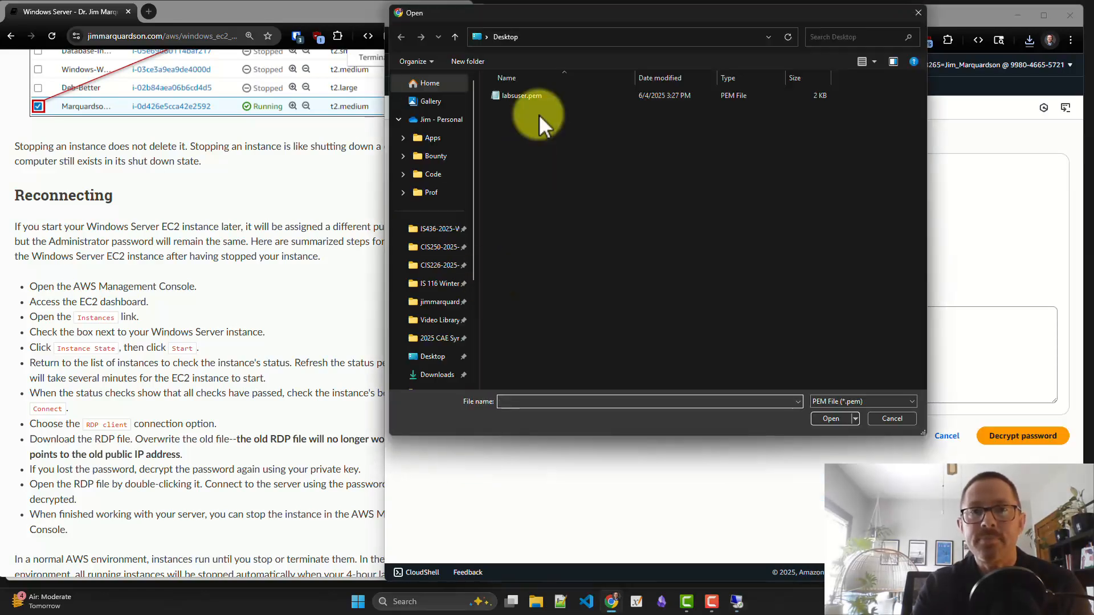
double_click(527, 98)
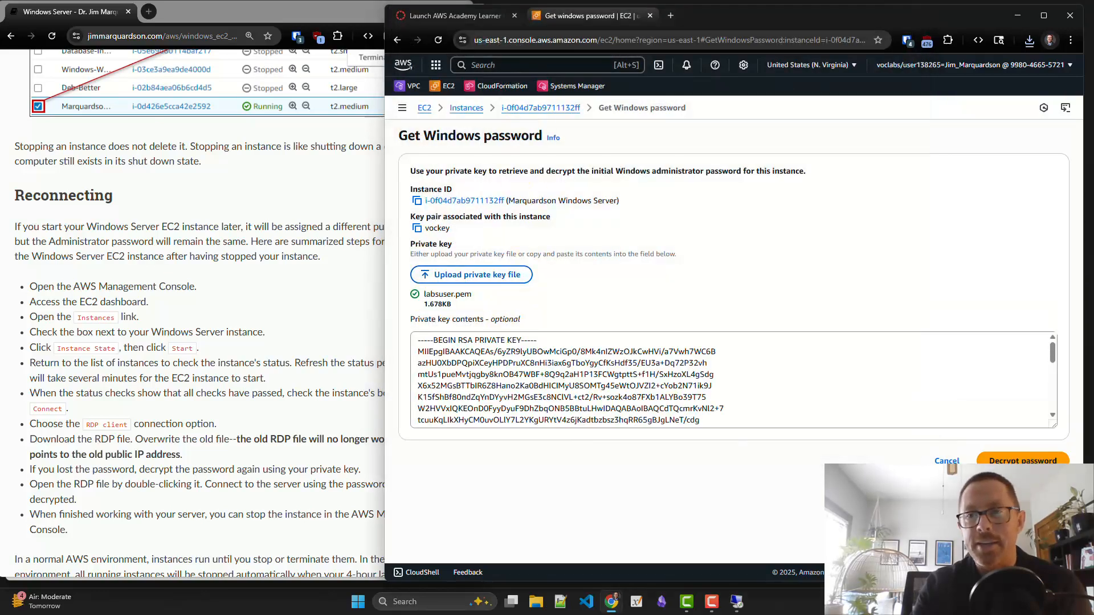
left_click(1024, 459)
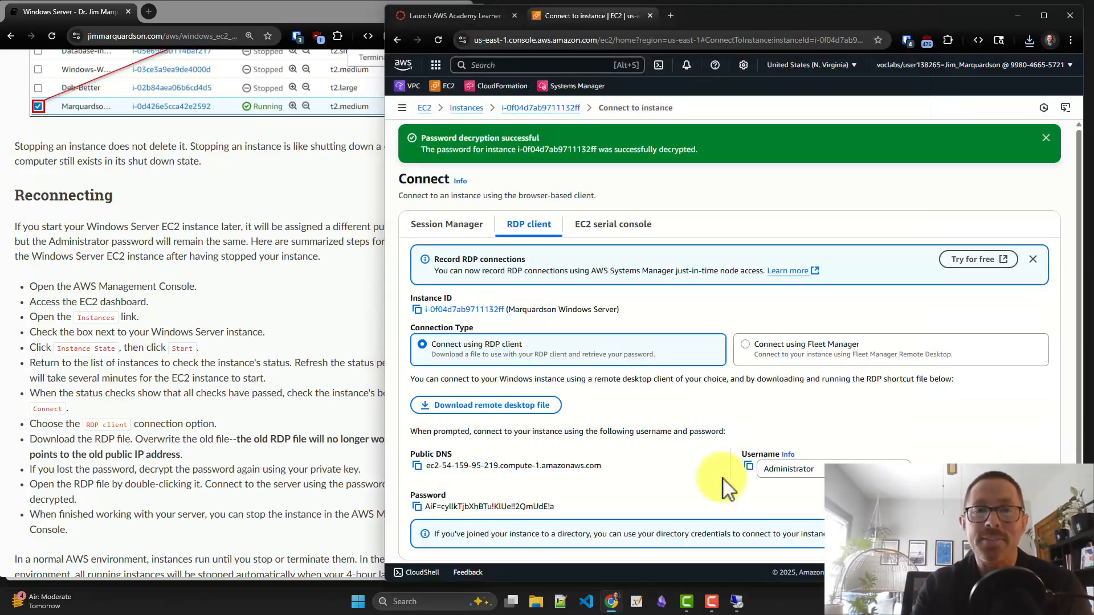
left_click(417, 507)
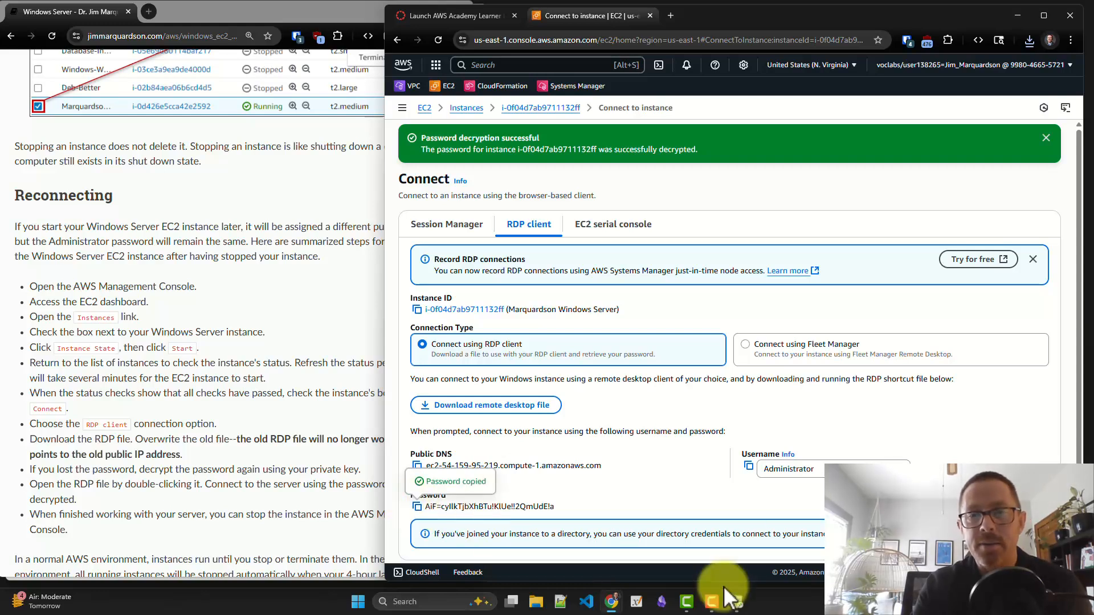
Step: Log on to the remote server with the copied Administrator password and accept its untrusted certificate
mouse_move(750, 607)
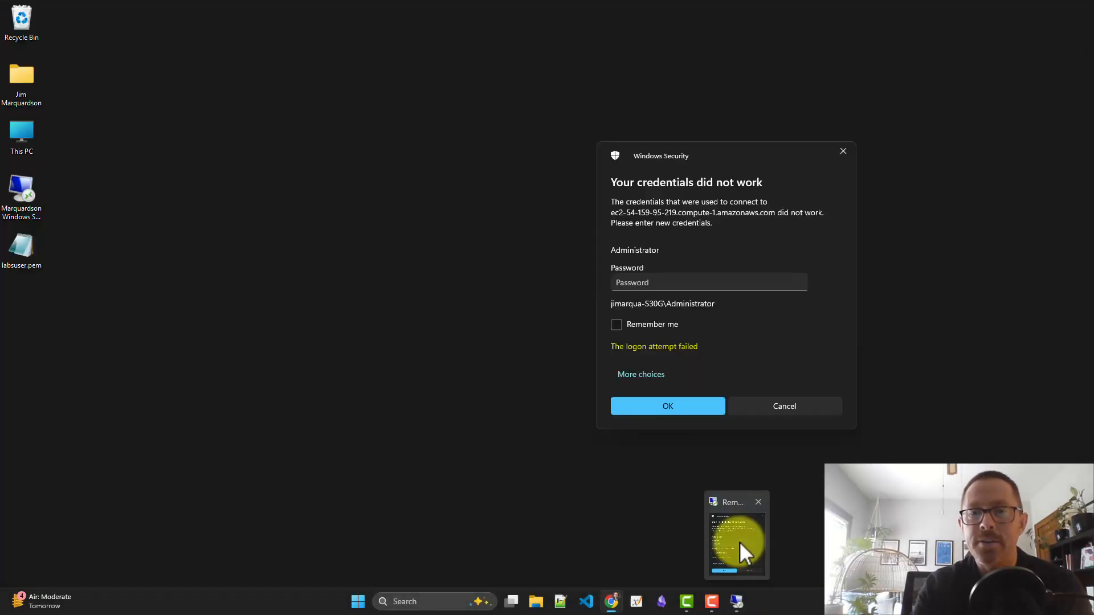
left_click(739, 541)
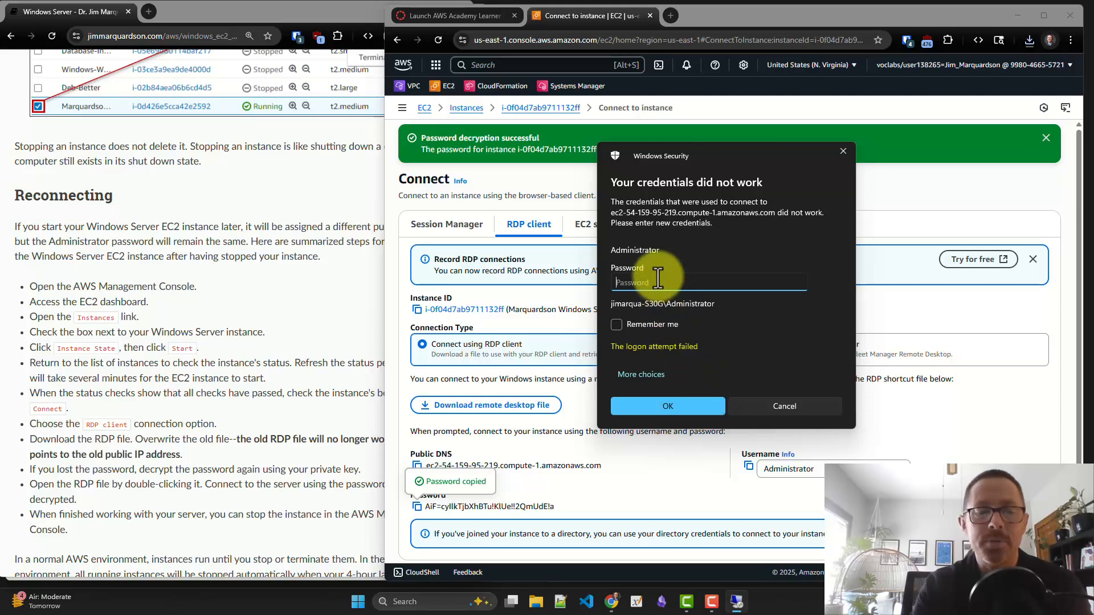
key("ctrl+v")
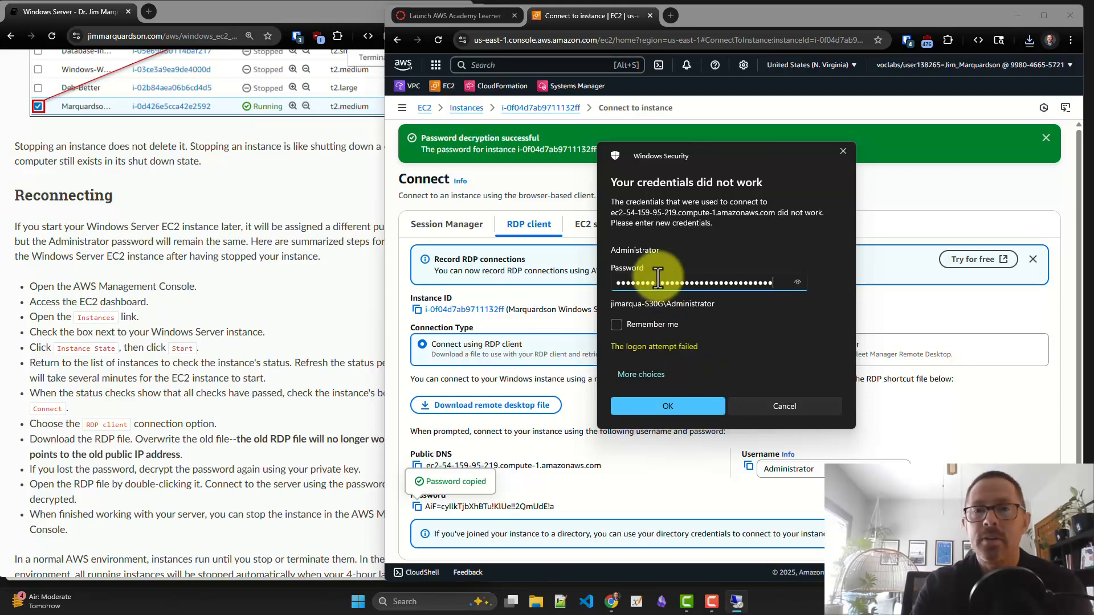
left_click(651, 399)
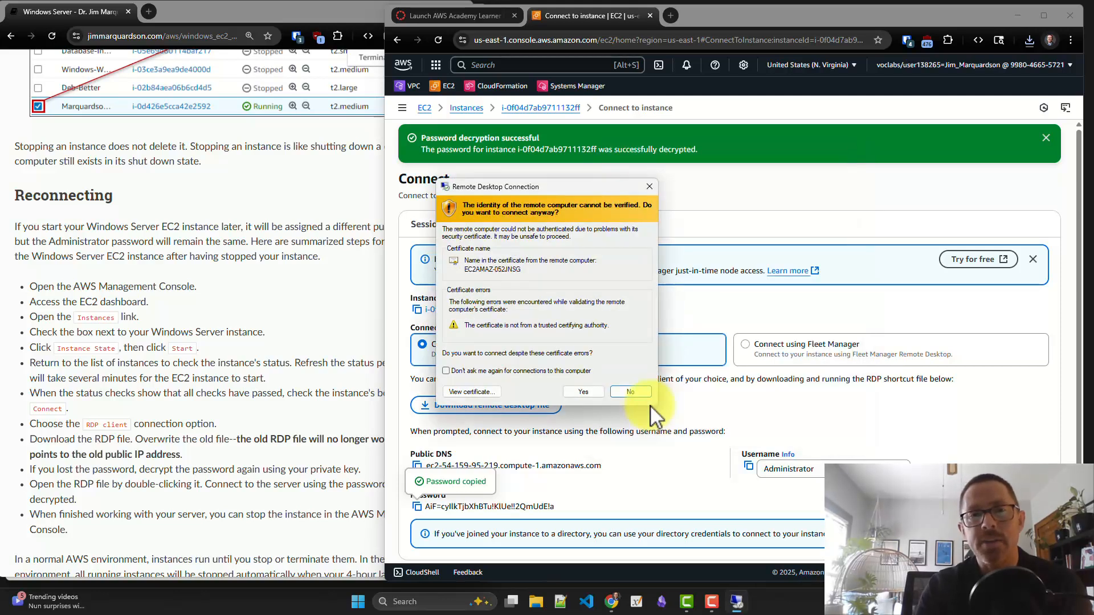
left_click(583, 391)
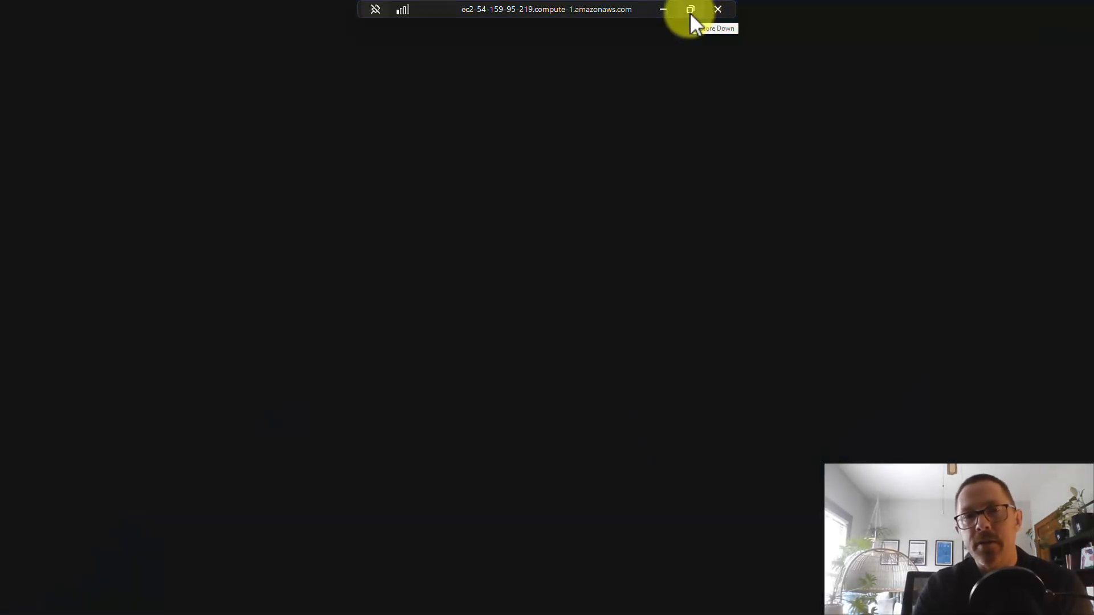
Step: Switch the remote session to a window and examine the server desktop, including the instance details shown on its wallpaper
left_click(690, 9)
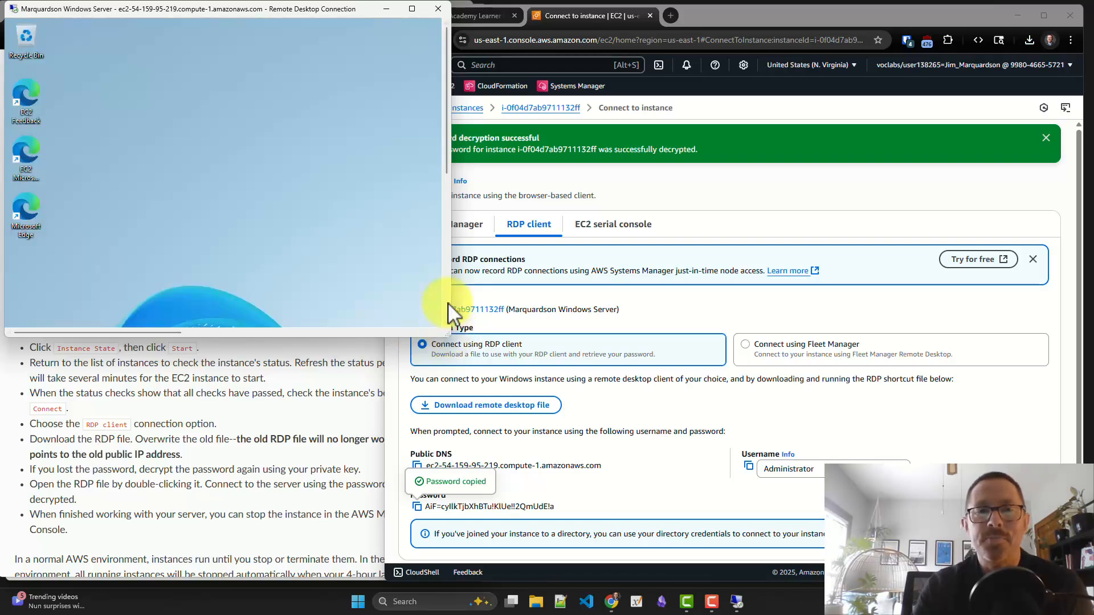
left_click(447, 302)
left_click(448, 303)
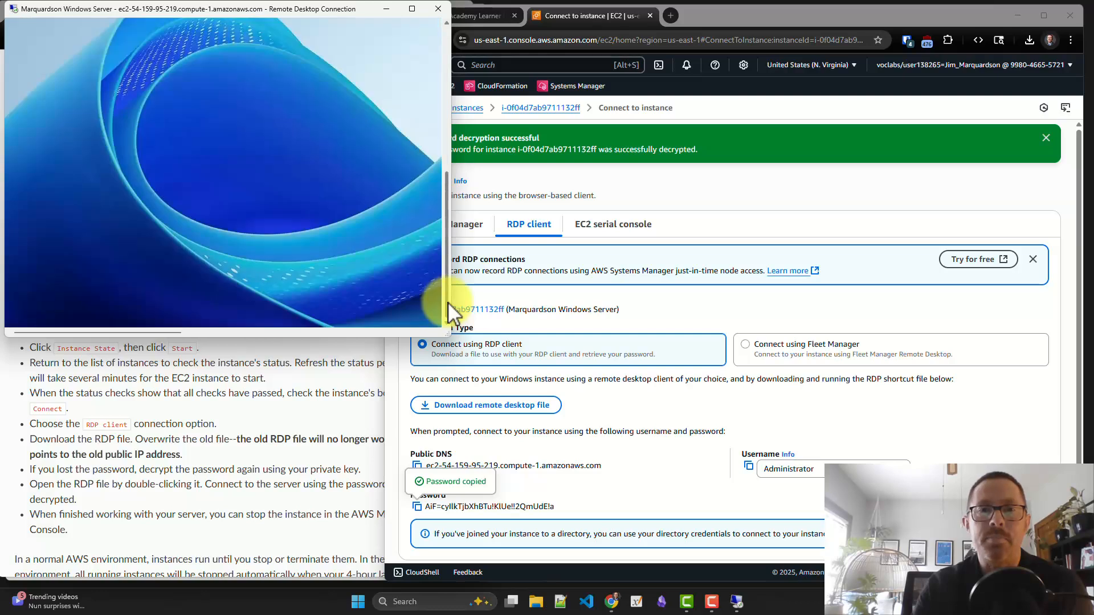
left_click(413, 333)
left_click(414, 333)
left_click(414, 333)
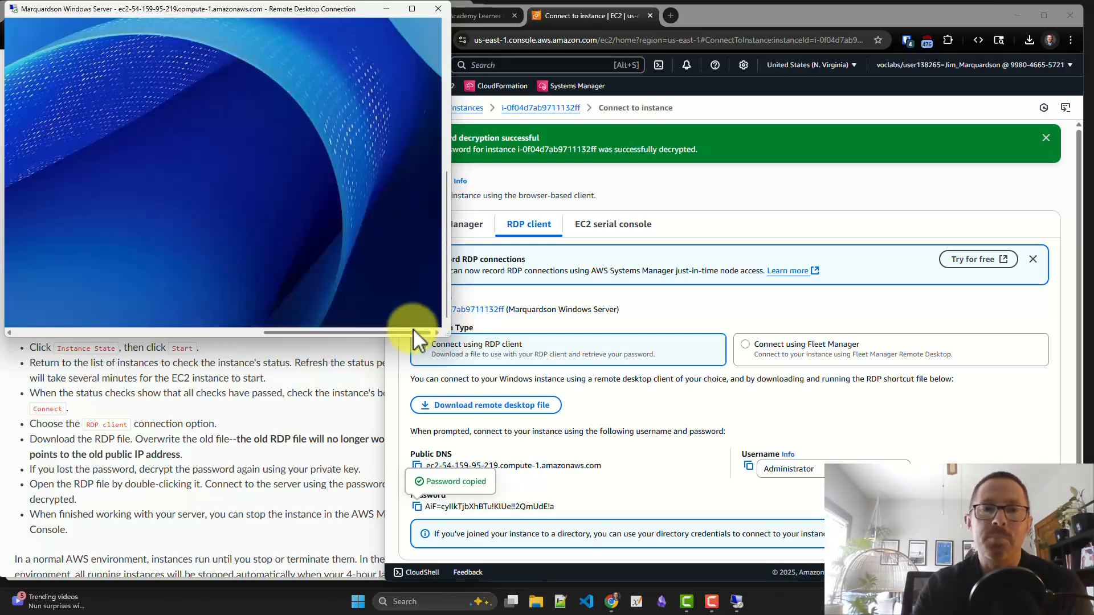
left_click_drag(413, 331, 333, 333)
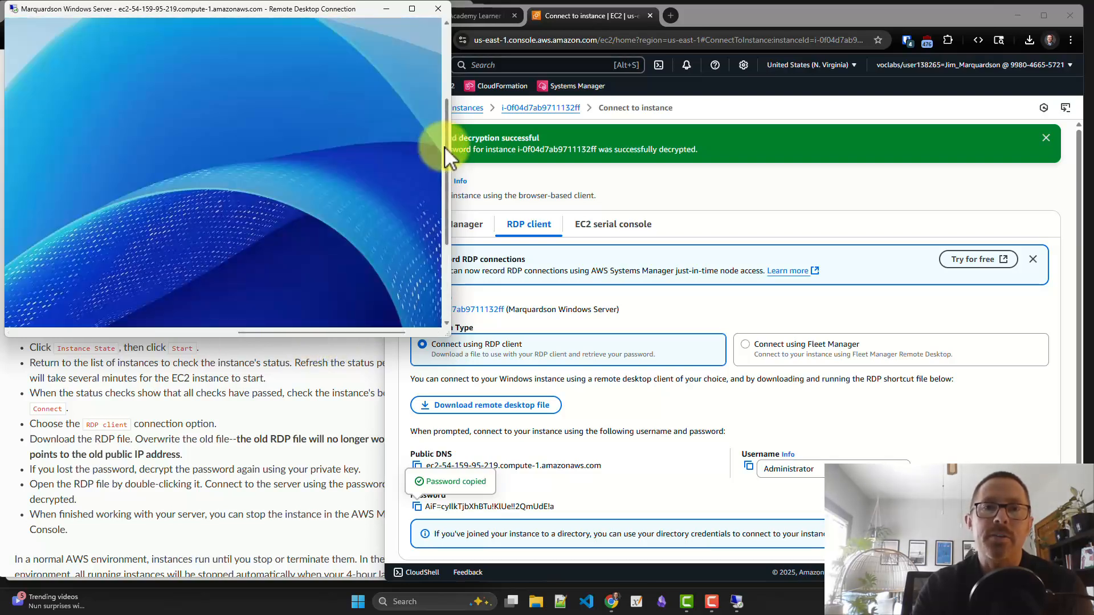
left_click_drag(444, 146, 467, 29)
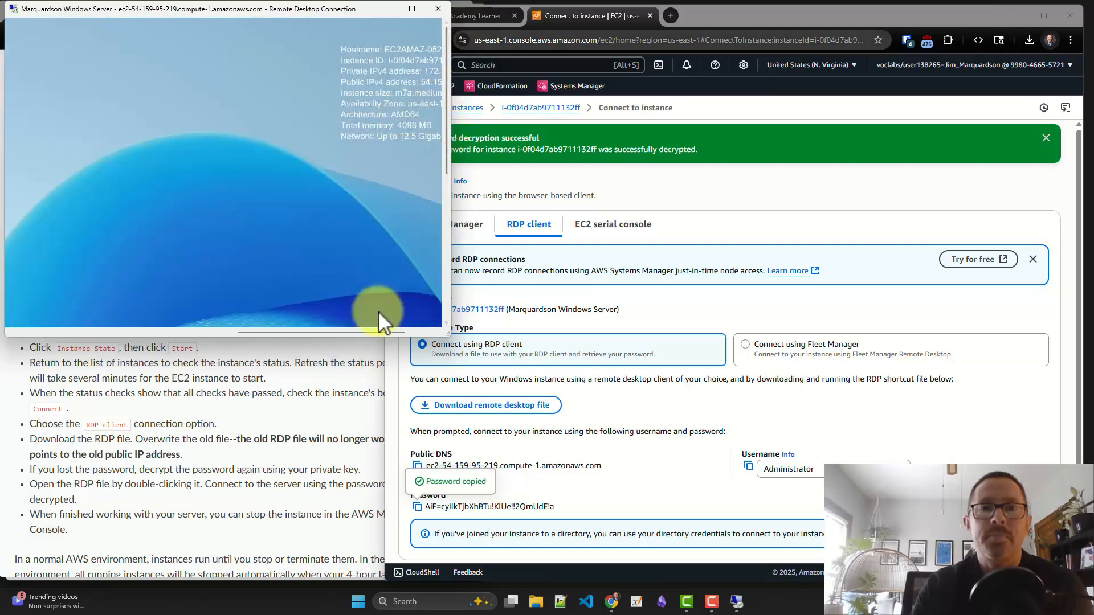
left_click_drag(360, 336, 399, 321)
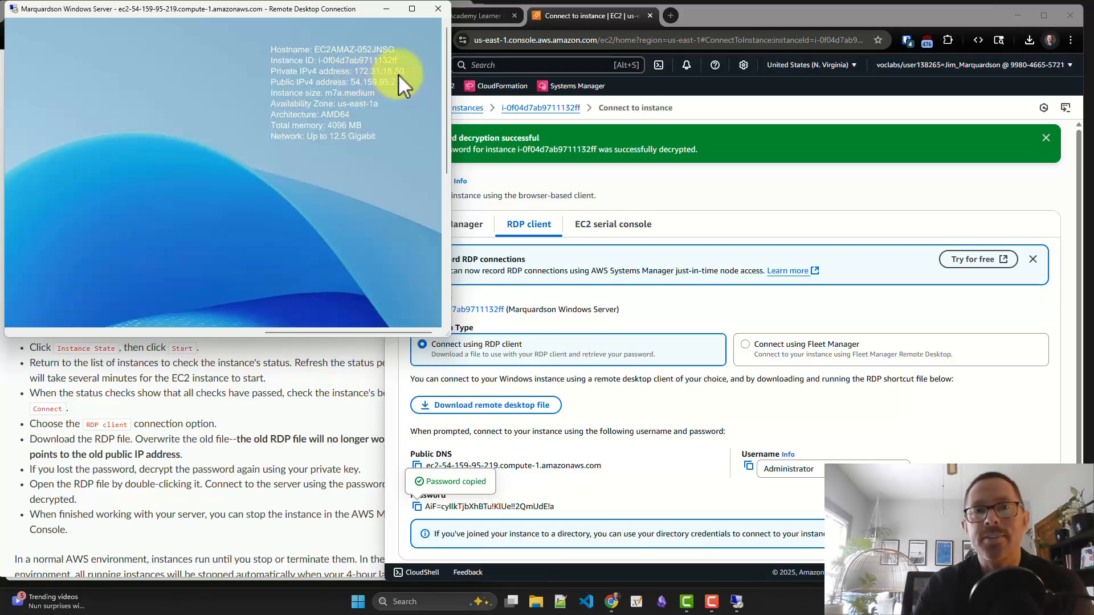
left_click(180, 333)
left_click(180, 333)
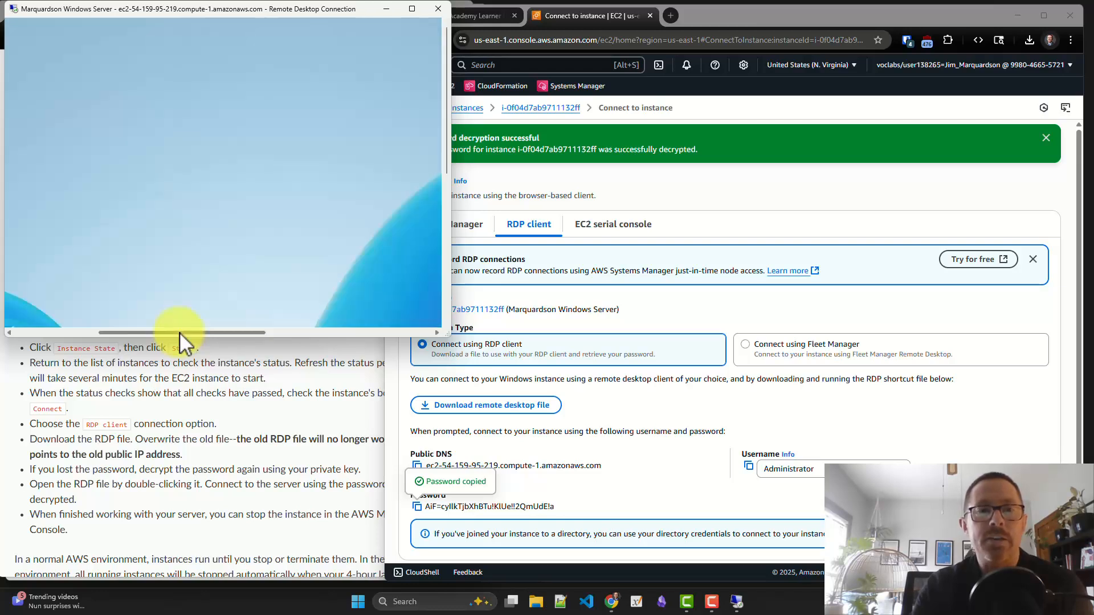
left_click_drag(180, 333, 88, 332)
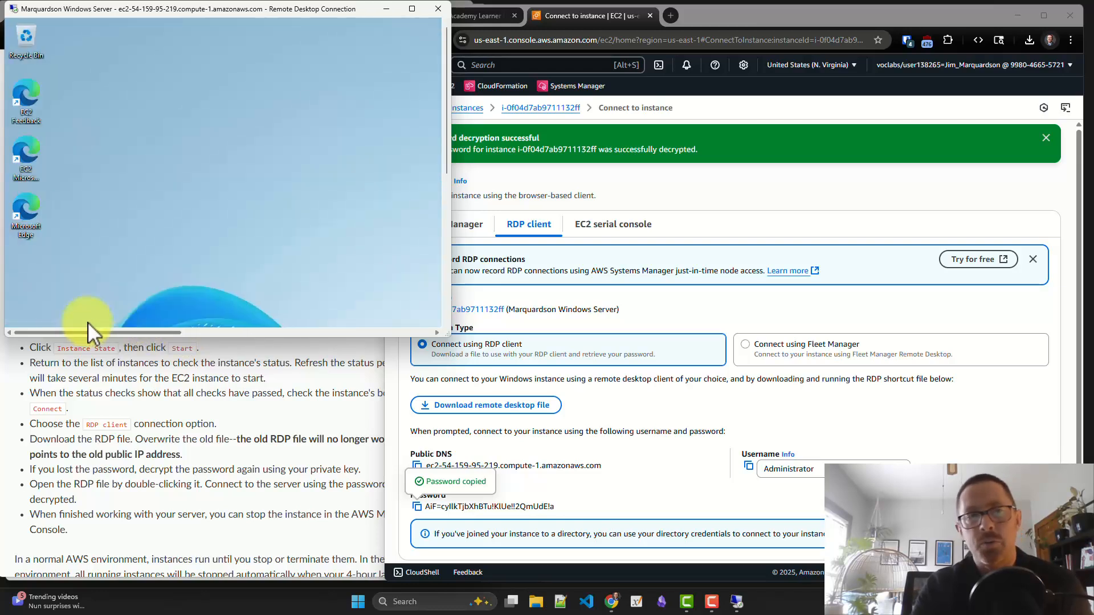
Step: Disconnect the remote desktop session and end the AWS Academy Learner Lab, confirming both actions
left_click(439, 13)
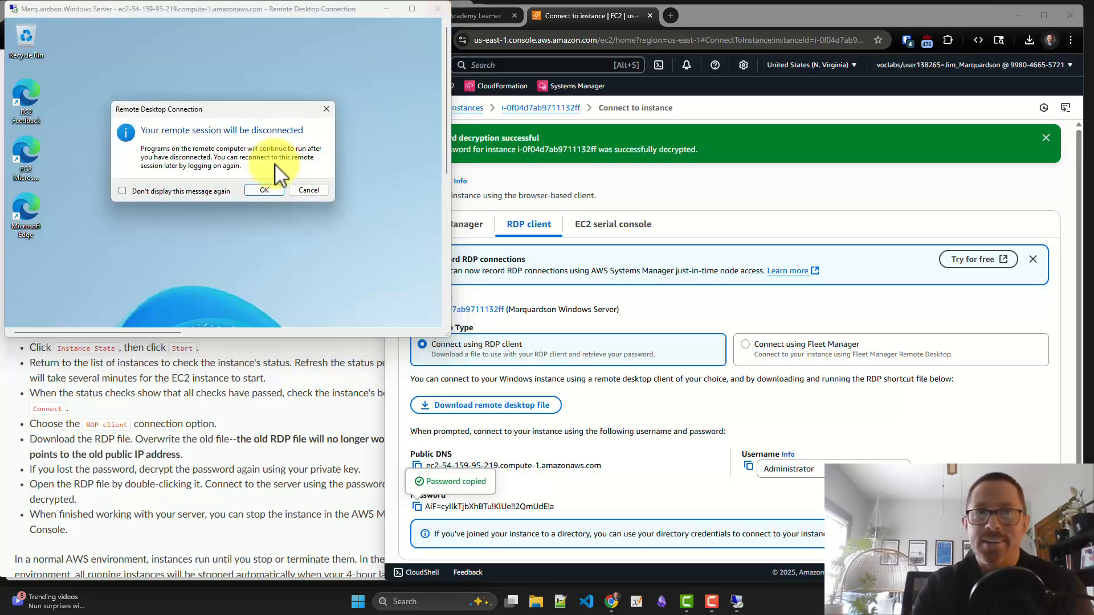
left_click(267, 187)
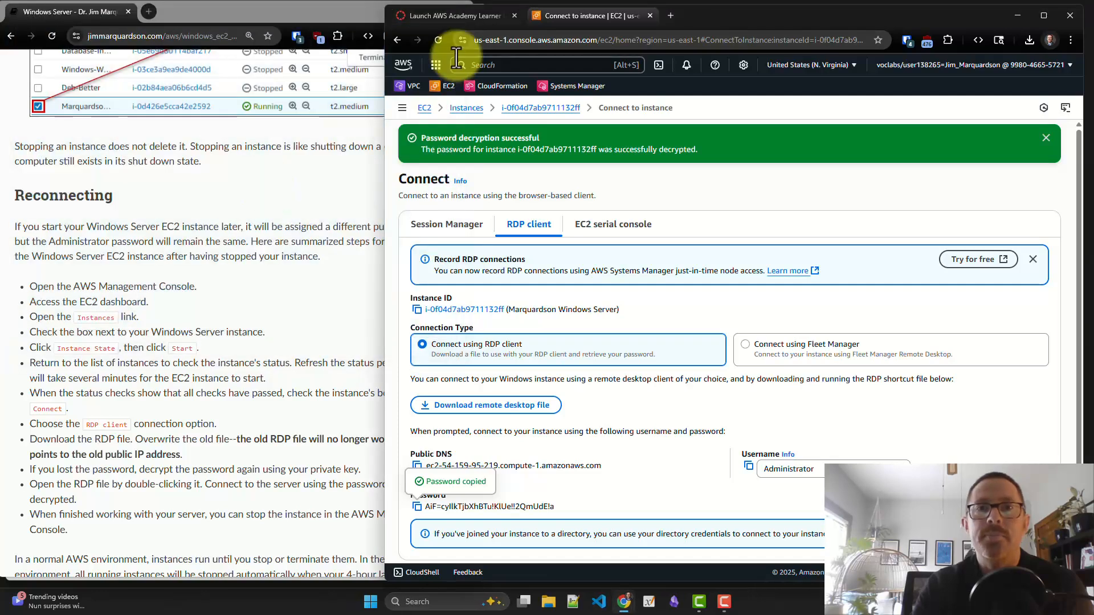
left_click(471, 16)
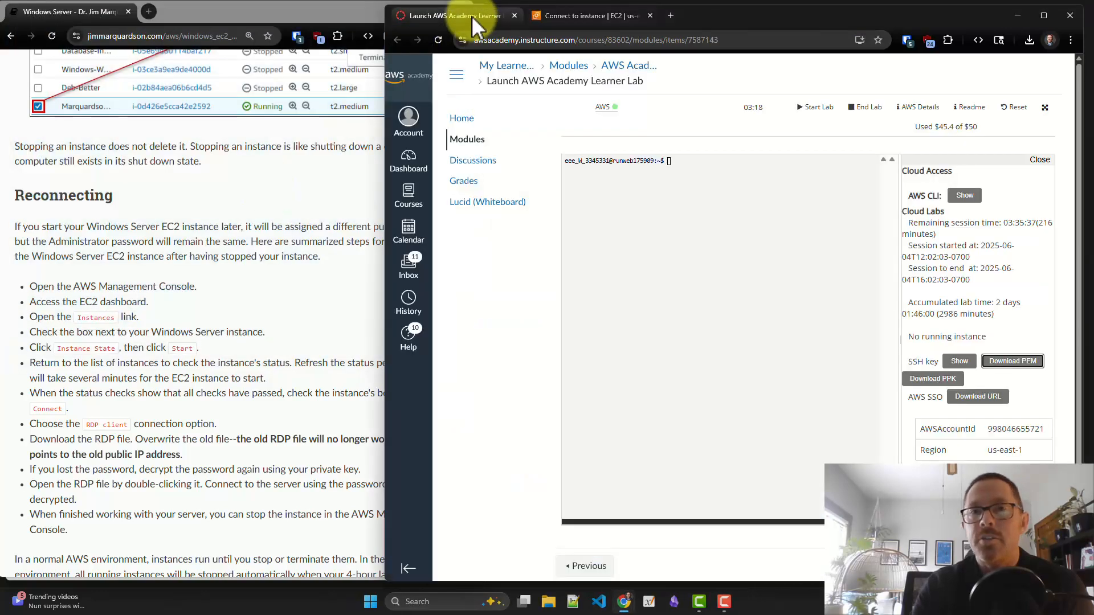
left_click(861, 116)
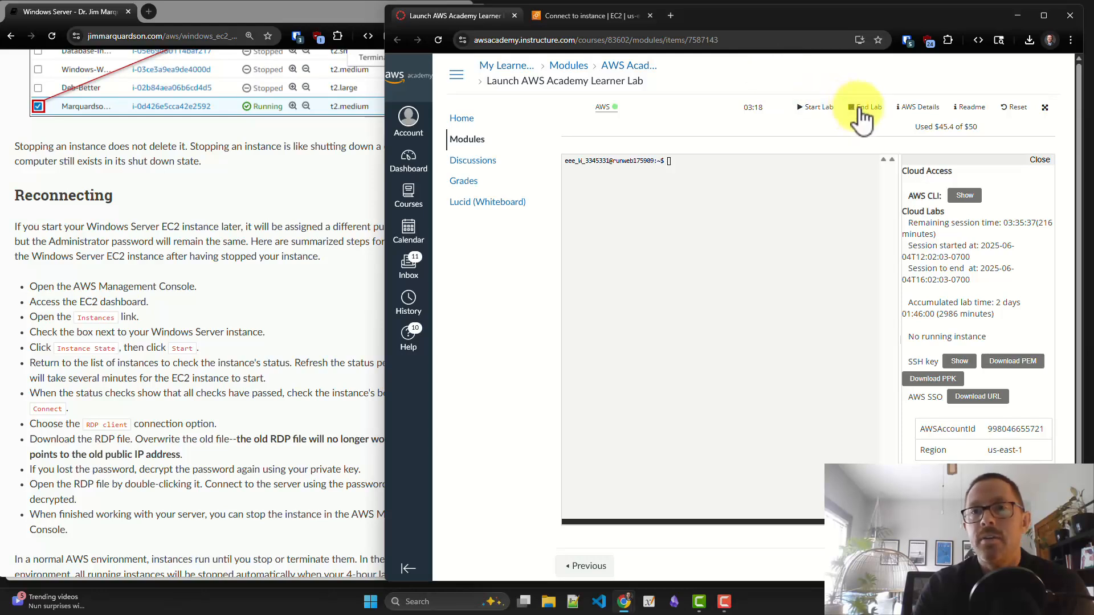
left_click(919, 187)
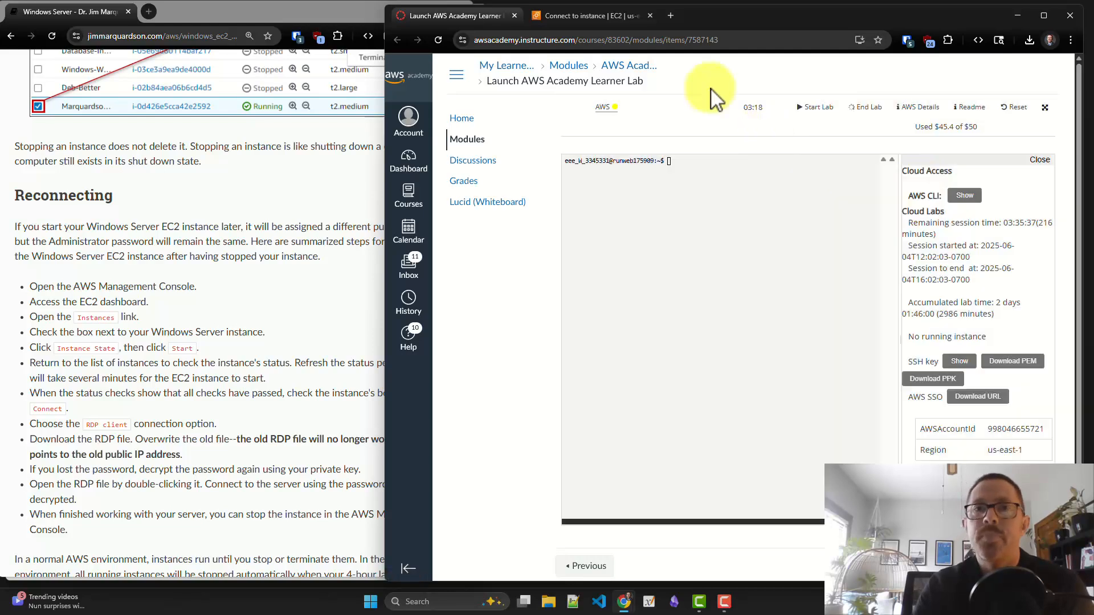
Step: Refresh the EC2 instances list to check the Windows Server's state, and check the lab status on the Learner Lab page
left_click(586, 13)
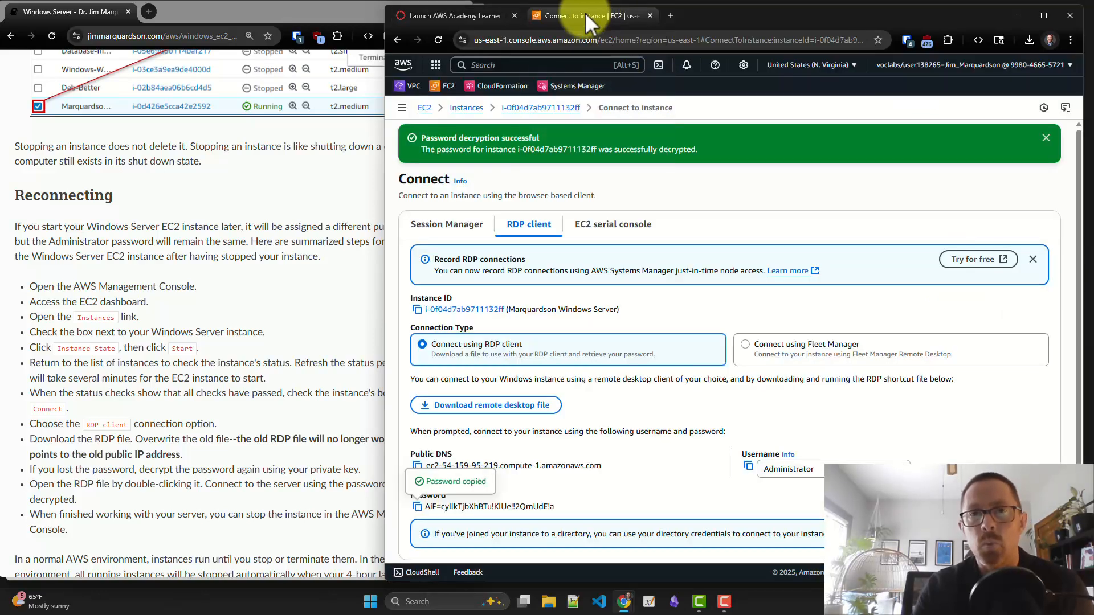
left_click(474, 110)
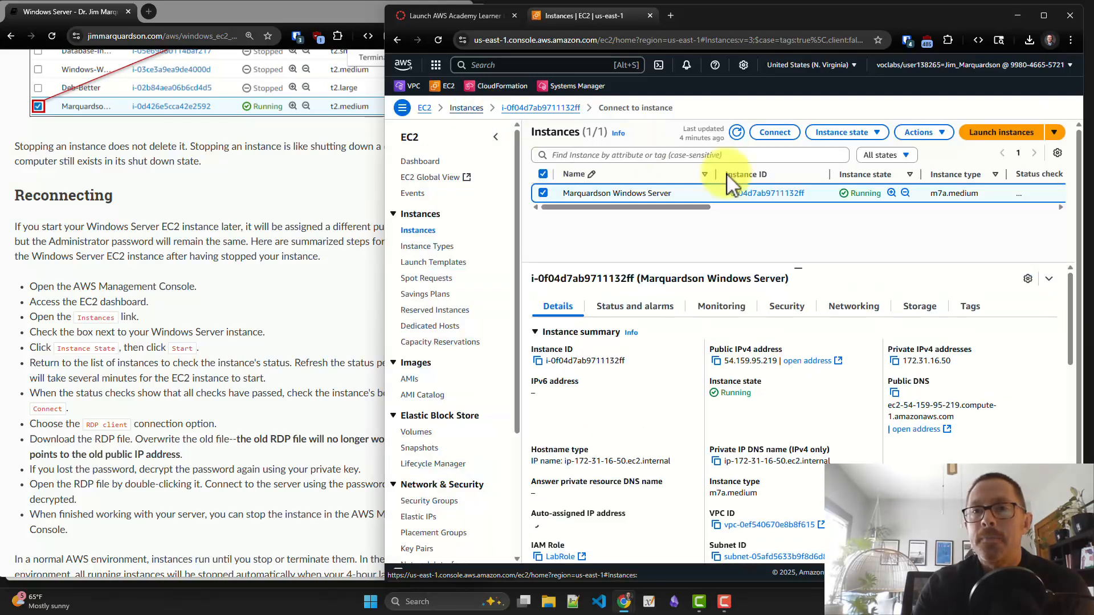
left_click(738, 135)
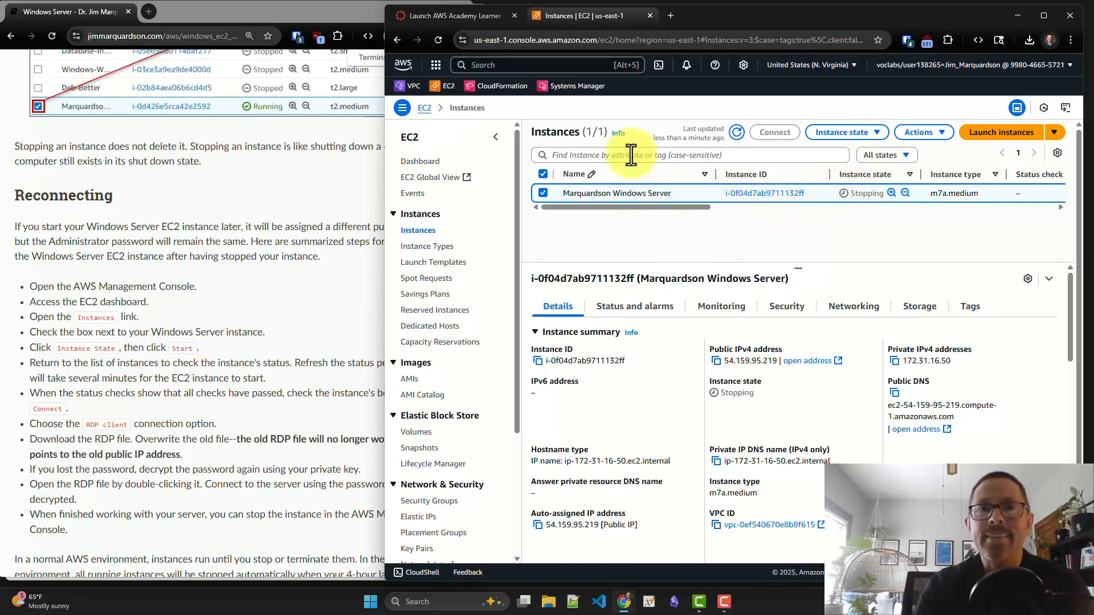
left_click(458, 16)
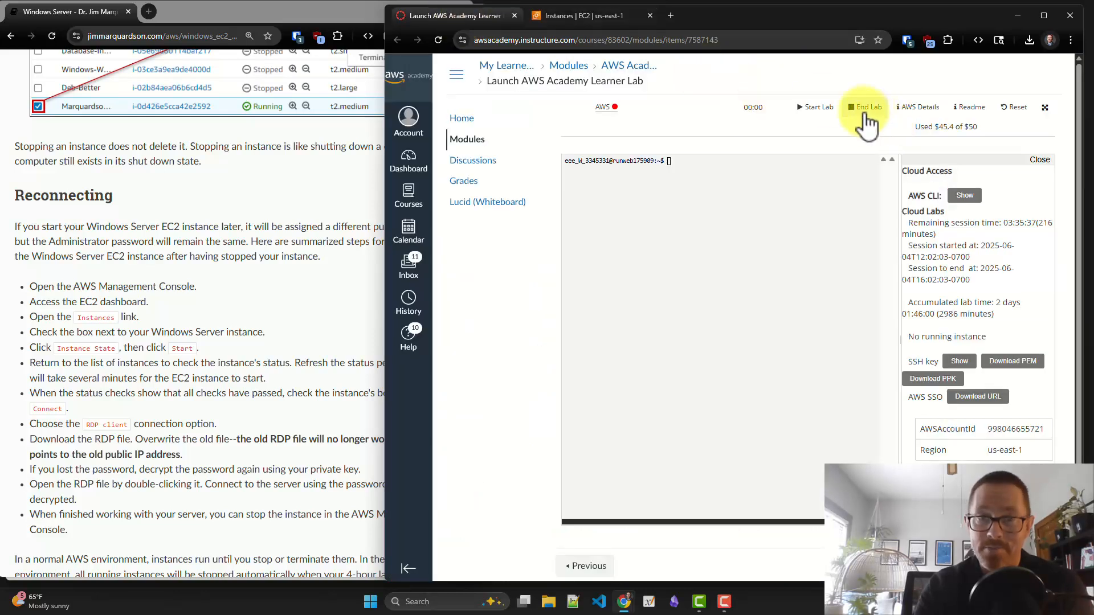
left_click(809, 121)
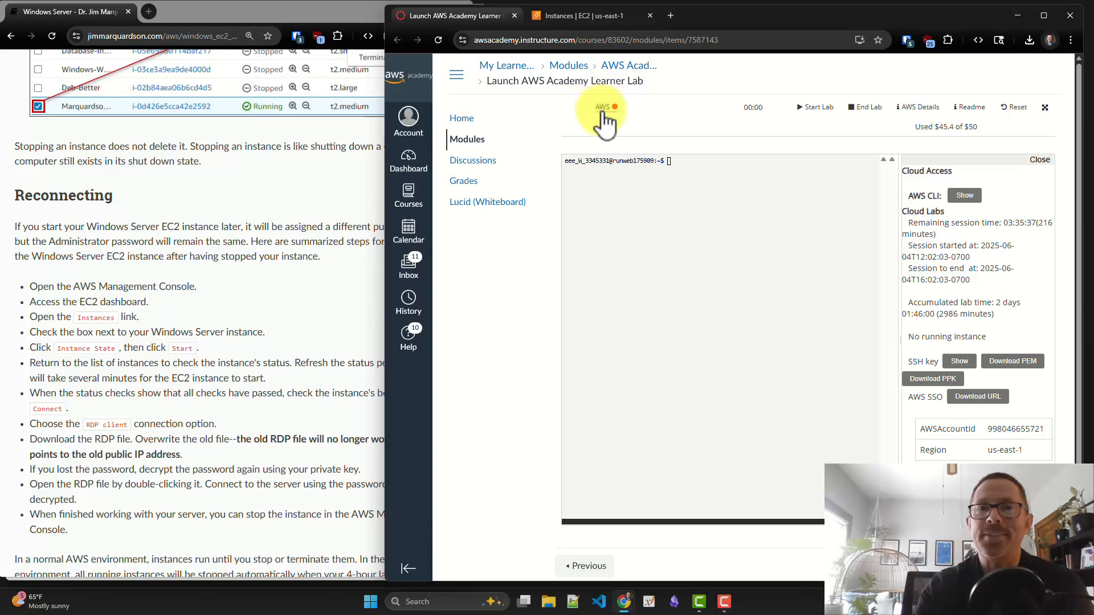
left_click(597, 17)
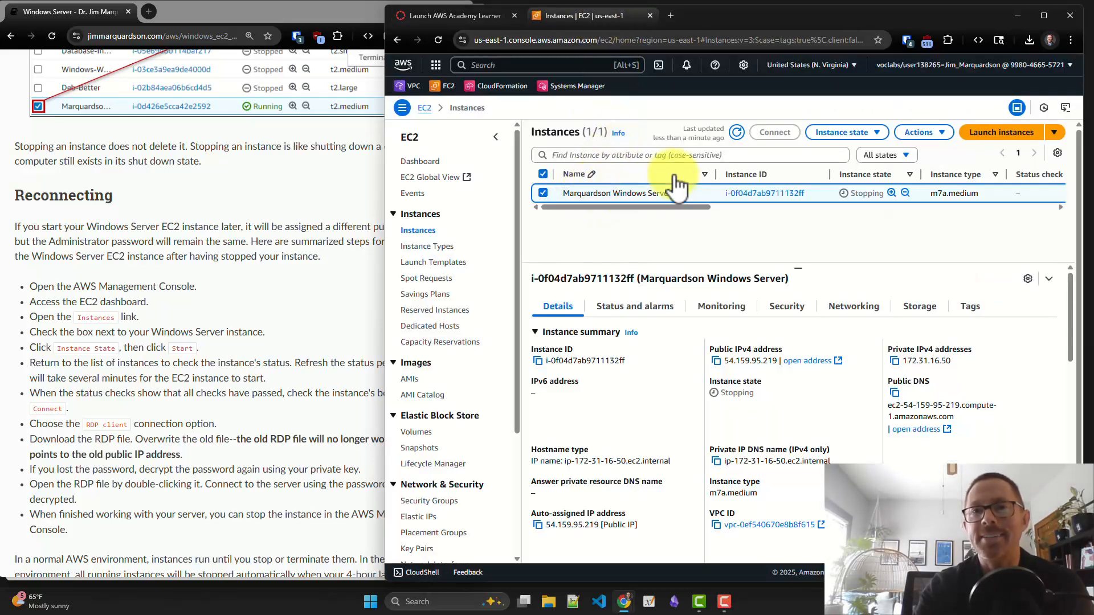